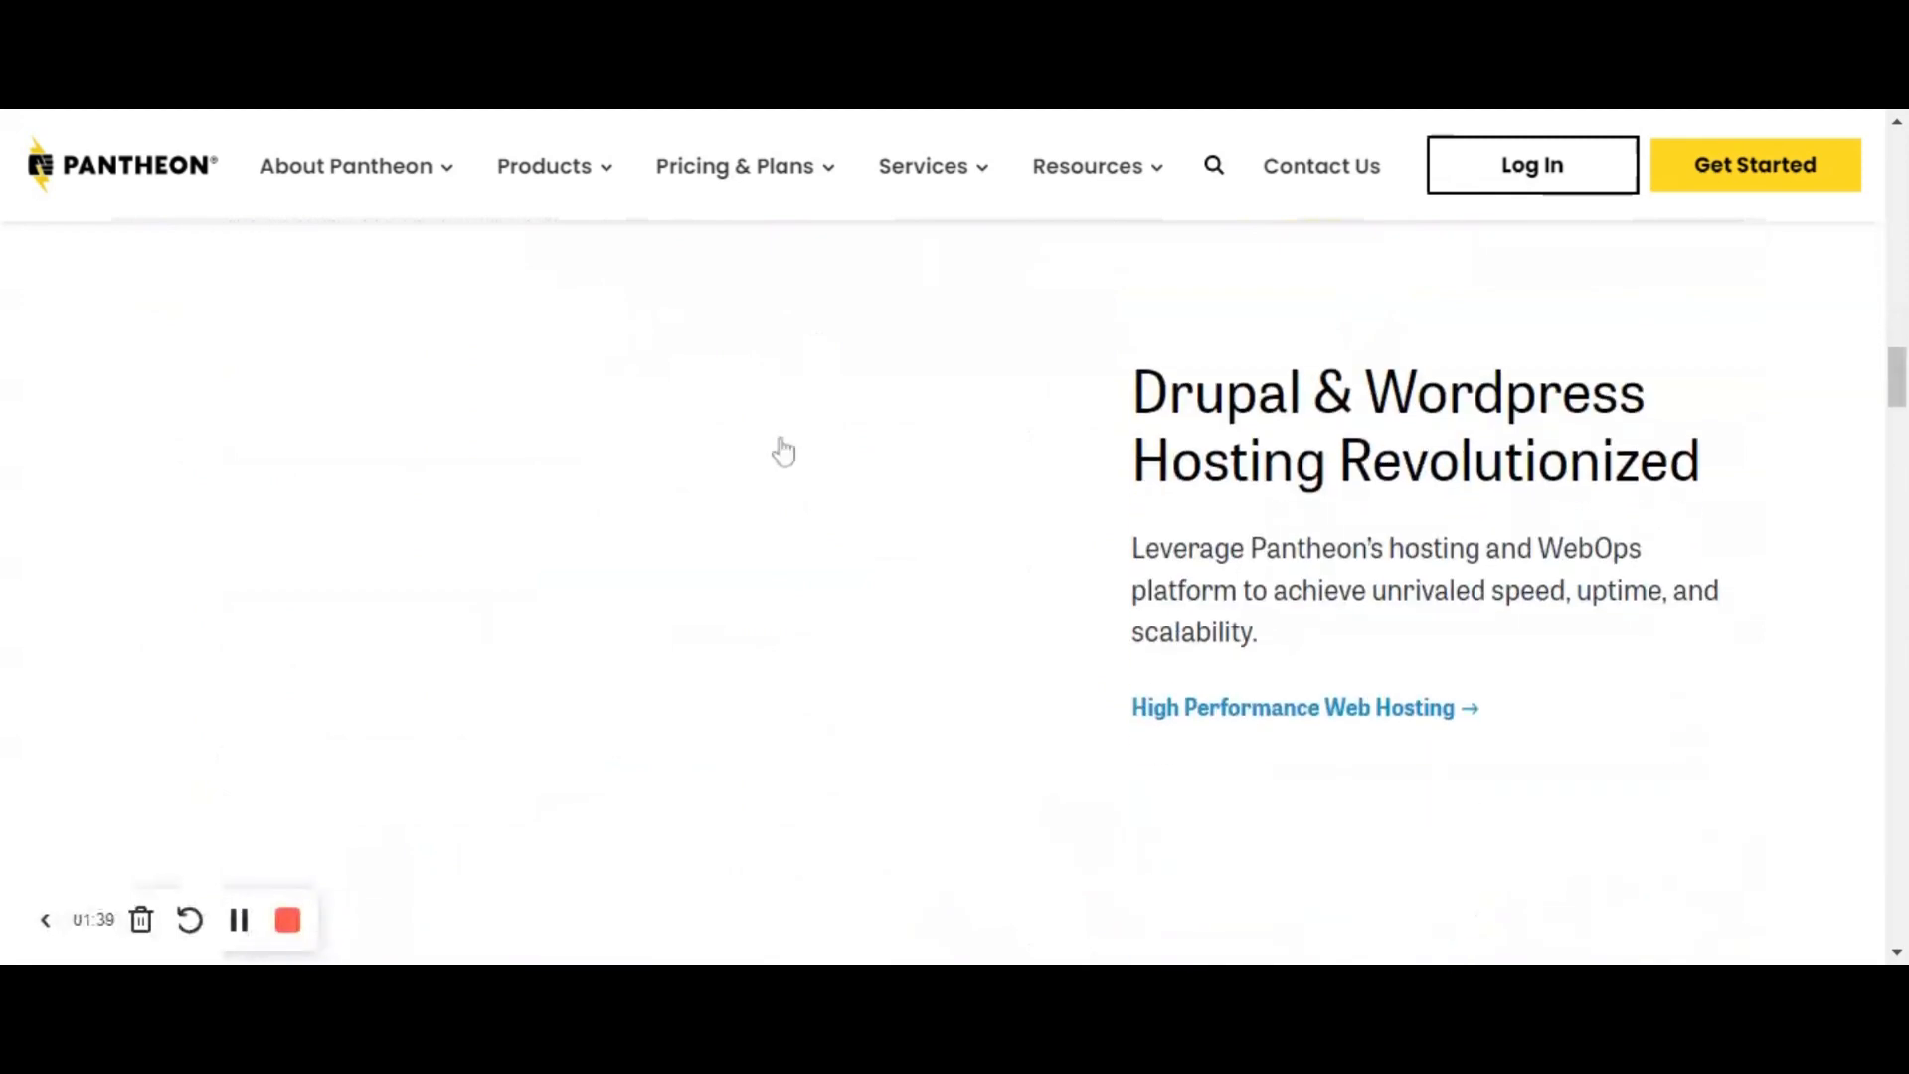
# Dismiss the free-trial popup, open Pantheon's free account sign-up form and accept all cookies.
pyautogui.scroll(12, 779, 443)
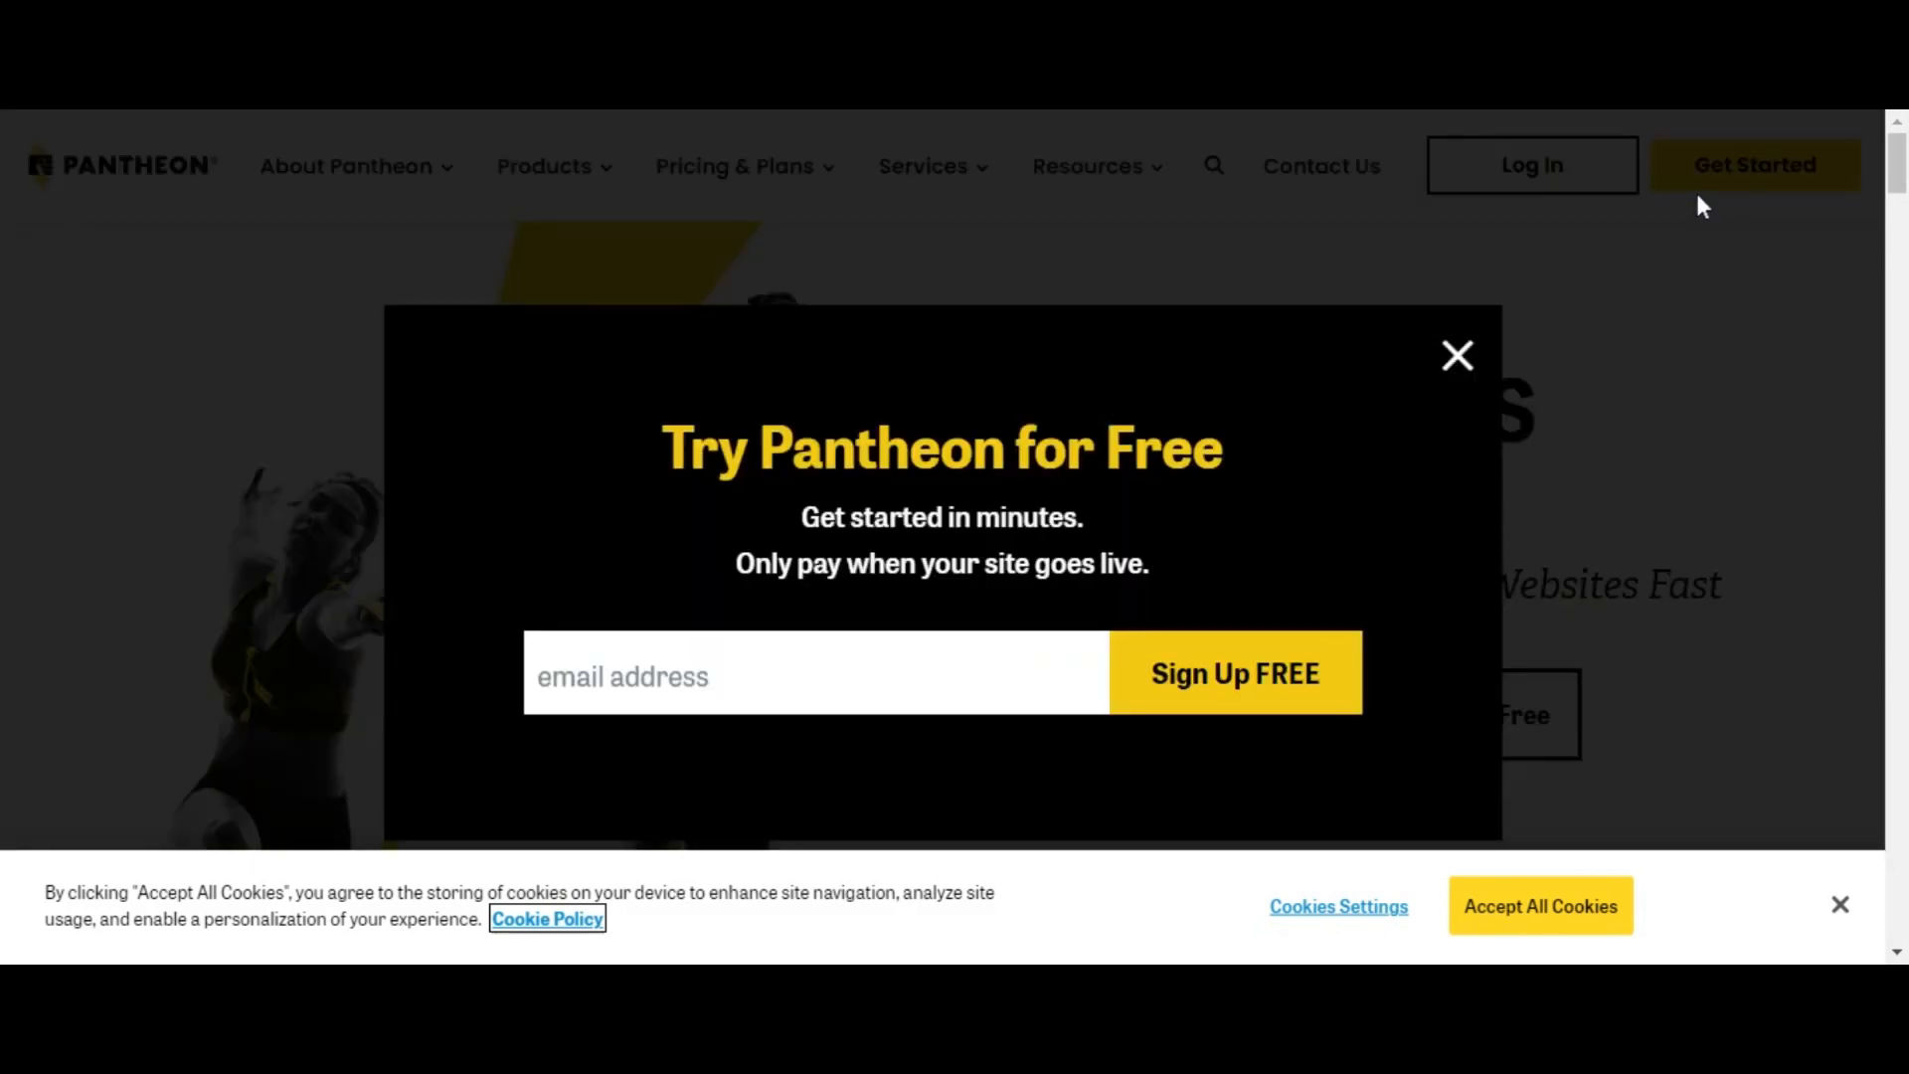
pyautogui.click(1486, 352)
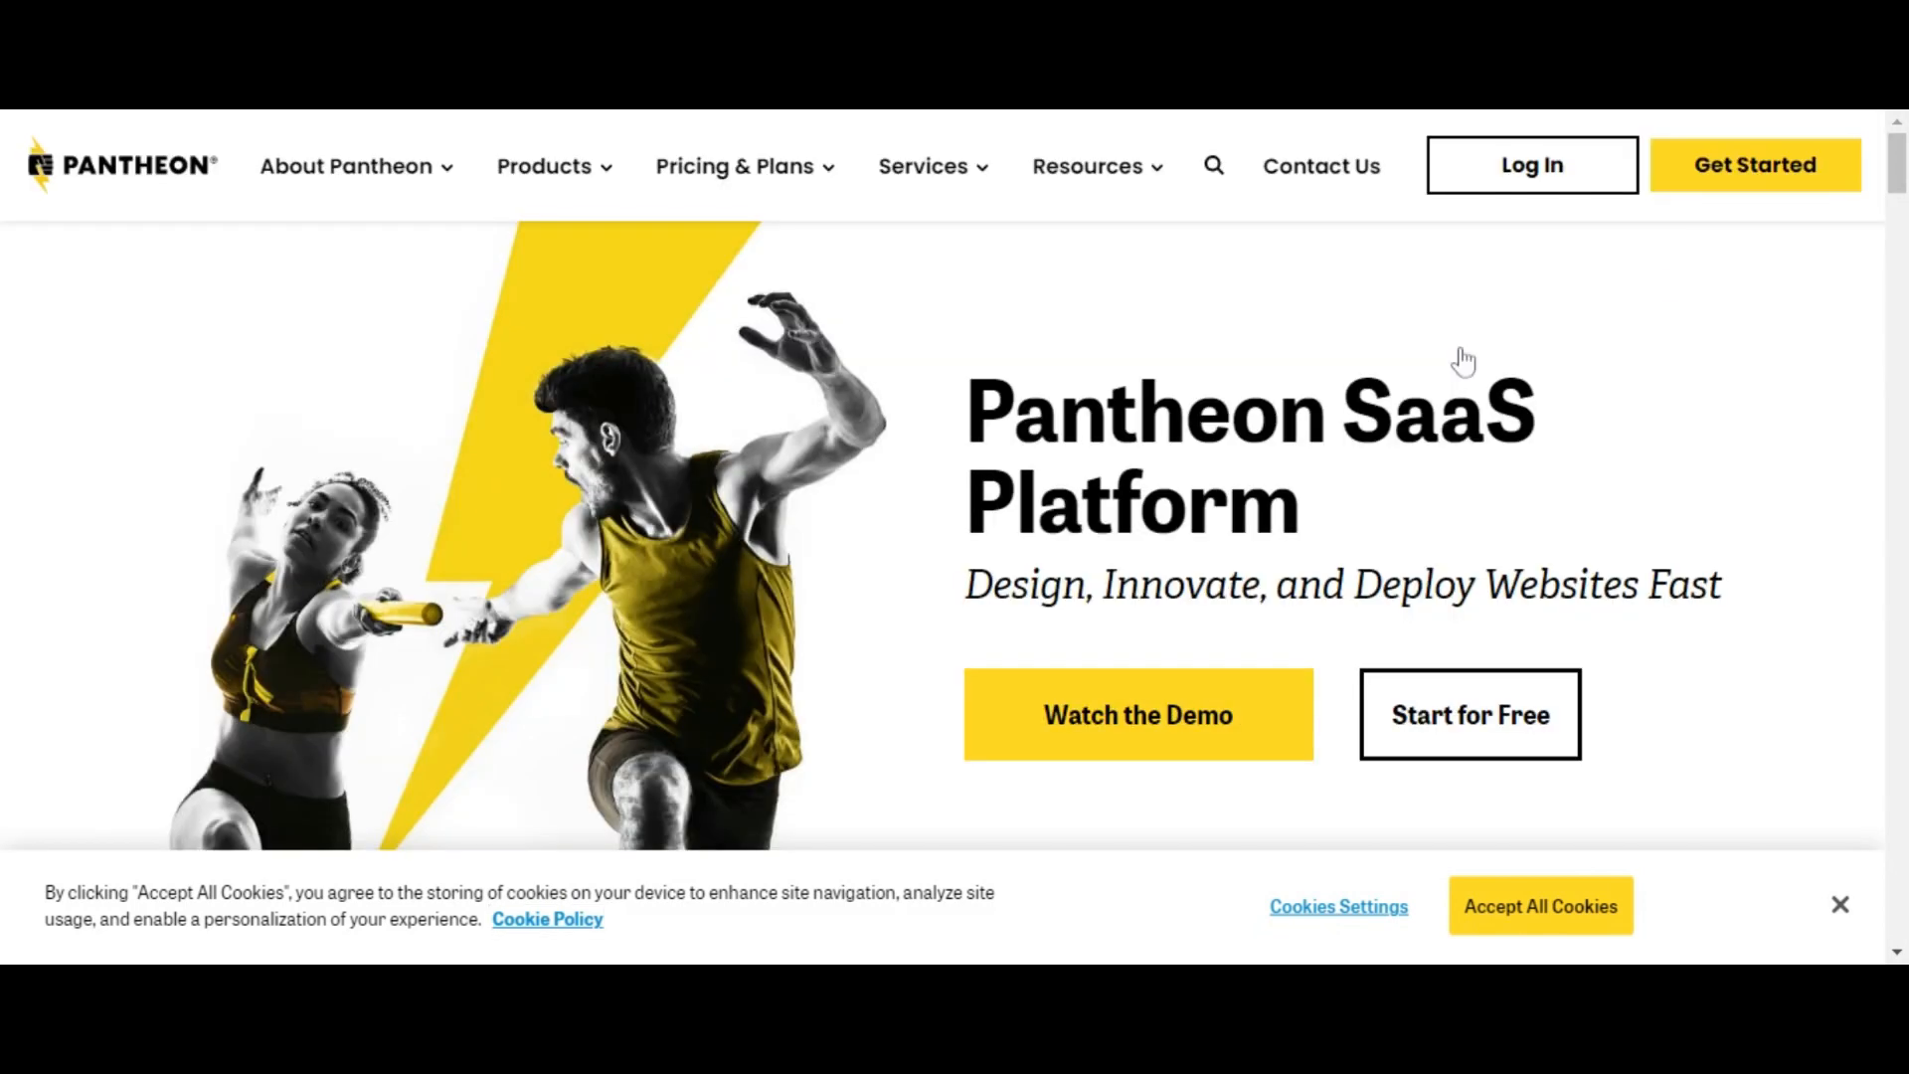
pyautogui.click(1703, 195)
pyautogui.scroll(-4, 1690, 234)
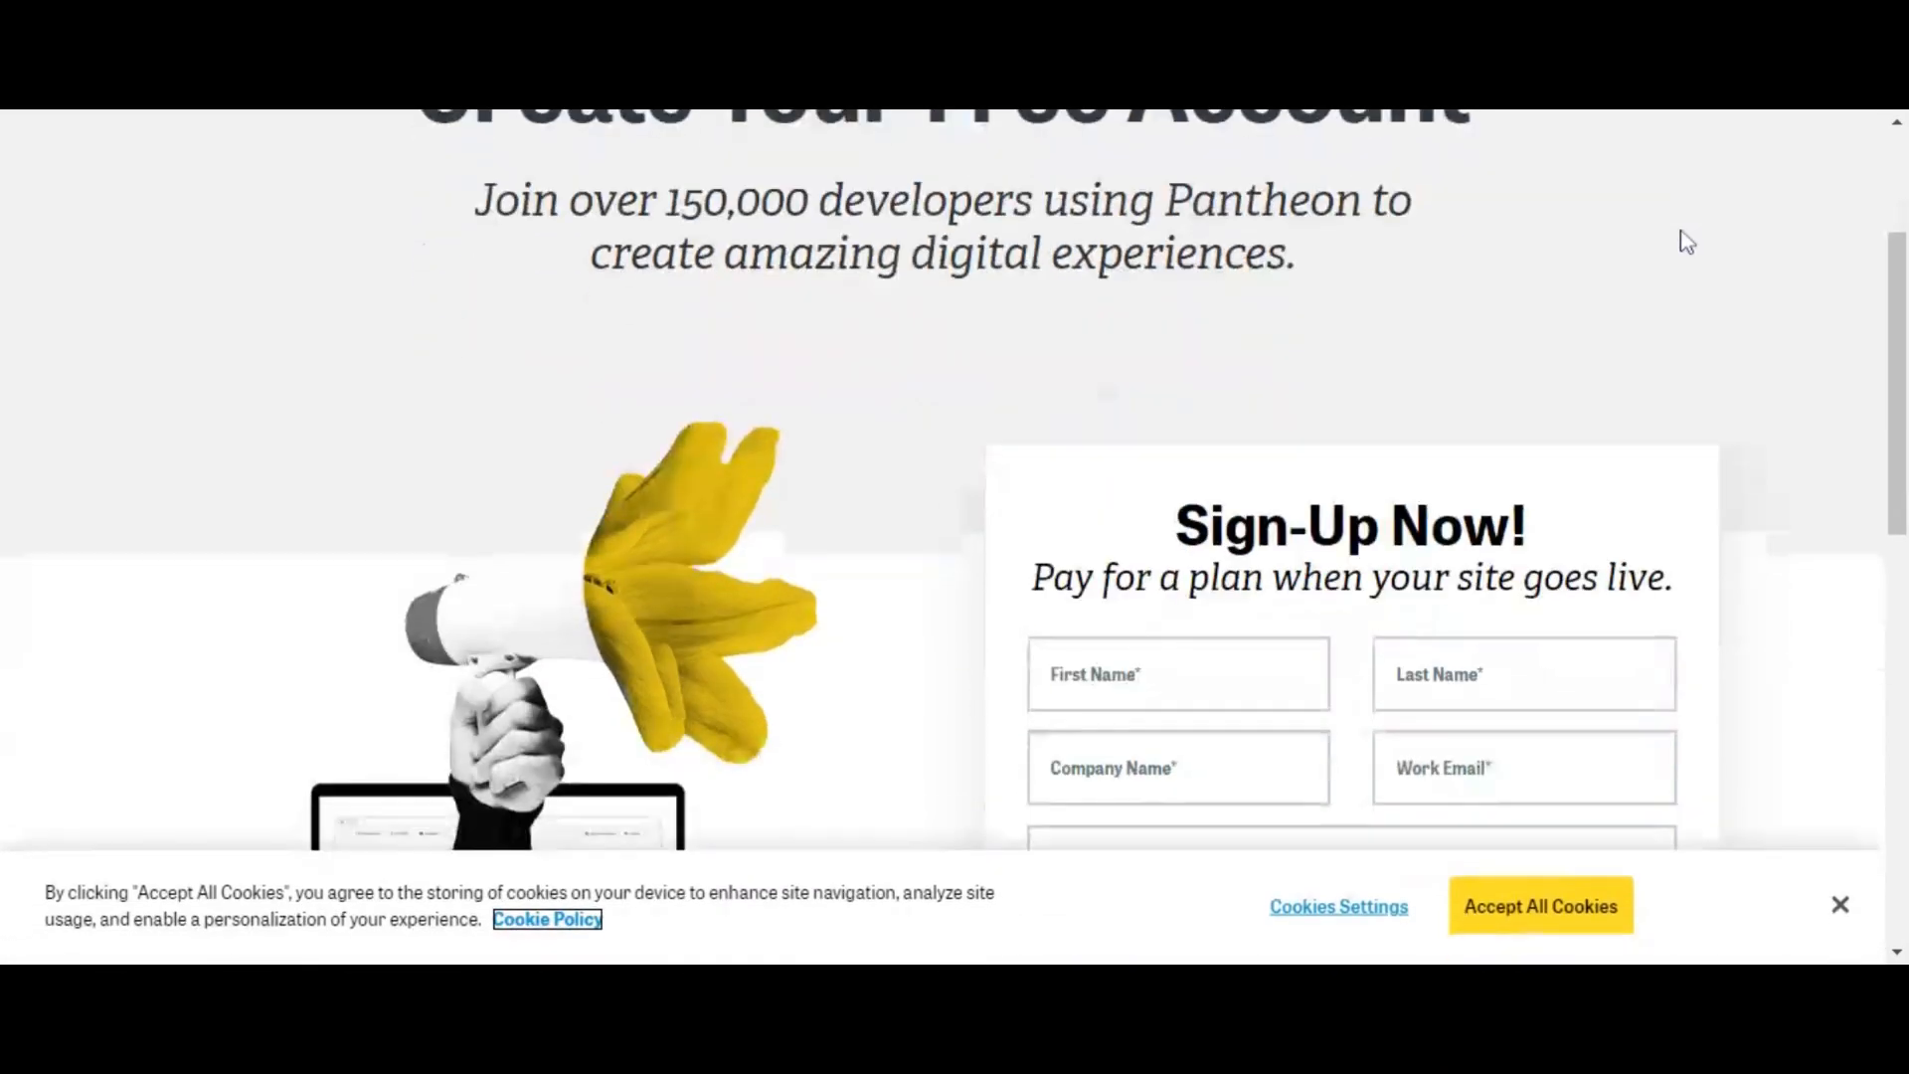
pyautogui.scroll(-2, 1686, 243)
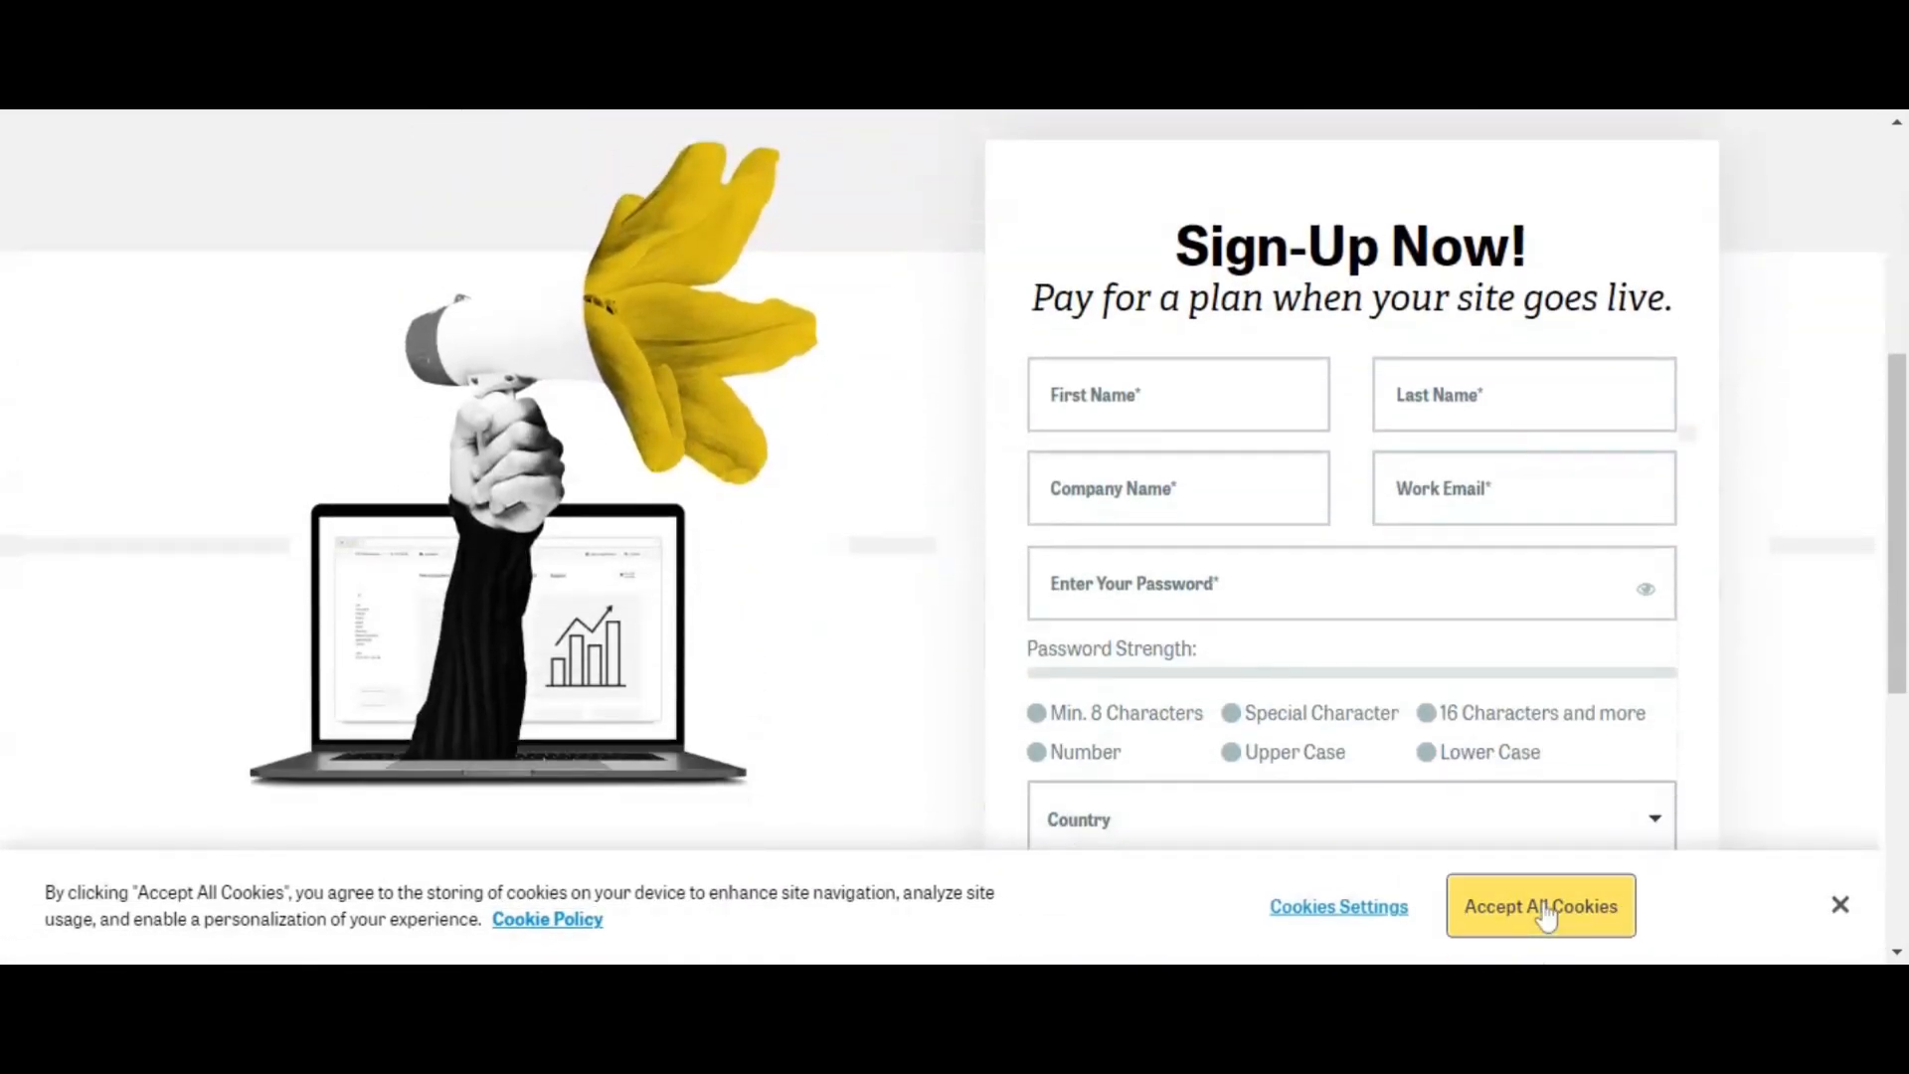
pyautogui.click(1542, 906)
pyautogui.scroll(-7, 1623, 664)
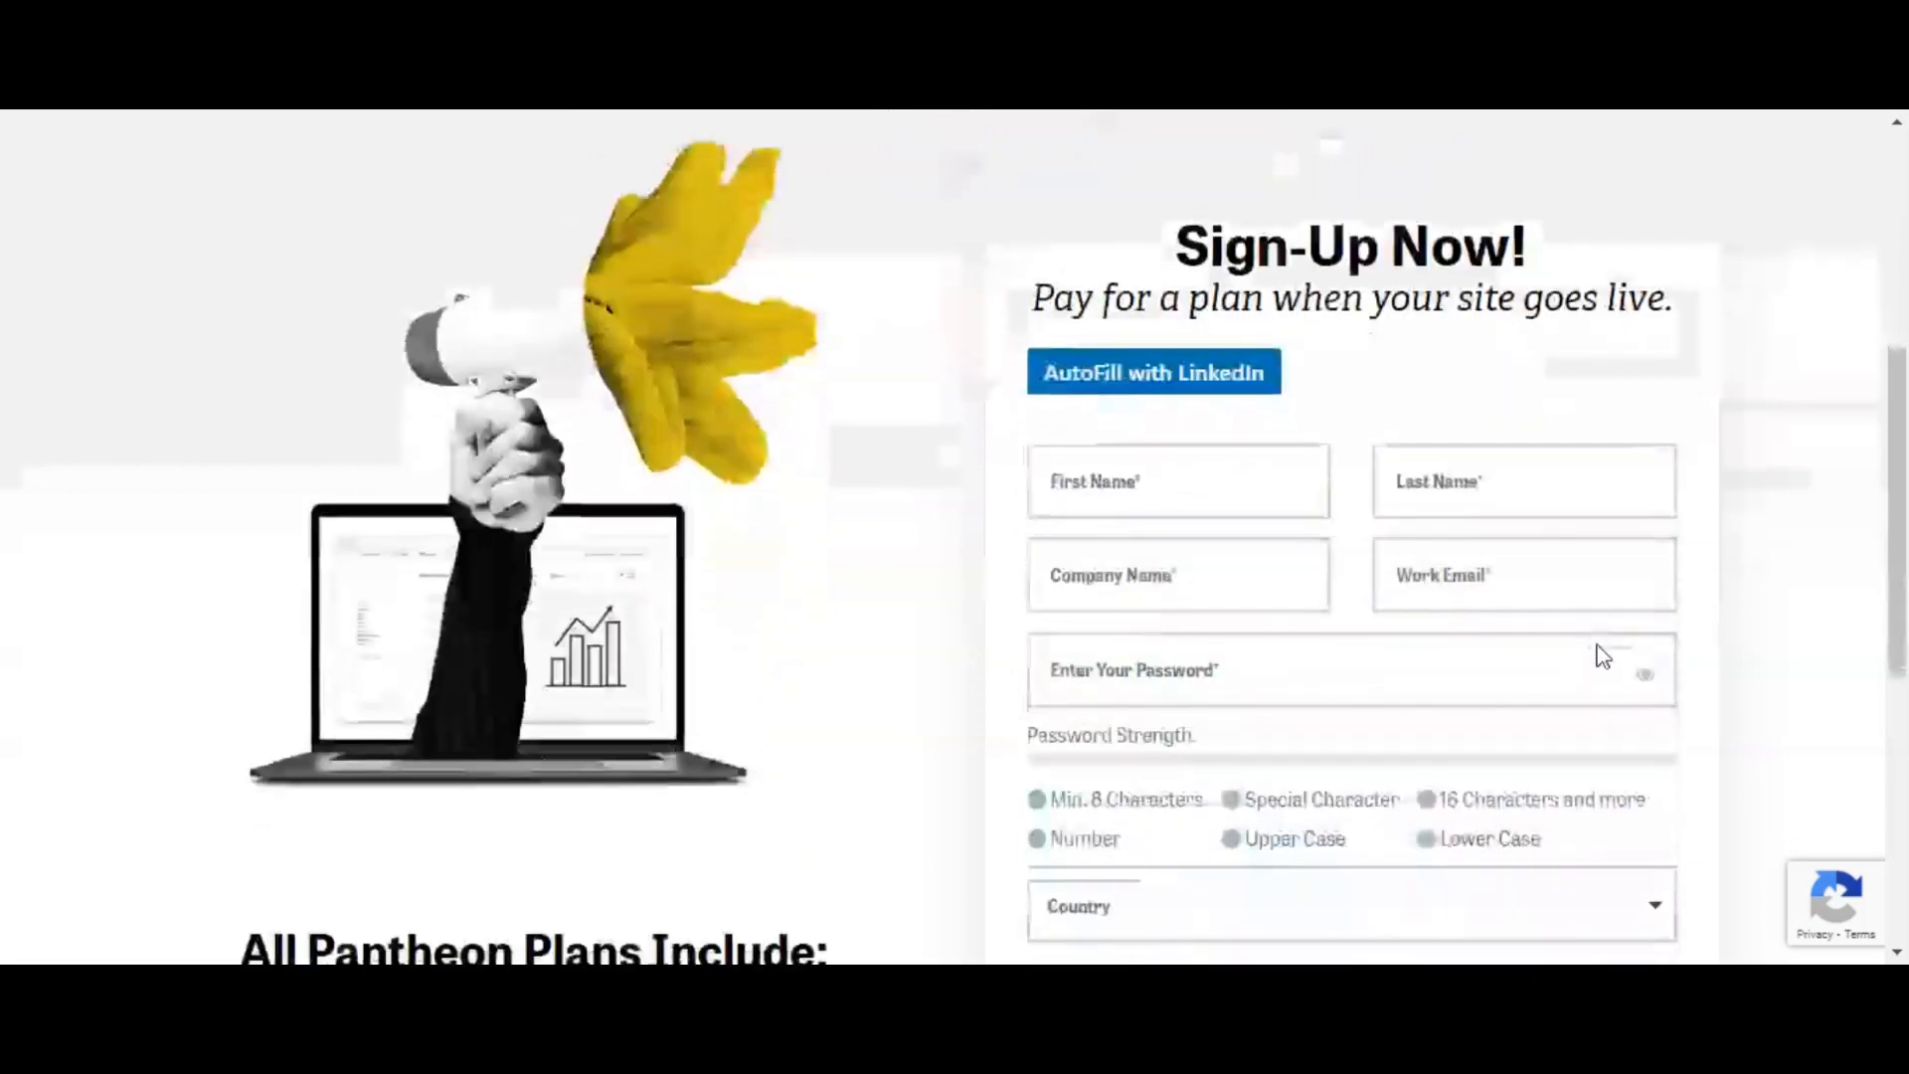
pyautogui.scroll(-2, 1602, 656)
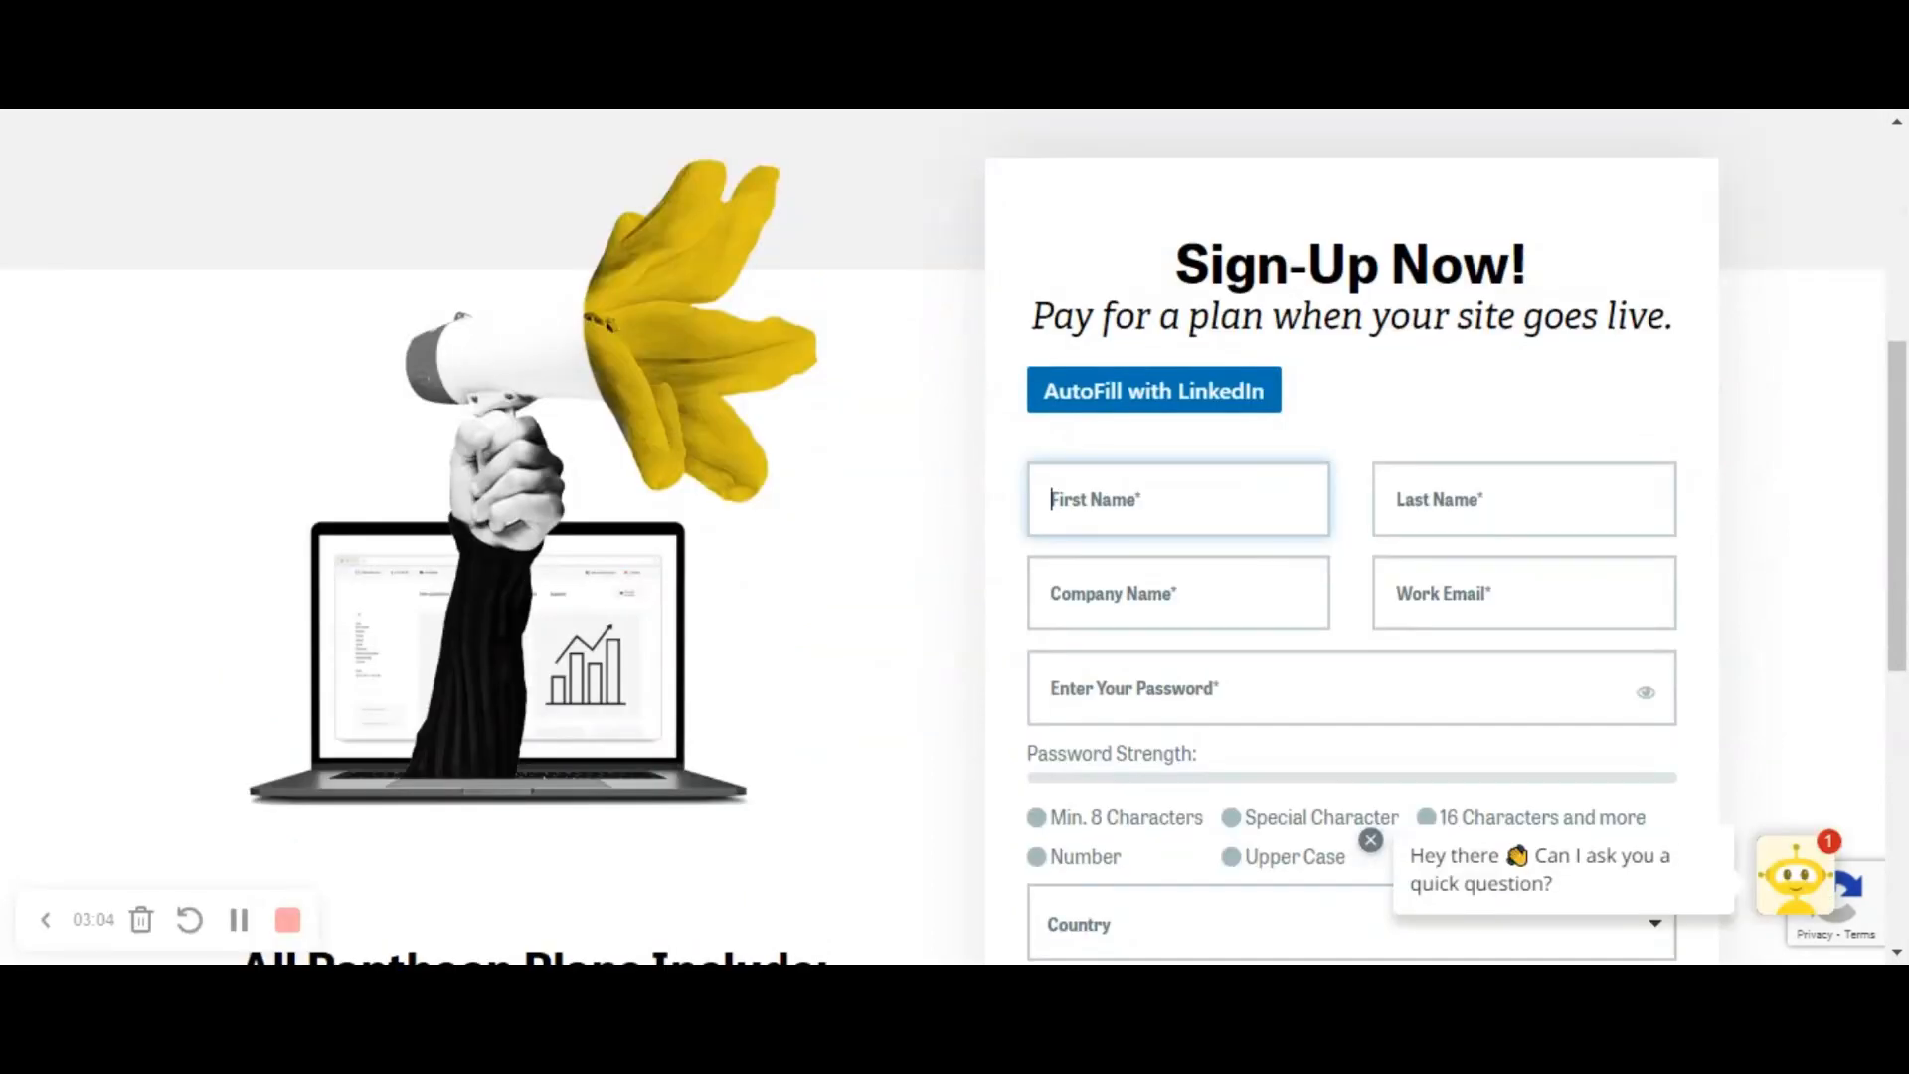
# Fill in the sign-up form with the first and last name, company name, work email and account password, and choose Germany as country.
pyautogui.write('Staphanie')
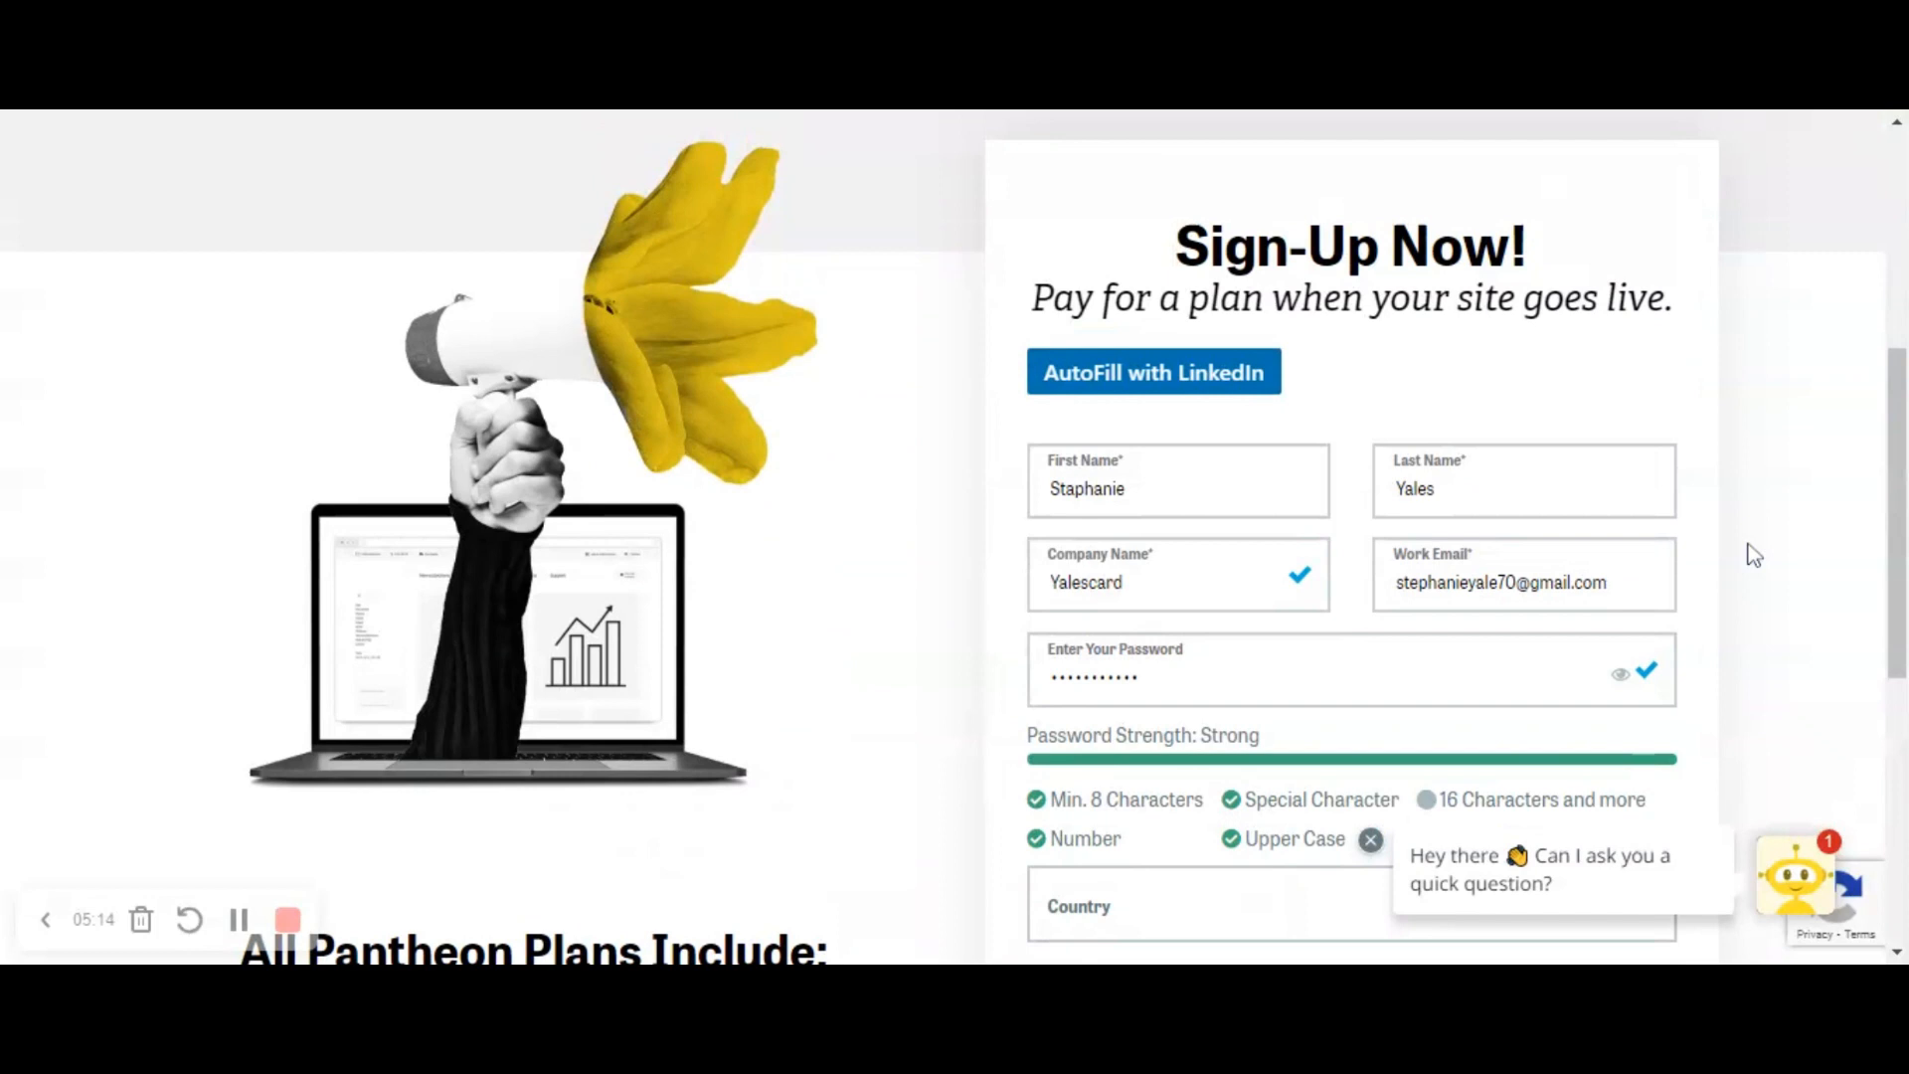
pyautogui.scroll(-2, 1747, 545)
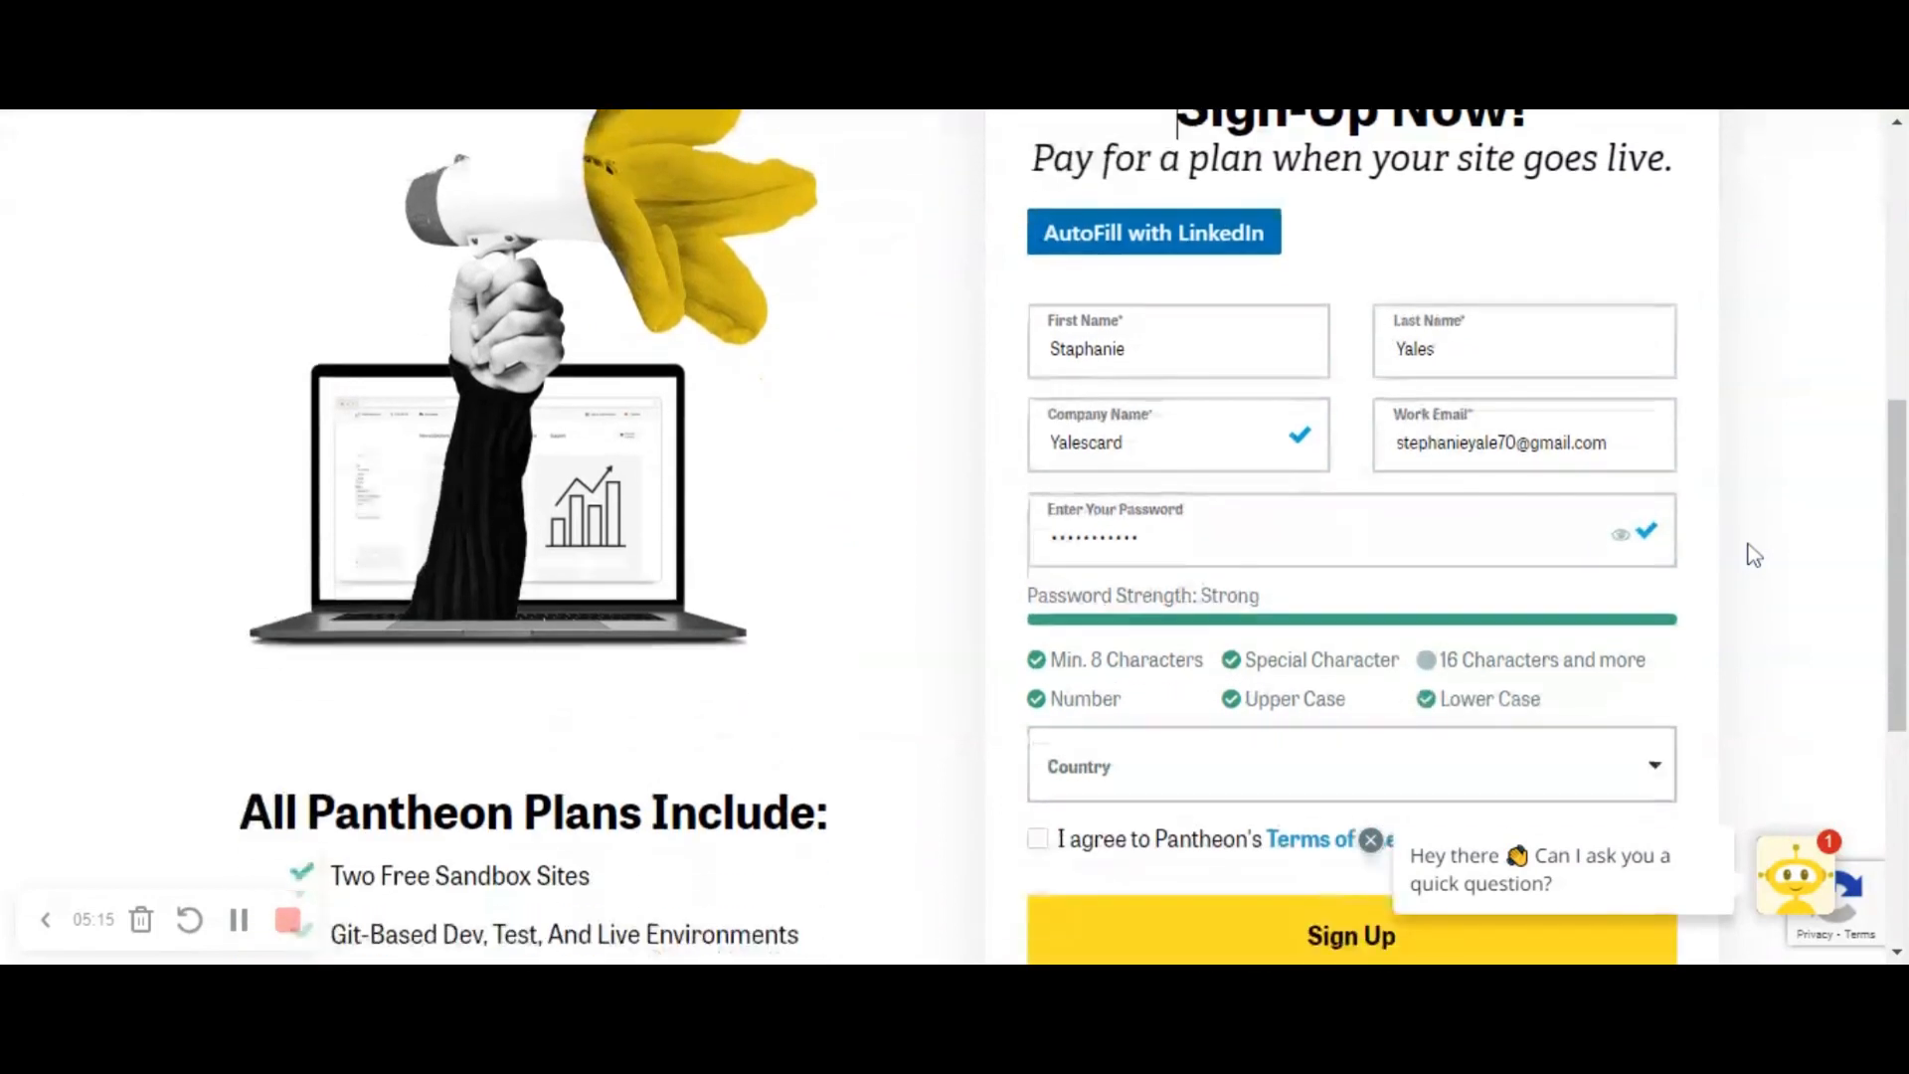
pyautogui.click(1371, 845)
pyautogui.click(1542, 780)
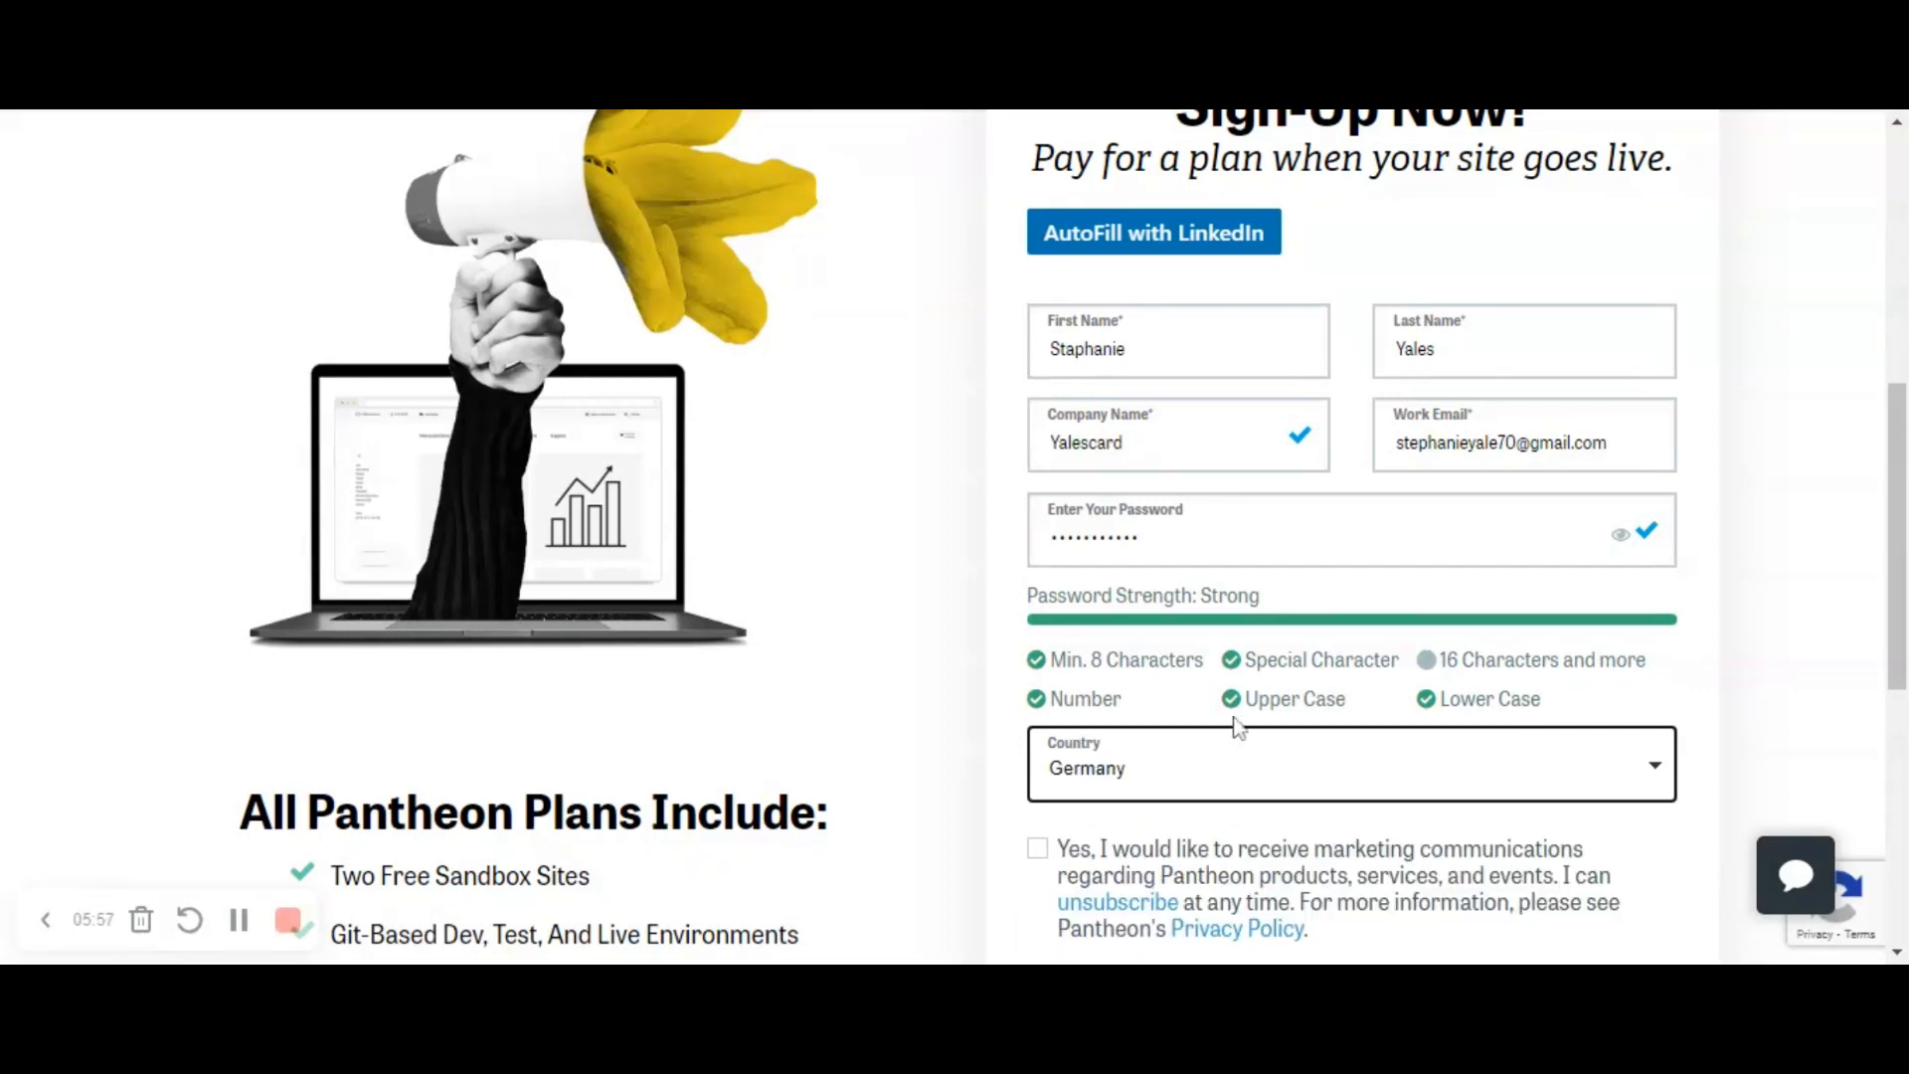
# Opt in to marketing communications and agree to Pantheon's Terms of Use.
pyautogui.scroll(-1, 1256, 810)
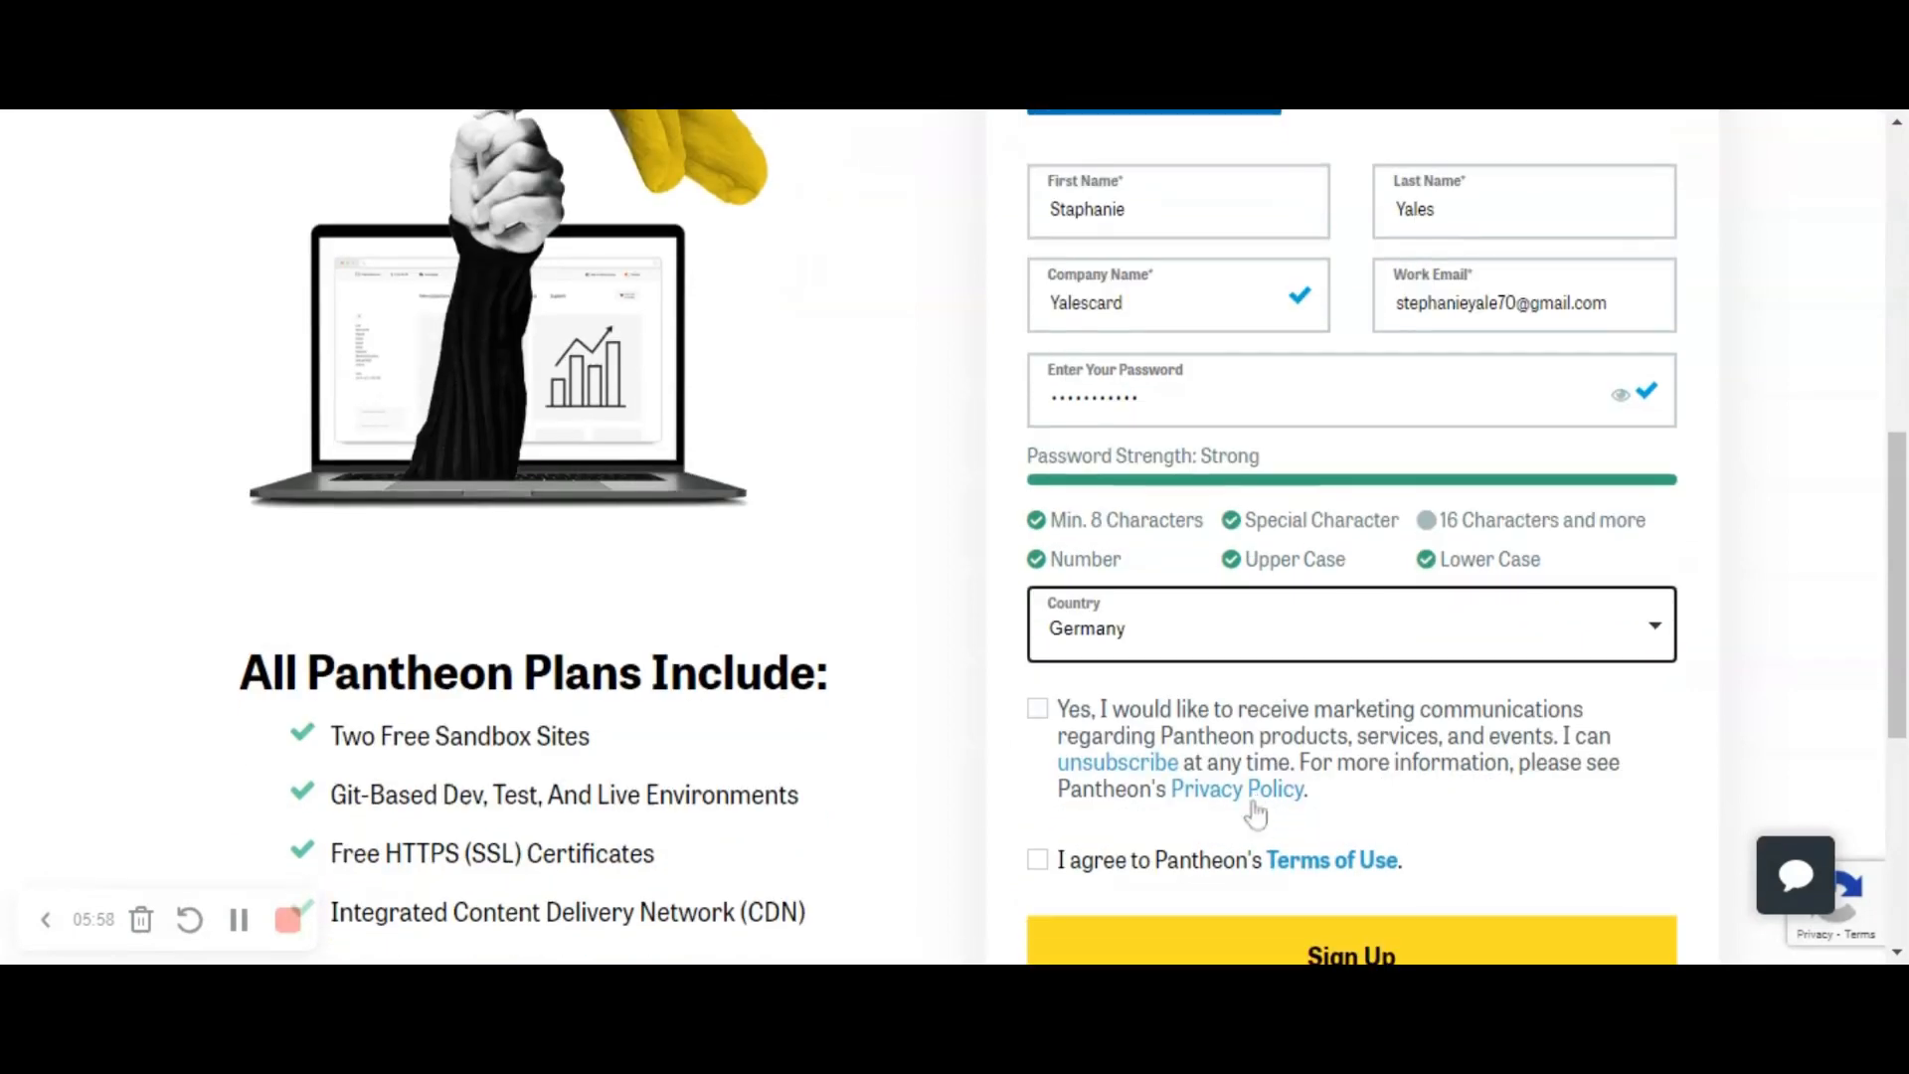
pyautogui.click(1037, 712)
pyautogui.scroll(-1, 1050, 733)
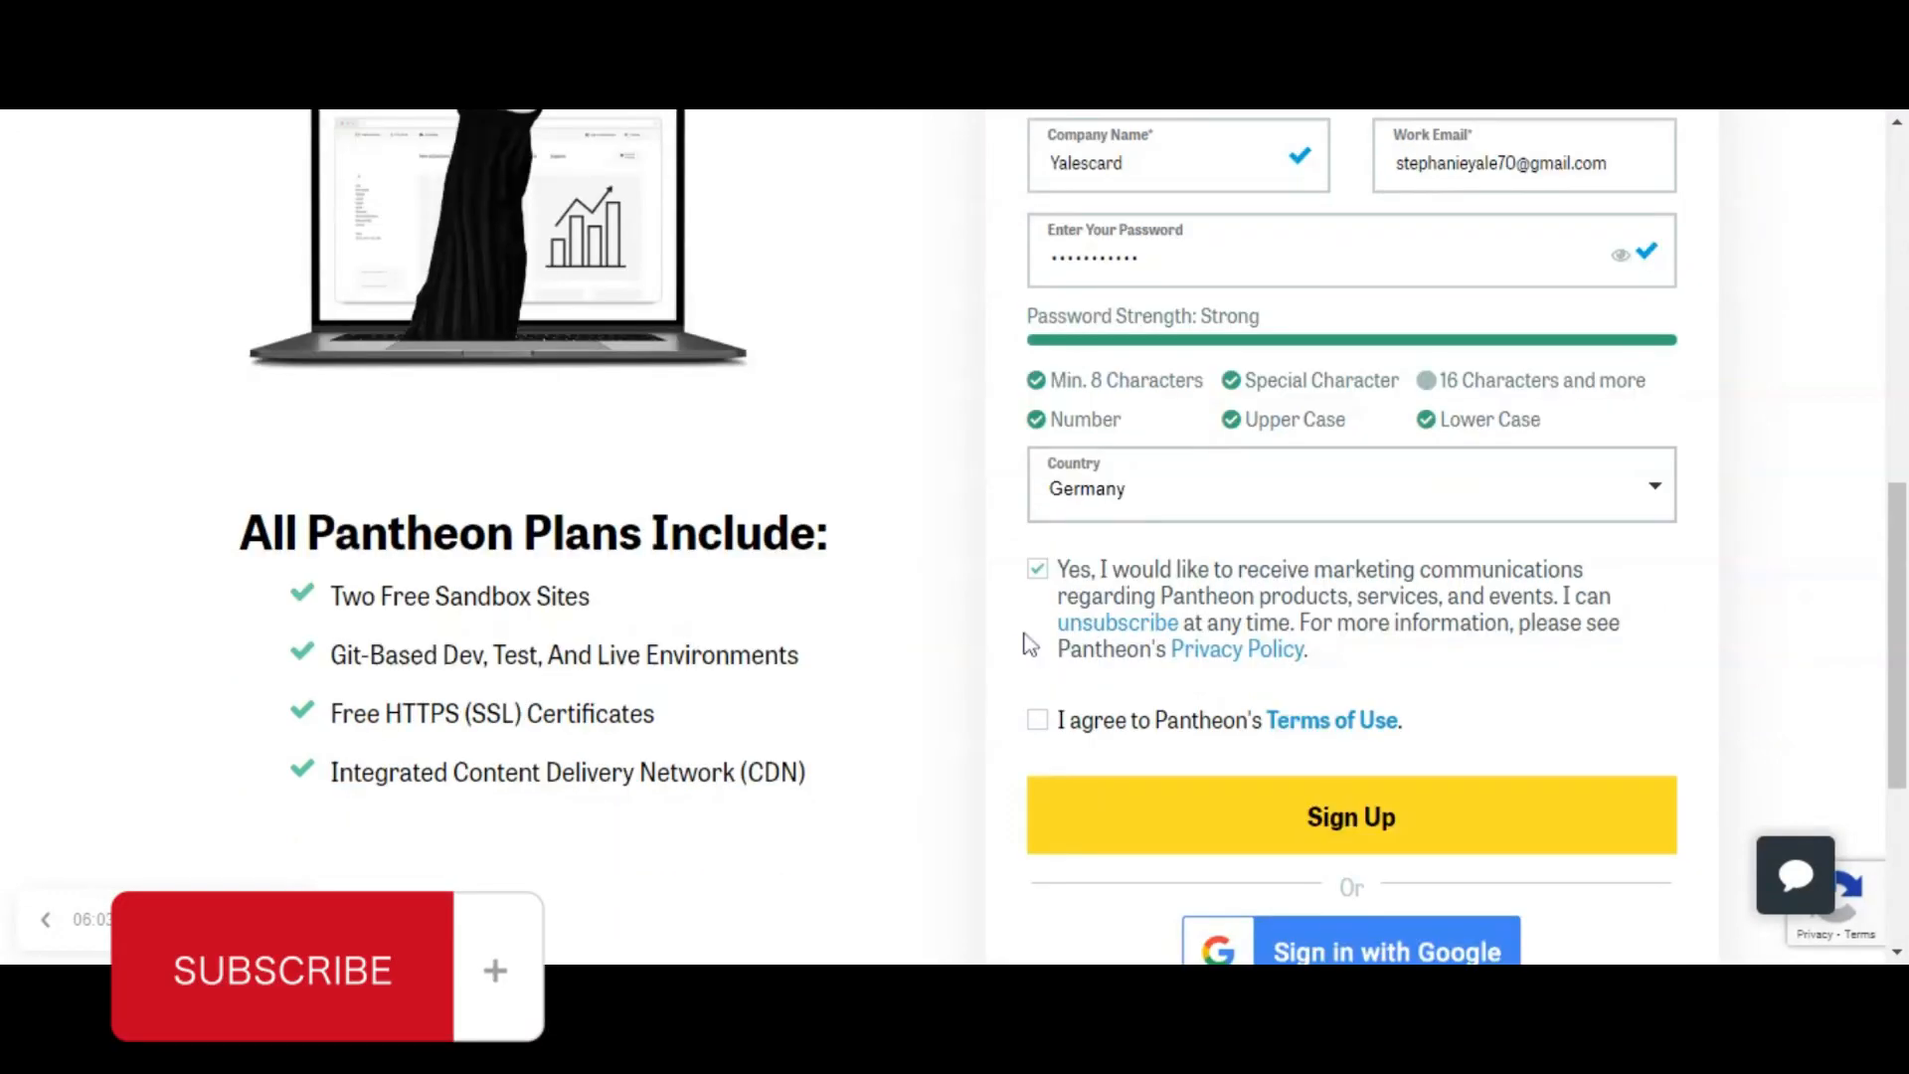
pyautogui.click(1039, 724)
pyautogui.scroll(-2, 1052, 741)
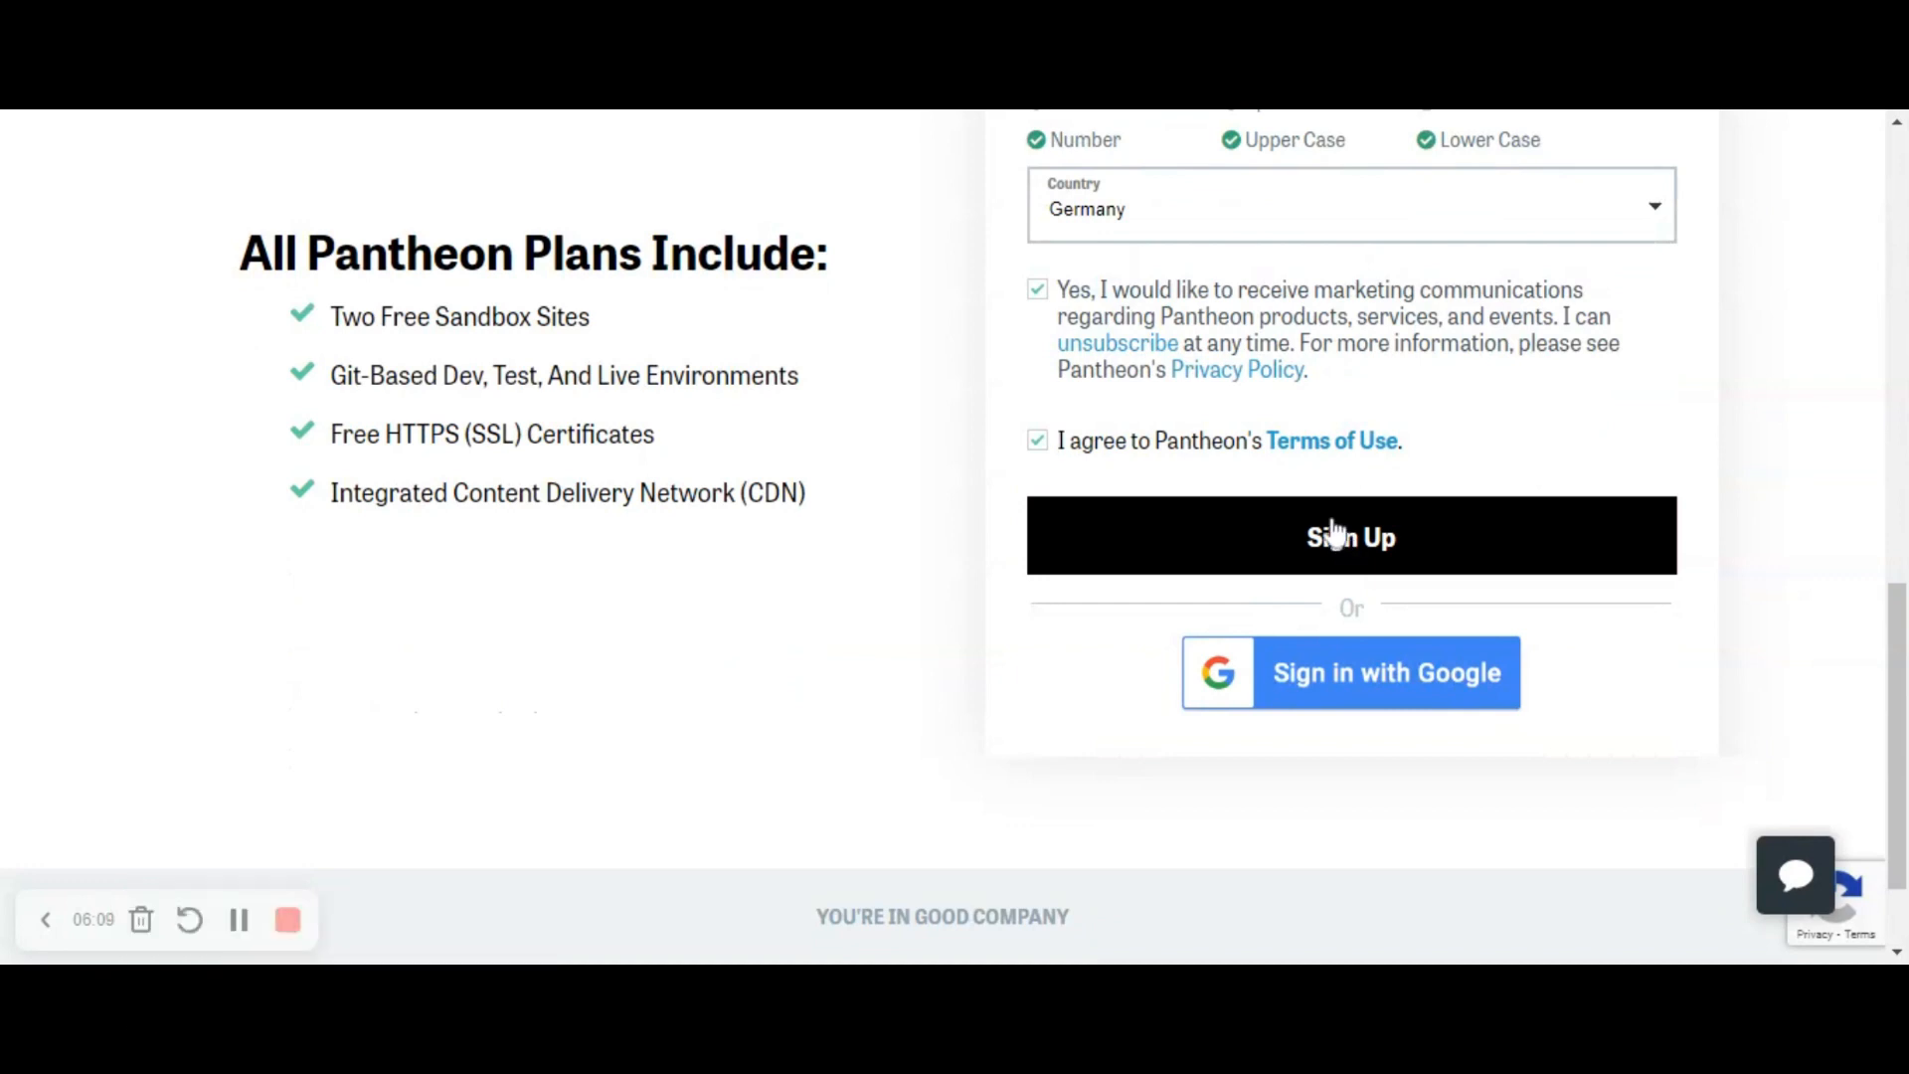
# Submit the registration and log in to the new account with Google sign-in.
pyautogui.click(1335, 534)
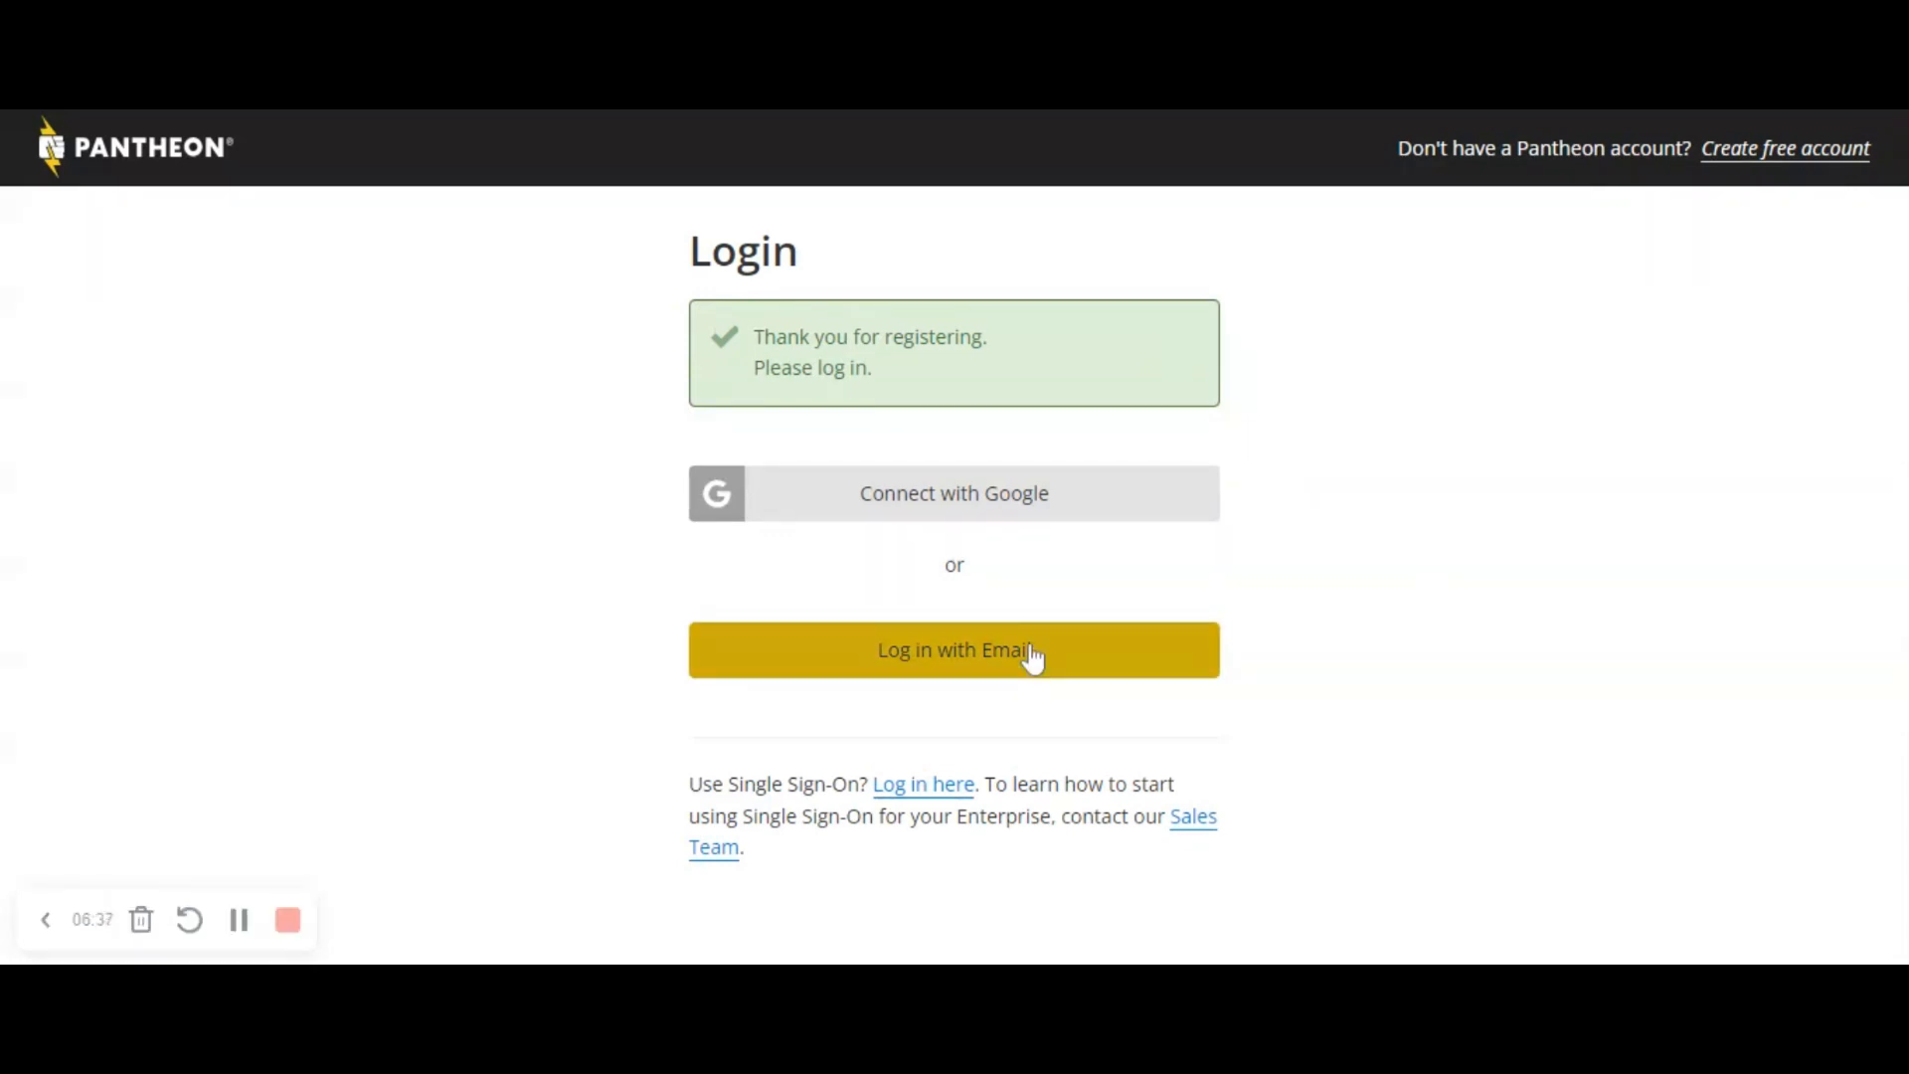
pyautogui.click(1034, 656)
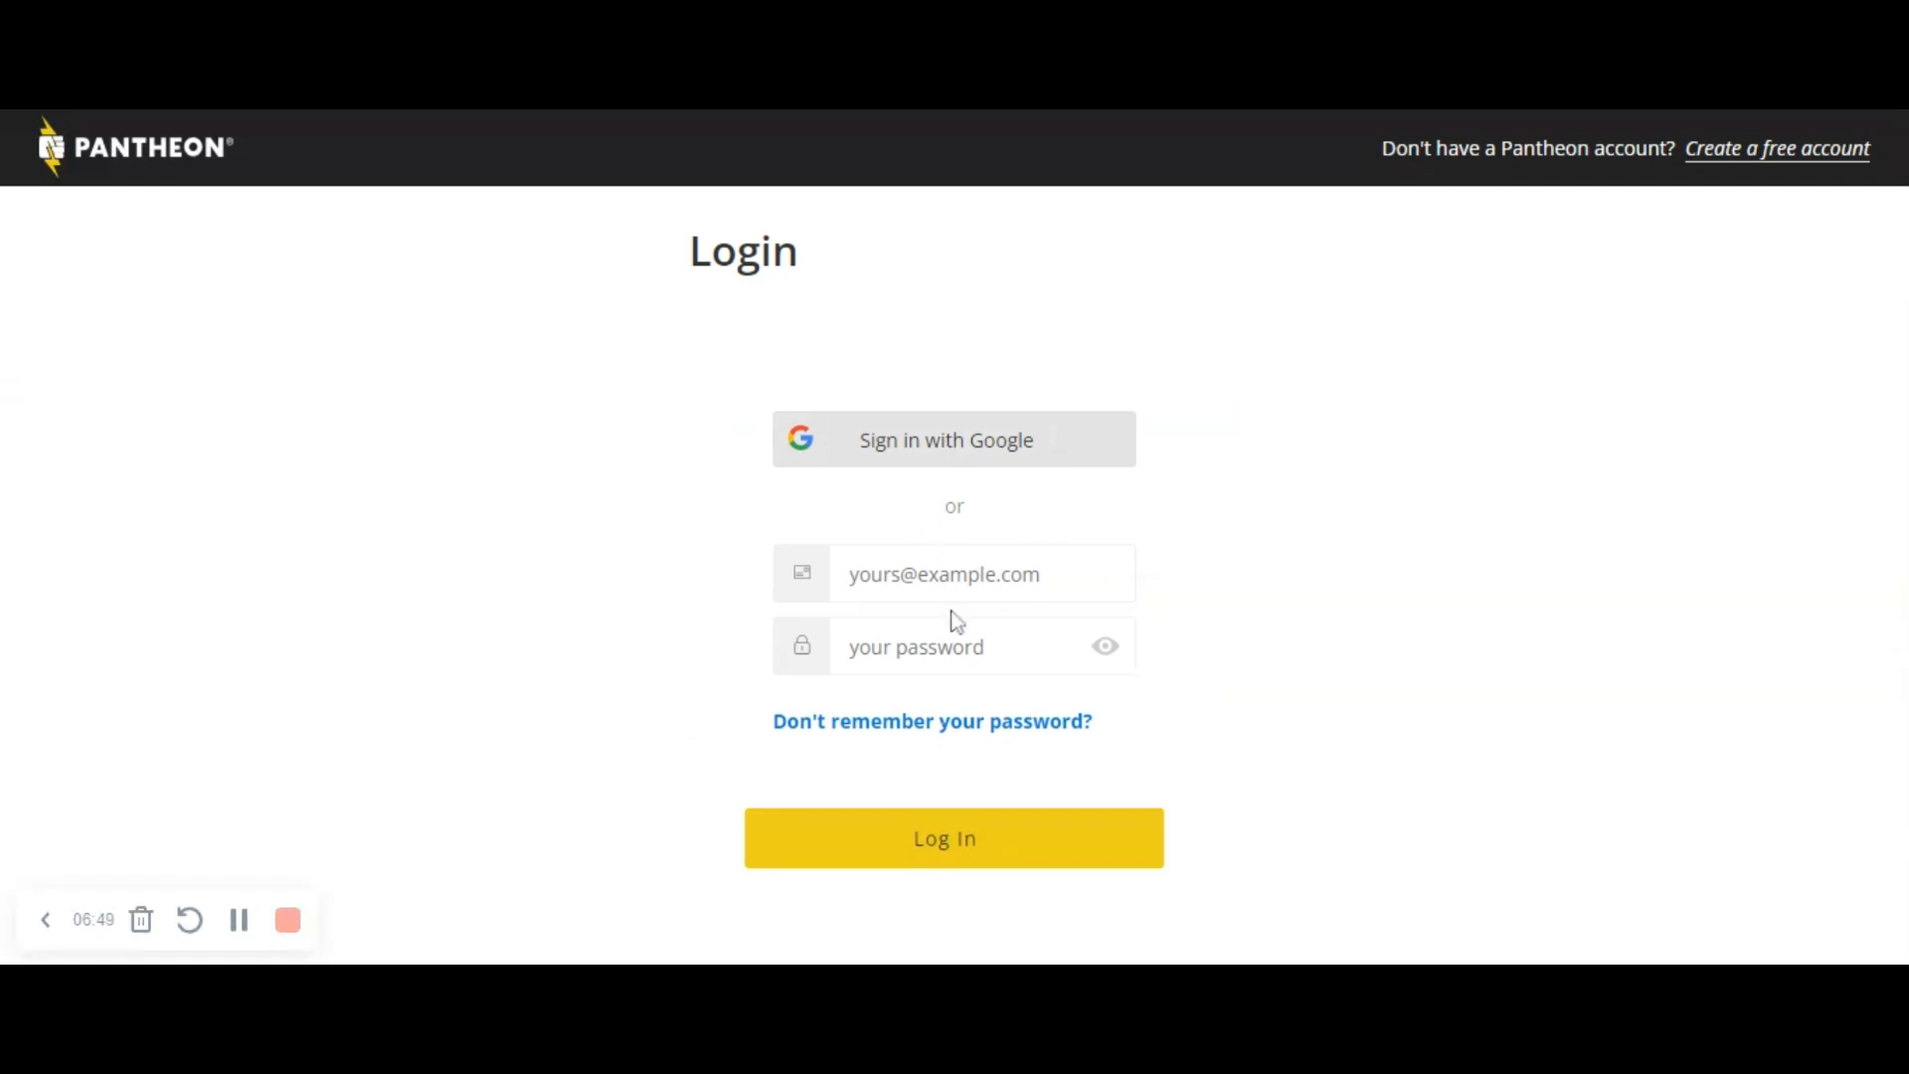
pyautogui.click(932, 454)
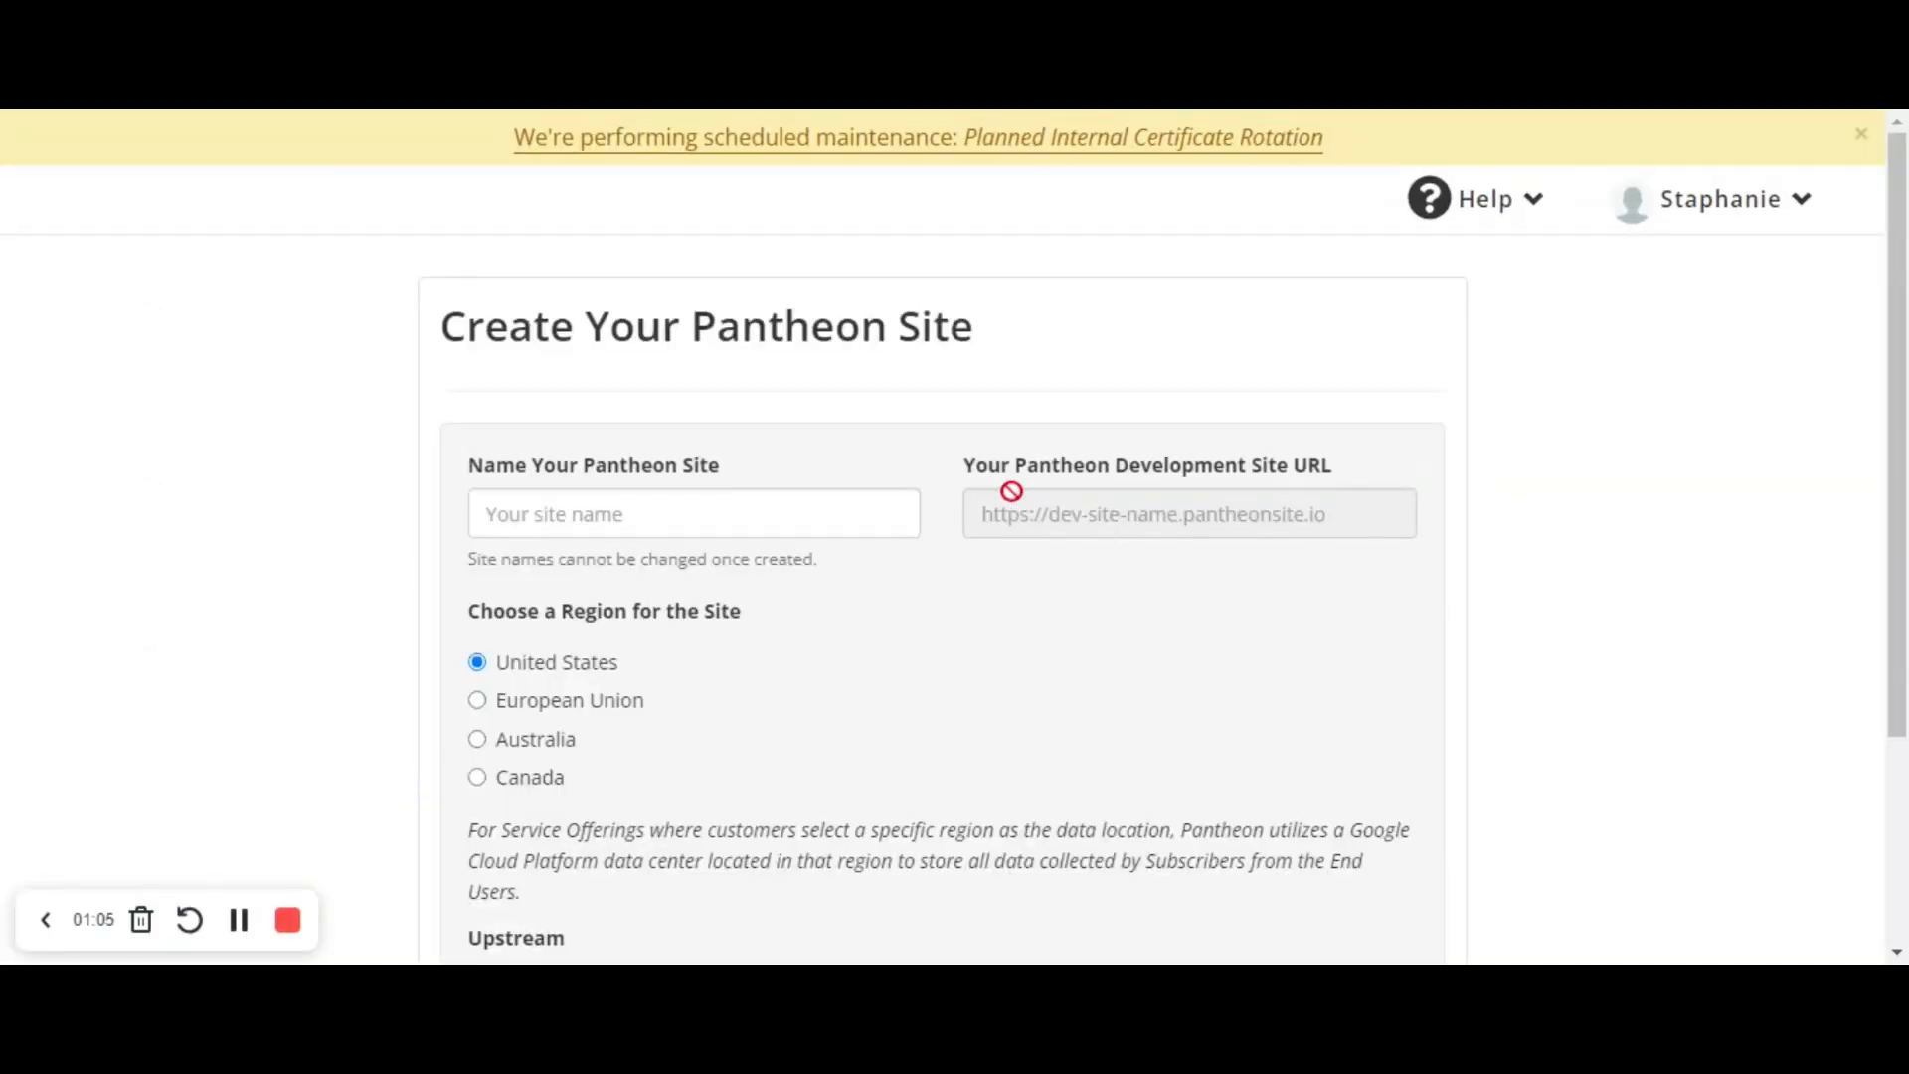
# Create a WordPress site named stephaniecards in the European Union region.
pyautogui.scroll(-2, 878, 588)
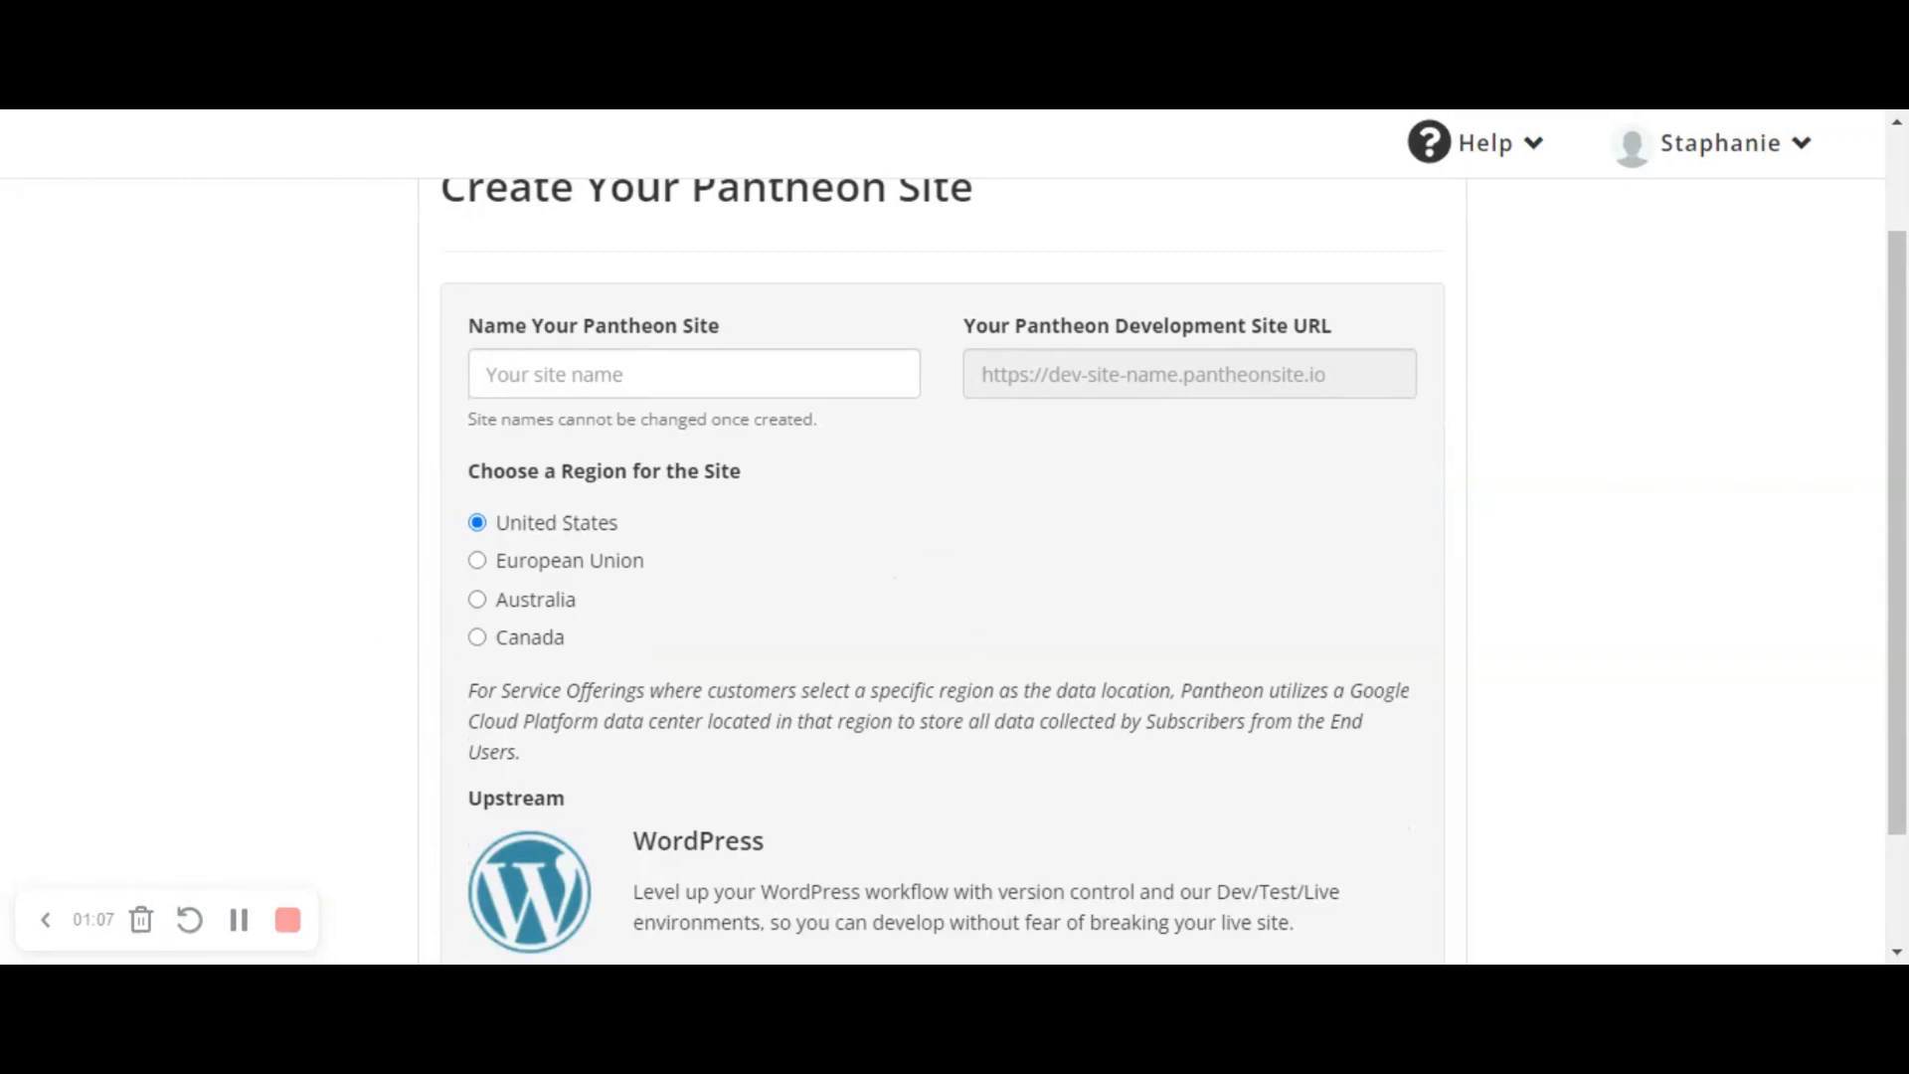
pyautogui.click(693, 374)
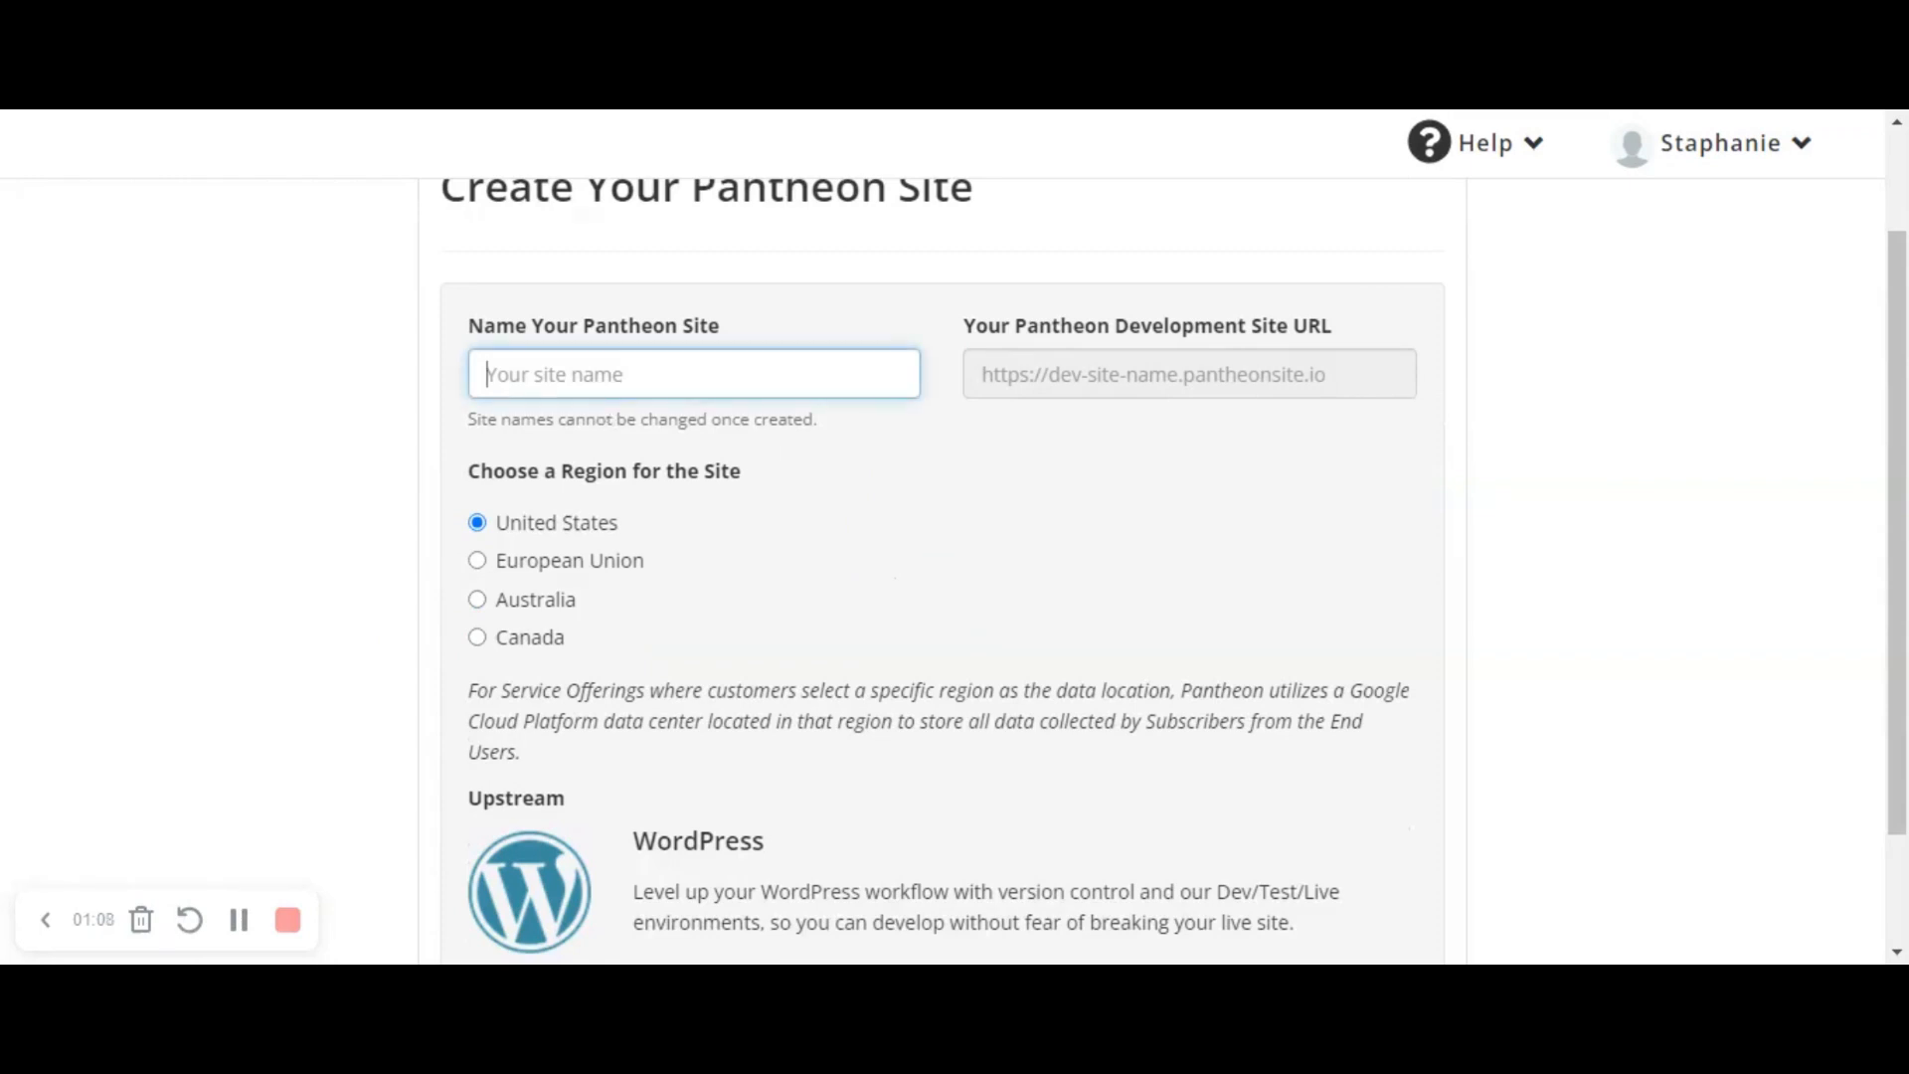
pyautogui.write('step')
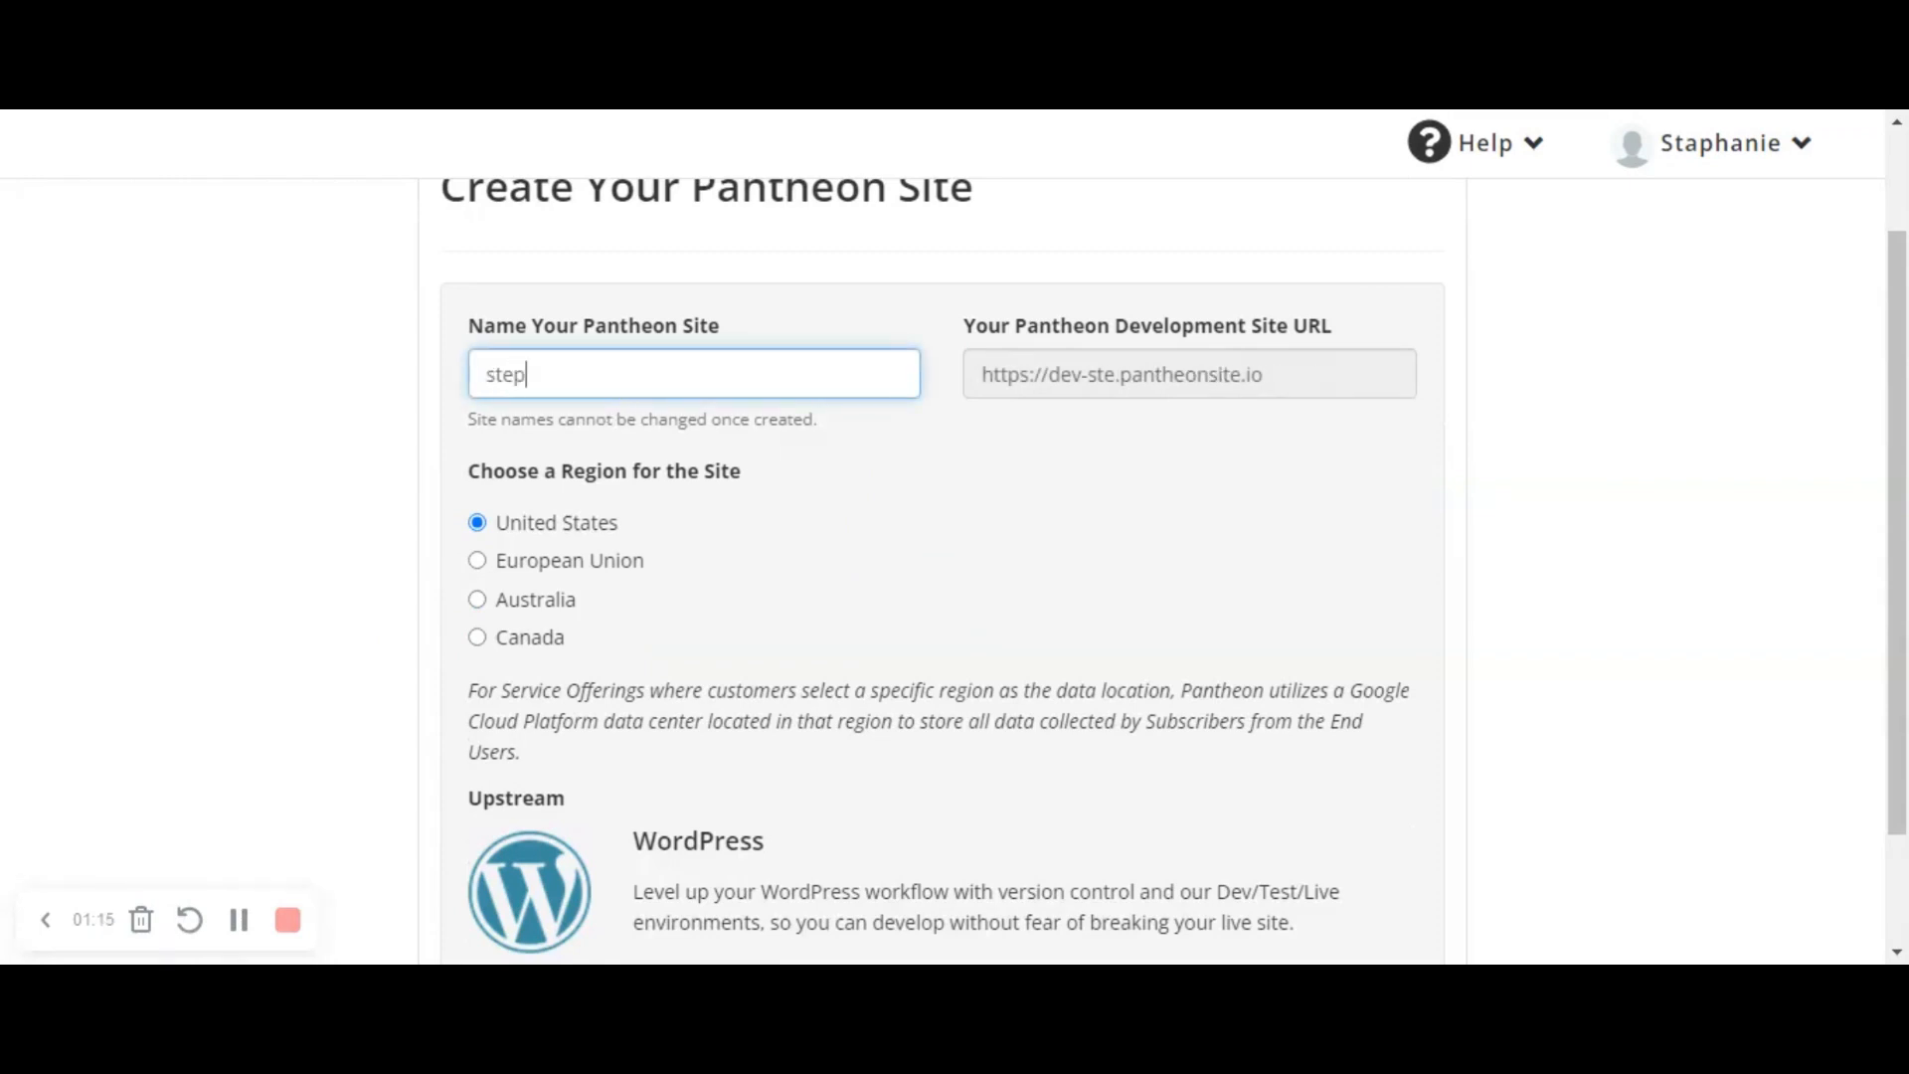
pyautogui.write('h')
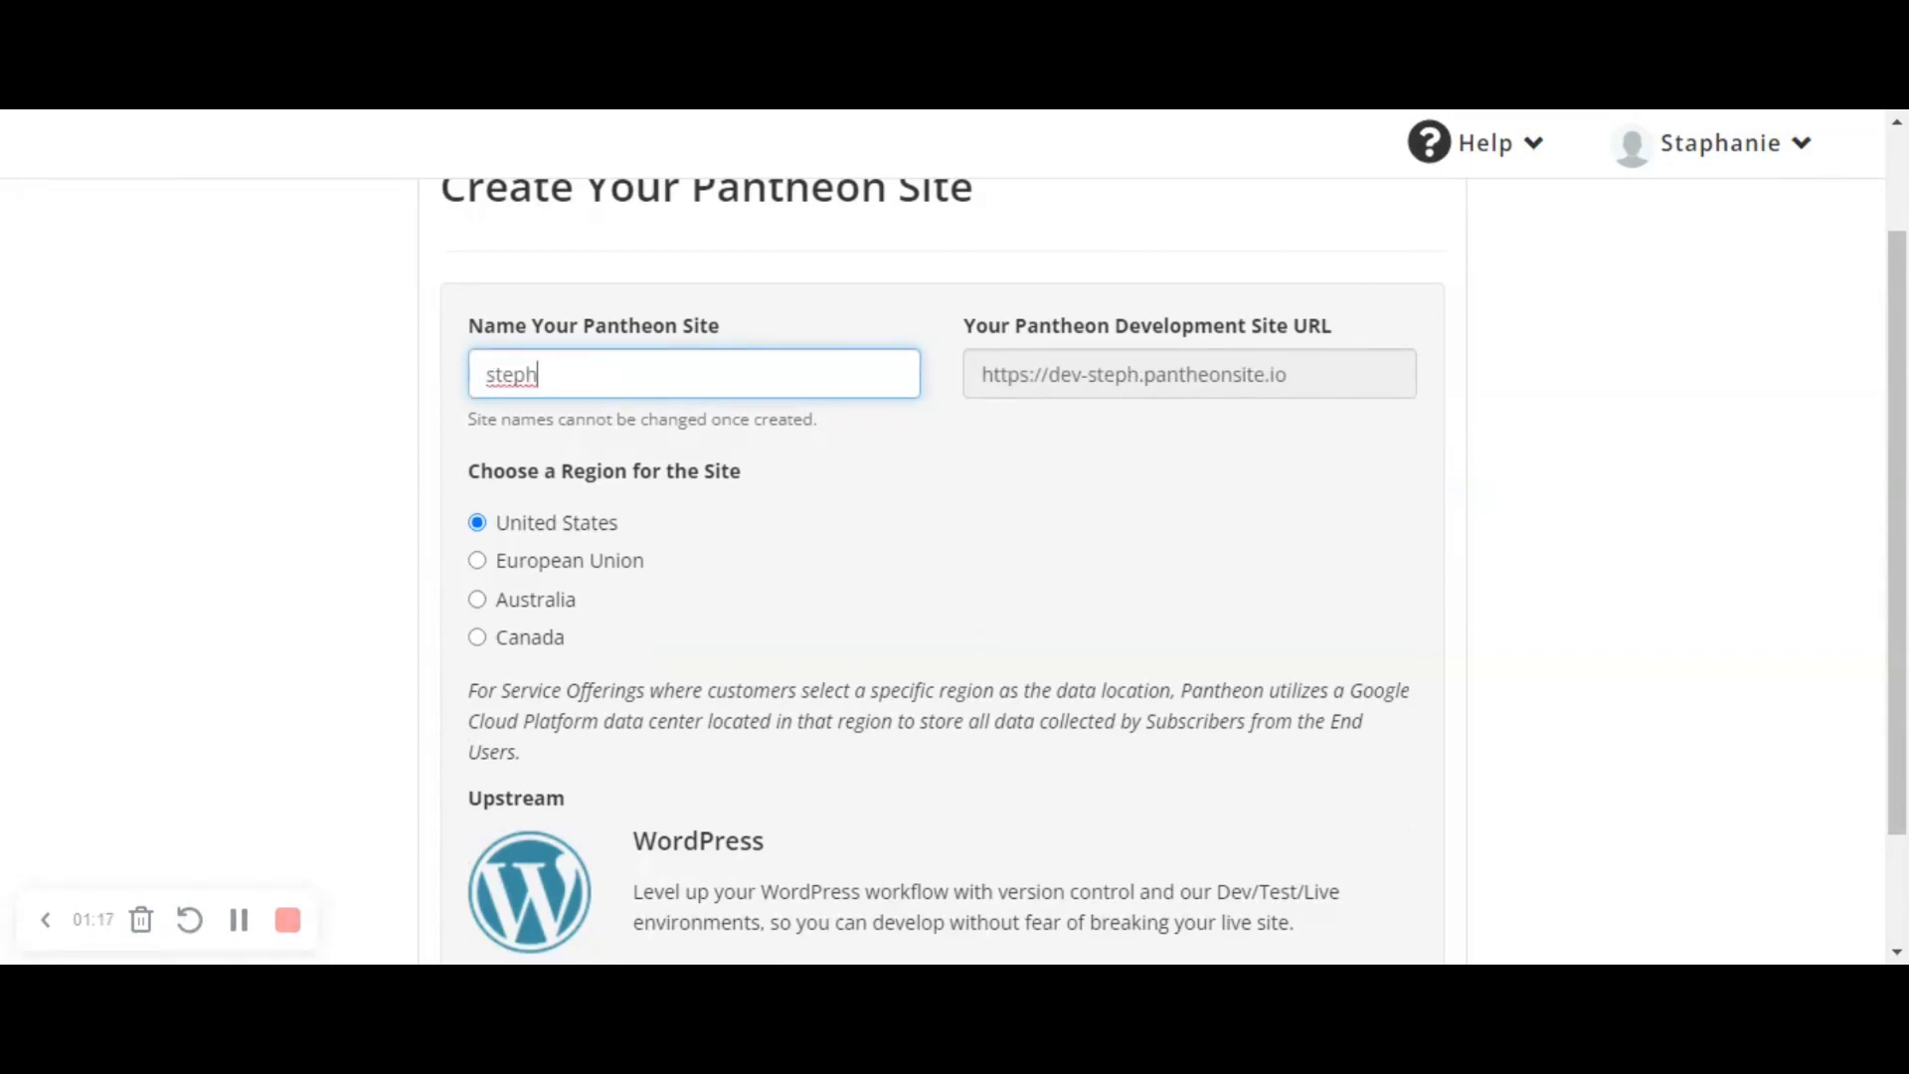
pyautogui.write('aniecar')
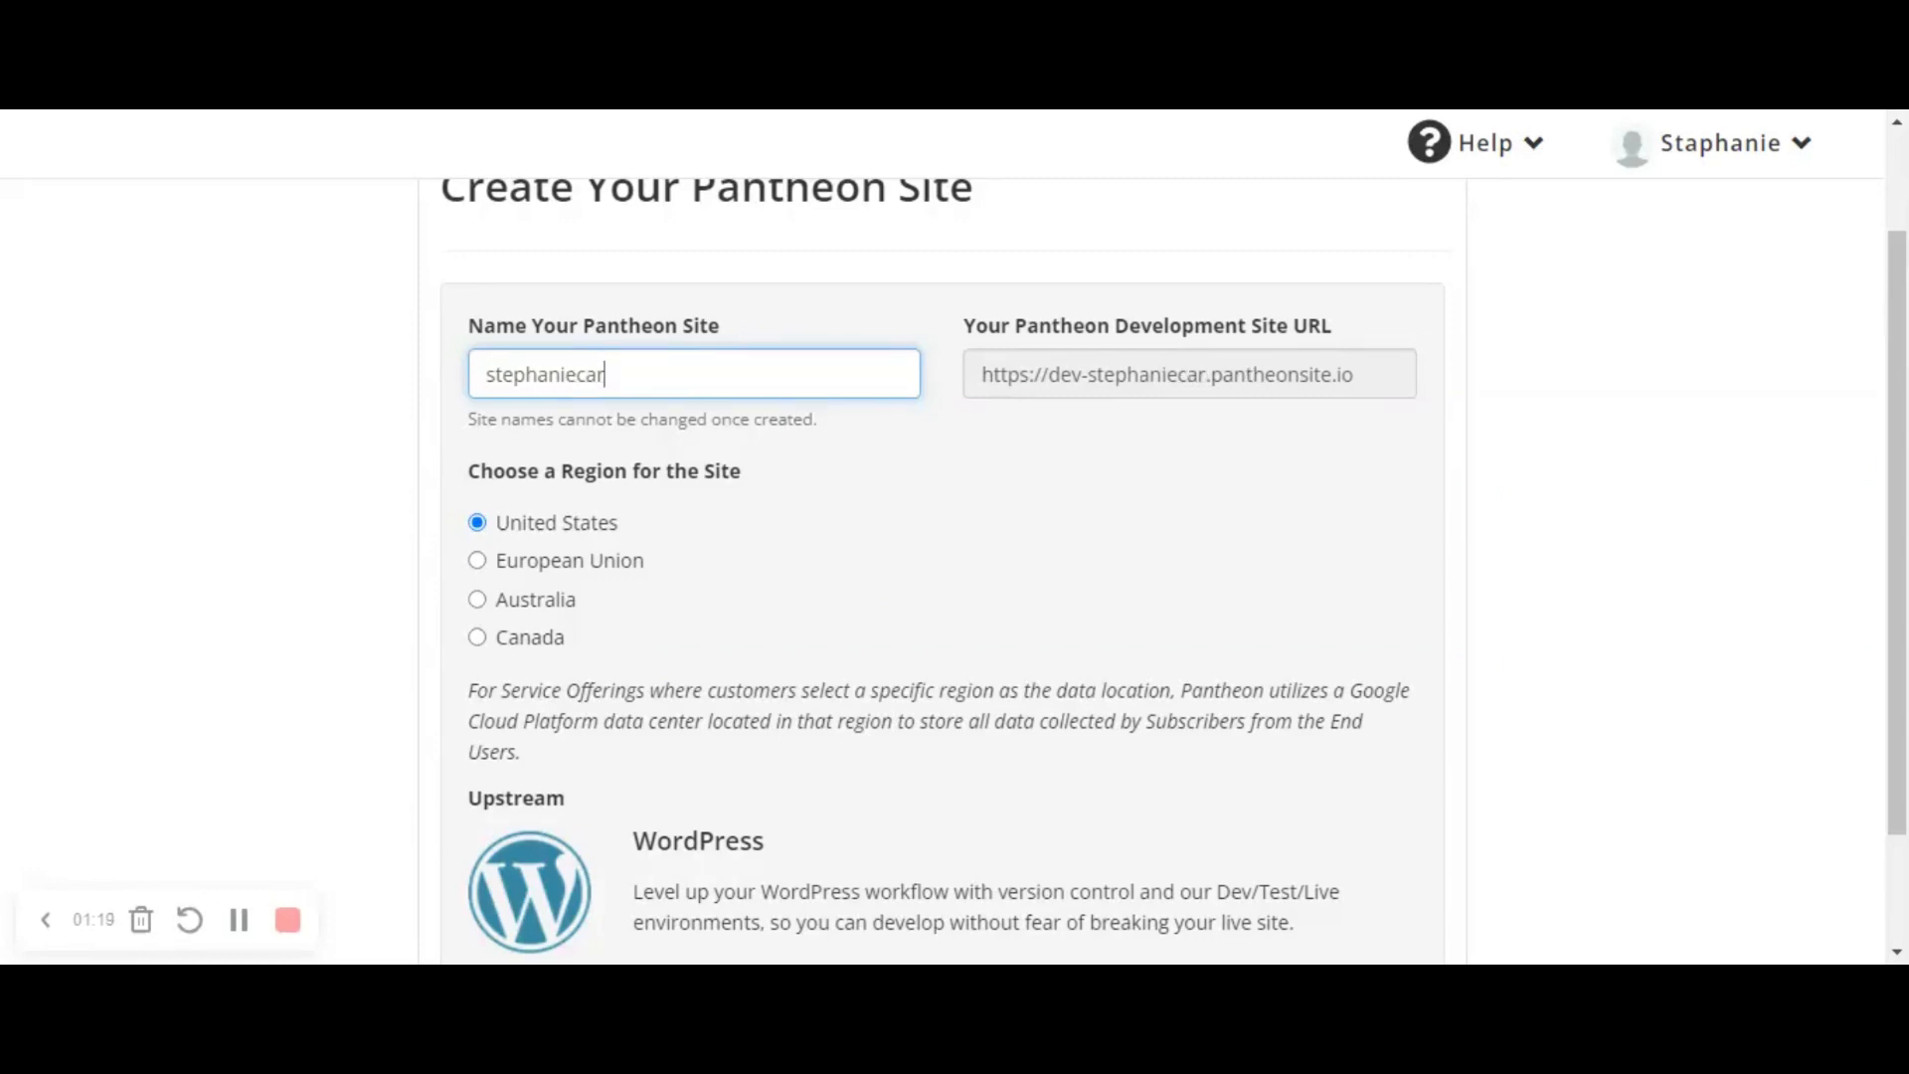
pyautogui.write('ds')
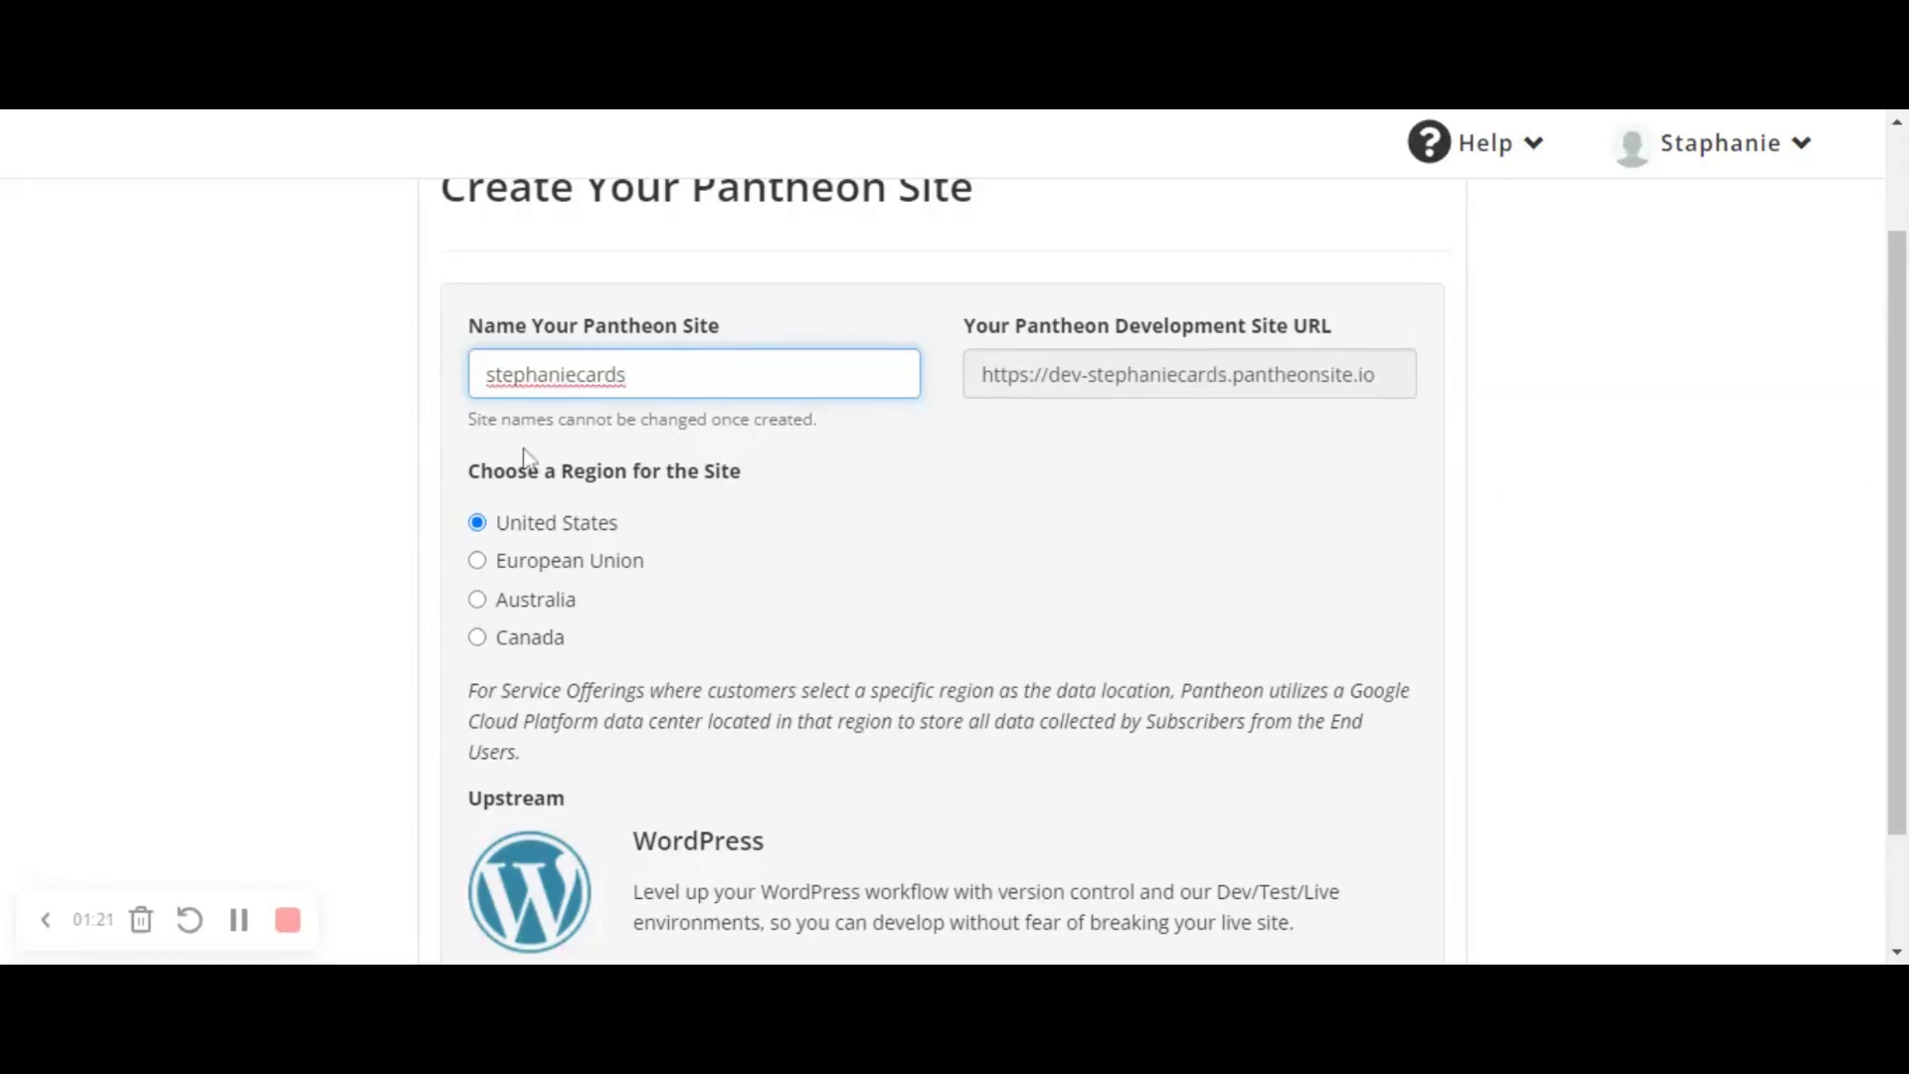
pyautogui.click(479, 563)
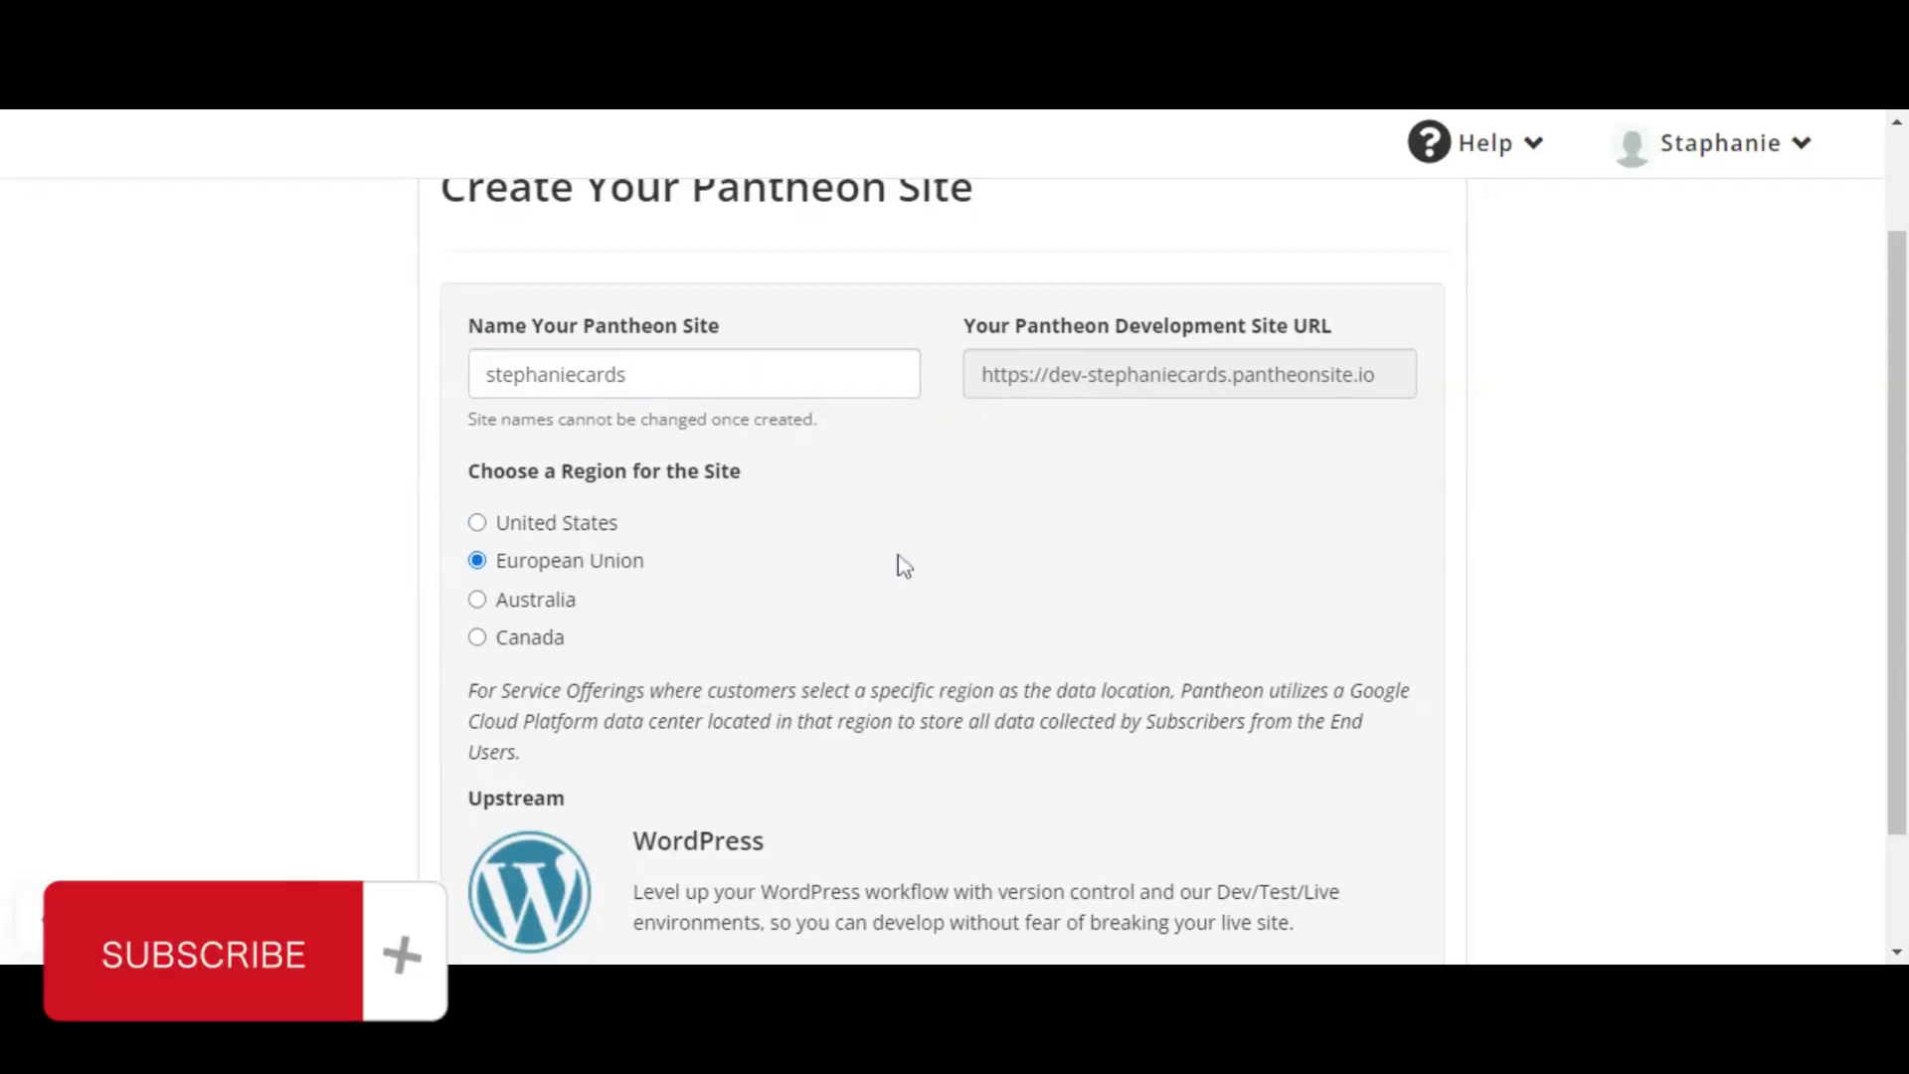
pyautogui.scroll(-2, 895, 558)
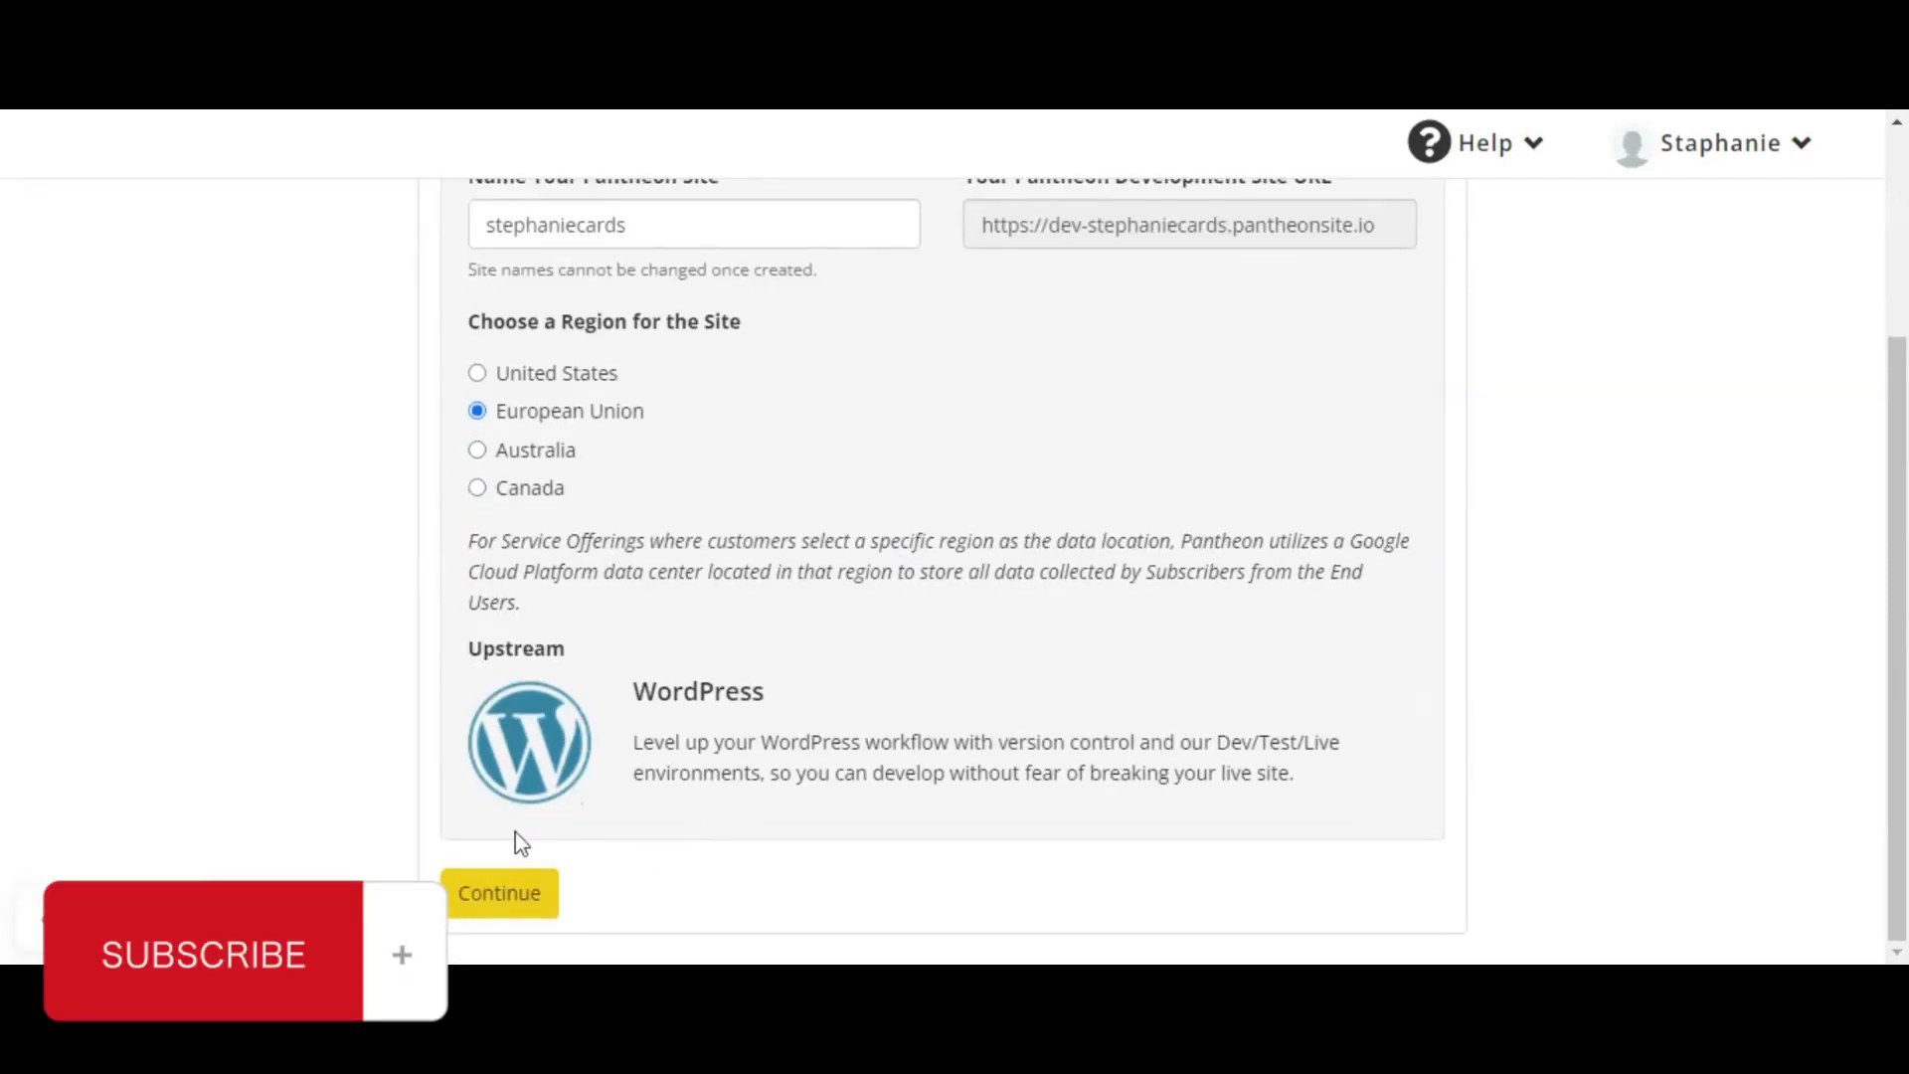
pyautogui.click(496, 896)
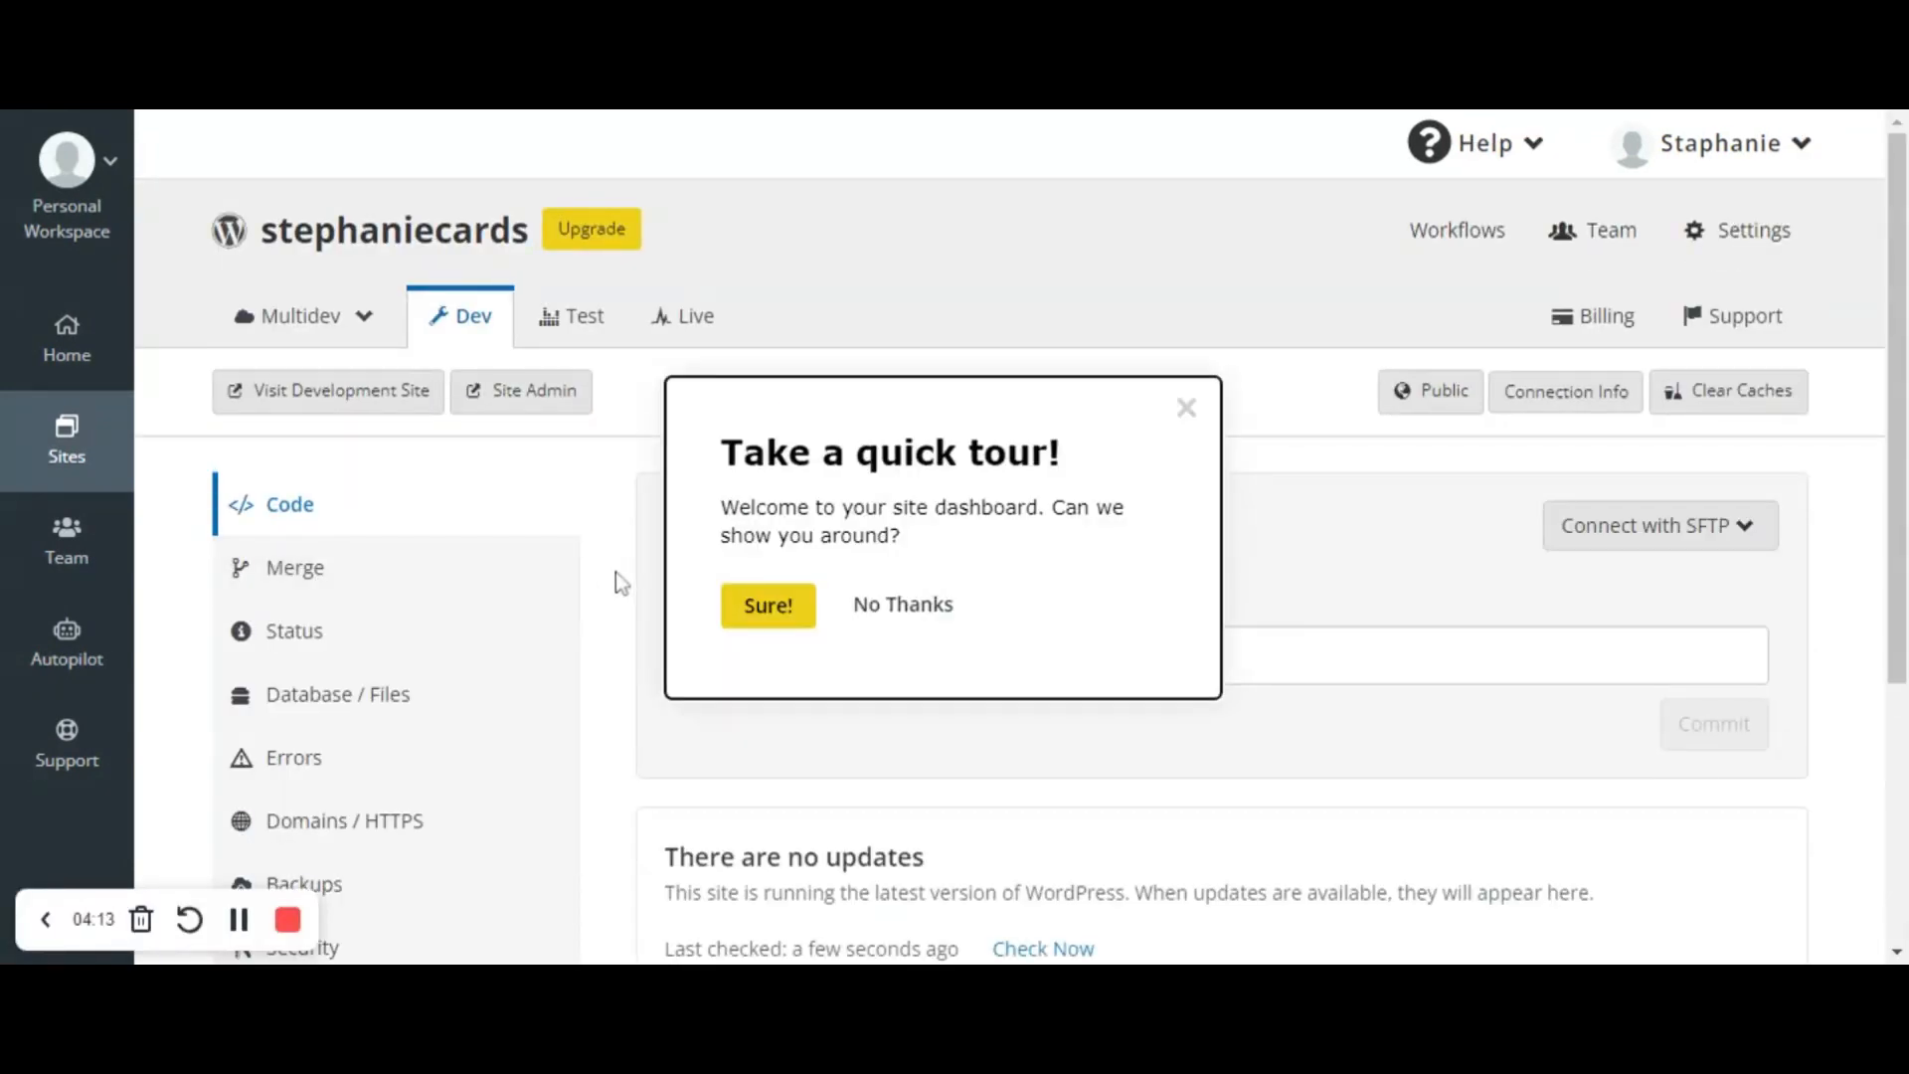
# Decline the site dashboard tour and visit the development site.
pyautogui.click(921, 607)
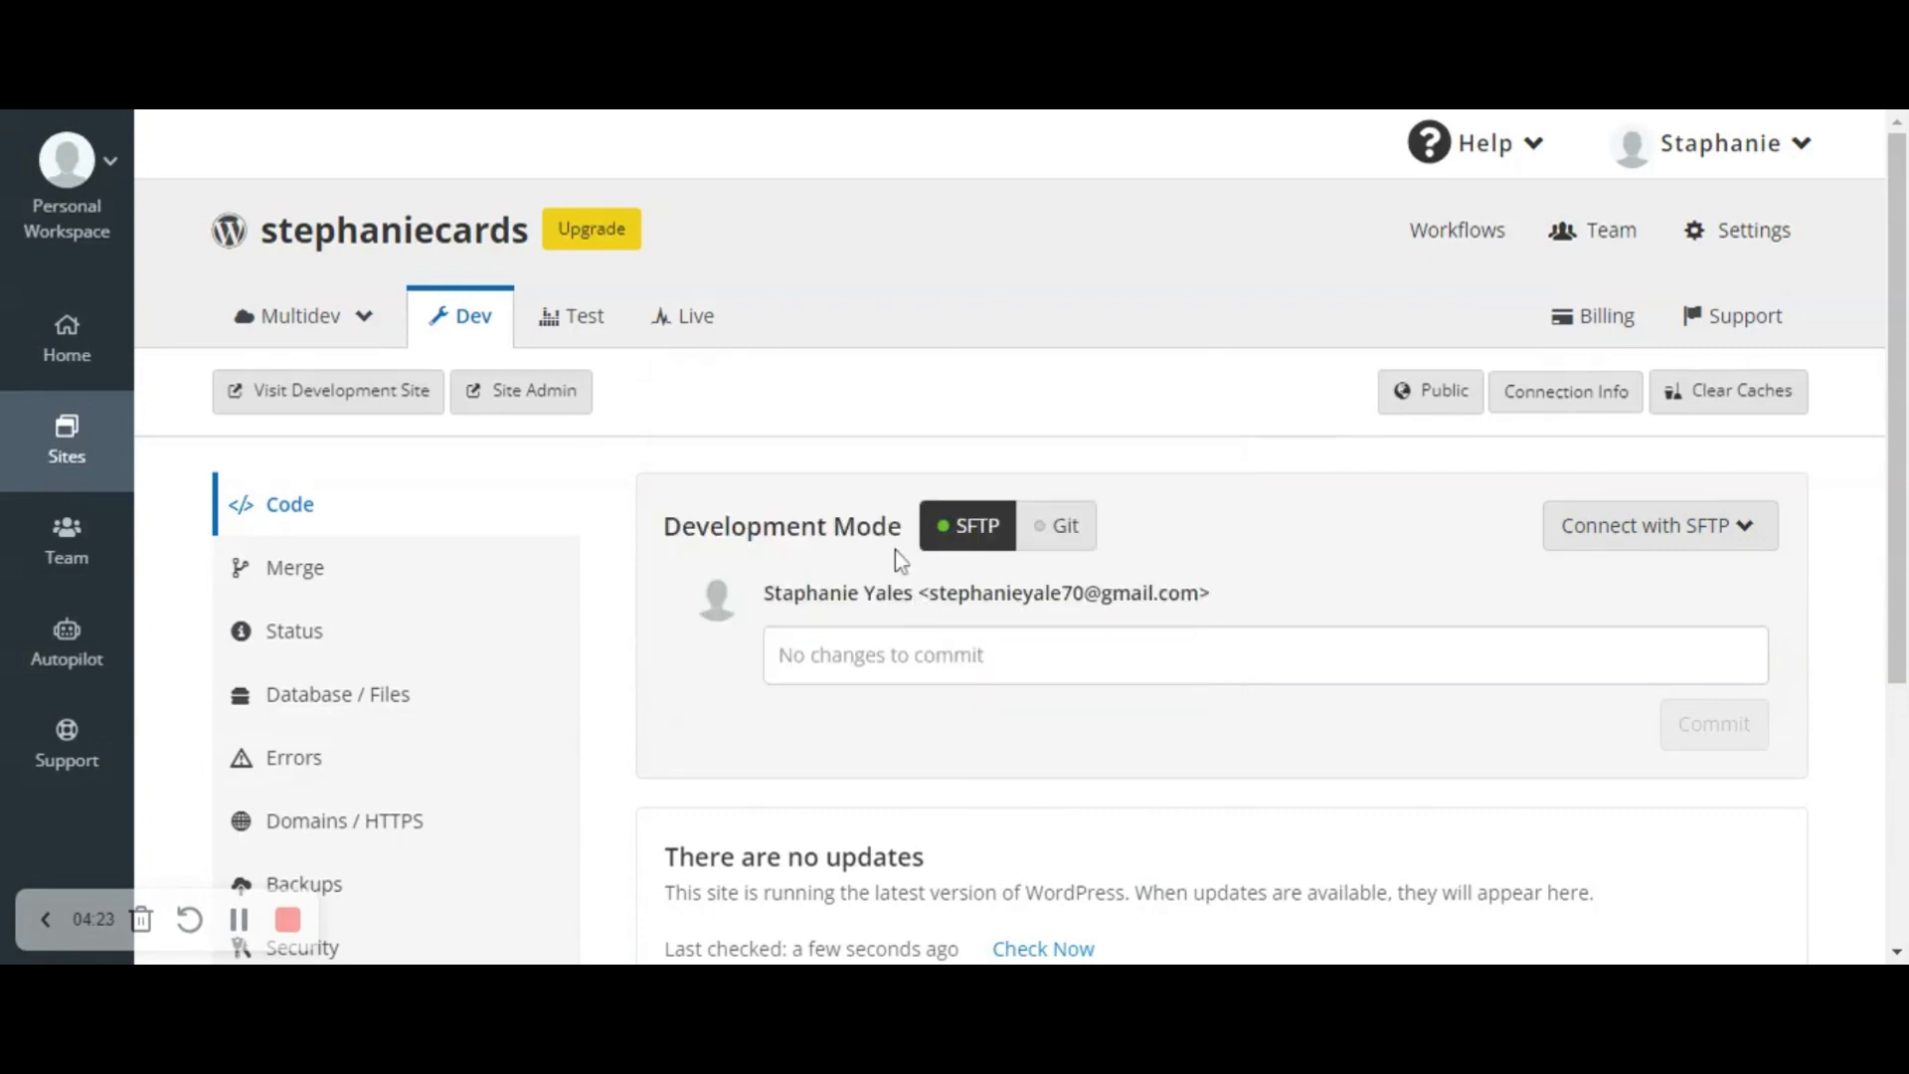
pyautogui.click(332, 406)
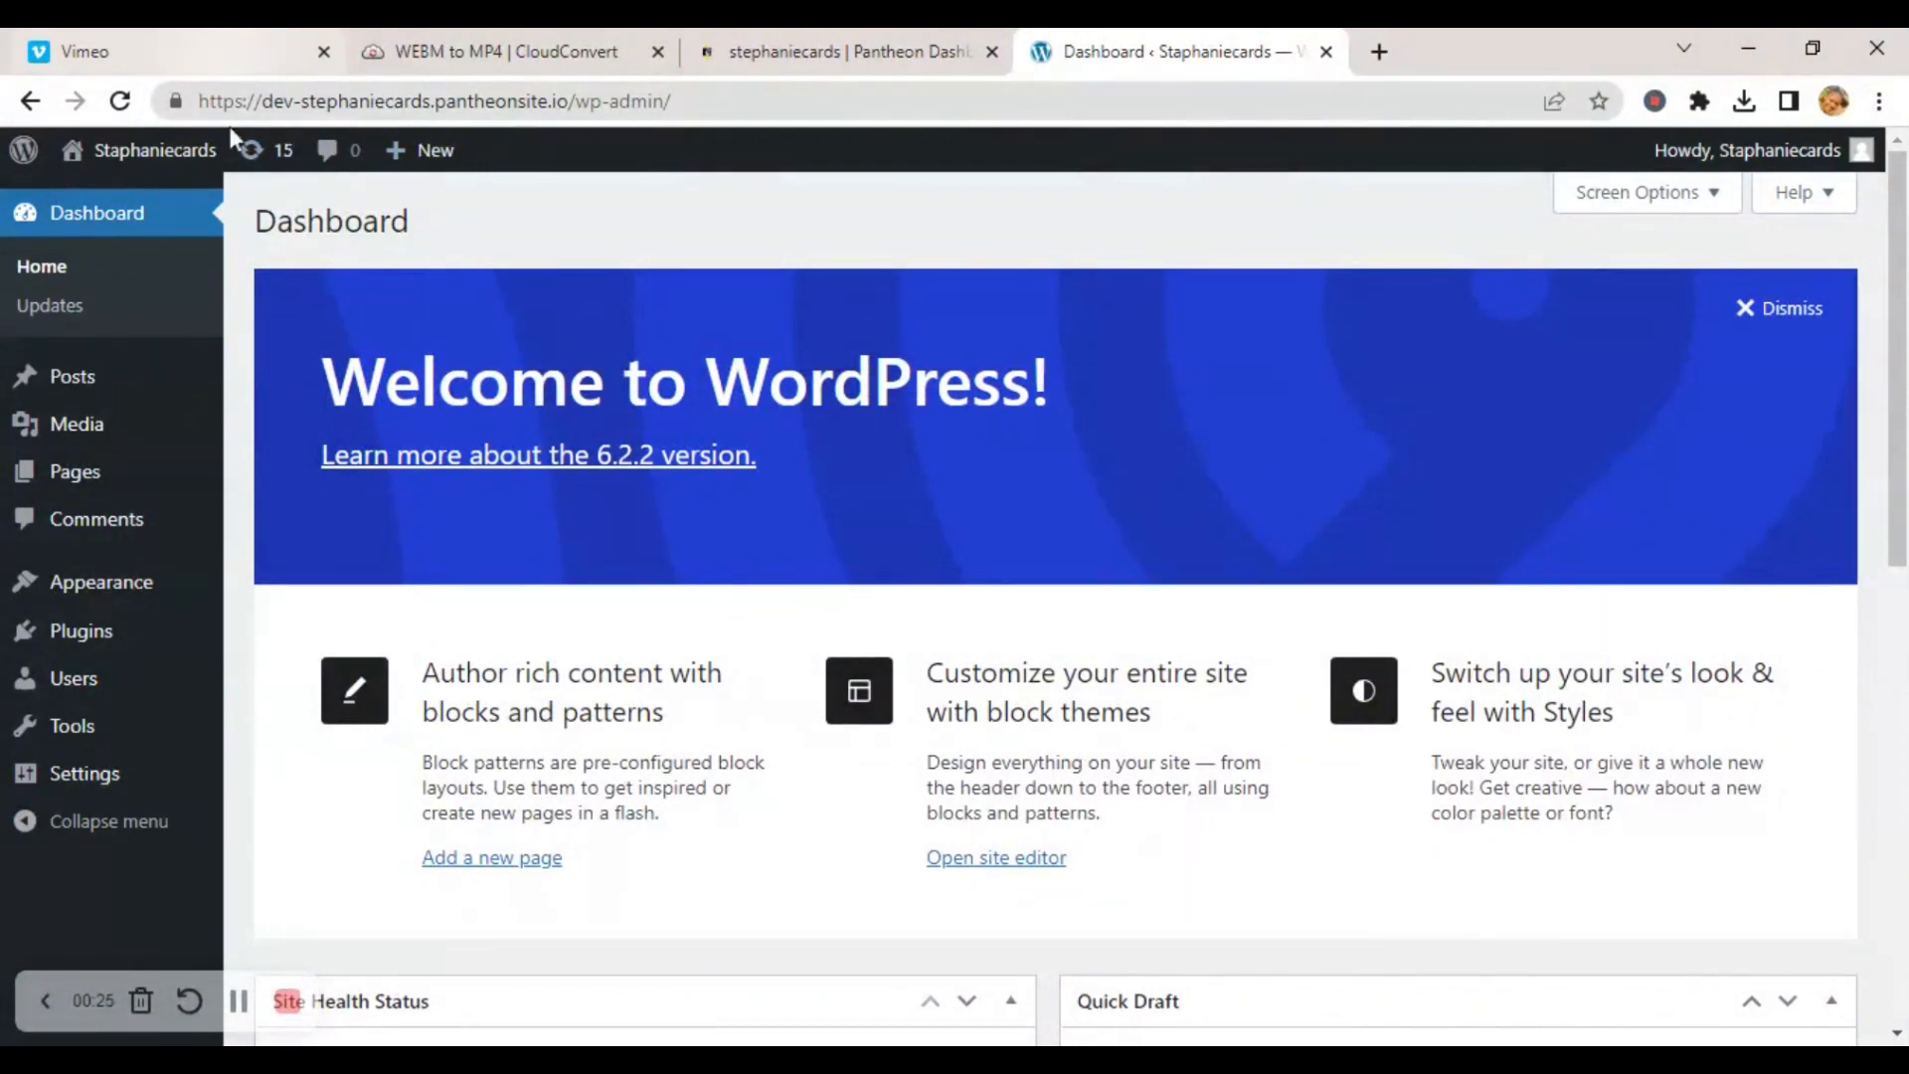
# Open dev-stephaniecards.pantheonsite.io in a new browser tab using the copied address and look through the site's home page.
pyautogui.moveTo(261, 100); pyautogui.dragTo(569, 100)
pyautogui.hotkey('ctrl', 'c')
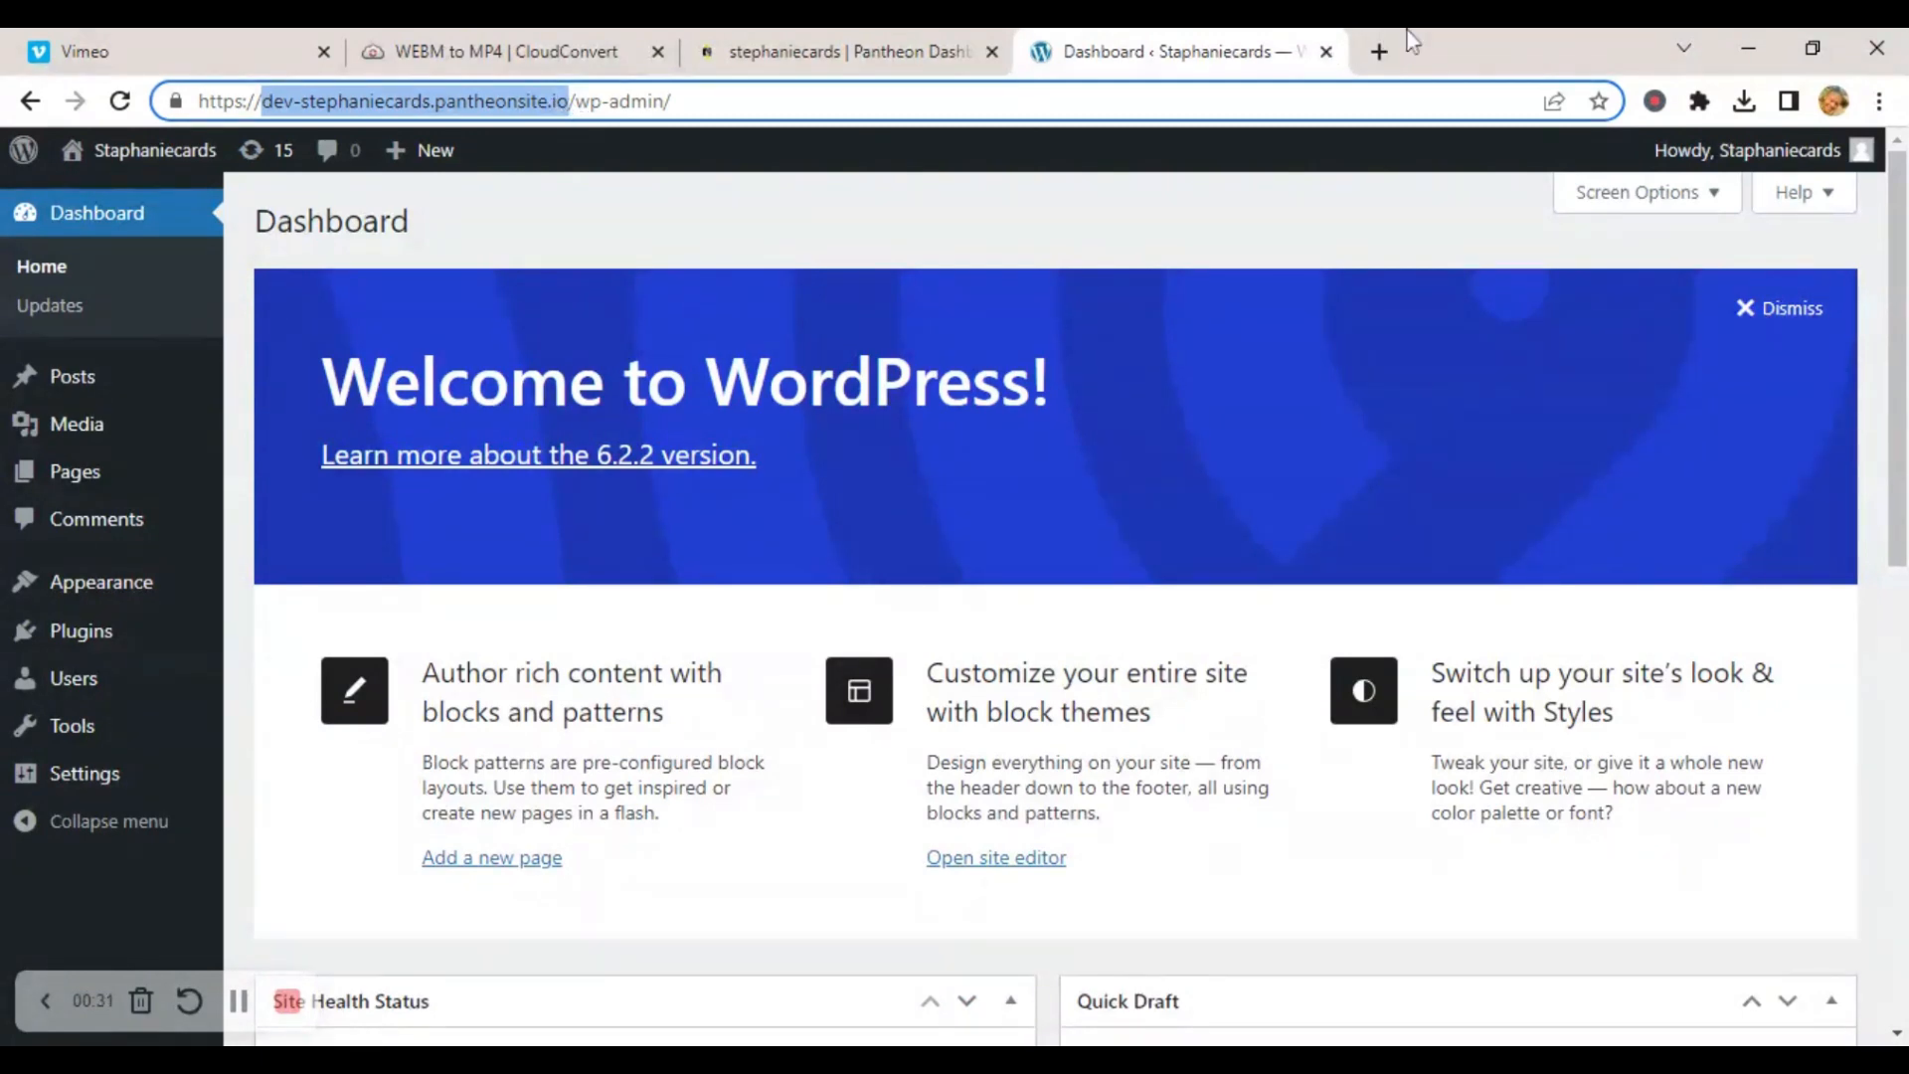
pyautogui.click(1378, 51)
pyautogui.click(983, 105)
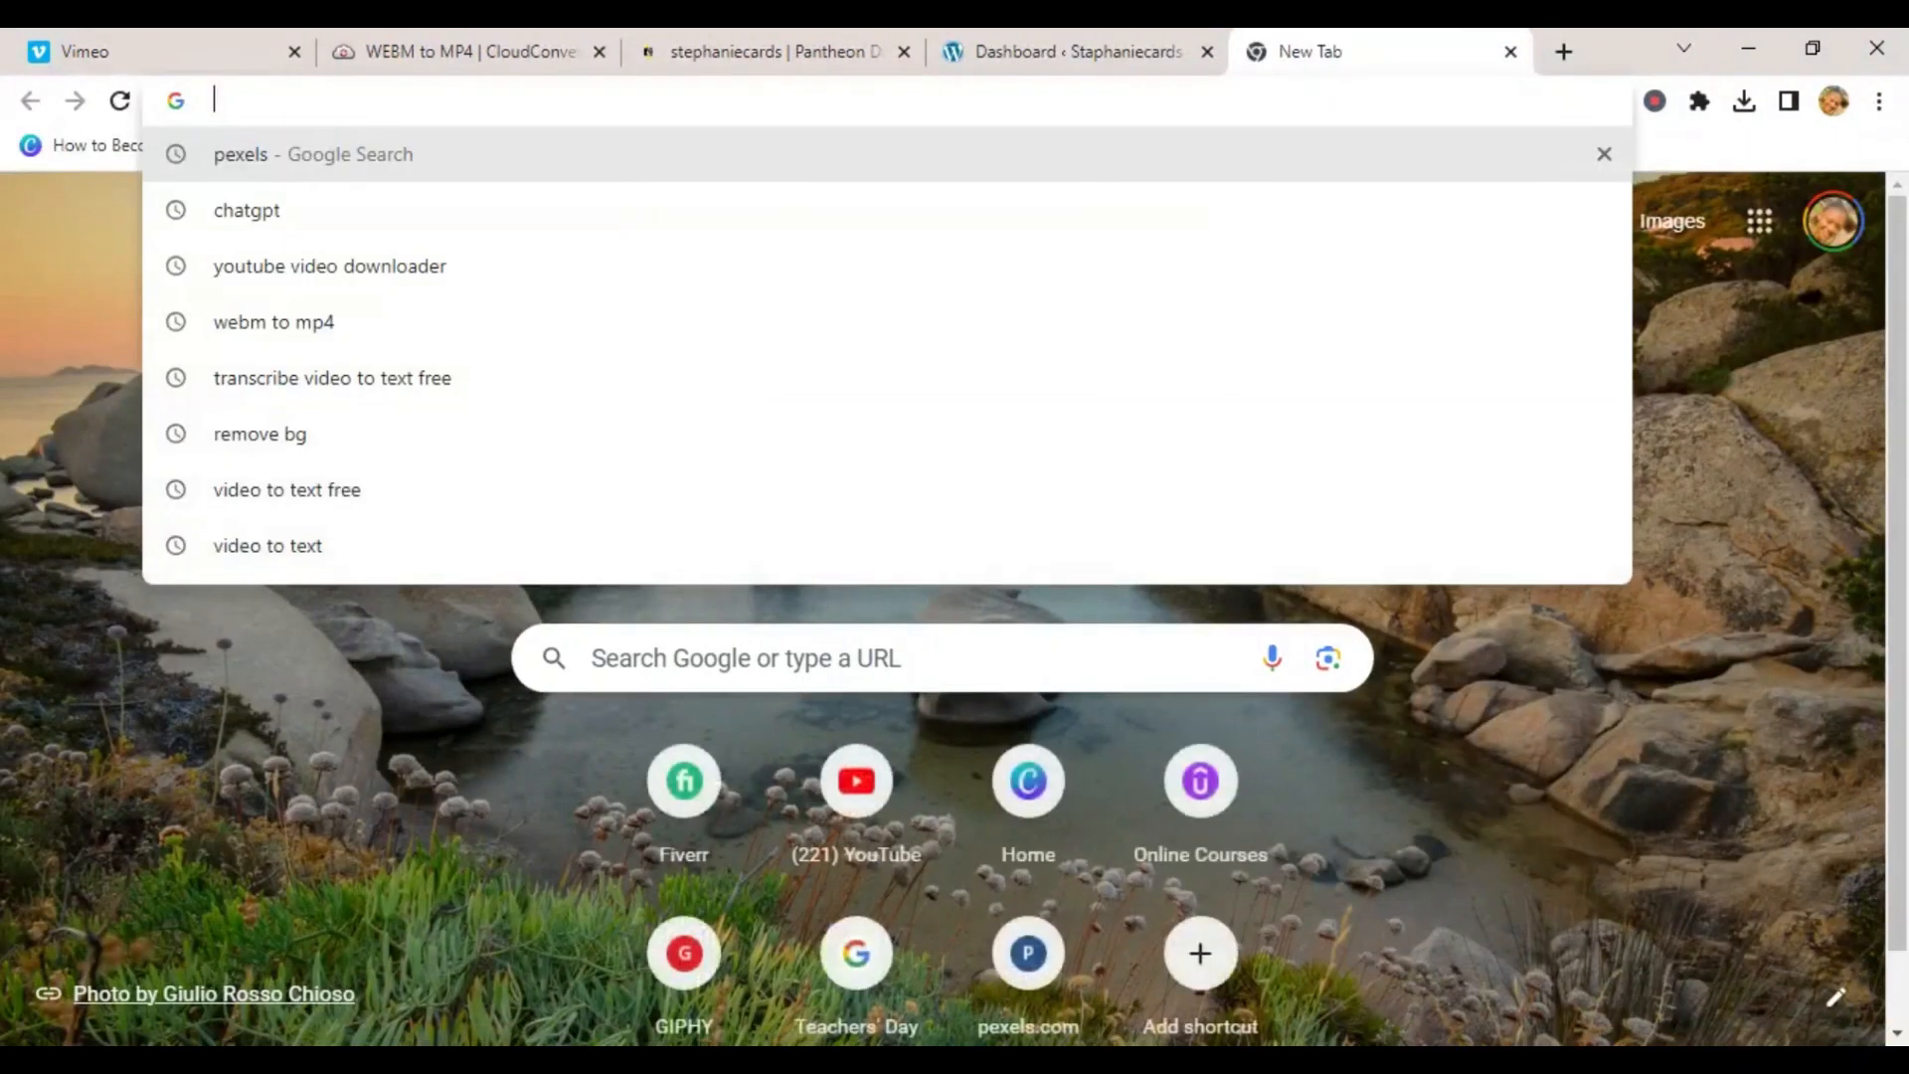
pyautogui.hotkey('ctrl', 'v')
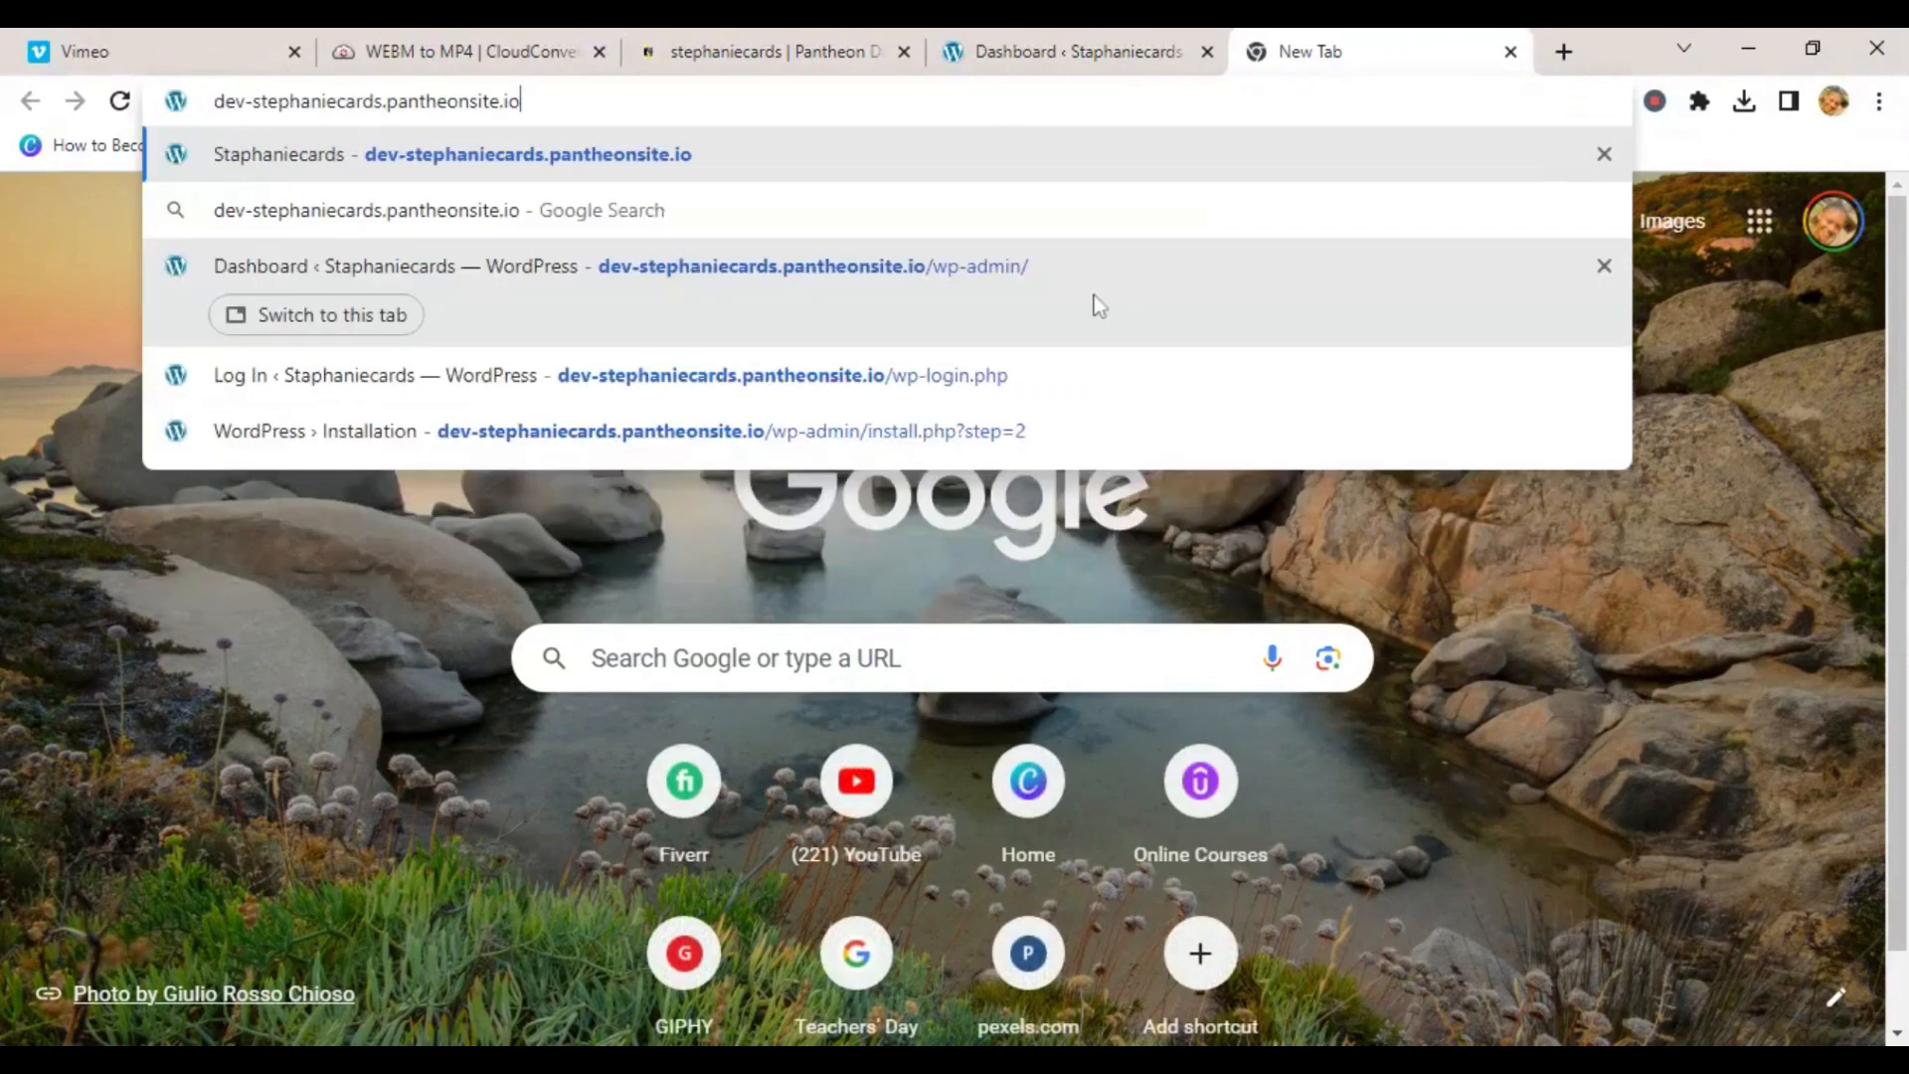
pyautogui.press('Return')
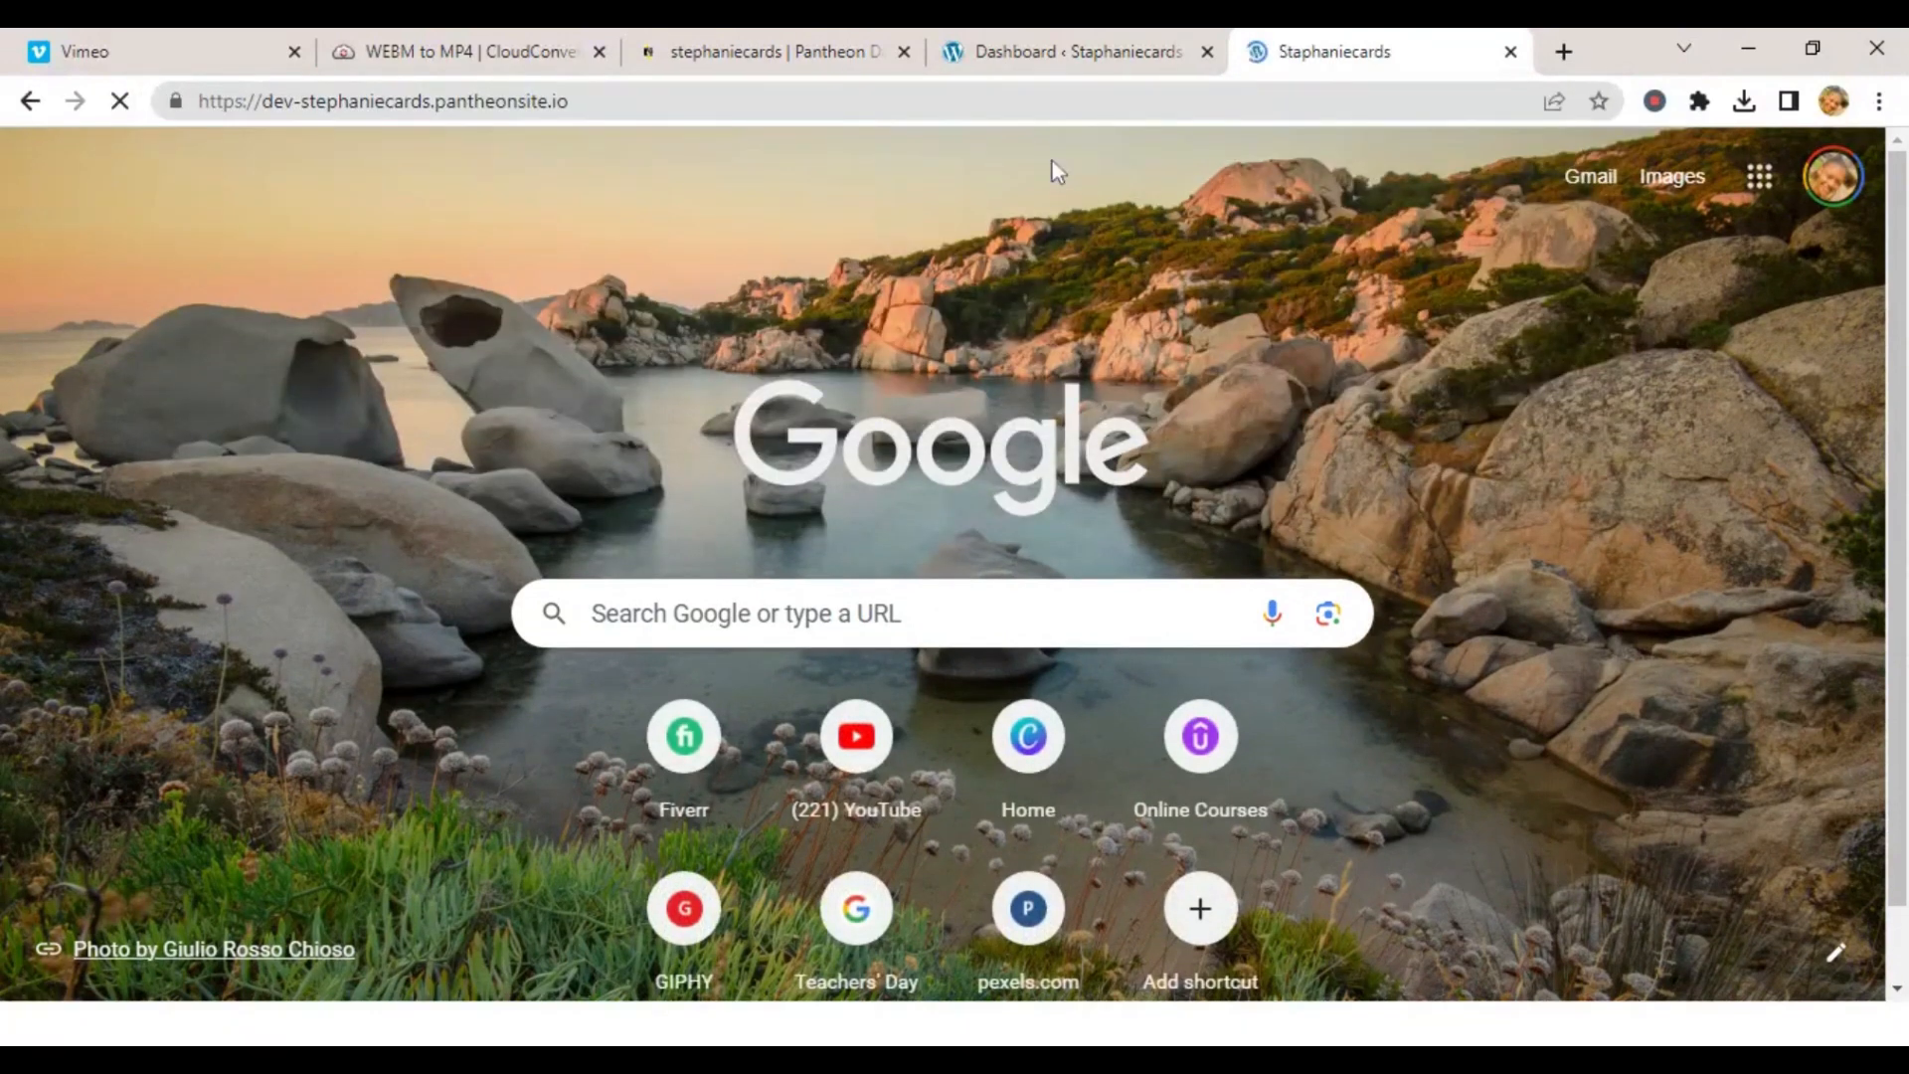
pyautogui.scroll(-7, 1094, 245)
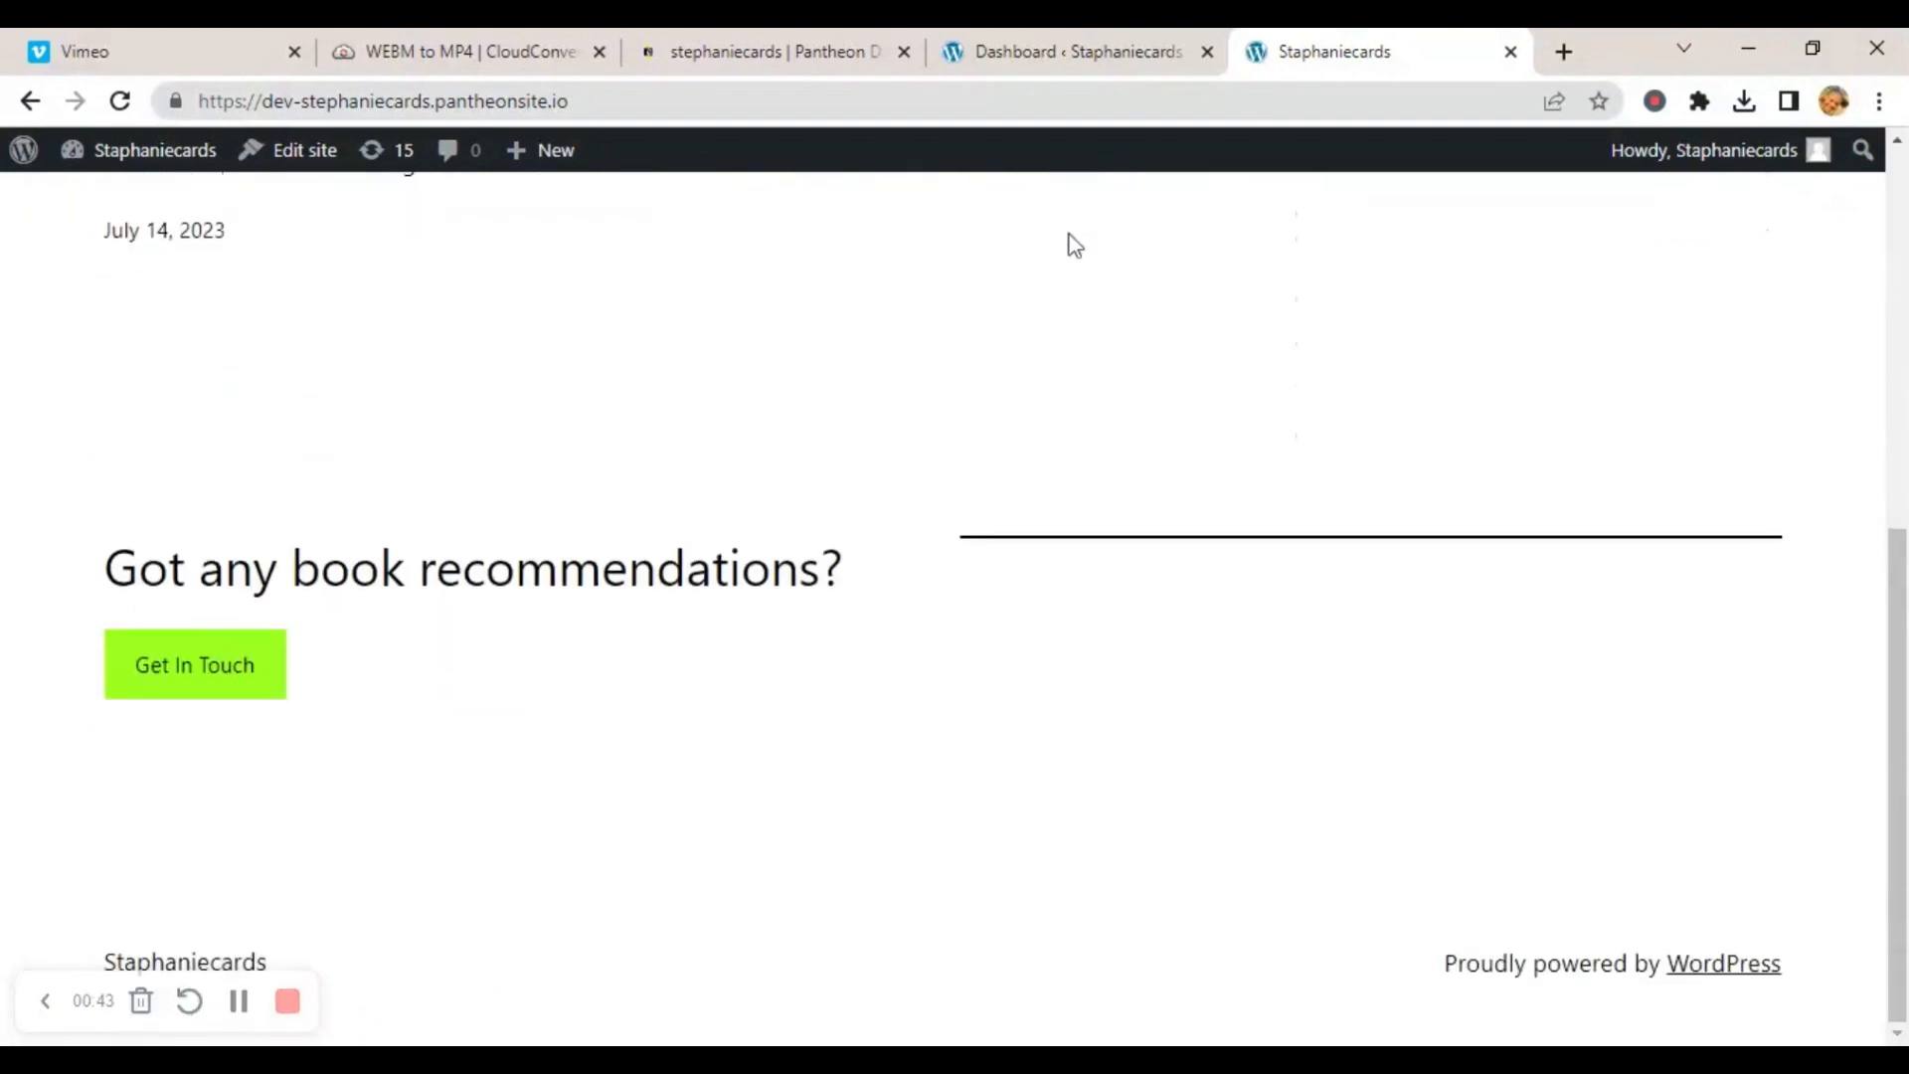
pyautogui.scroll(7, 1075, 245)
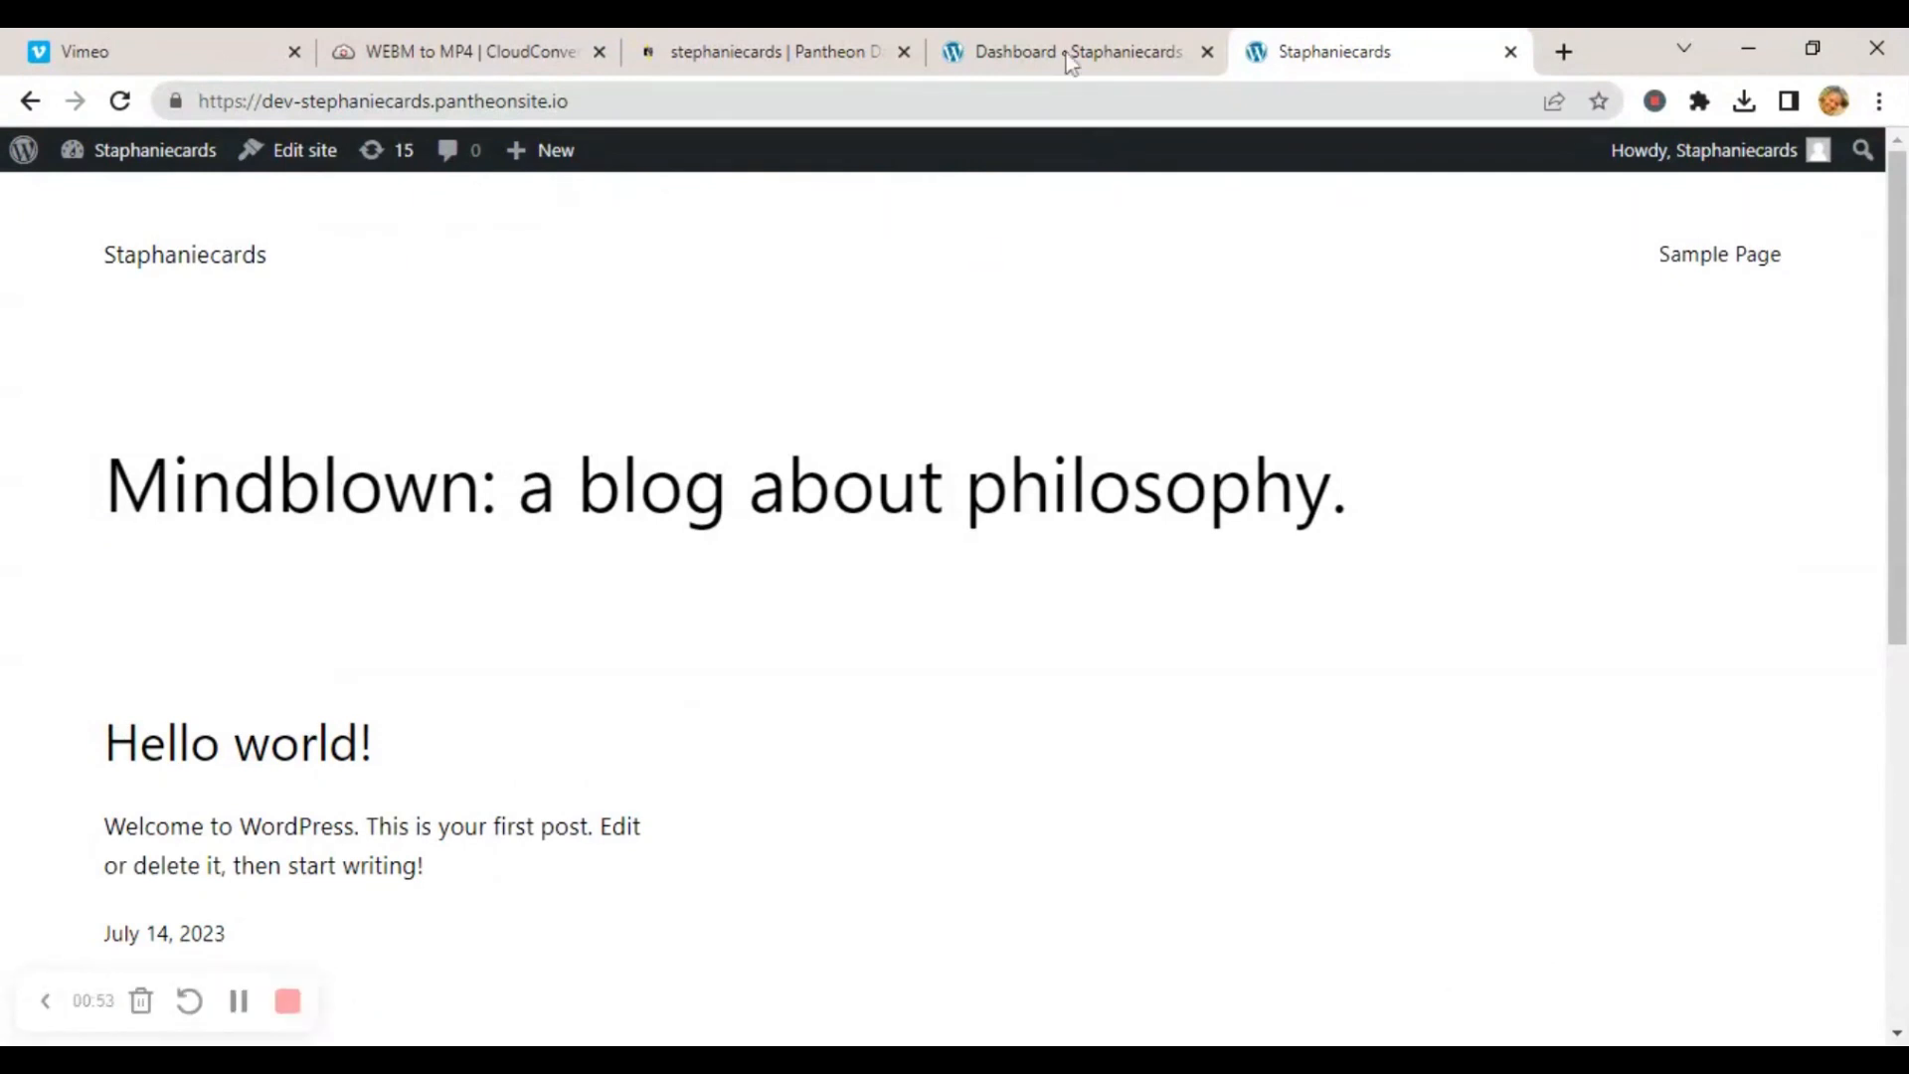
# Return to the WordPress admin dashboard and open the catalogue for adding new themes.
pyautogui.click(1069, 52)
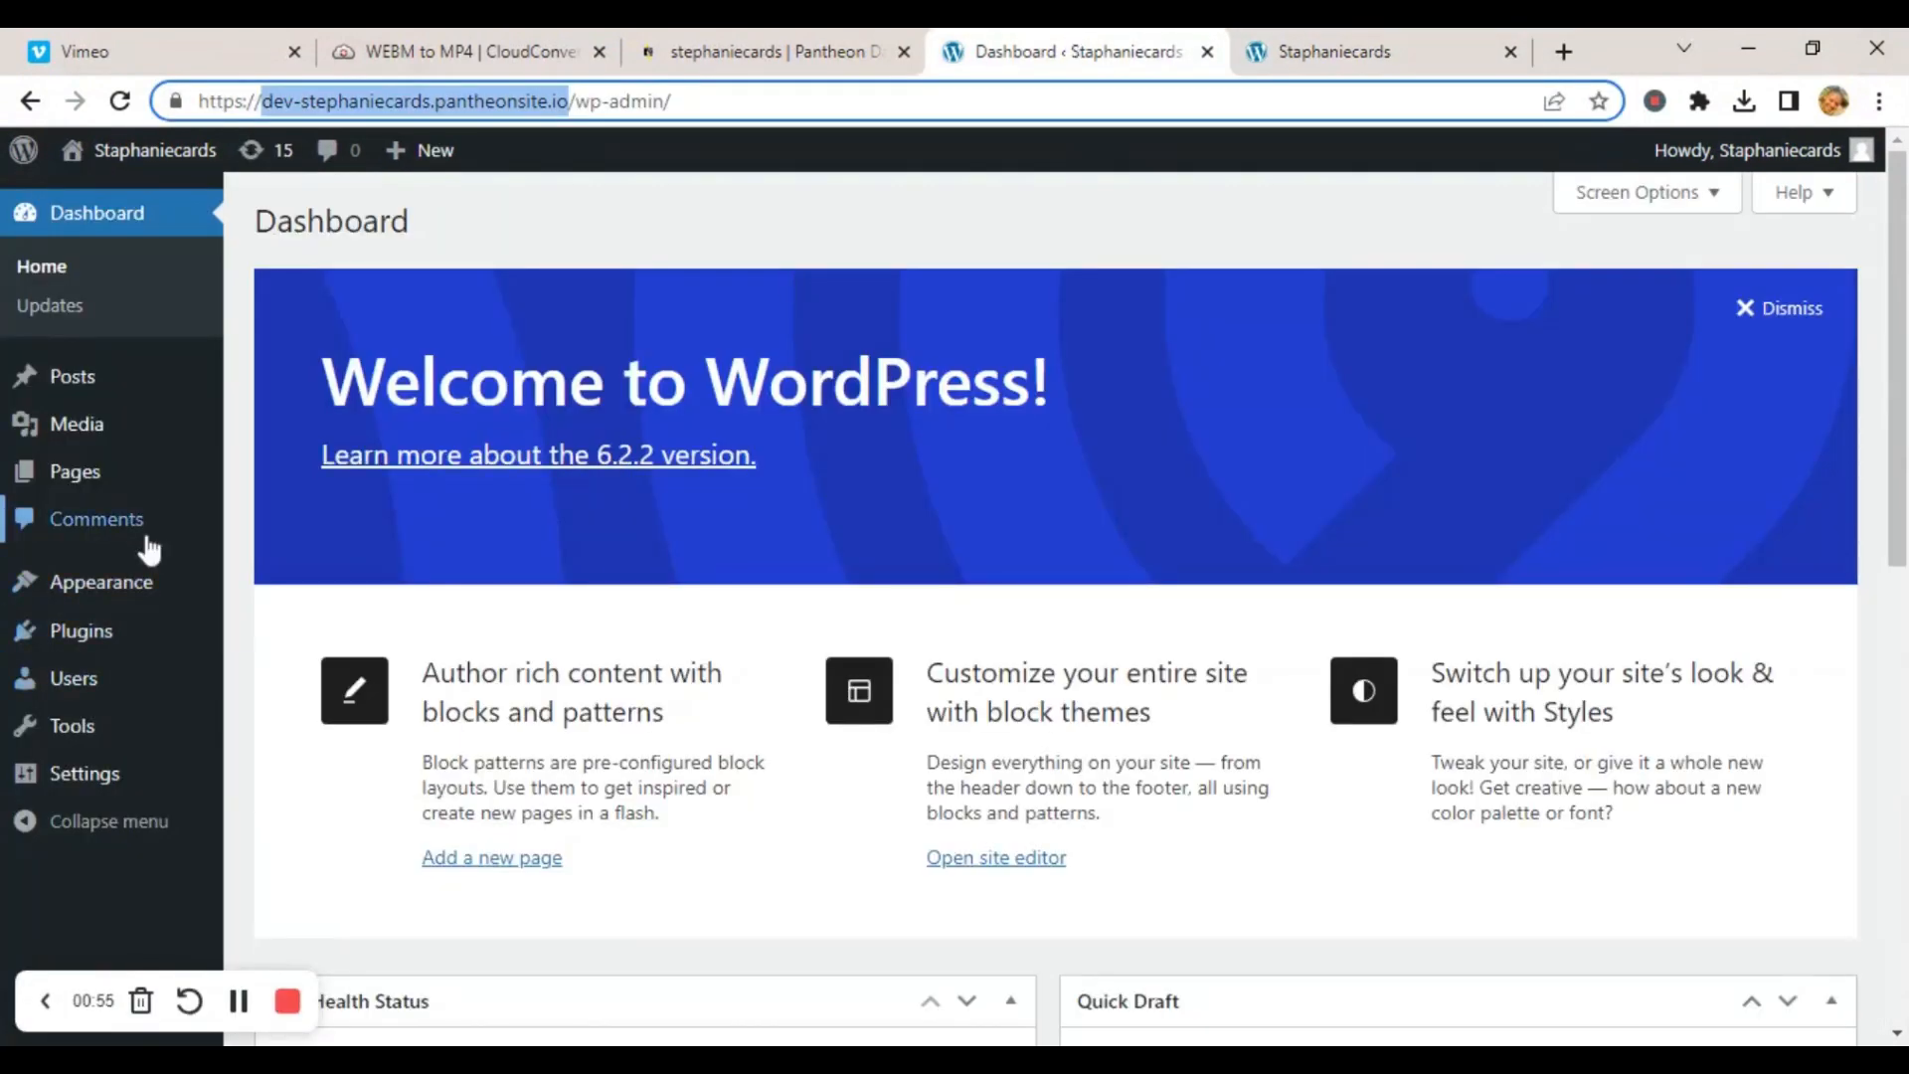
pyautogui.click(124, 592)
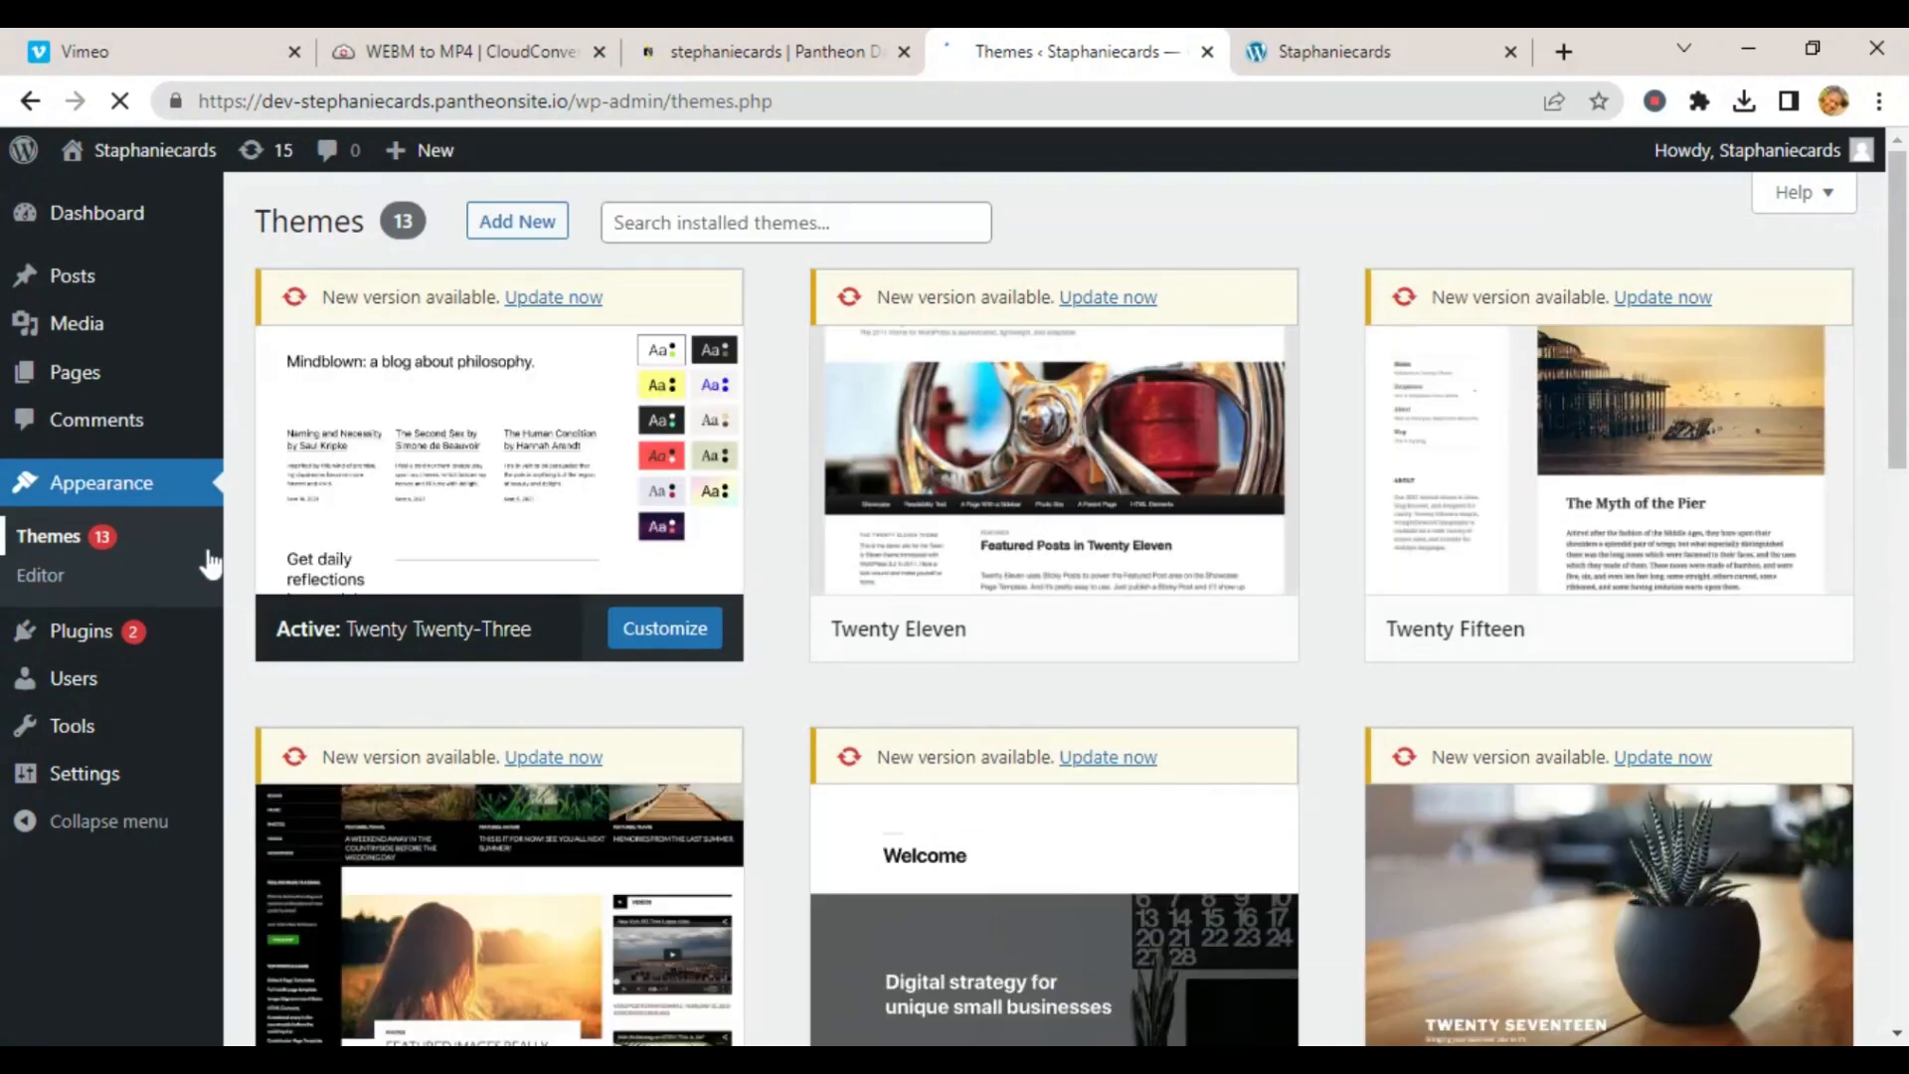
pyautogui.click(524, 224)
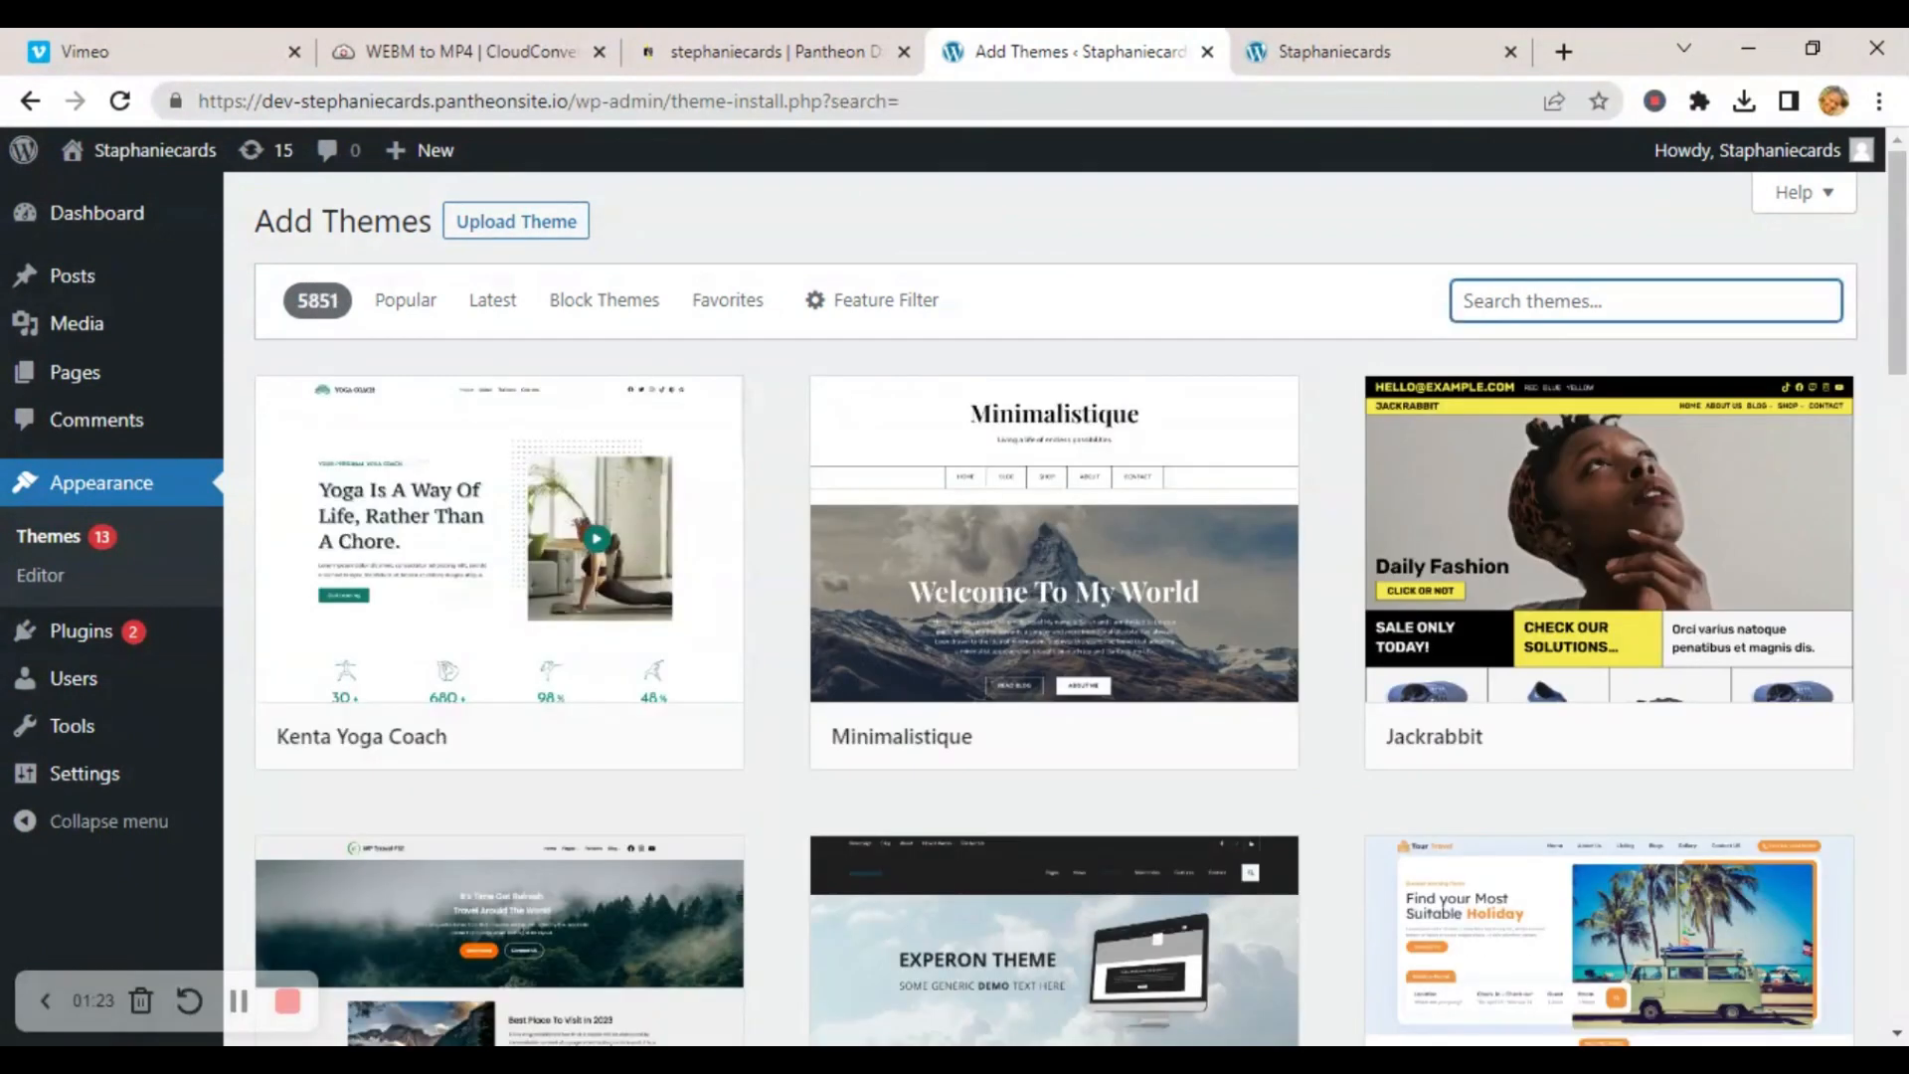
# Search the theme catalogue for astra, and install and activate the Astra theme.
pyautogui.write('astra')
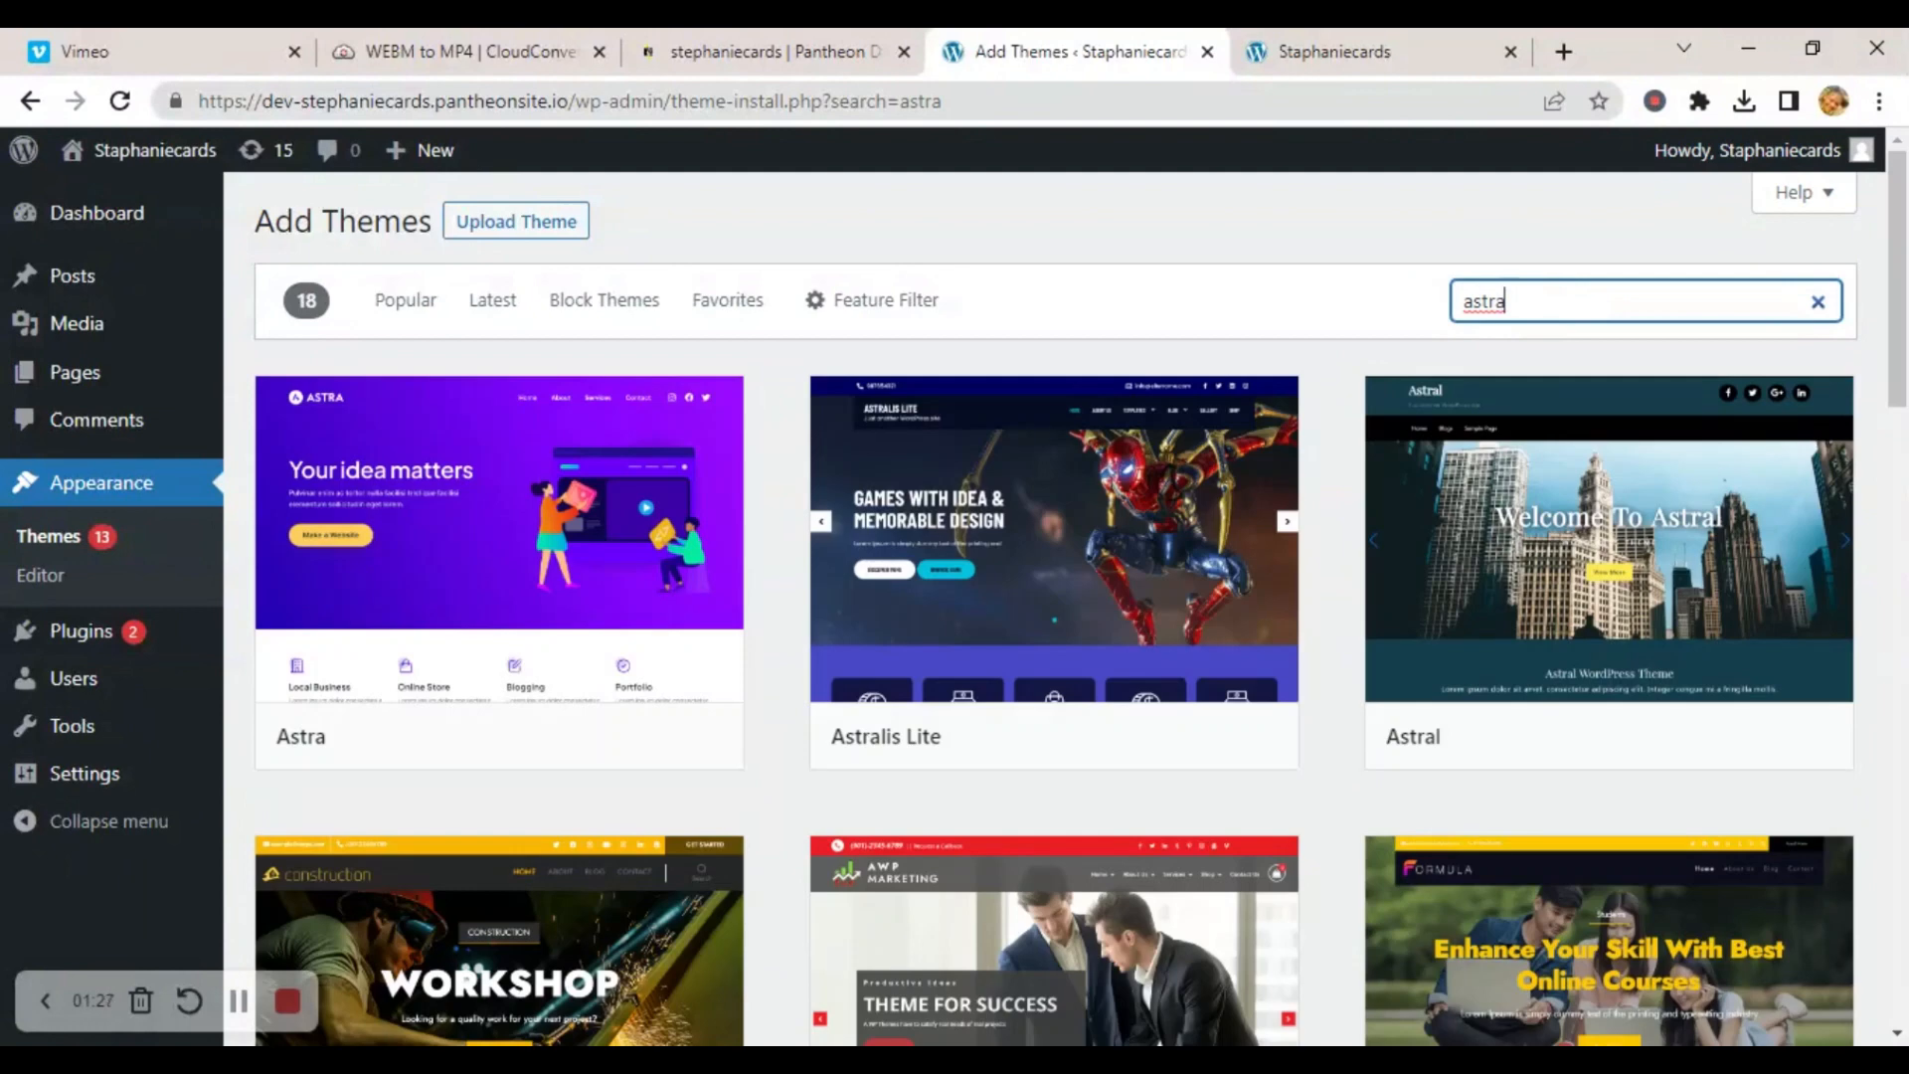
pyautogui.moveTo(561, 607)
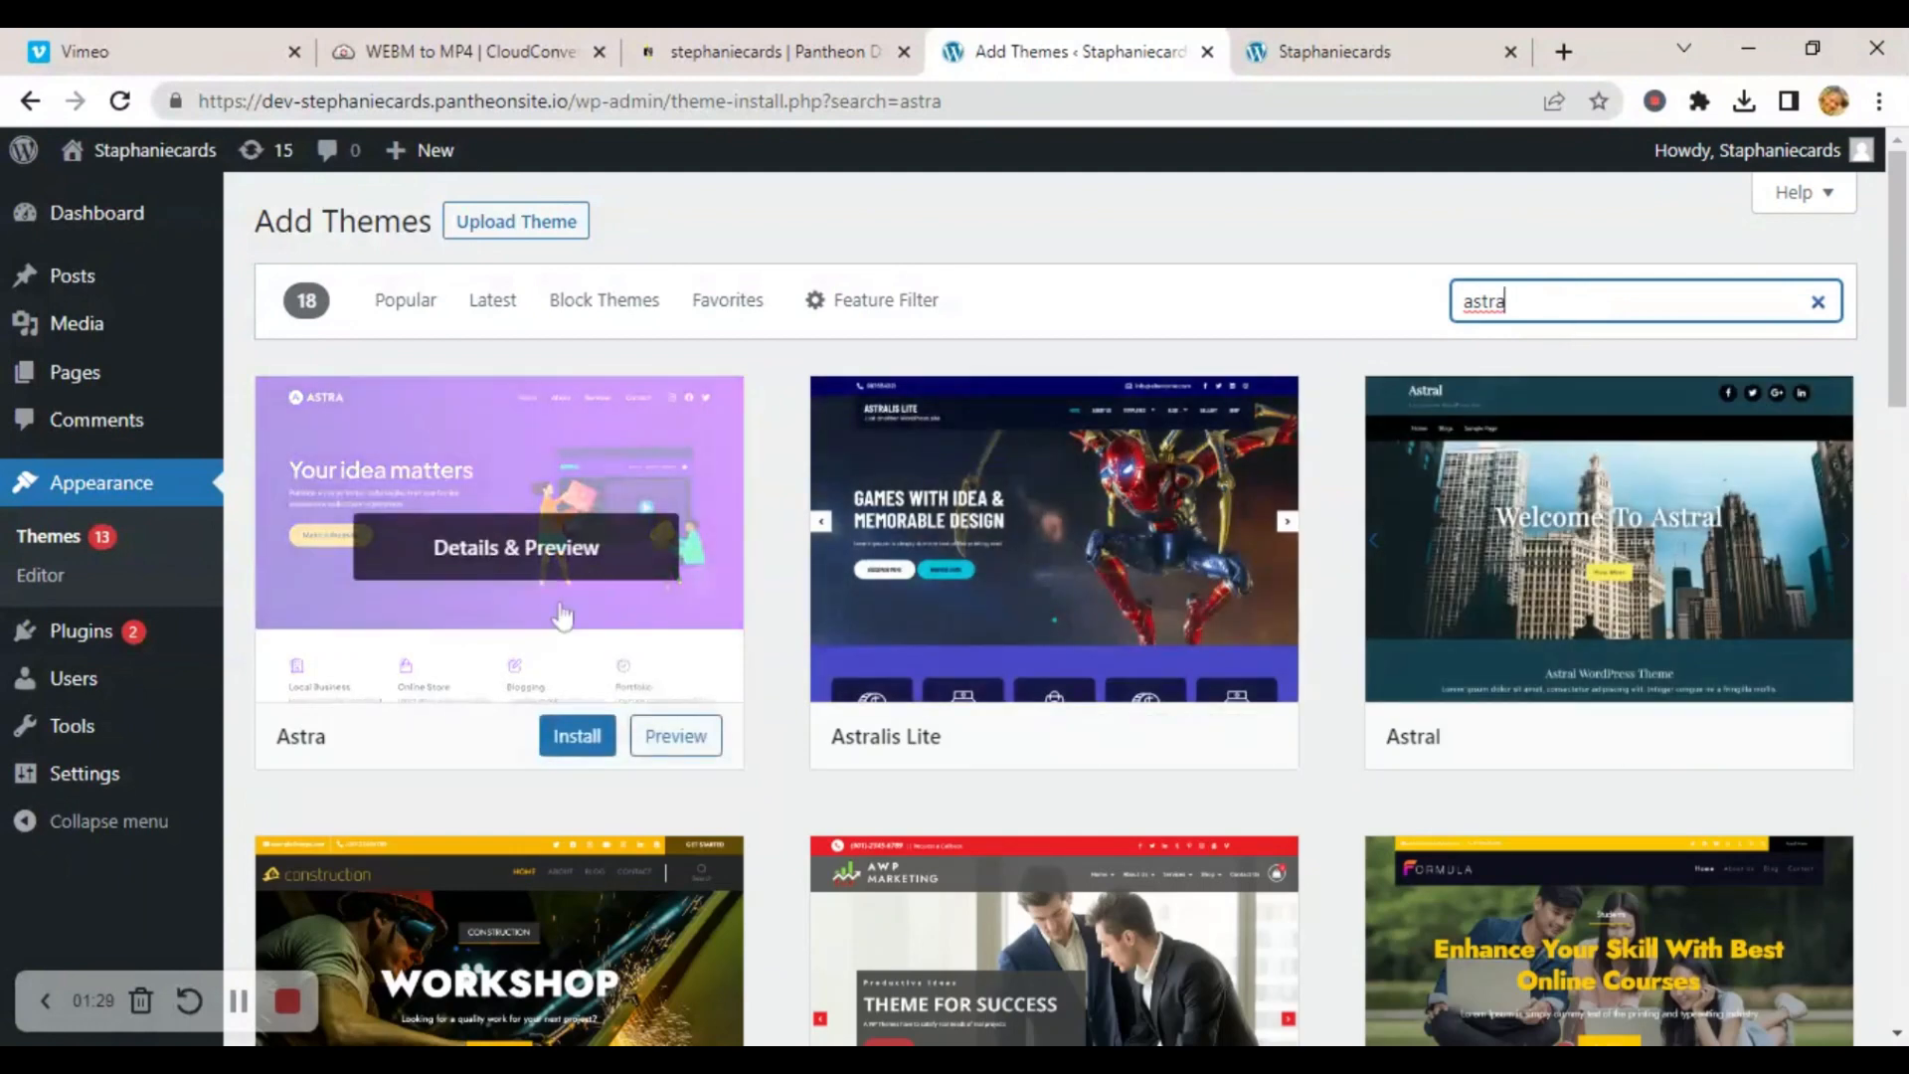
pyautogui.click(589, 740)
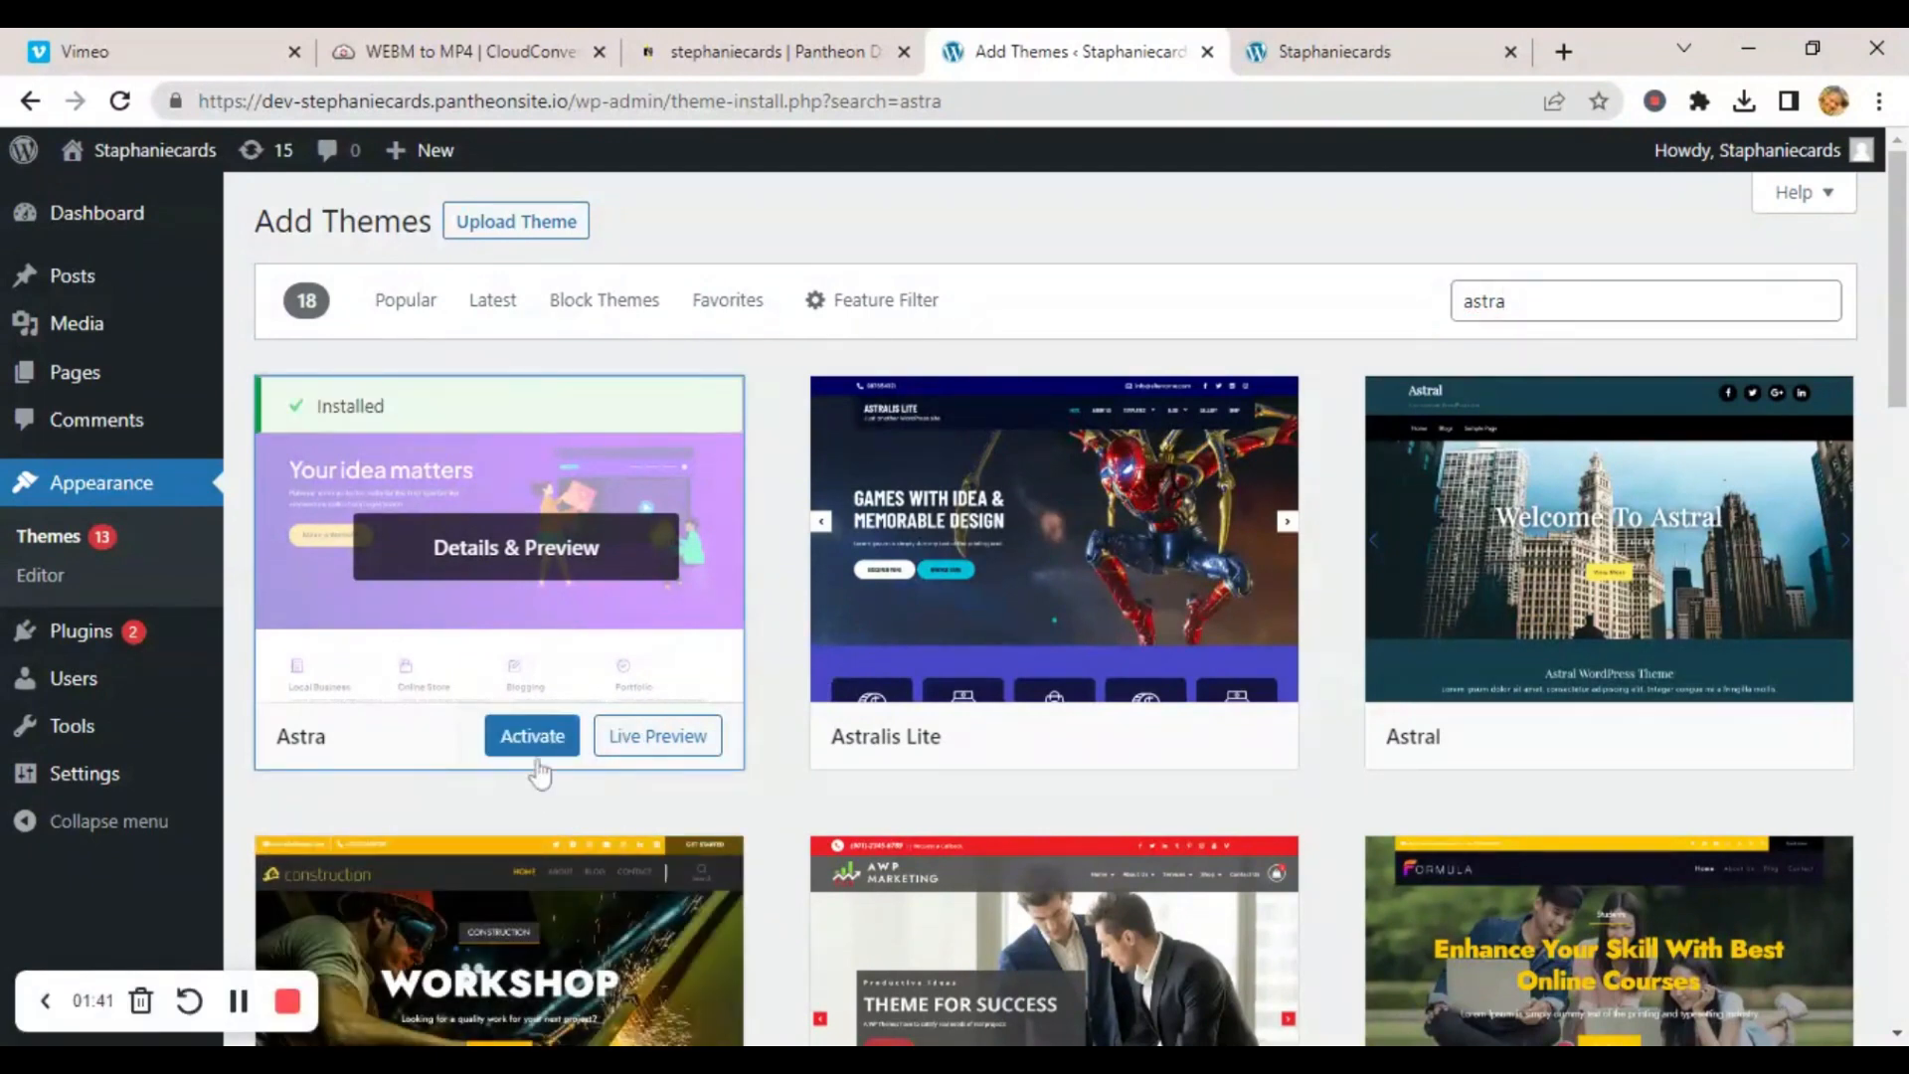
pyautogui.click(510, 746)
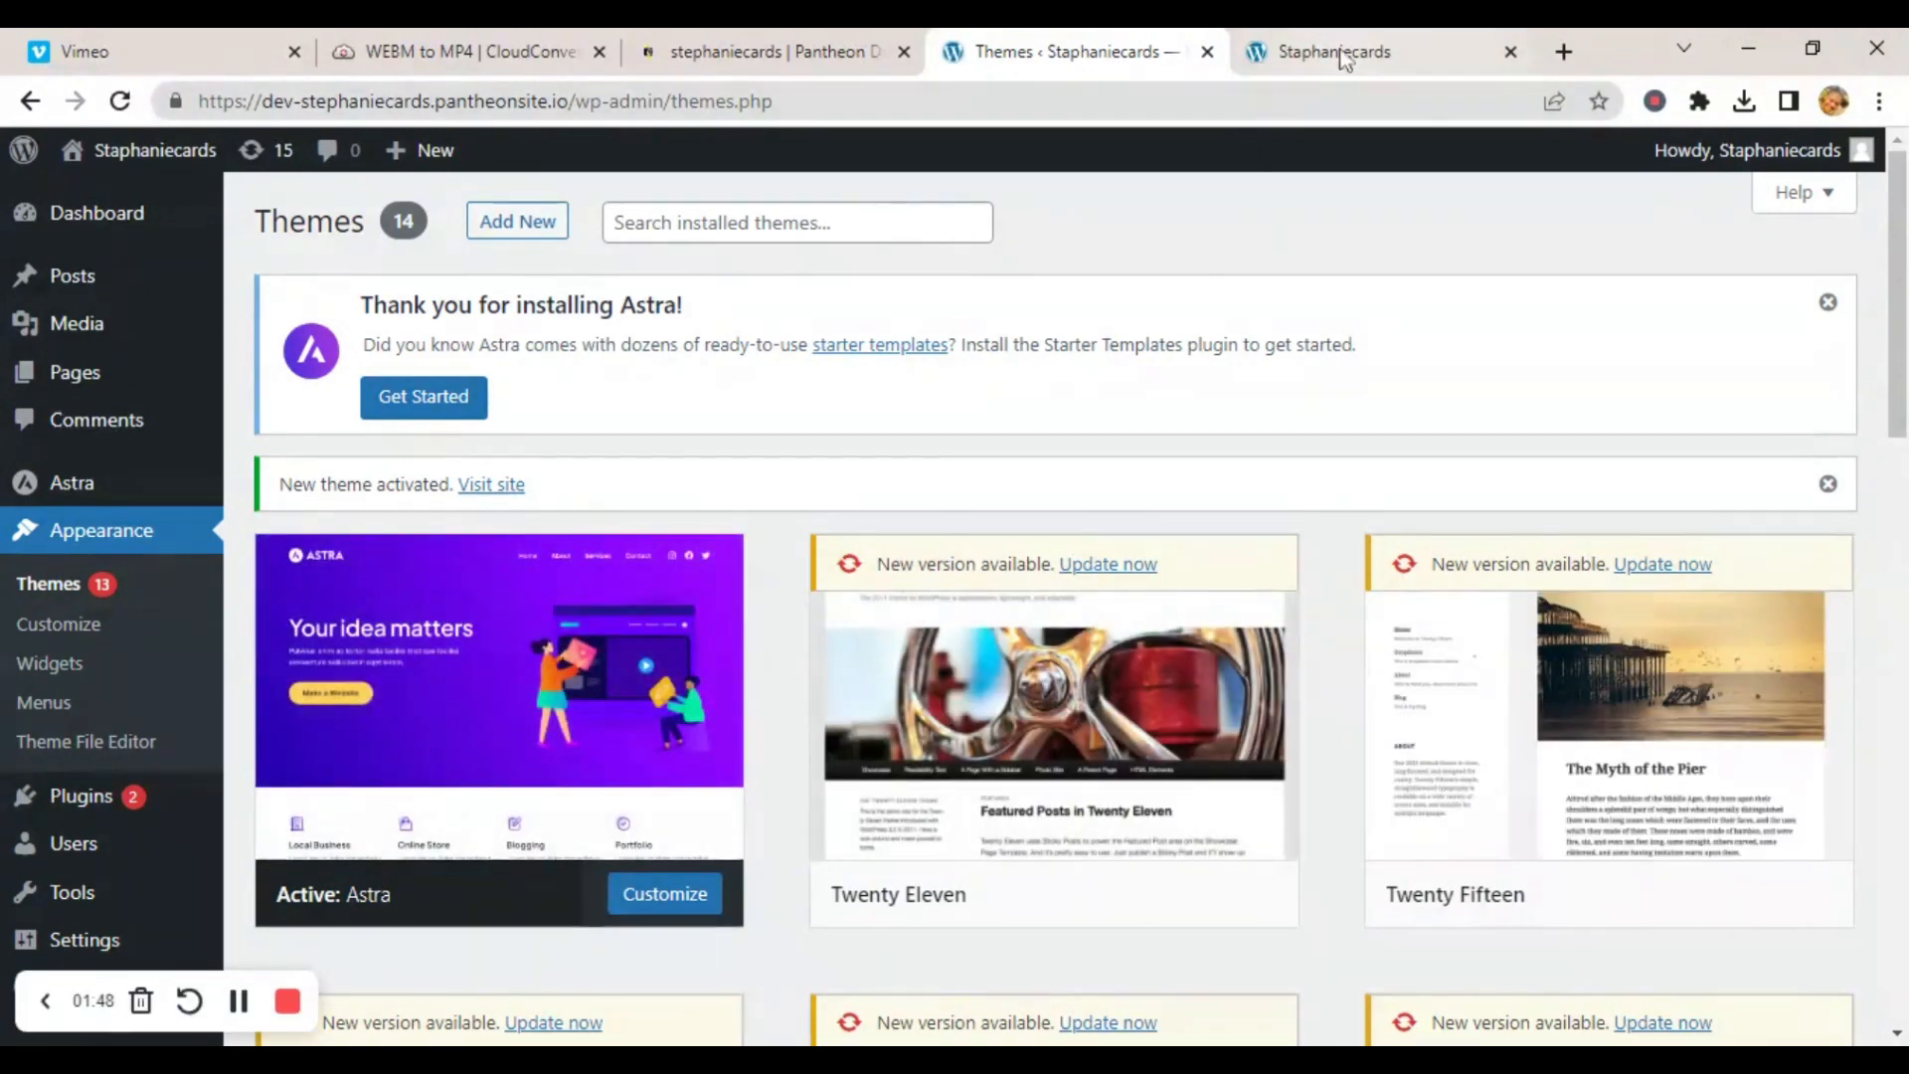
# Reload the development site's home page to check its look with the Astra theme, and return to the WordPress theme administration.
pyautogui.click(1343, 57)
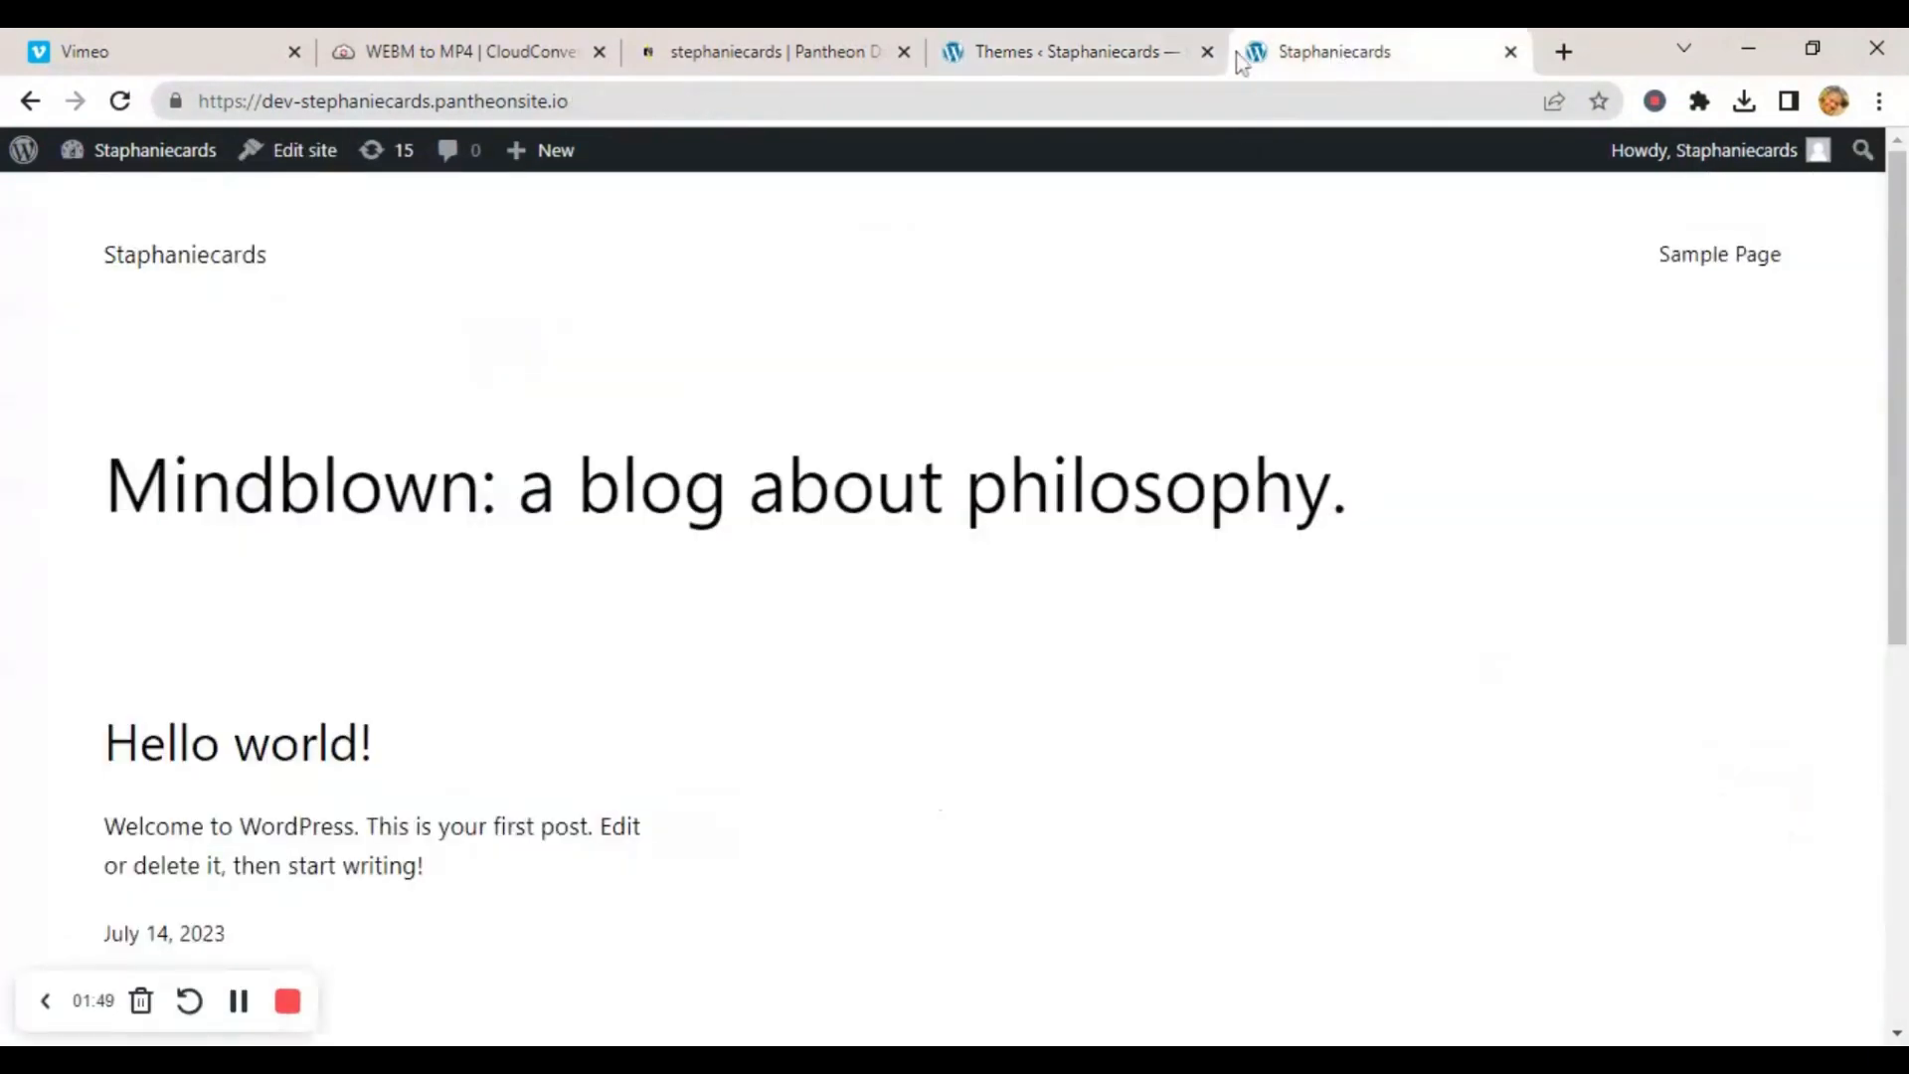
pyautogui.click(119, 100)
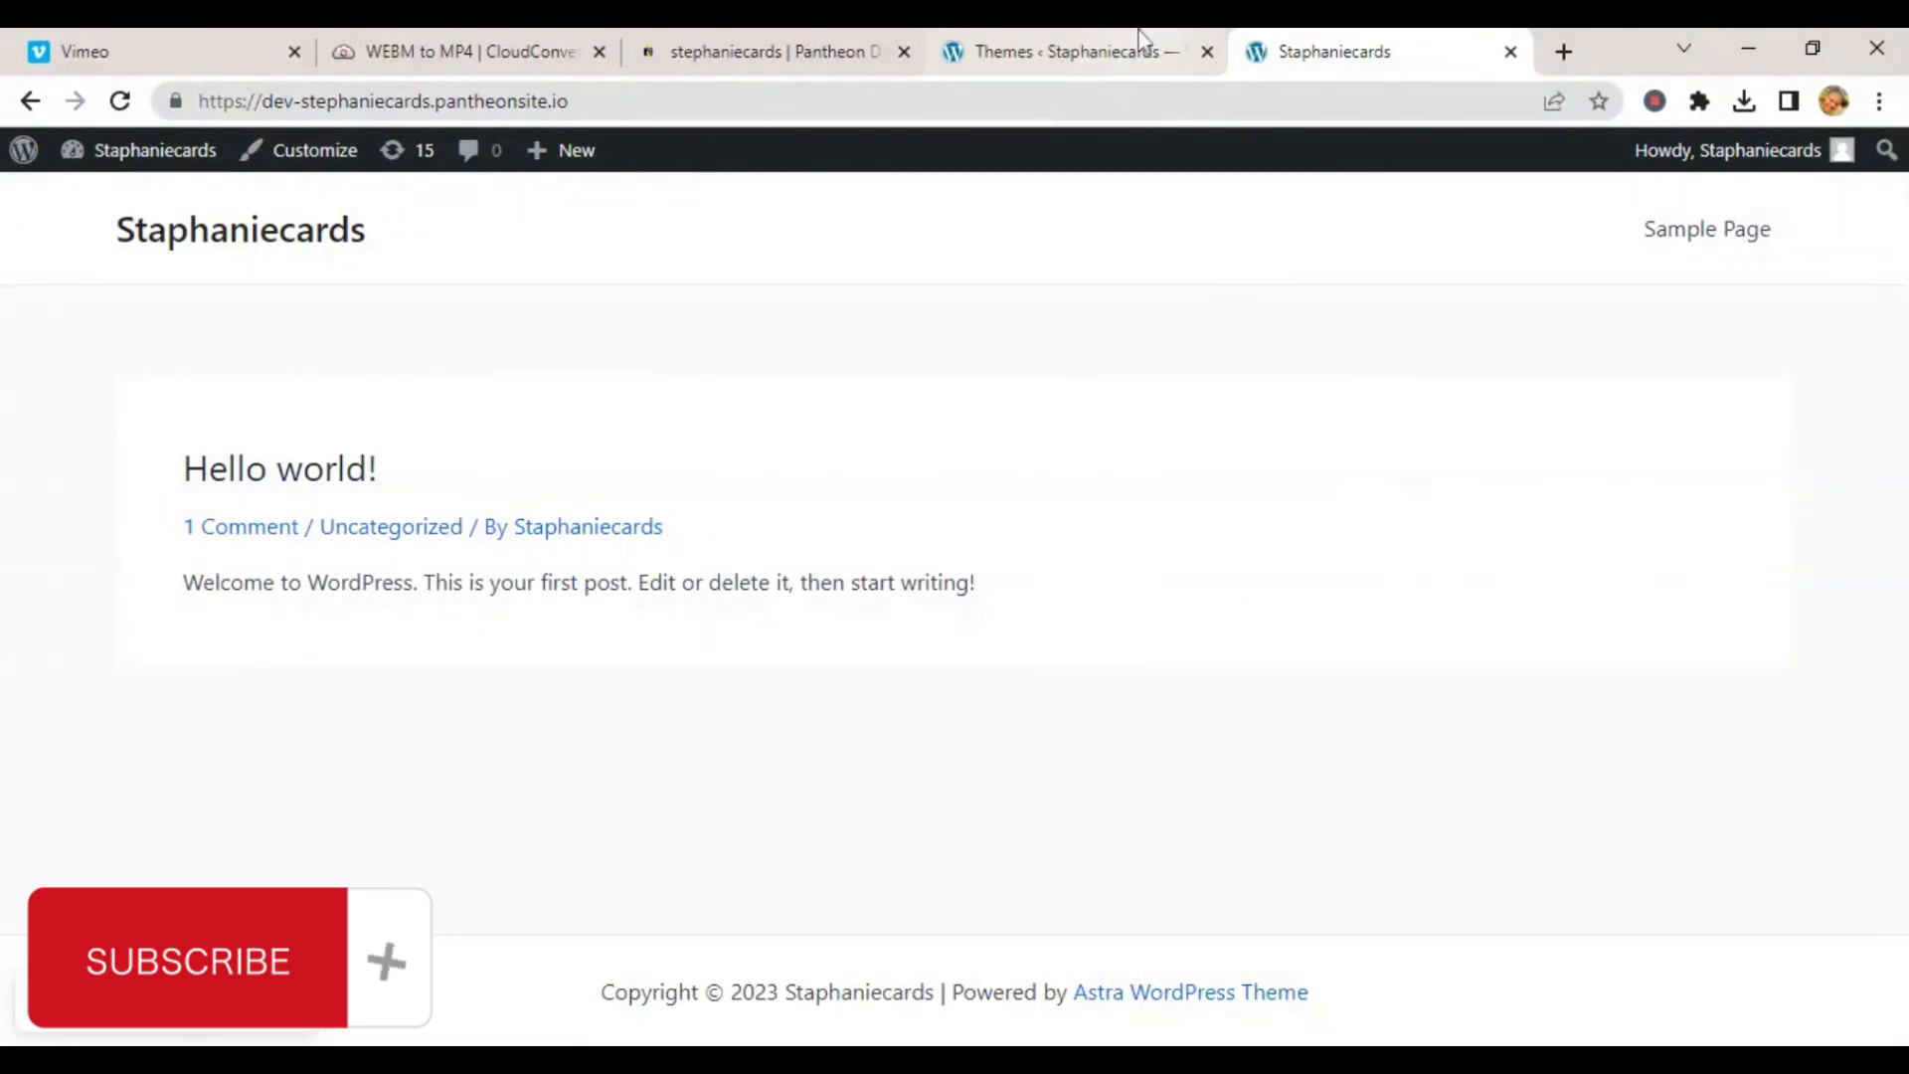
pyautogui.click(1101, 40)
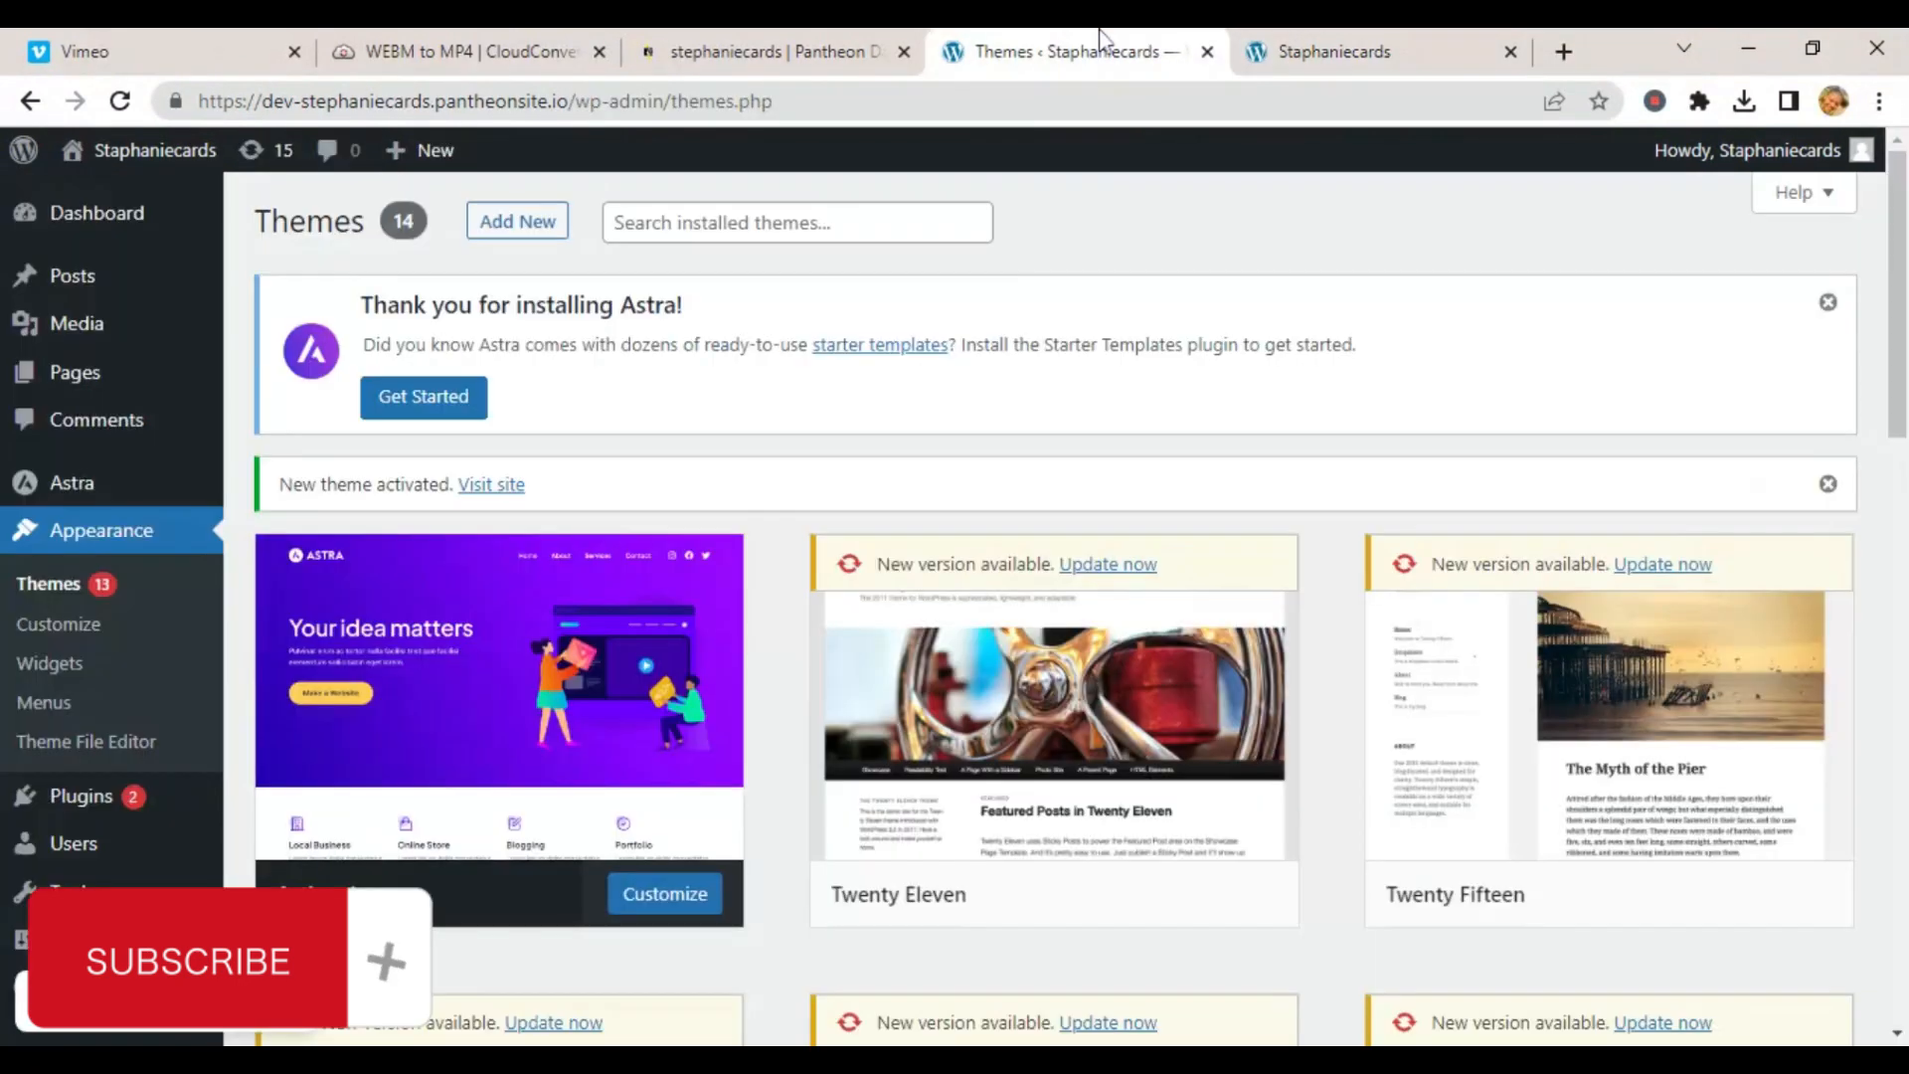
pyautogui.click(557, 232)
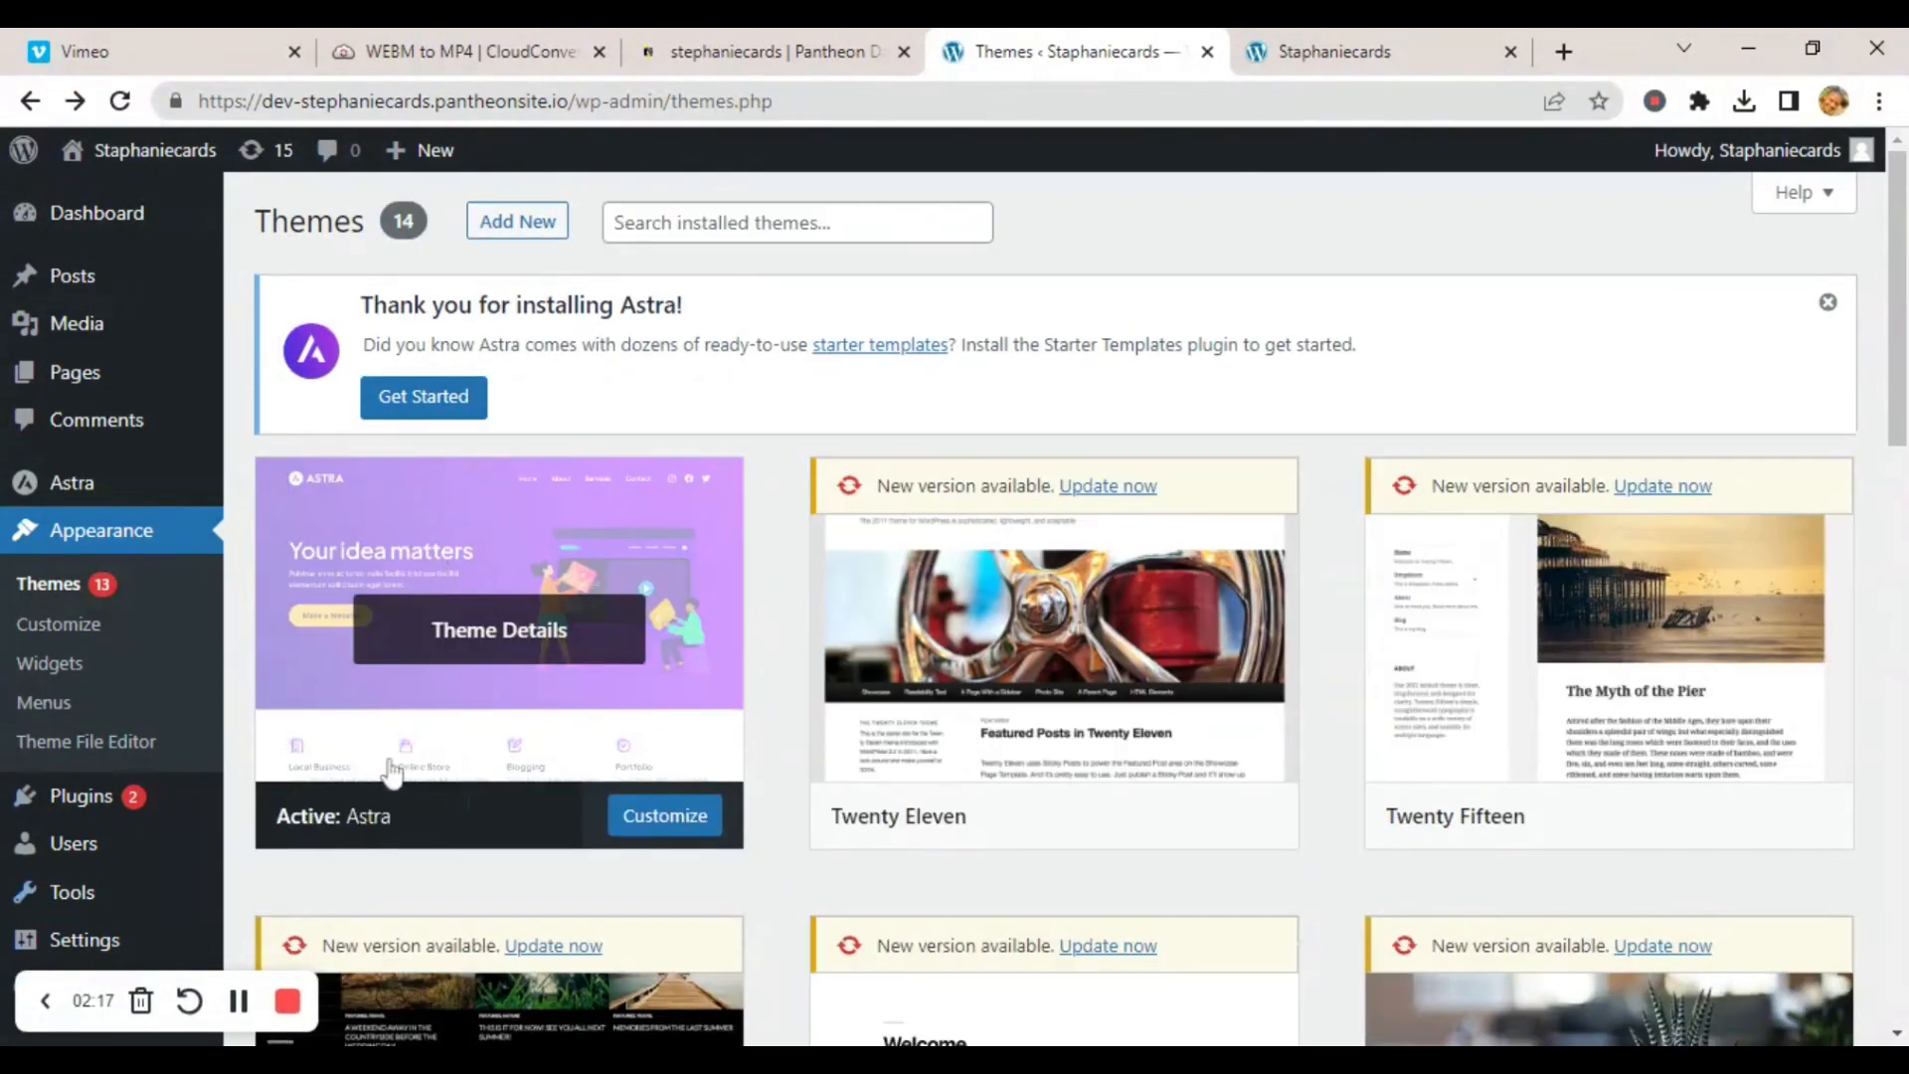
# Delete the installed Akismet and Hello Dolly plugins together as a bulk action.
pyautogui.click(141, 807)
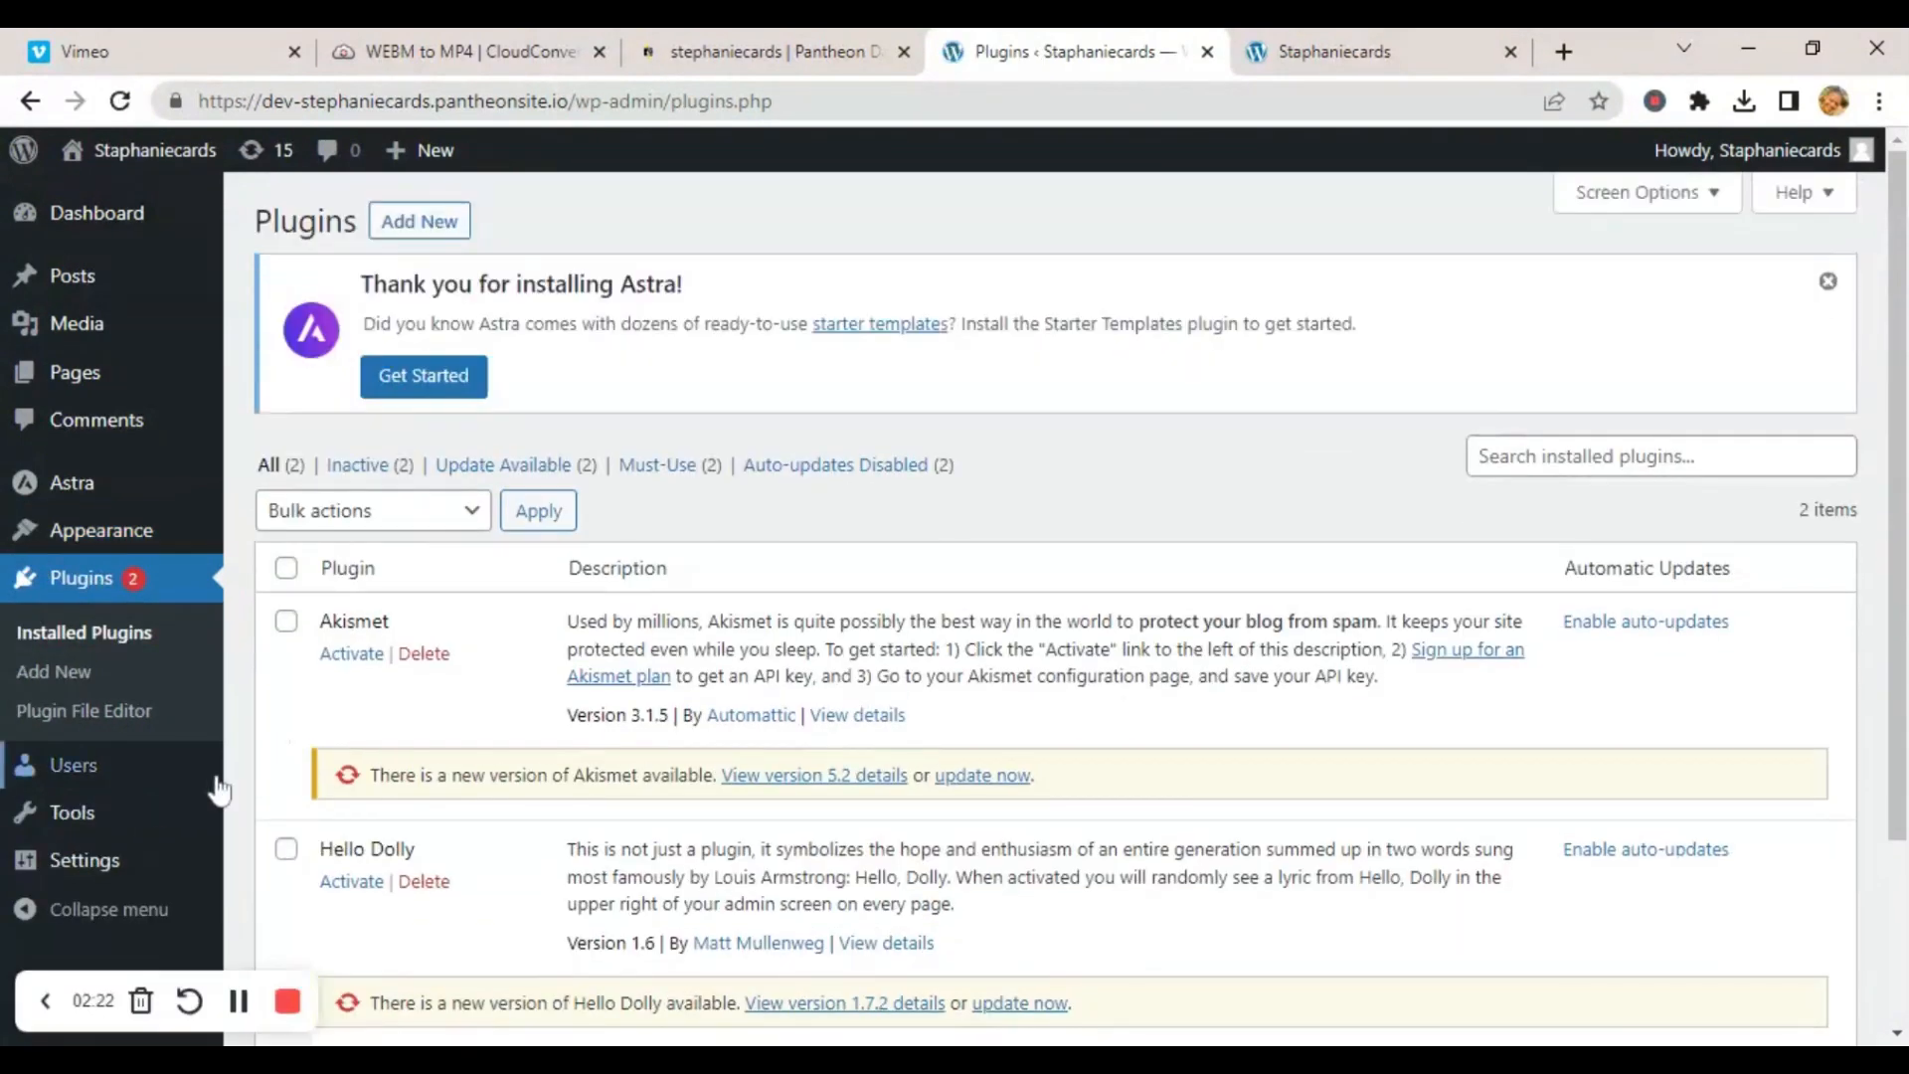
pyautogui.scroll(-3, 462, 622)
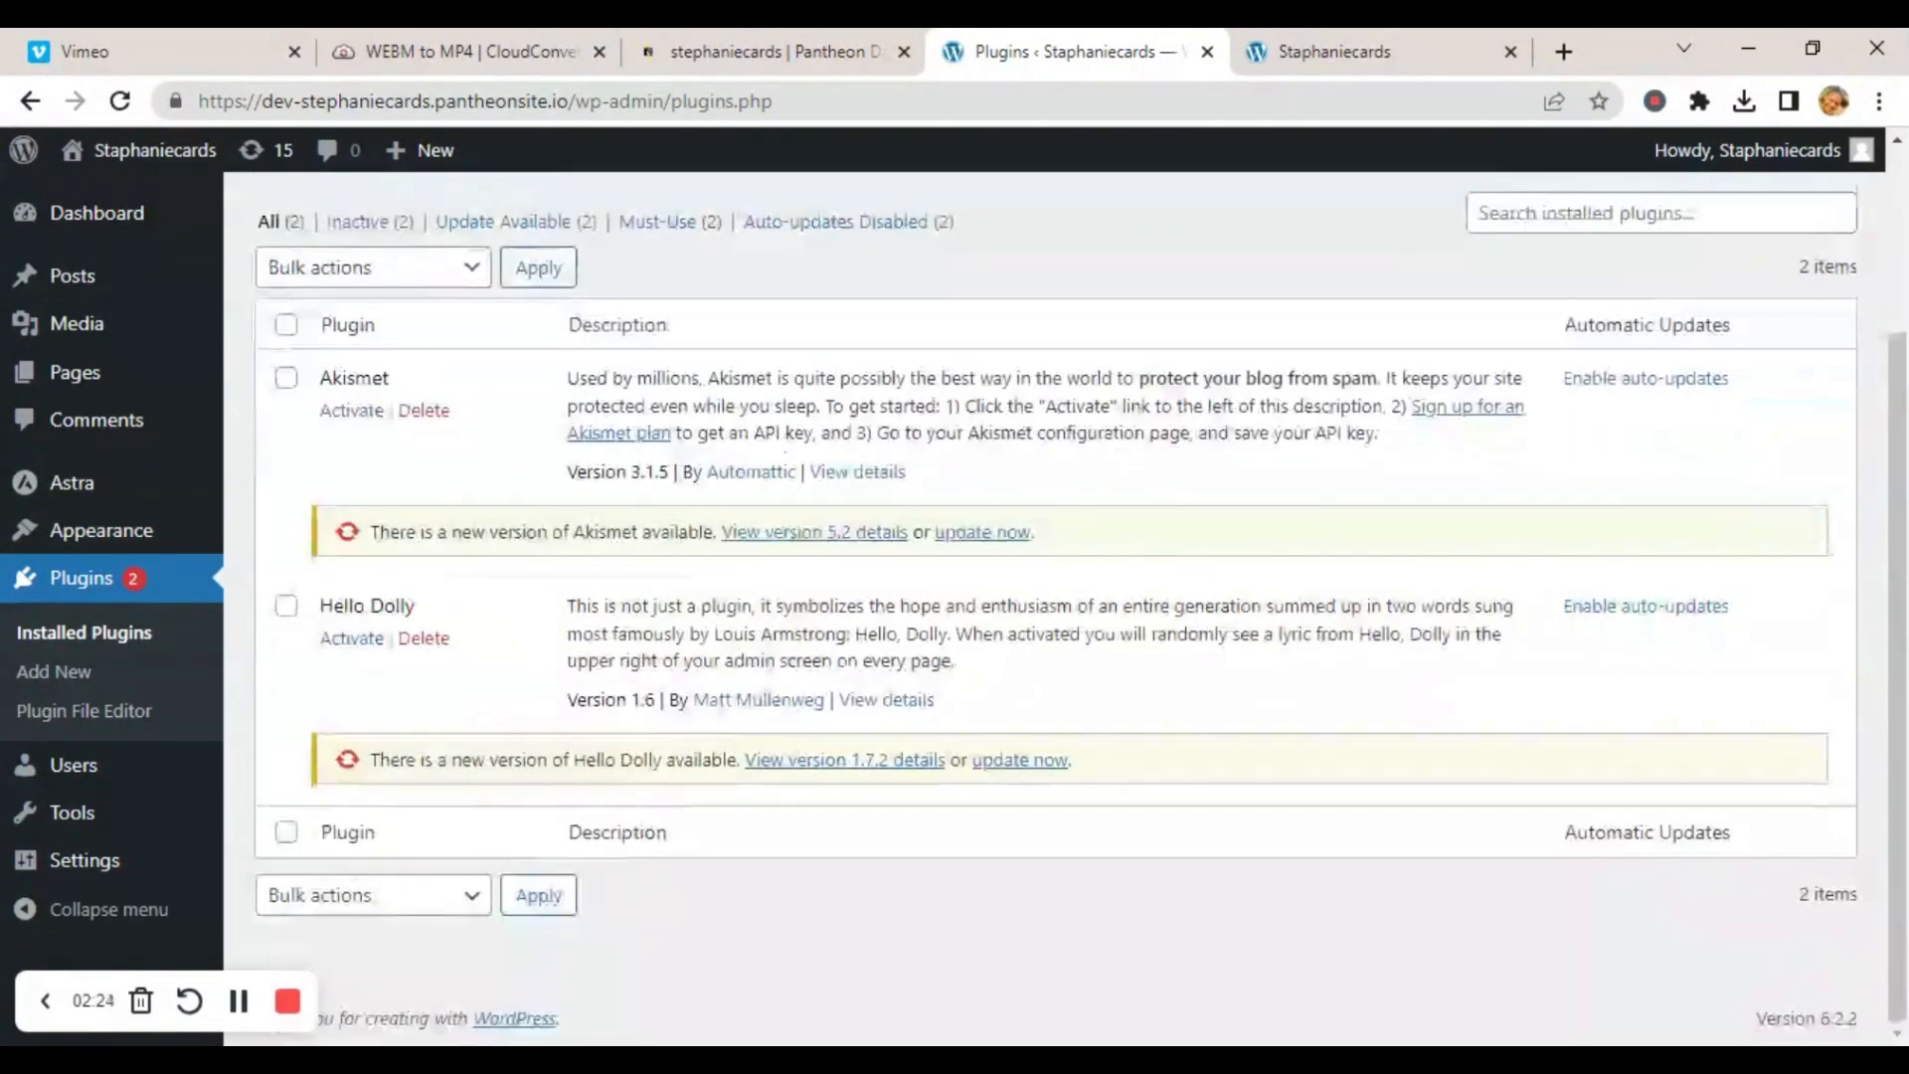
pyautogui.click(286, 380)
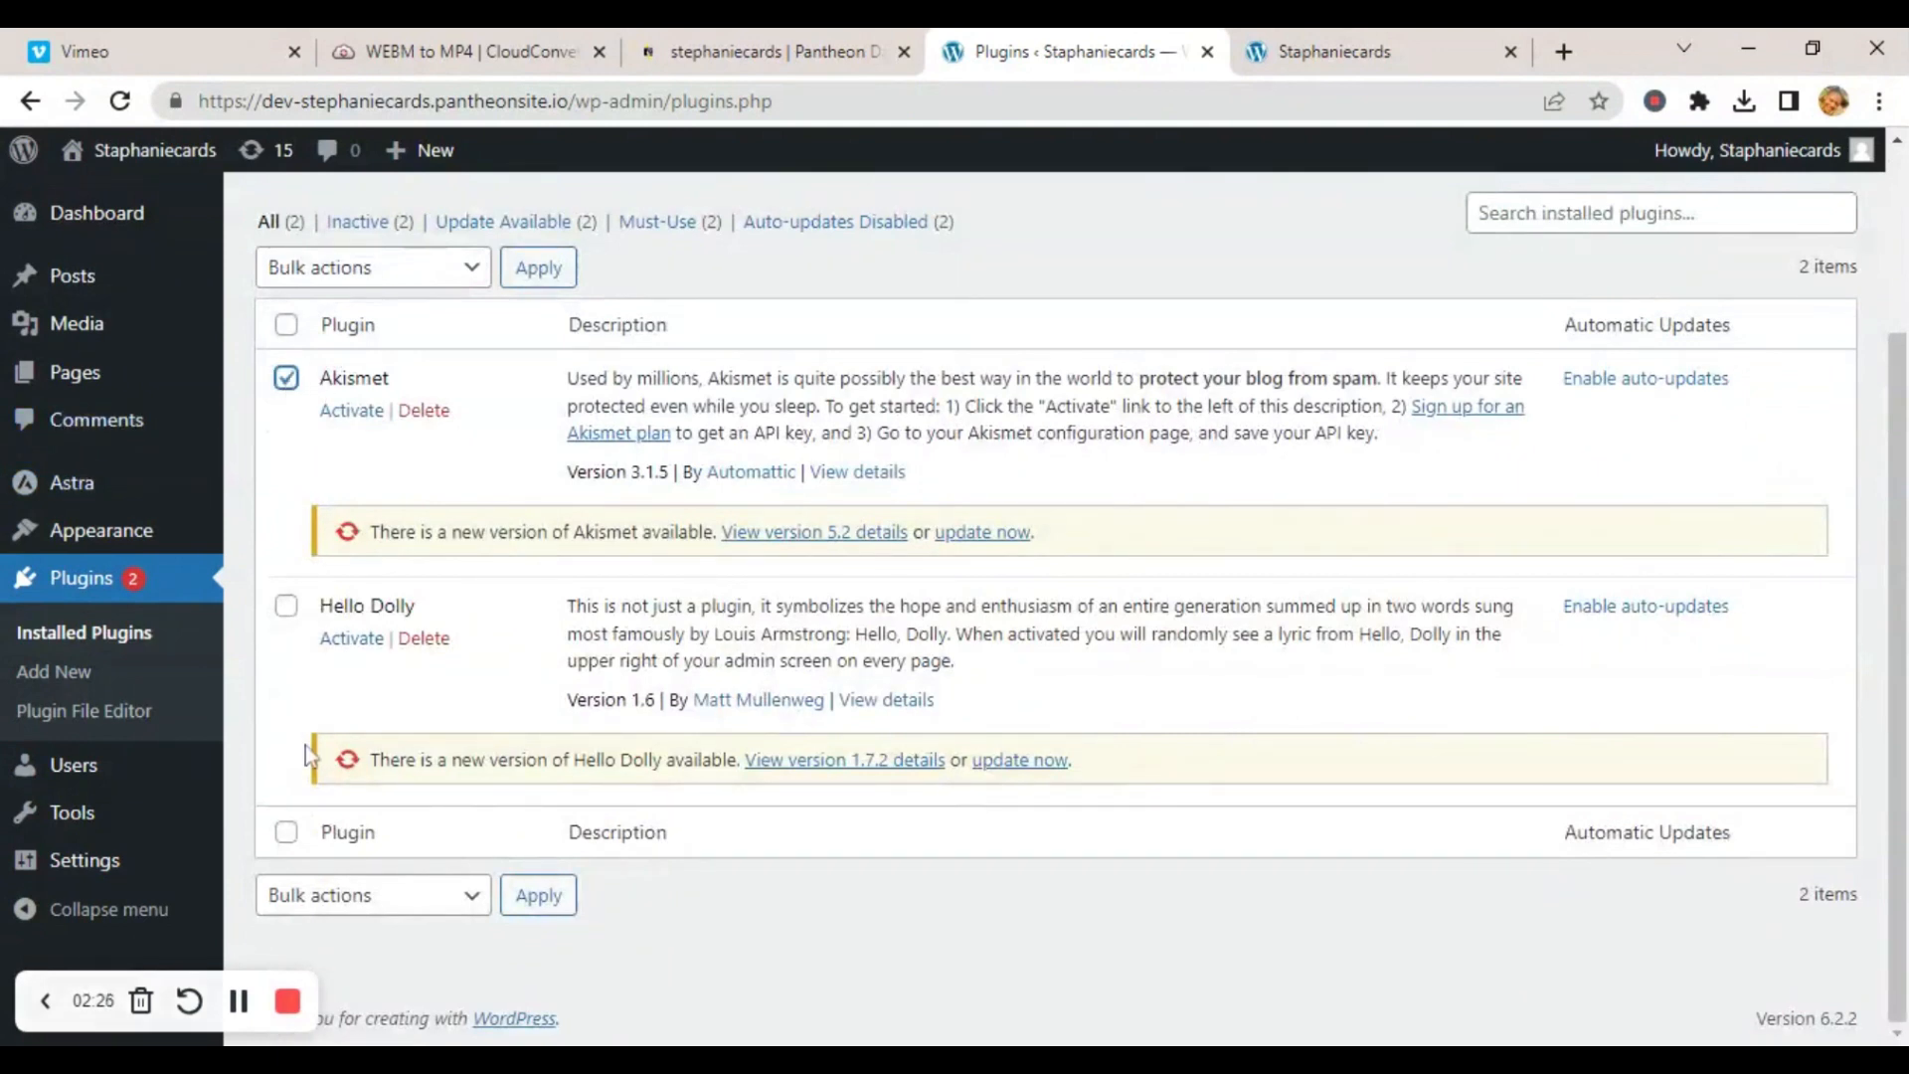
pyautogui.click(284, 609)
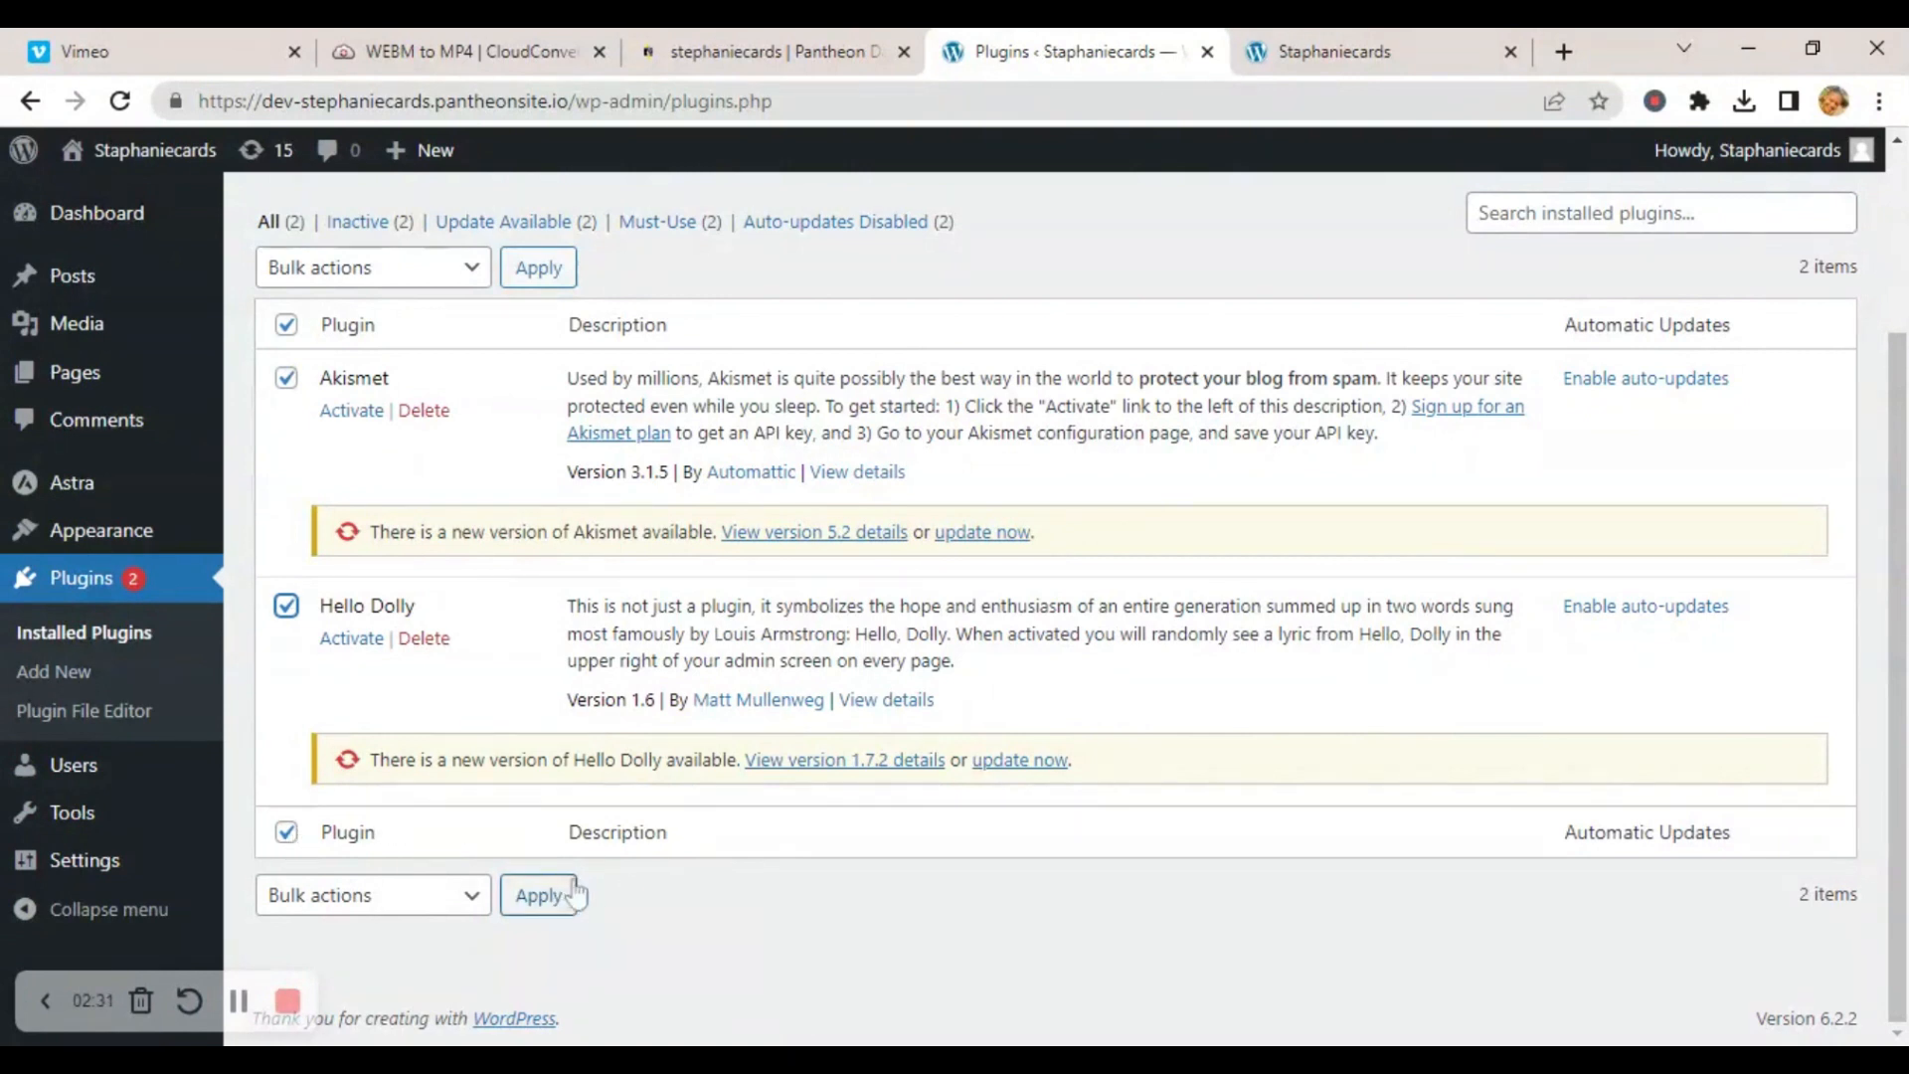
pyautogui.click(473, 899)
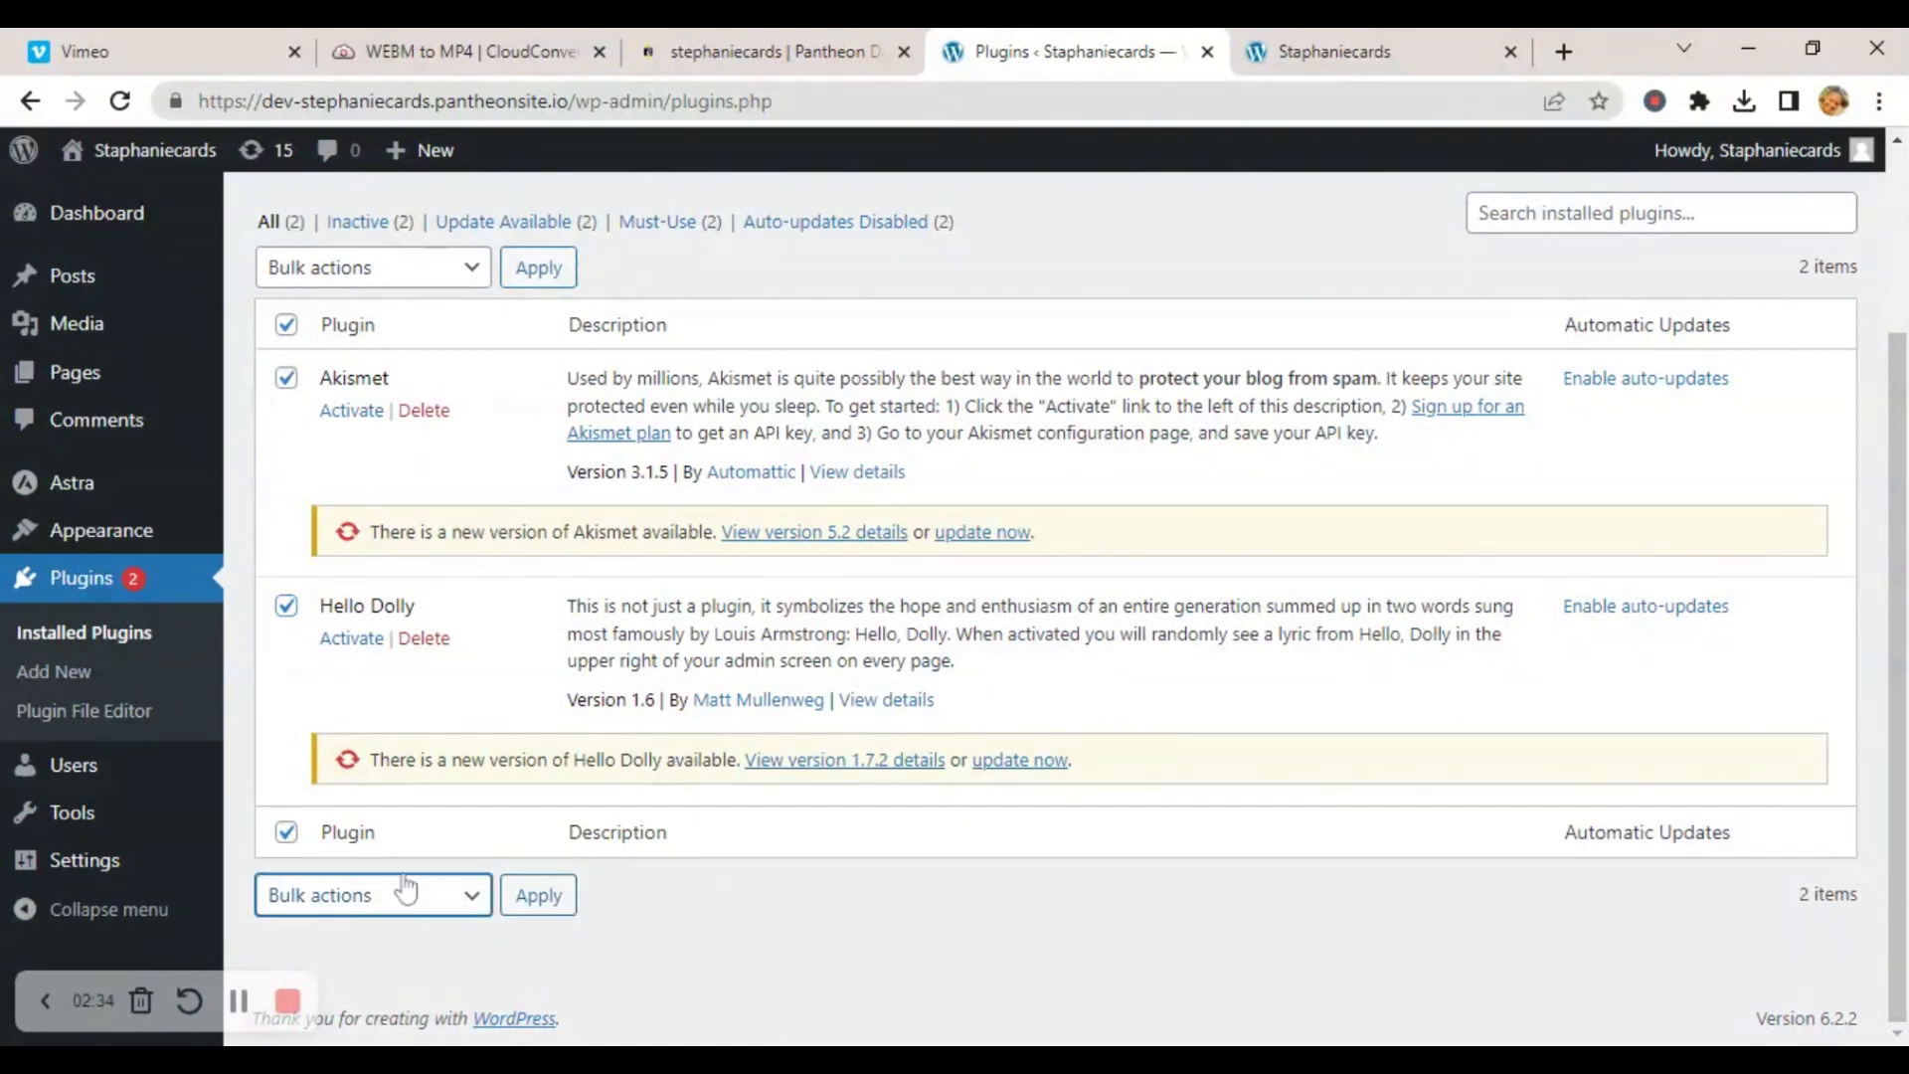
pyautogui.click(347, 825)
pyautogui.click(546, 900)
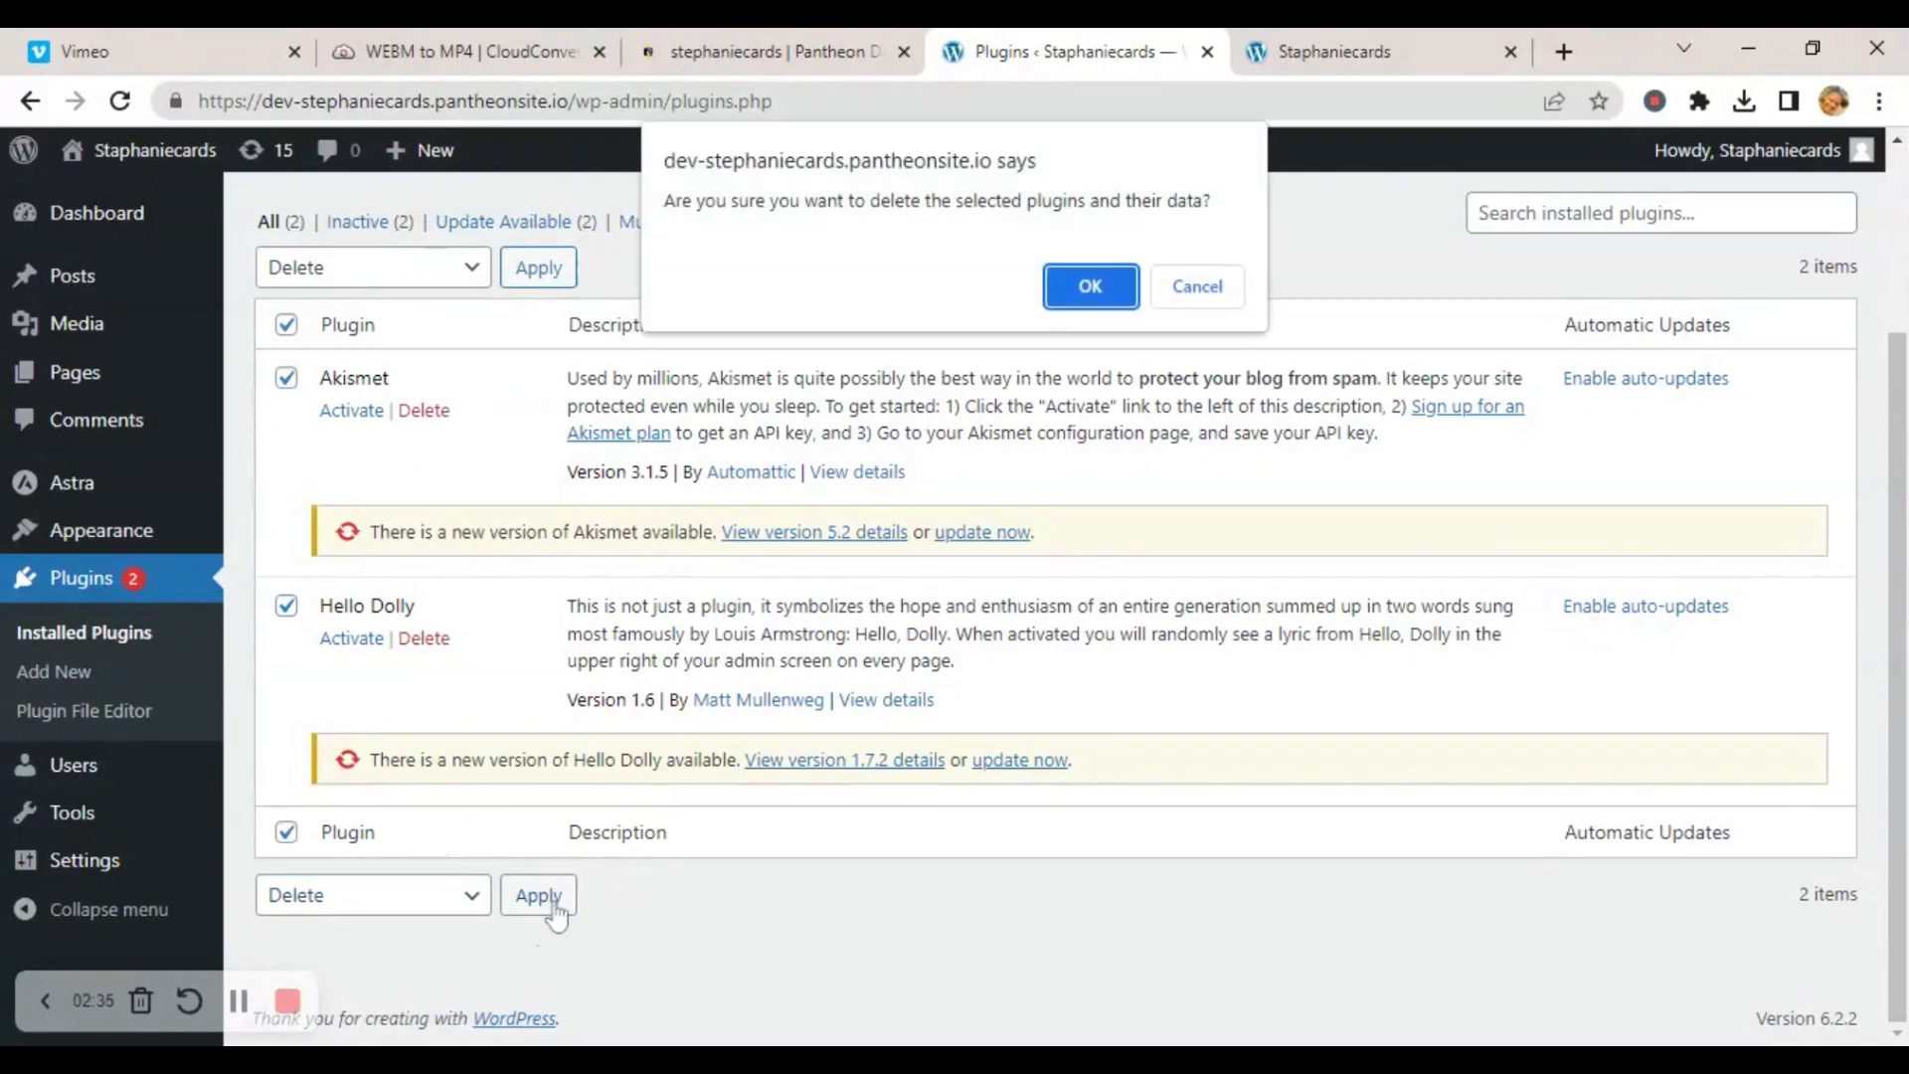
pyautogui.click(1115, 281)
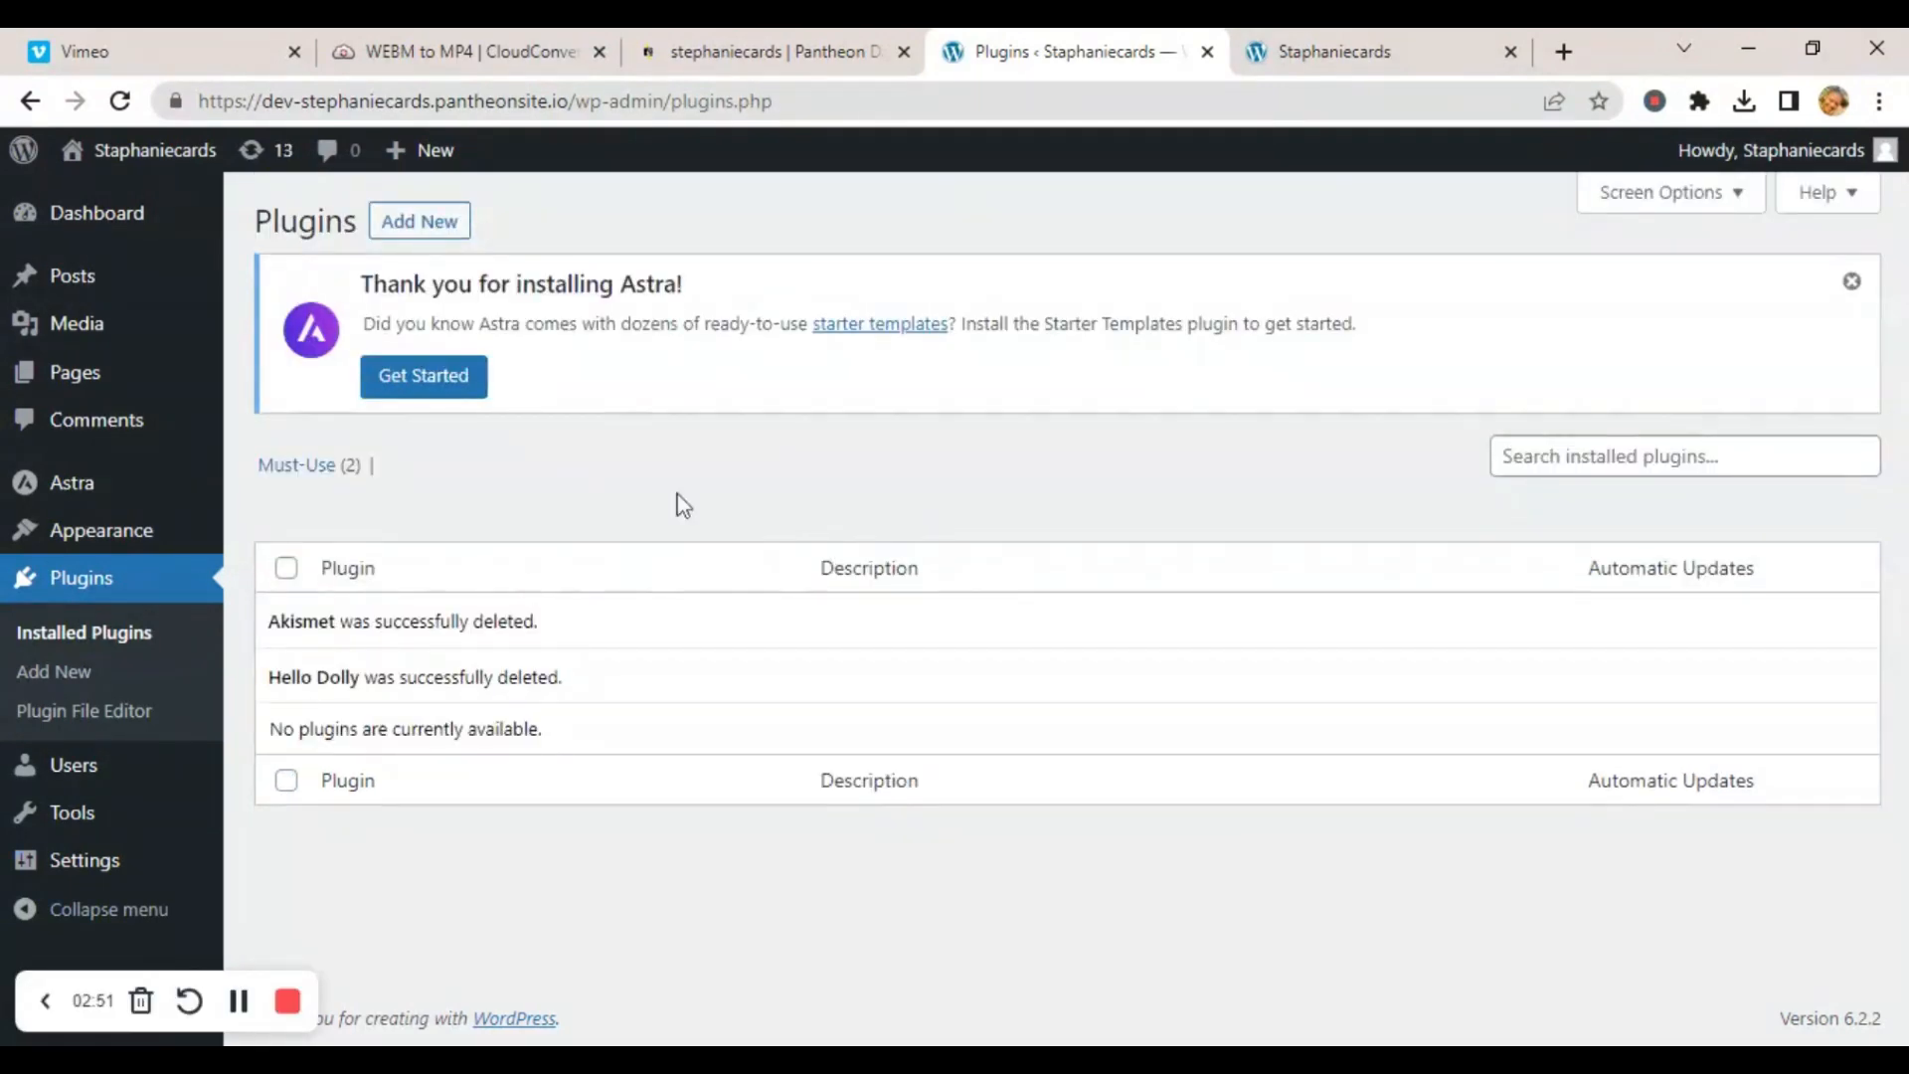
# Search the catalogue of new plugins for astra, and install and activate the Starter Templates plugin by Brainstorm Force.
pyautogui.click(435, 235)
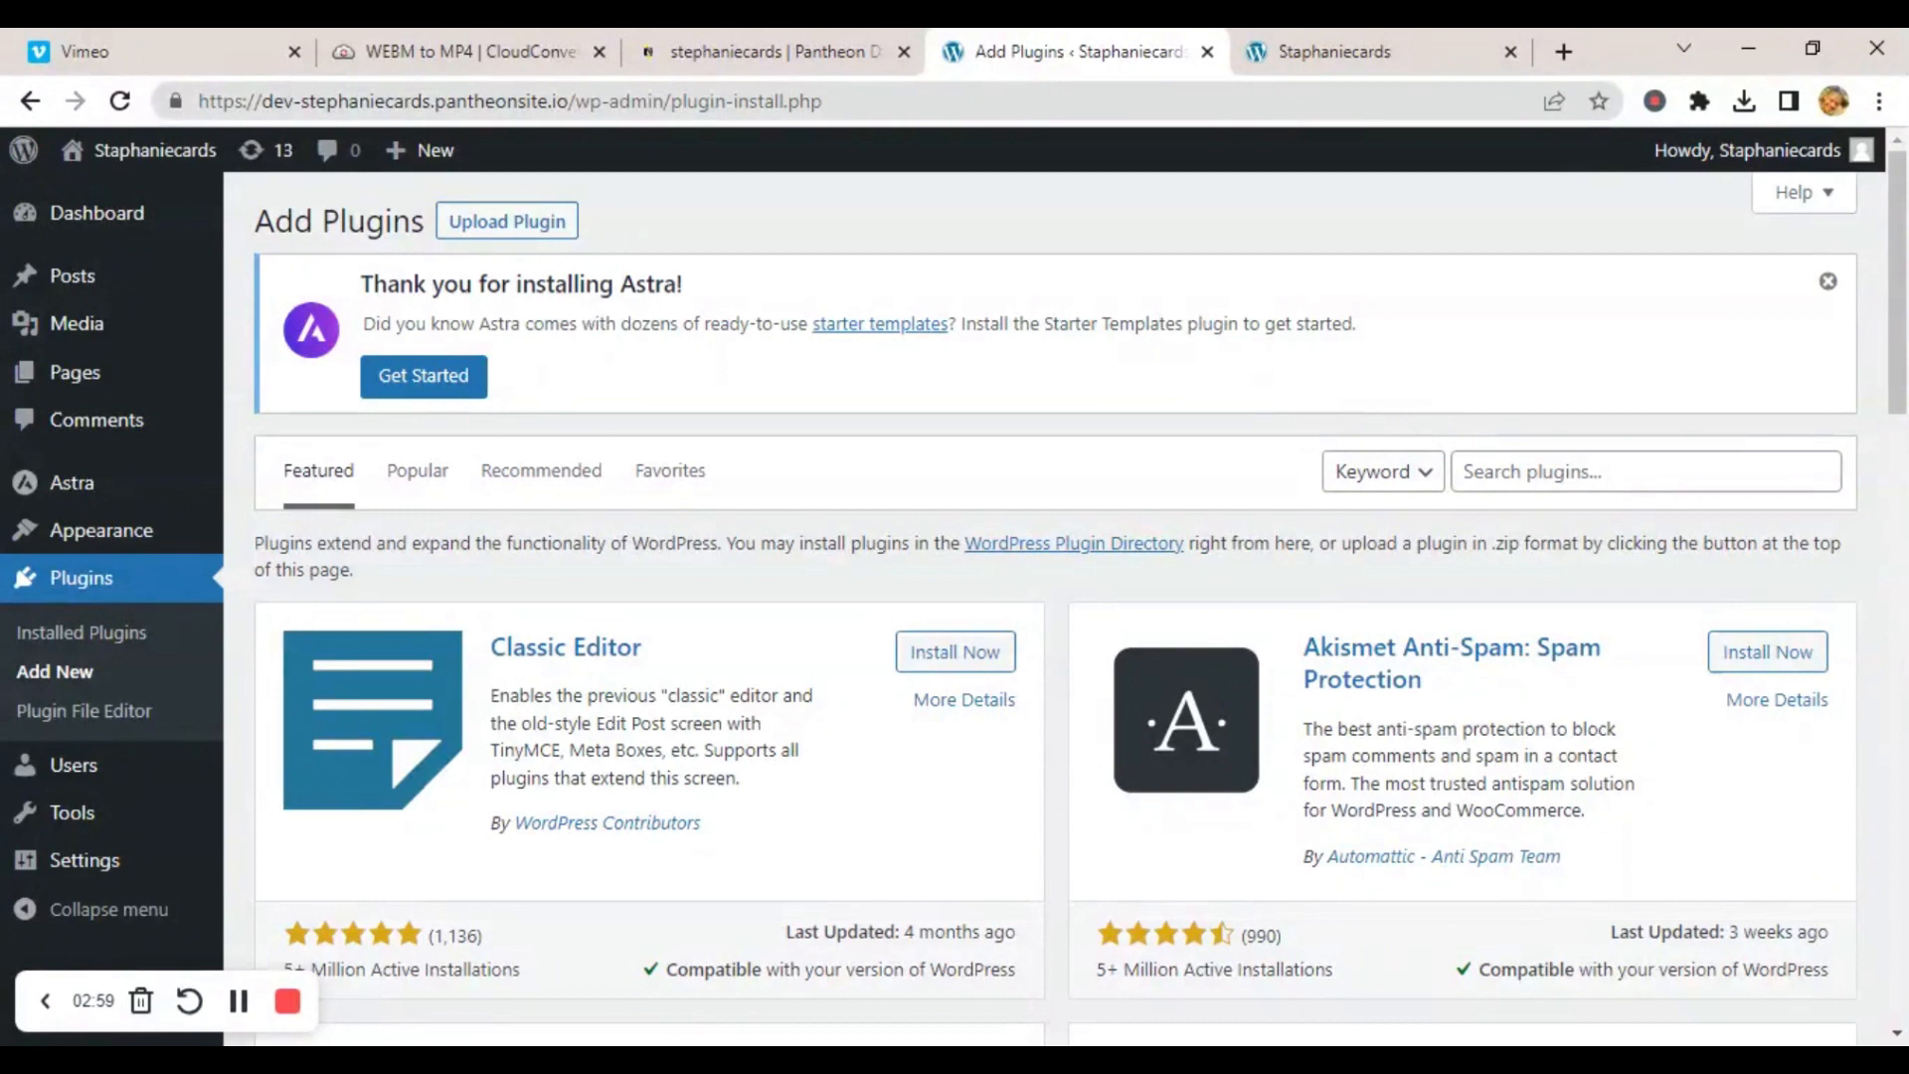
pyautogui.click(1646, 472)
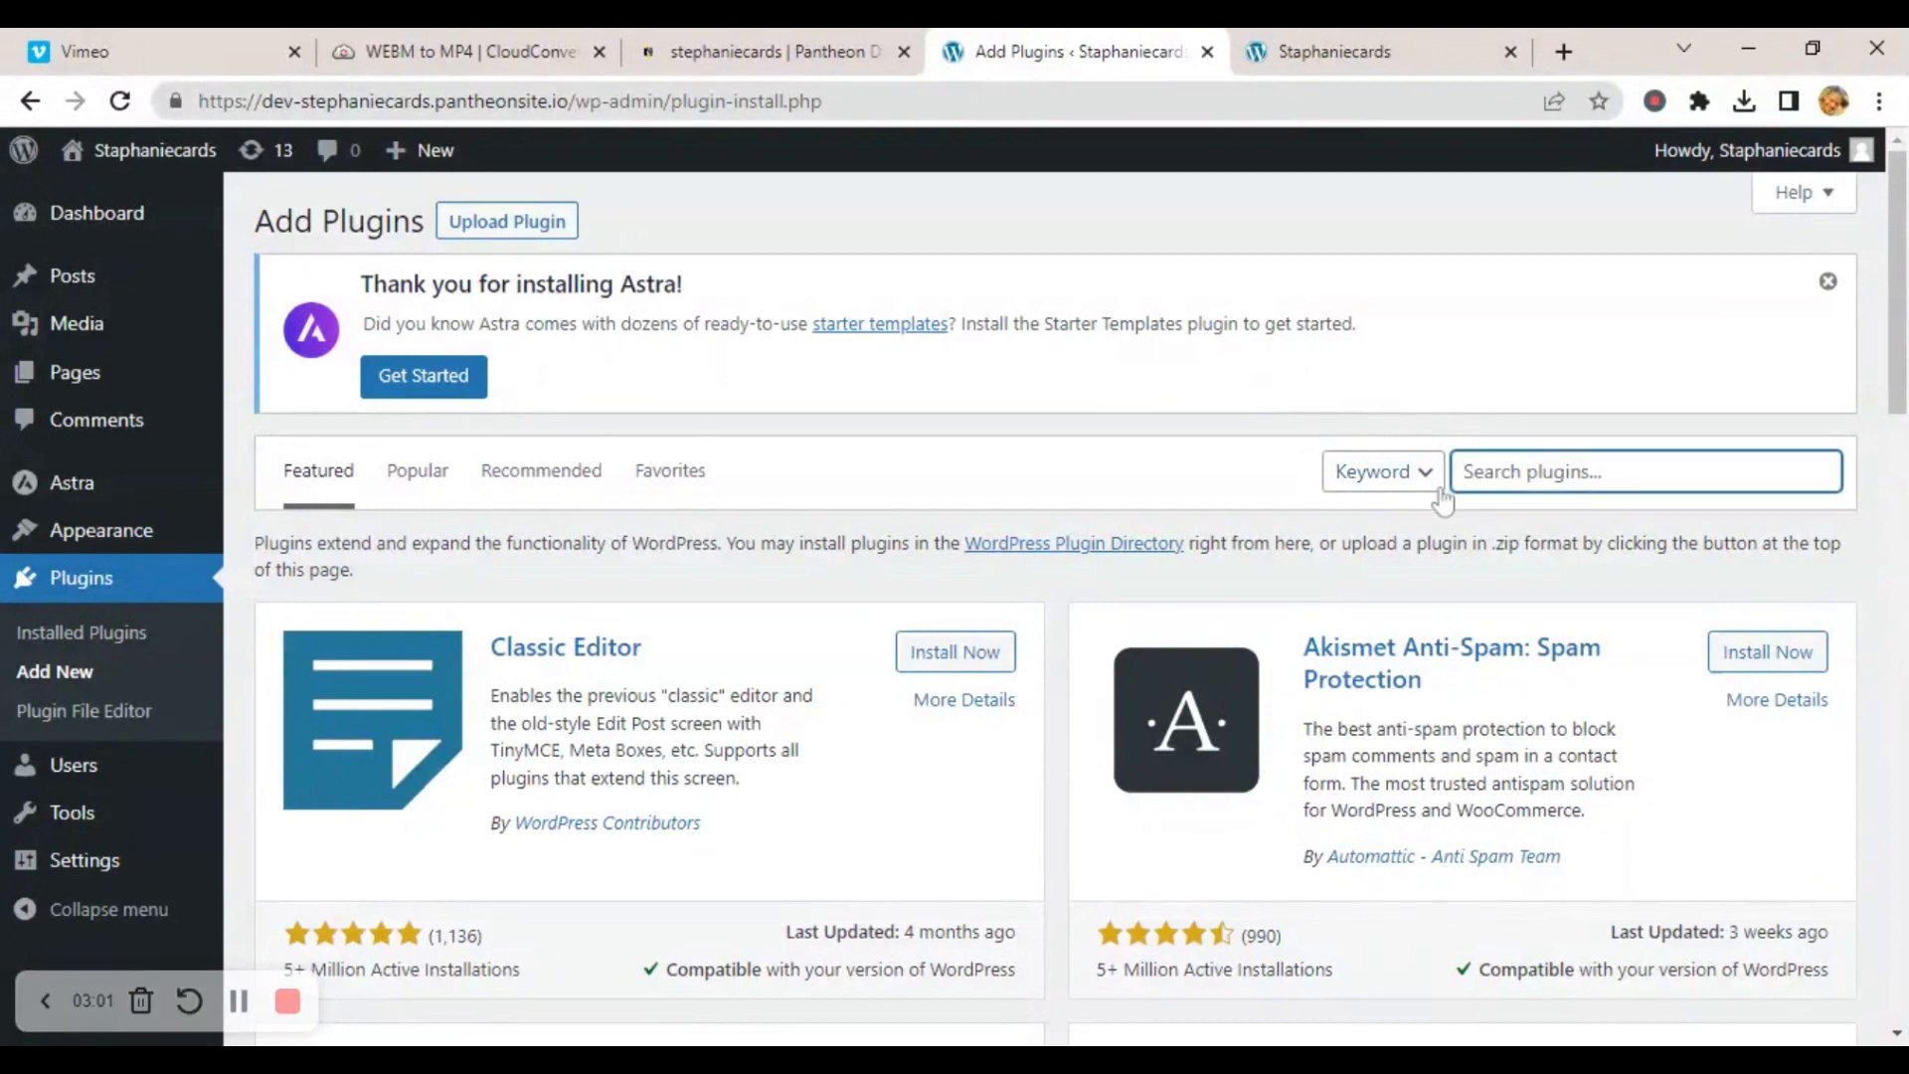
pyautogui.write('a')
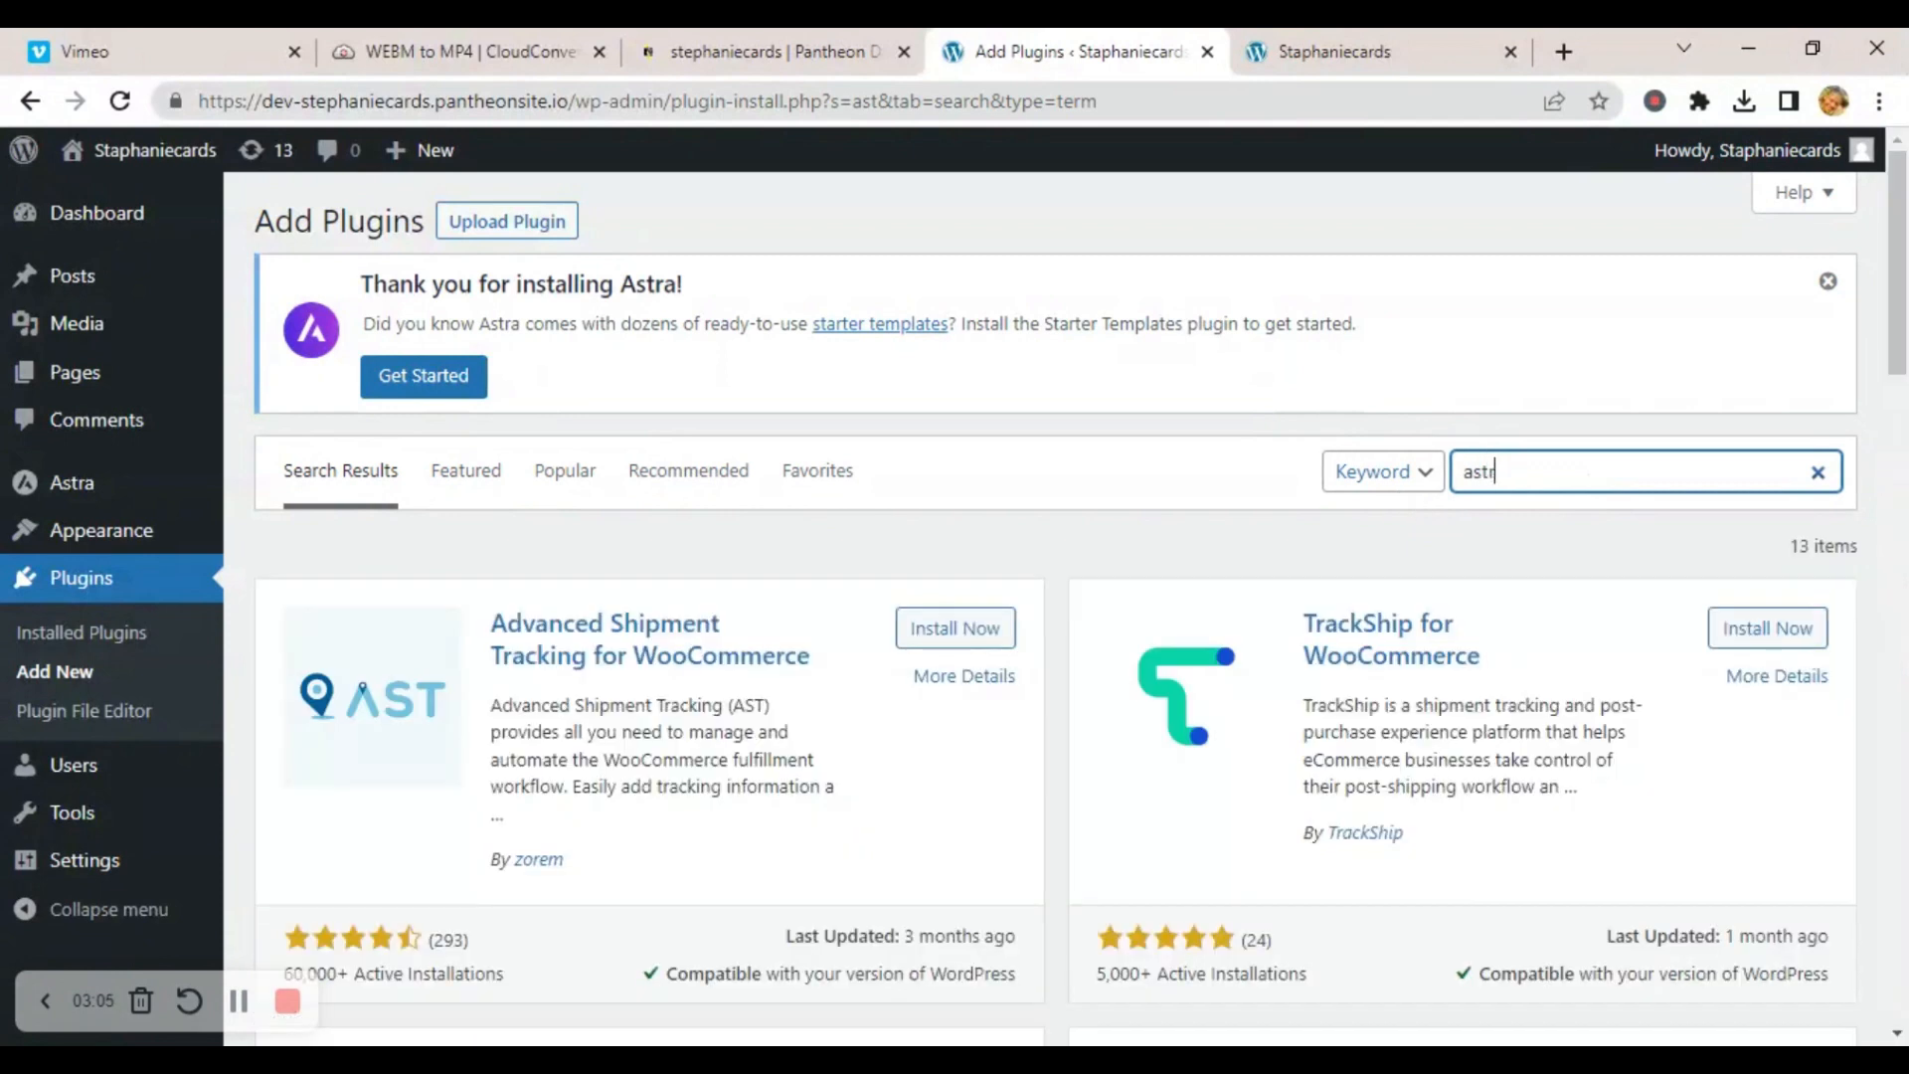
pyautogui.write('stra')
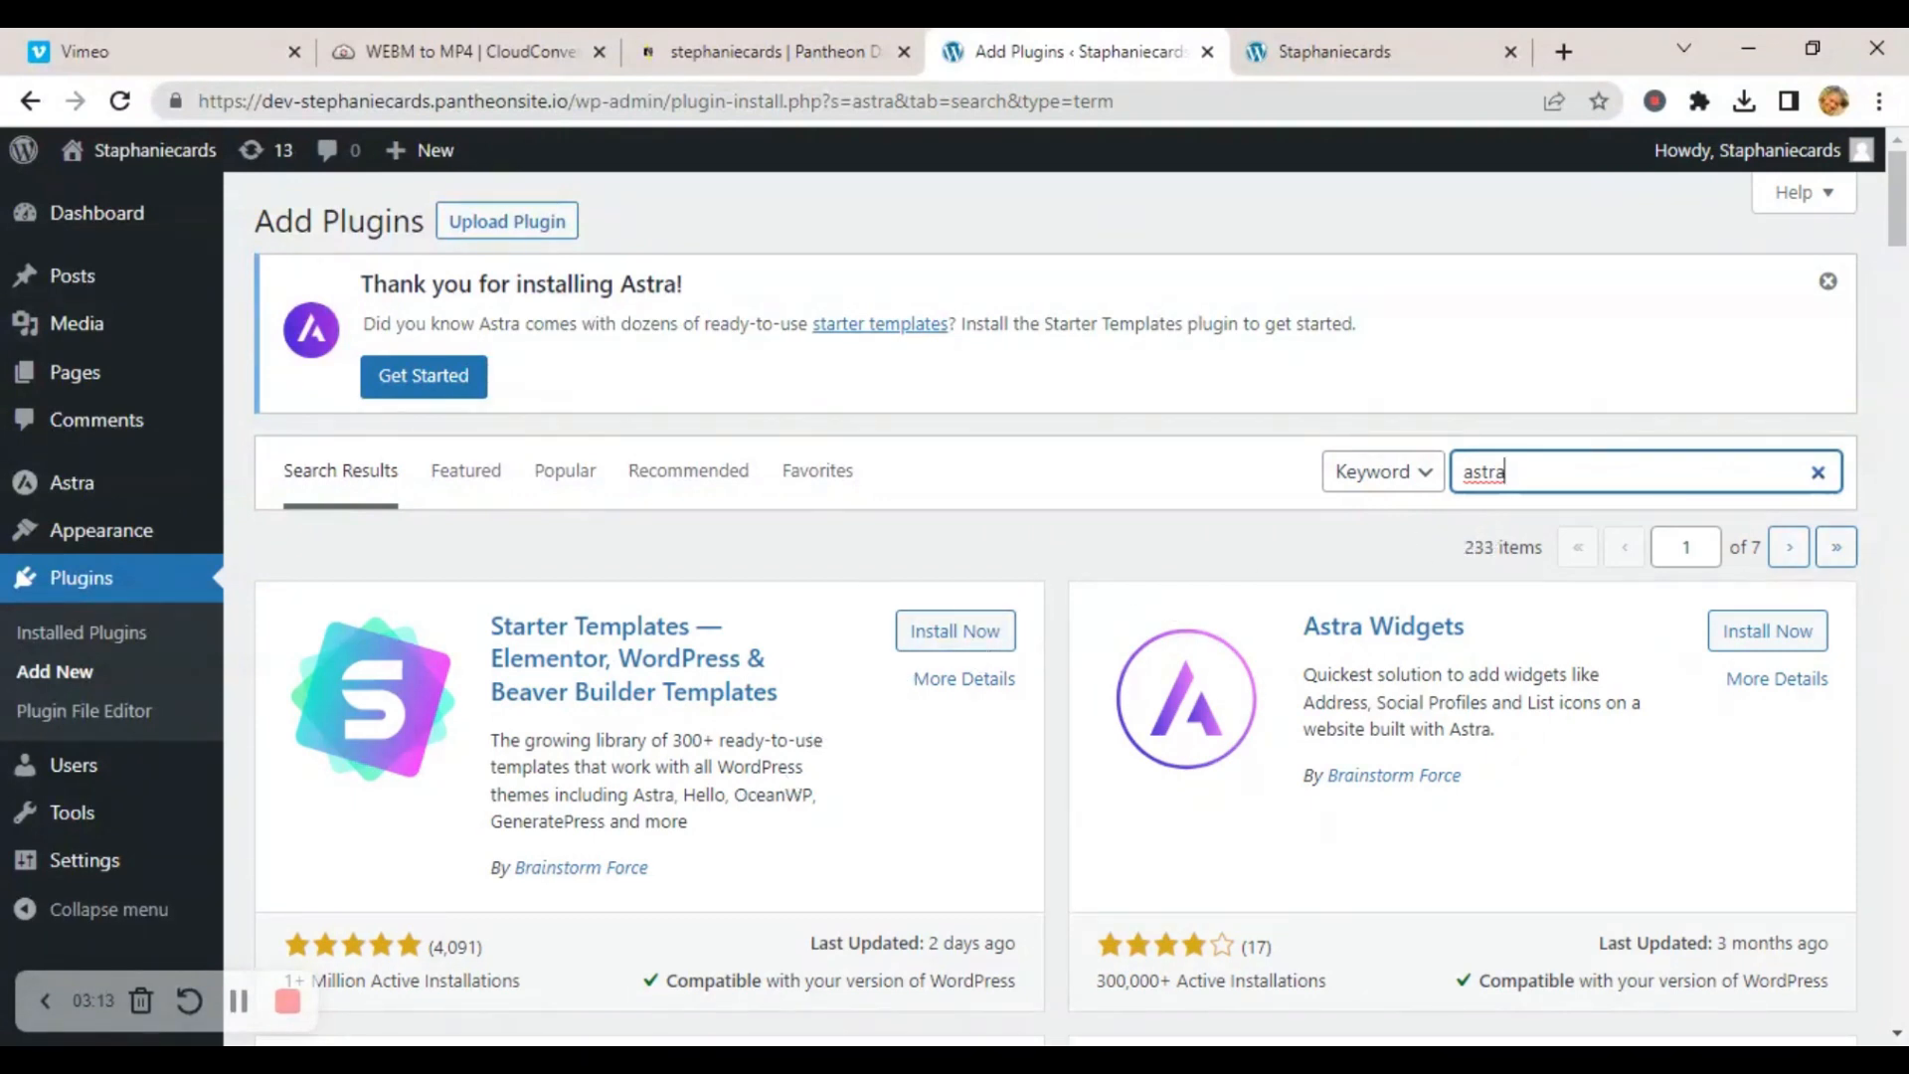
pyautogui.scroll(-1, 532, 497)
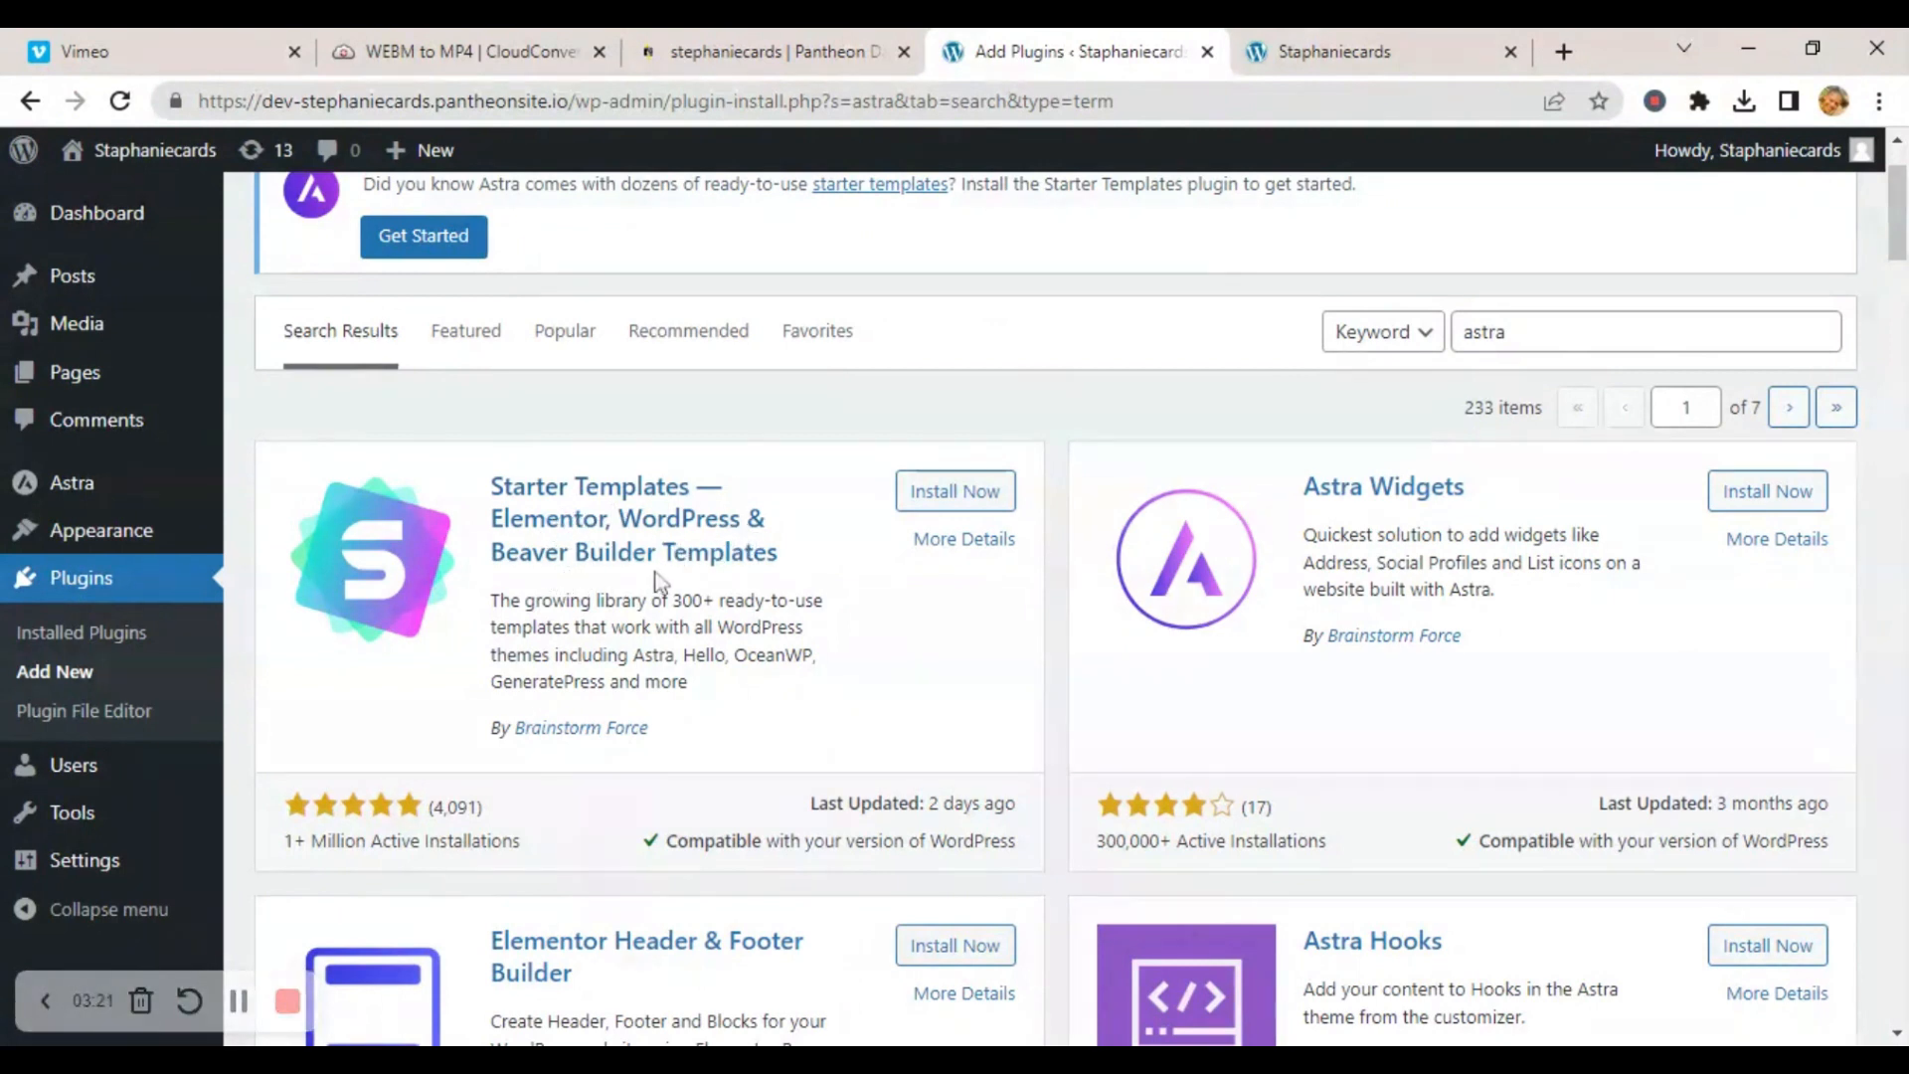
pyautogui.click(979, 497)
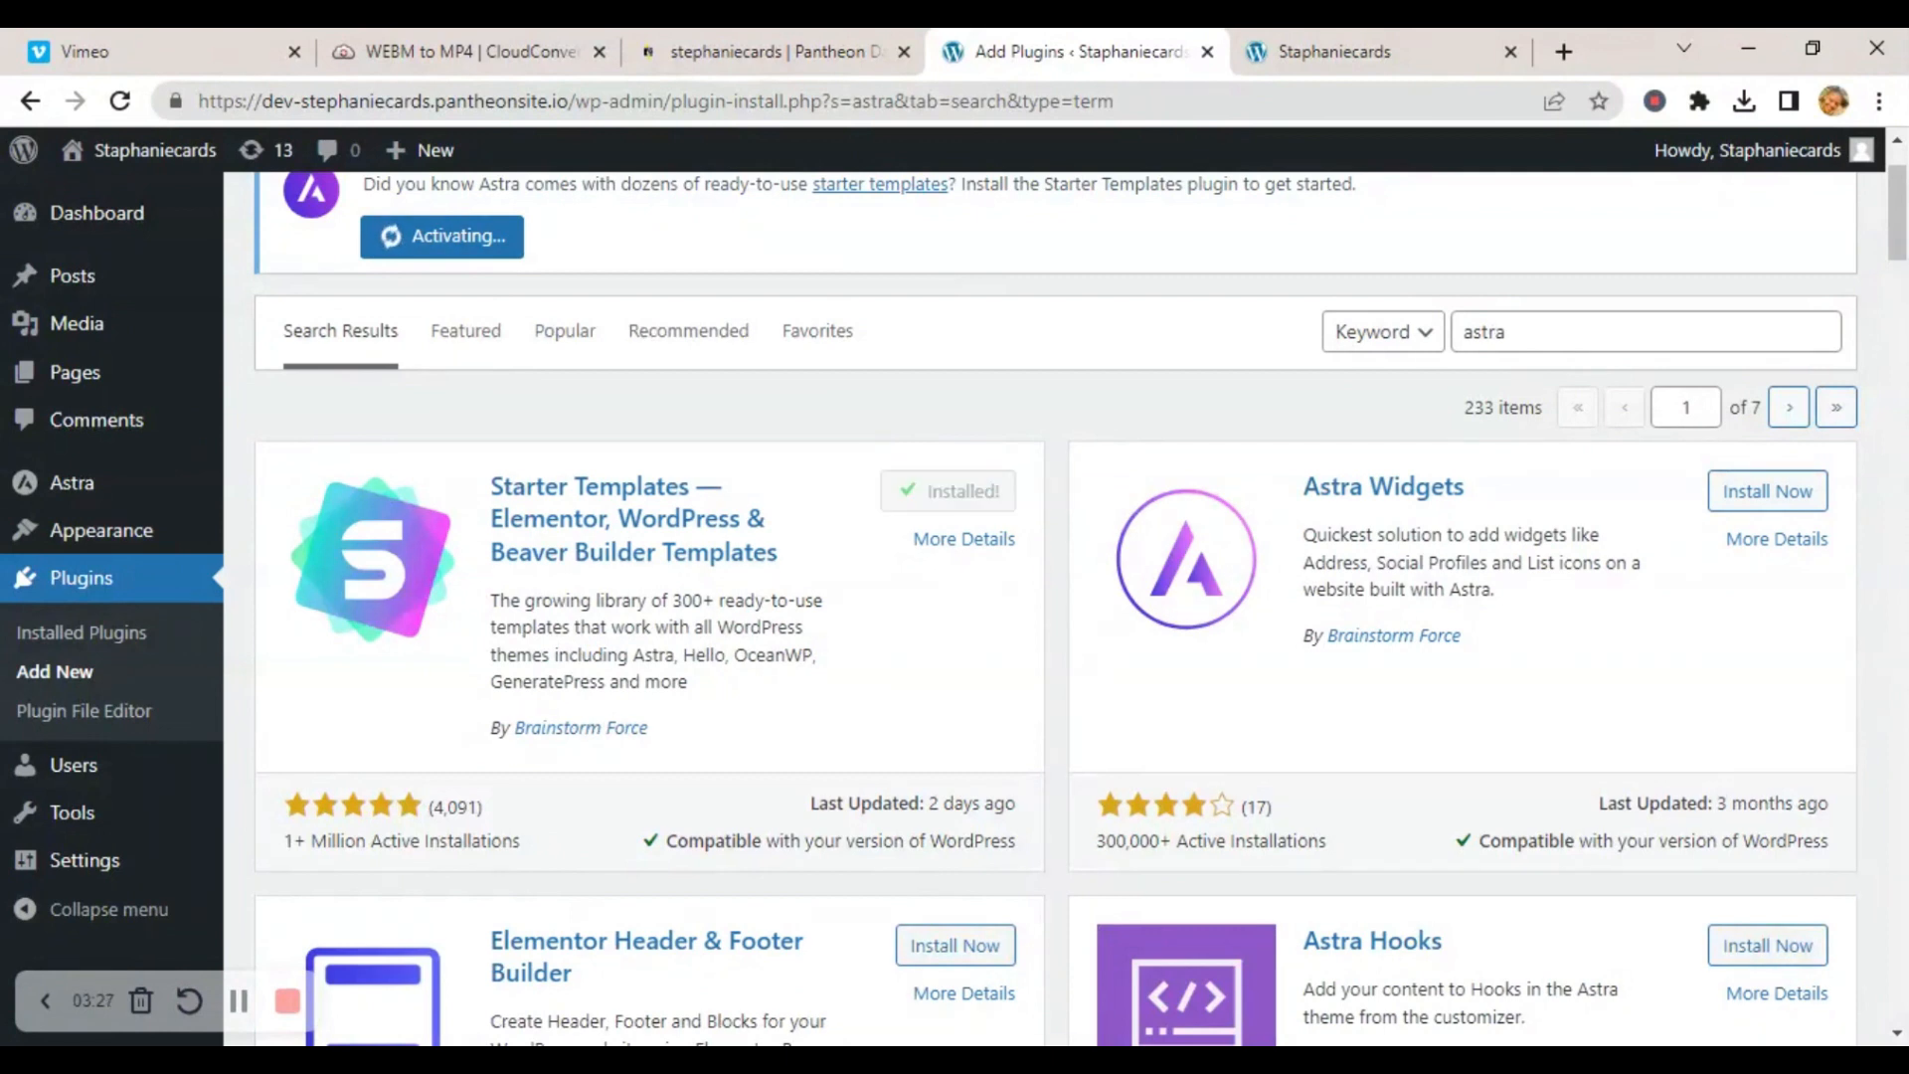
pyautogui.click(965, 497)
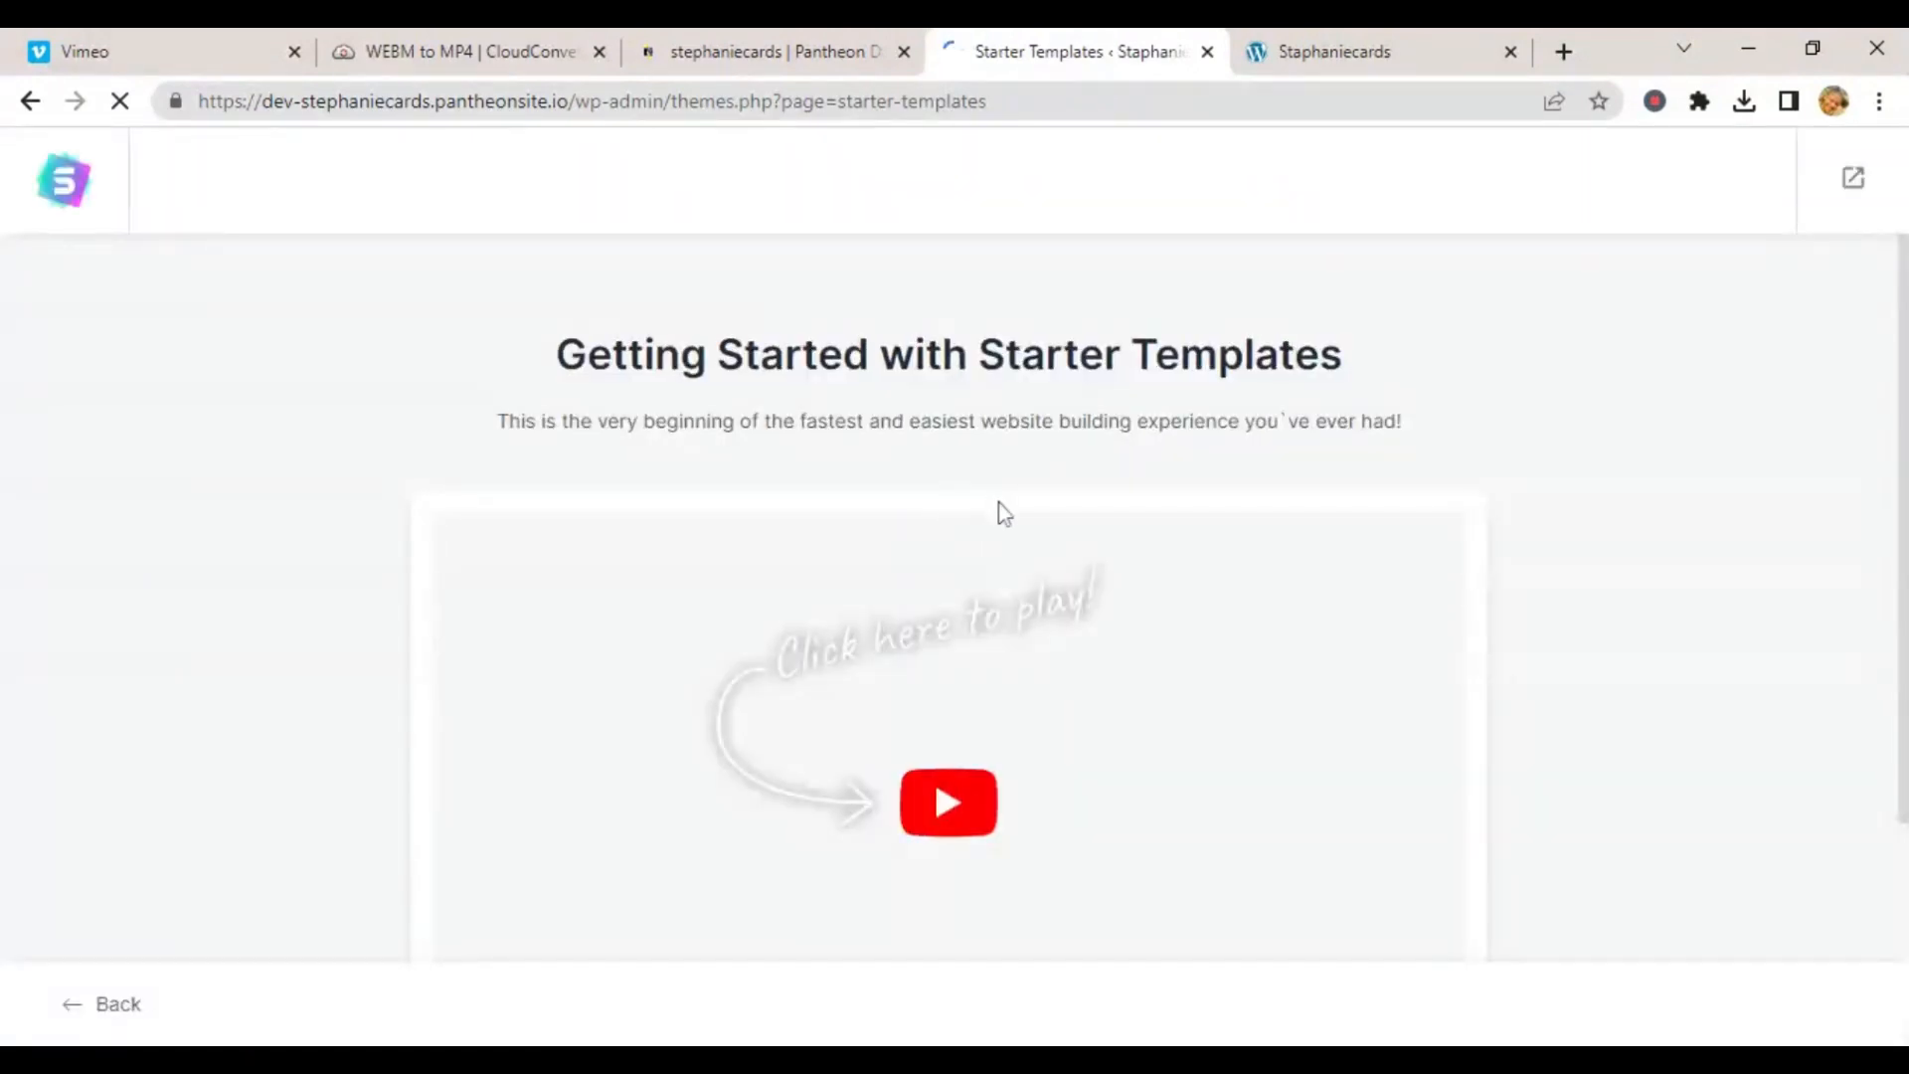
# Start building the website with Starter Templates and choose Beaver Builder as the page builder.
pyautogui.scroll(-1, 995, 505)
pyautogui.scroll(-3, 993, 503)
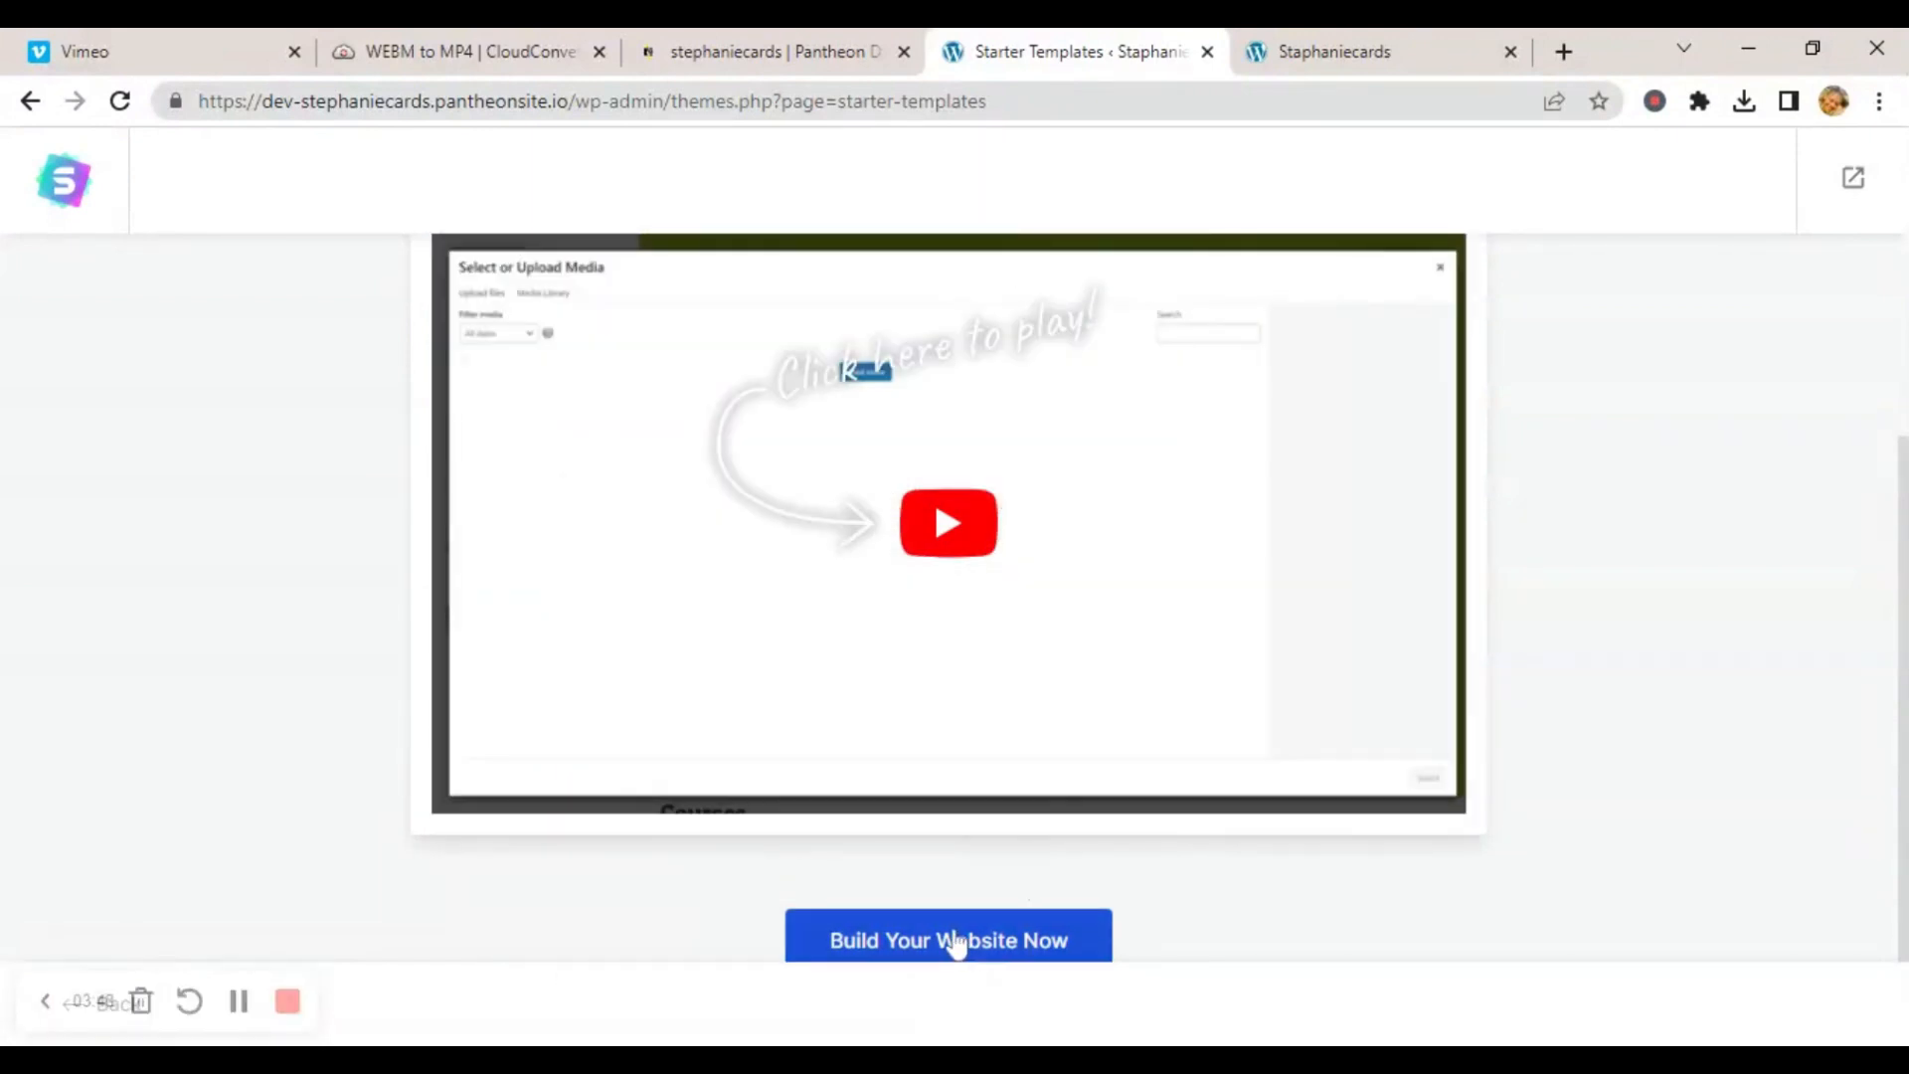
pyautogui.click(955, 941)
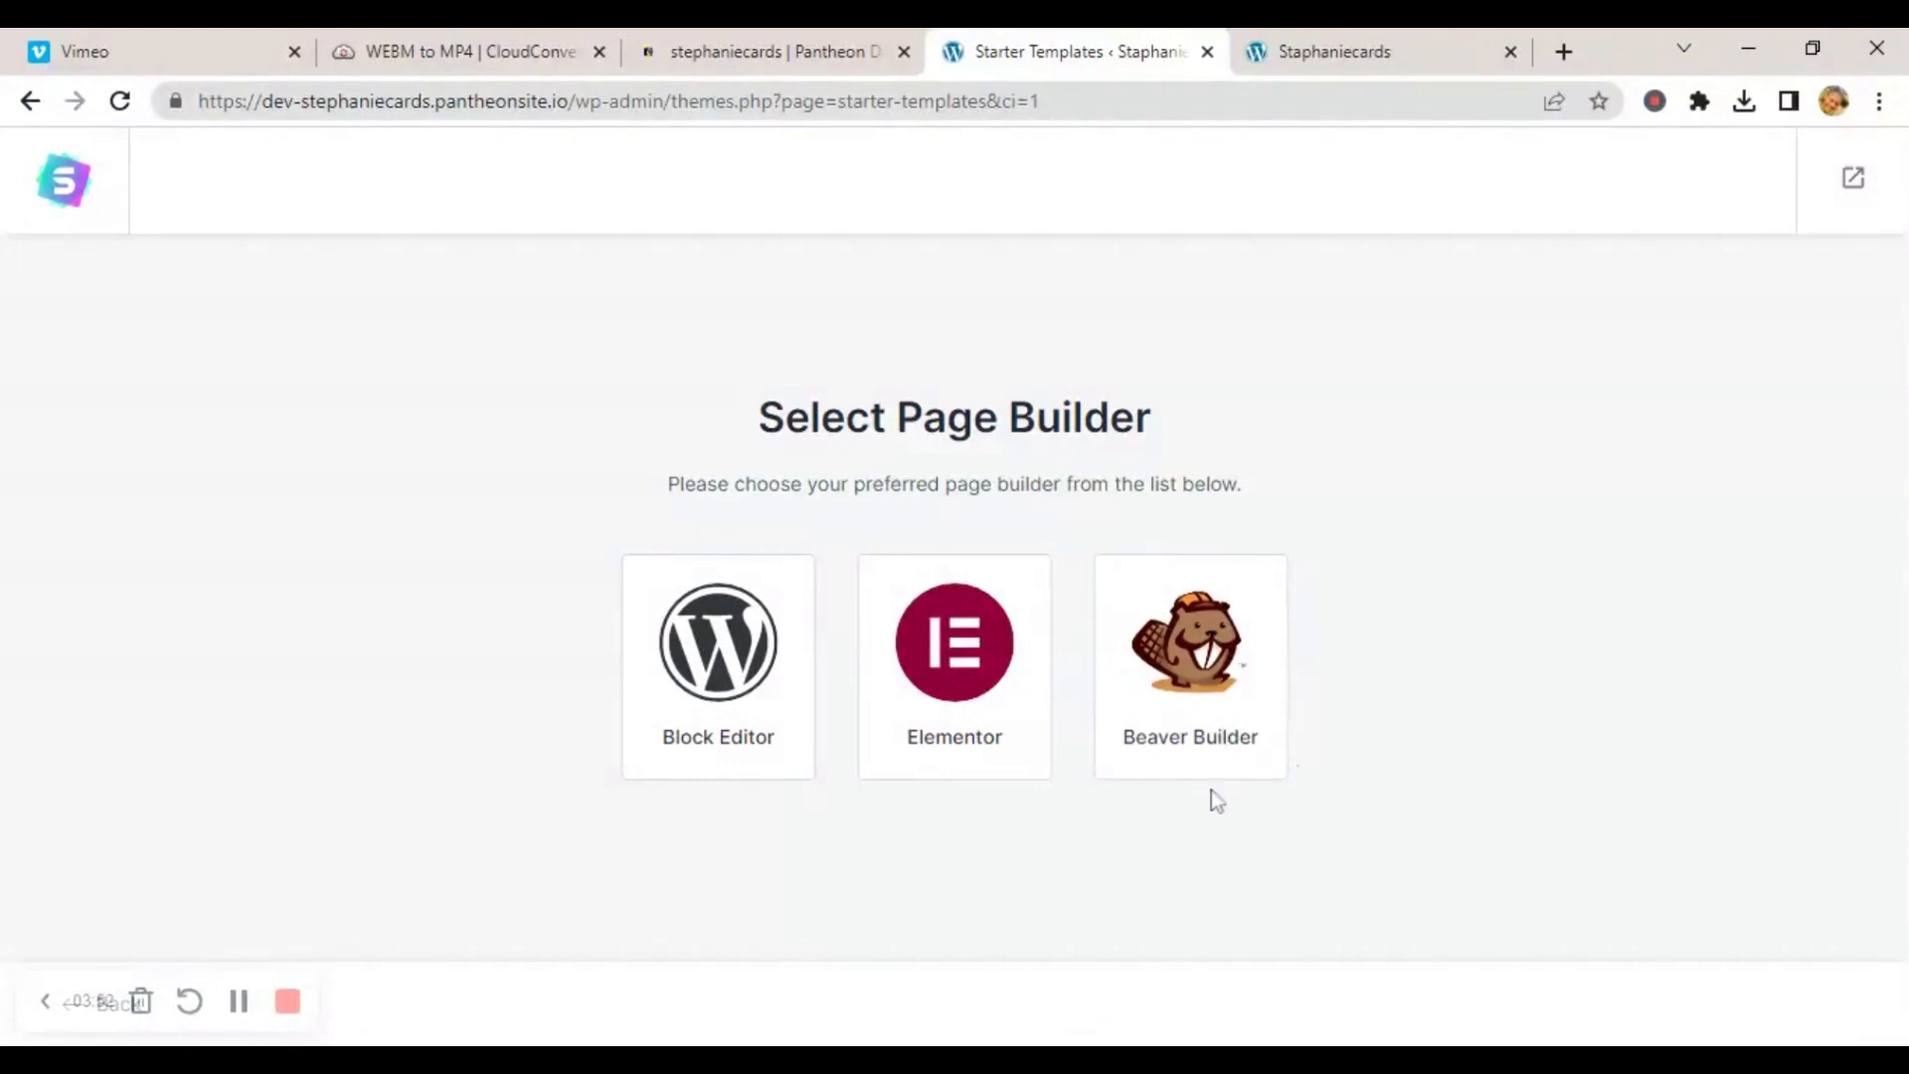
pyautogui.click(1218, 721)
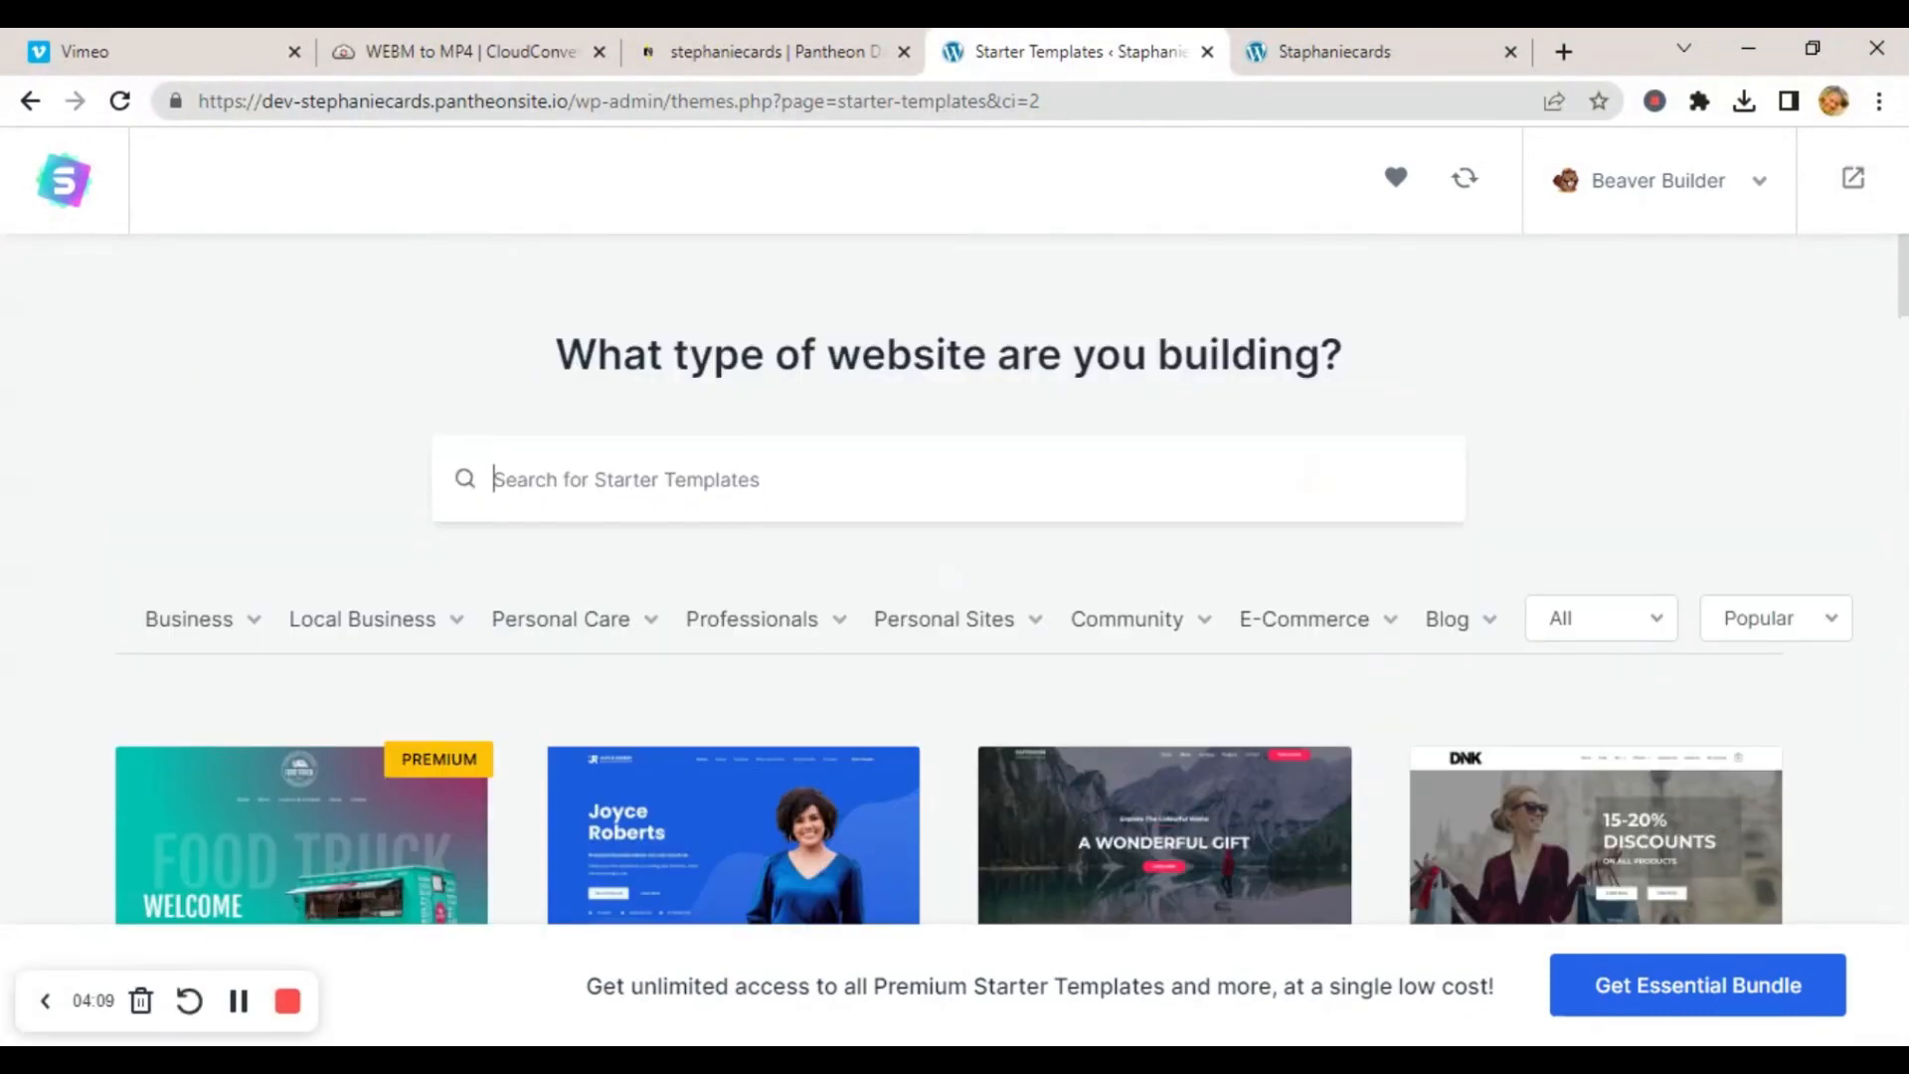
# Search the starter templates for brand and select the Brandstore template.
pyautogui.write('b')
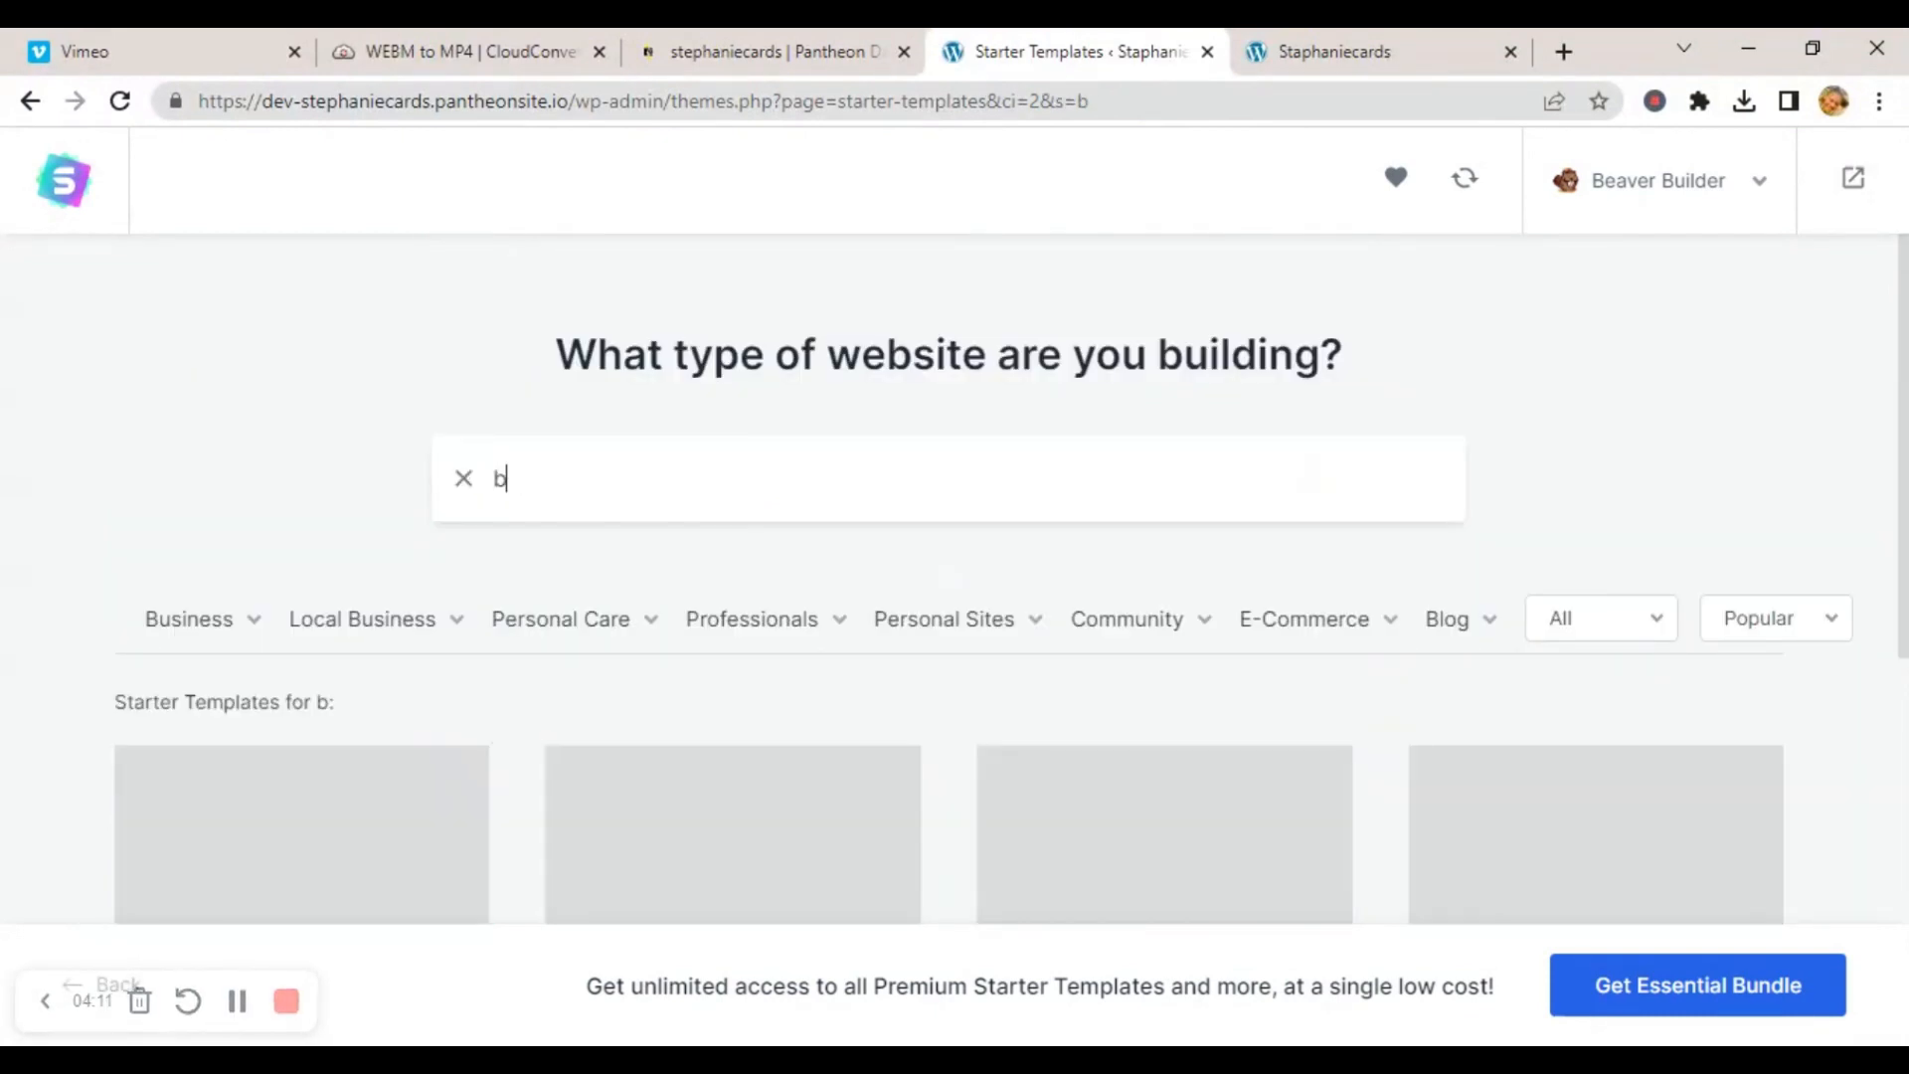
pyautogui.write('rand')
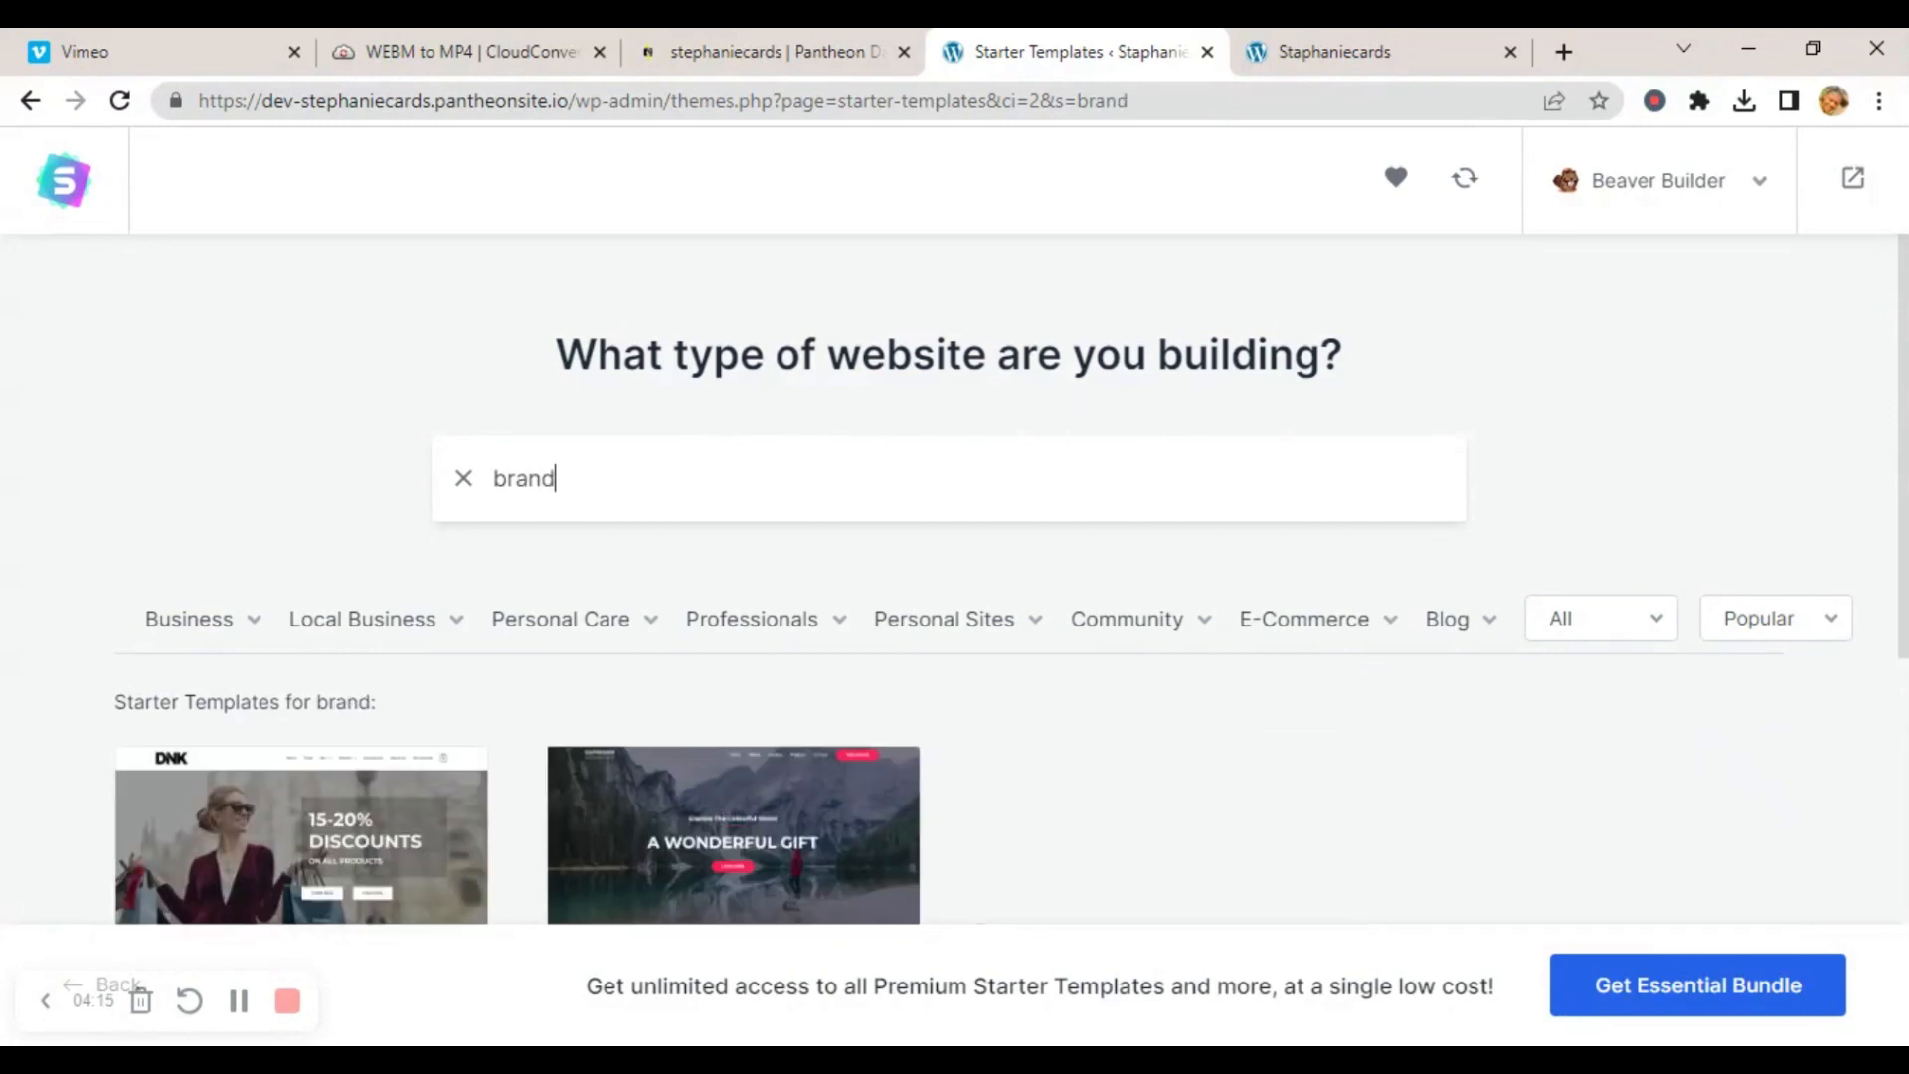
pyautogui.scroll(-4, 1012, 579)
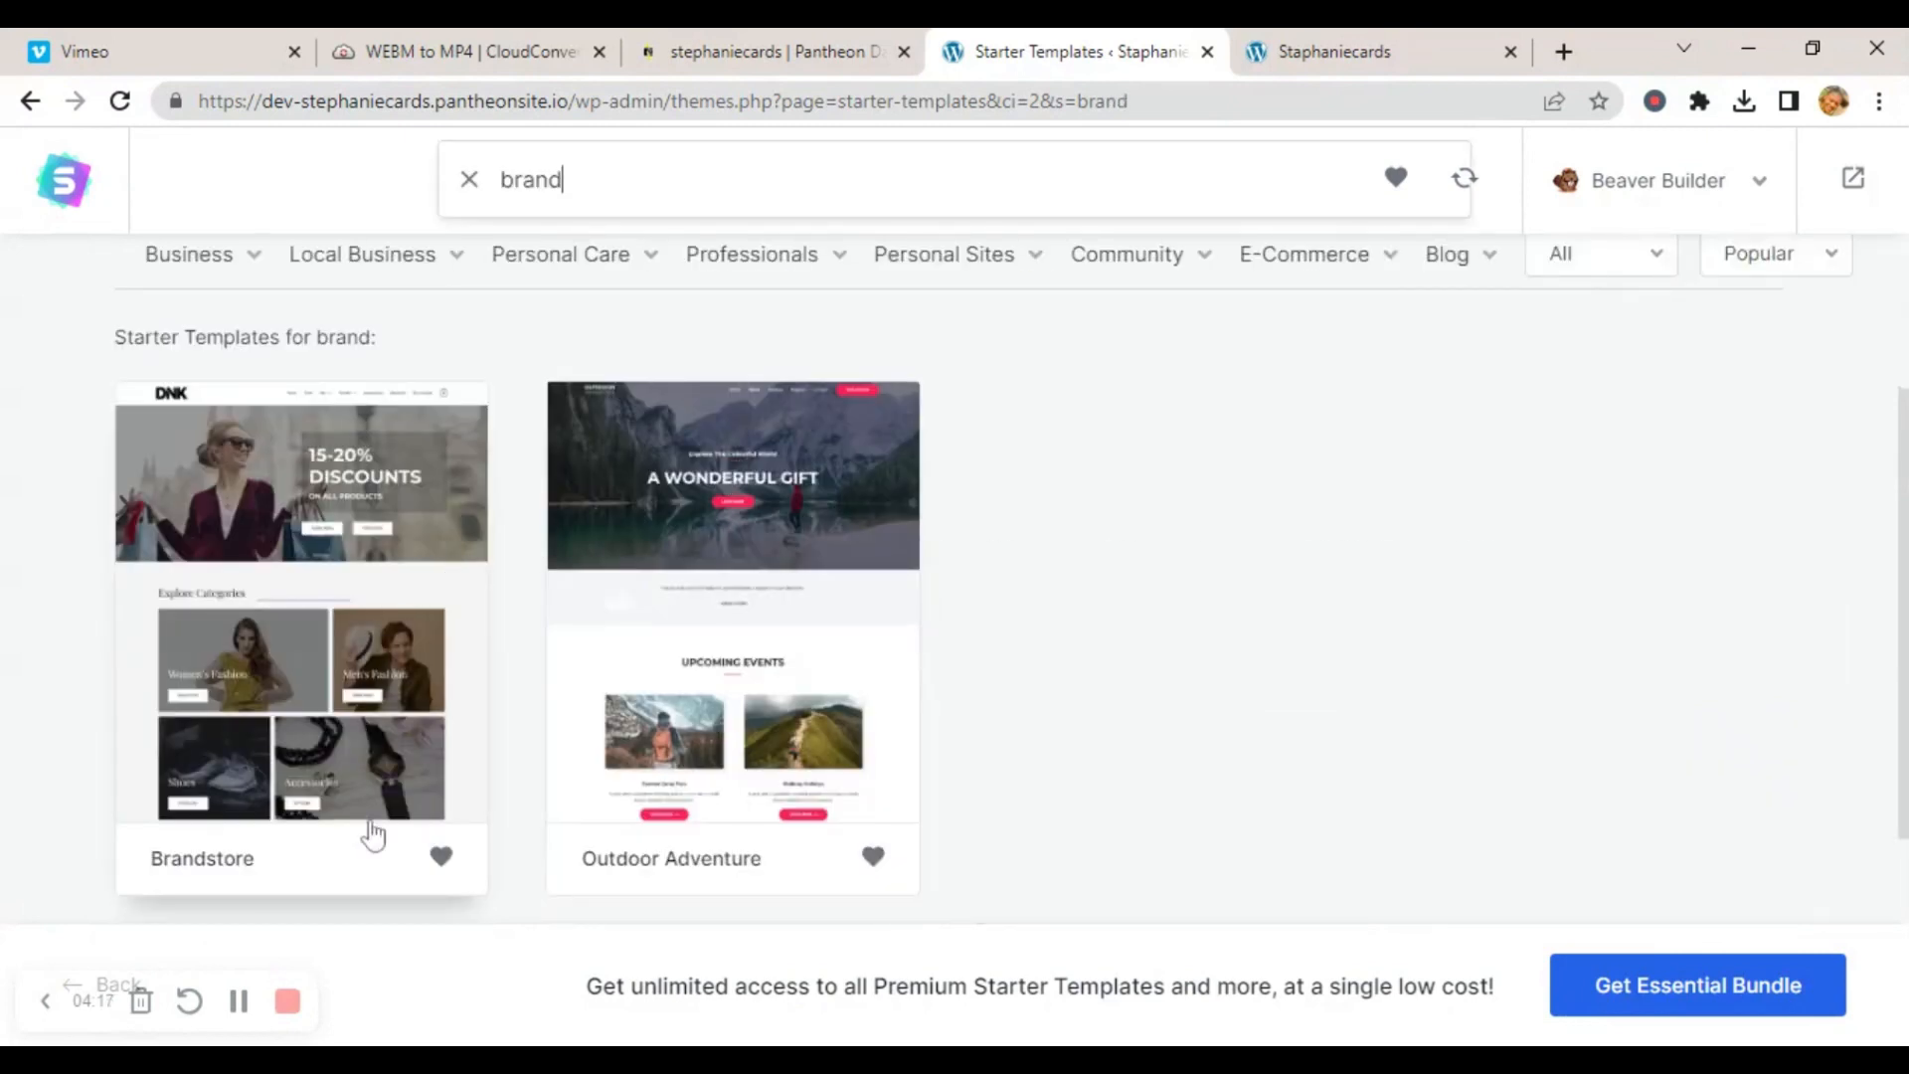
pyautogui.click(336, 737)
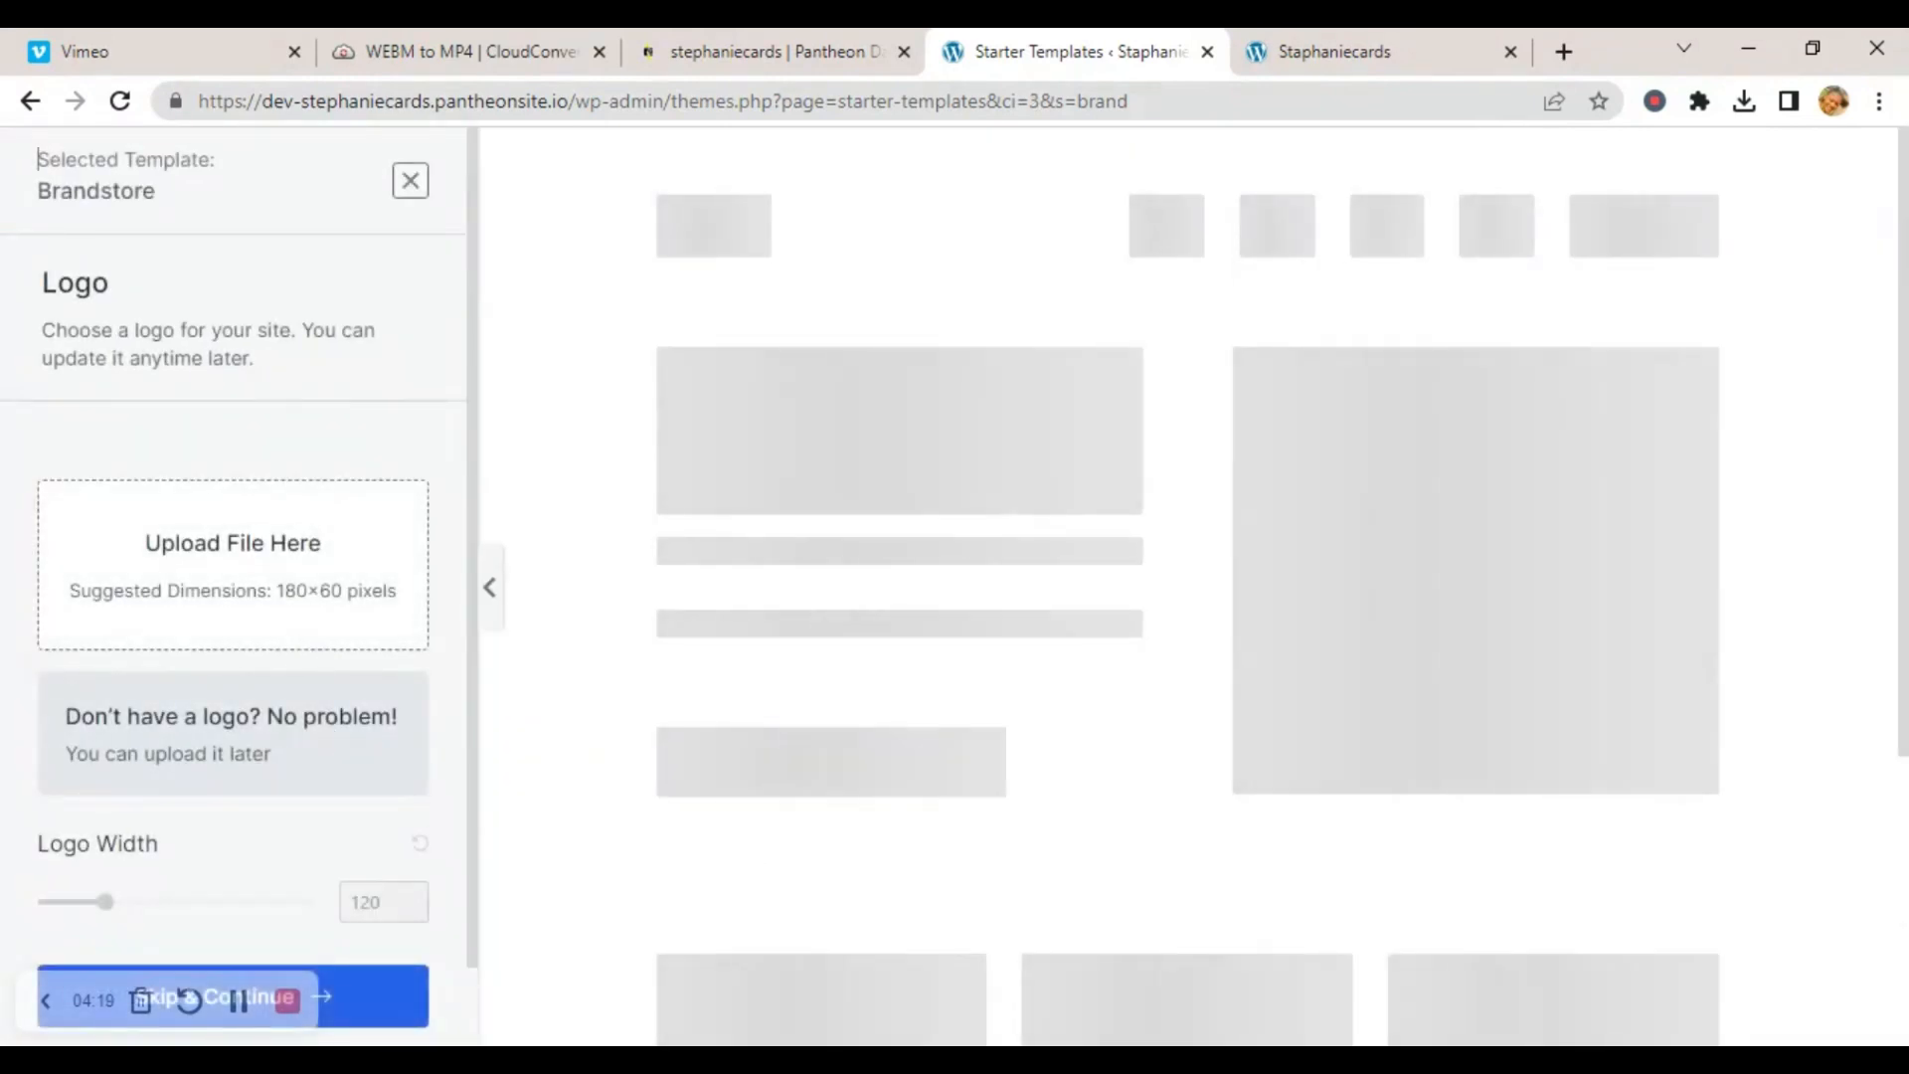
# Look through the Brandstore preview, skip the logo upload and accept the default Playfair Display / Nunito fonts.
pyautogui.scroll(-10, 921, 522)
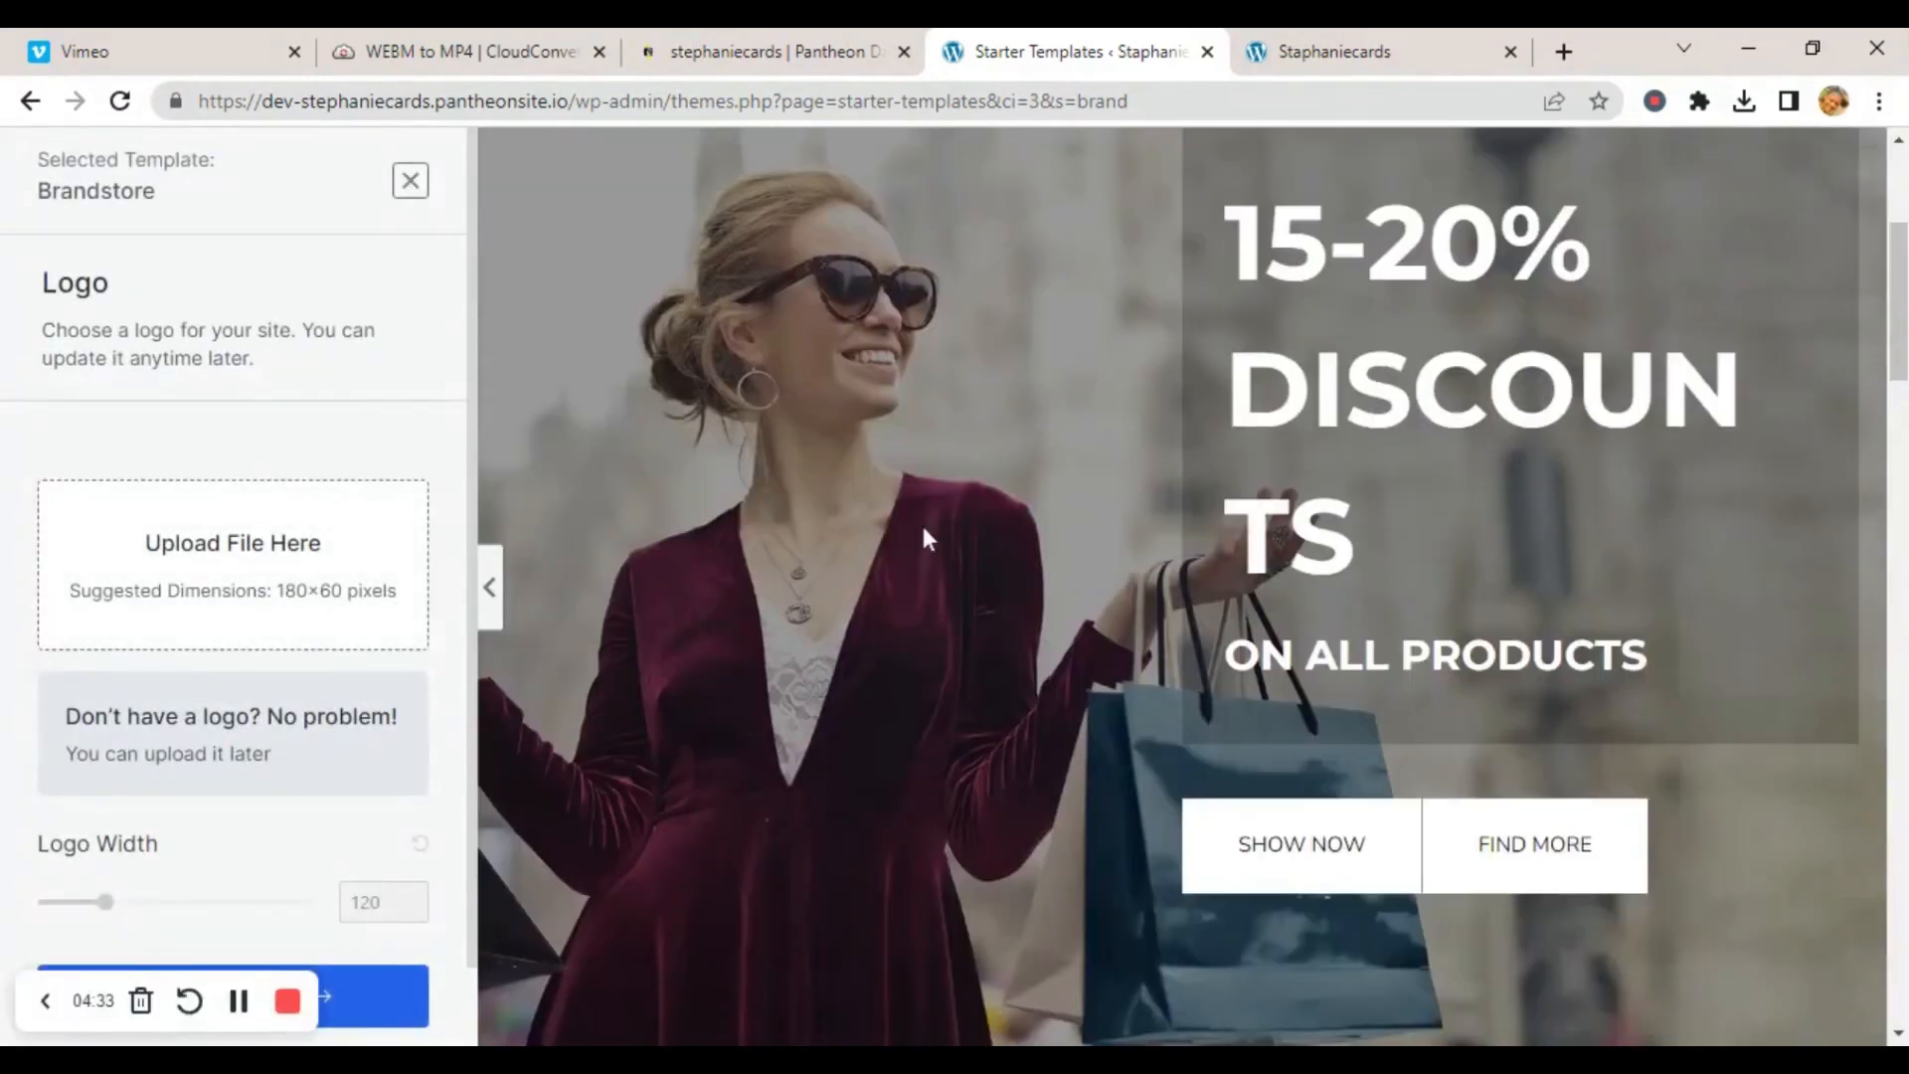
pyautogui.scroll(-15, 922, 527)
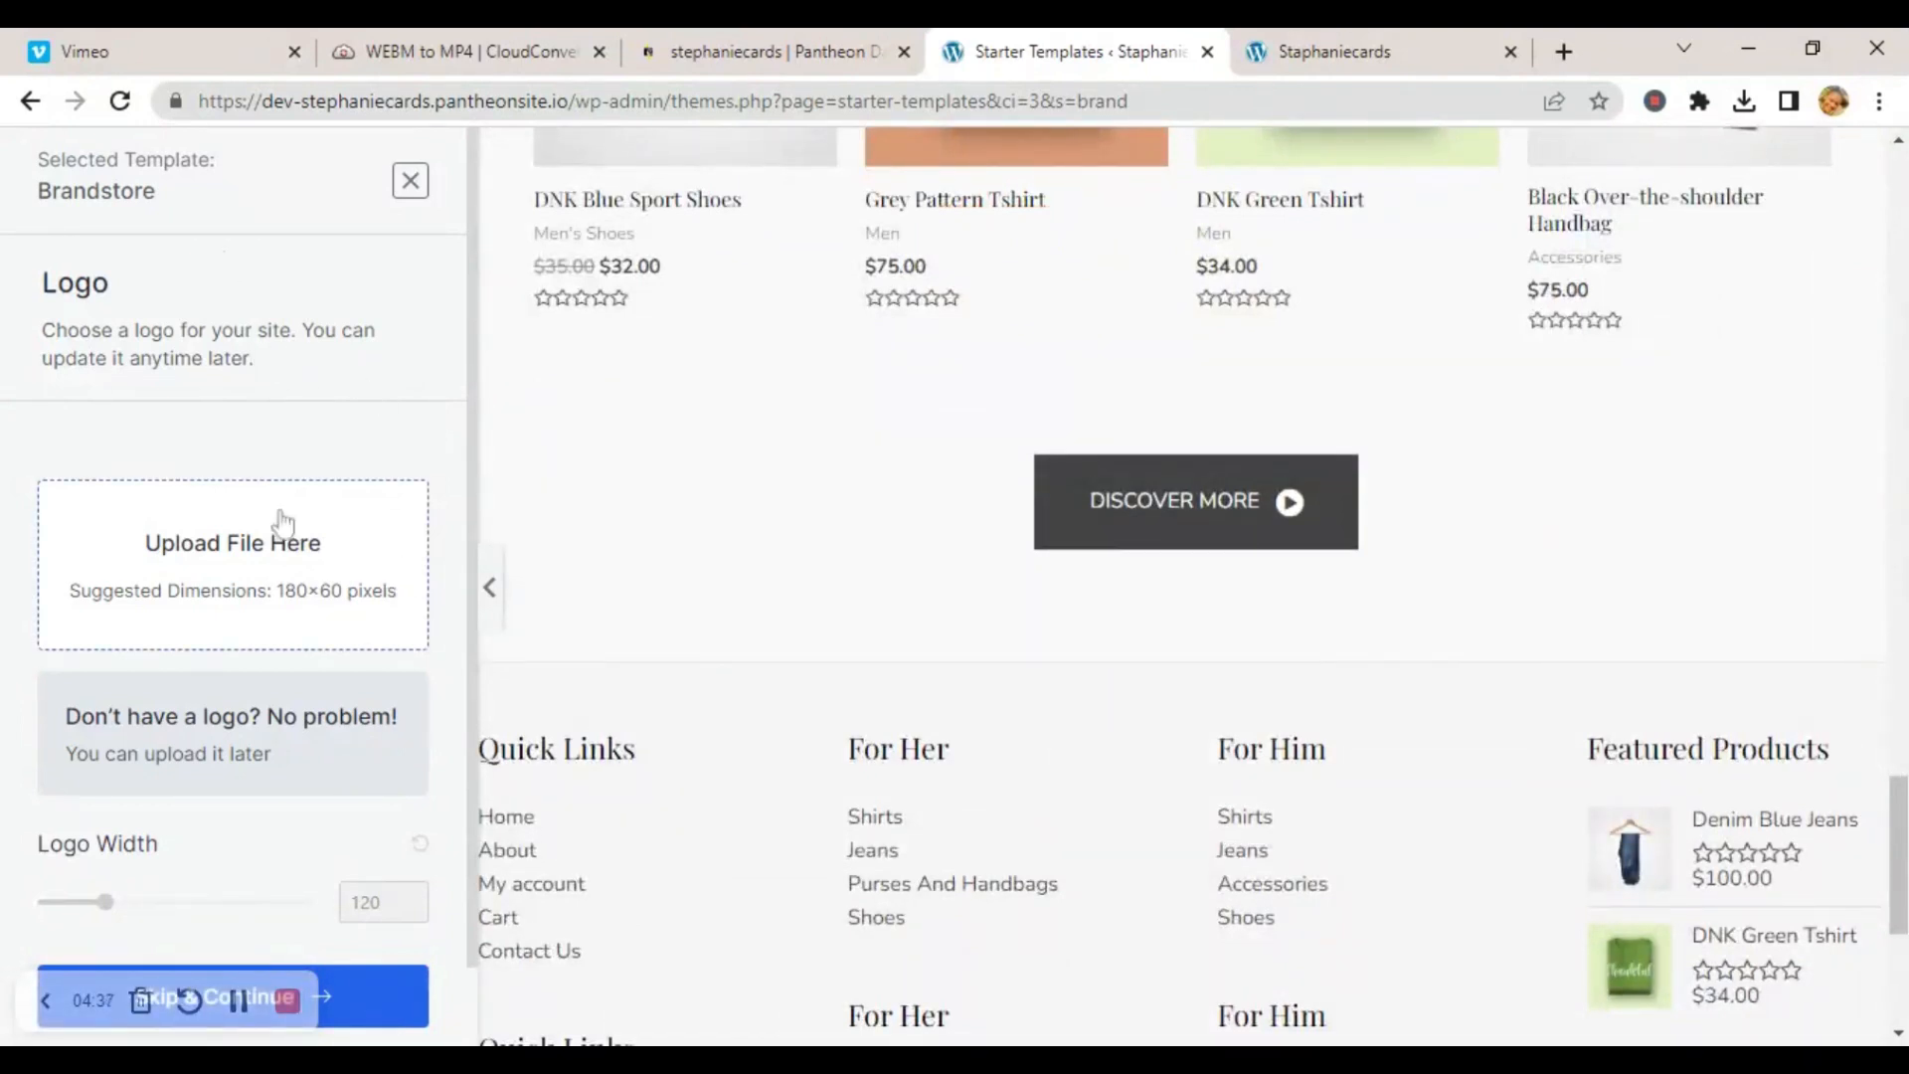
pyautogui.scroll(-1, 250, 668)
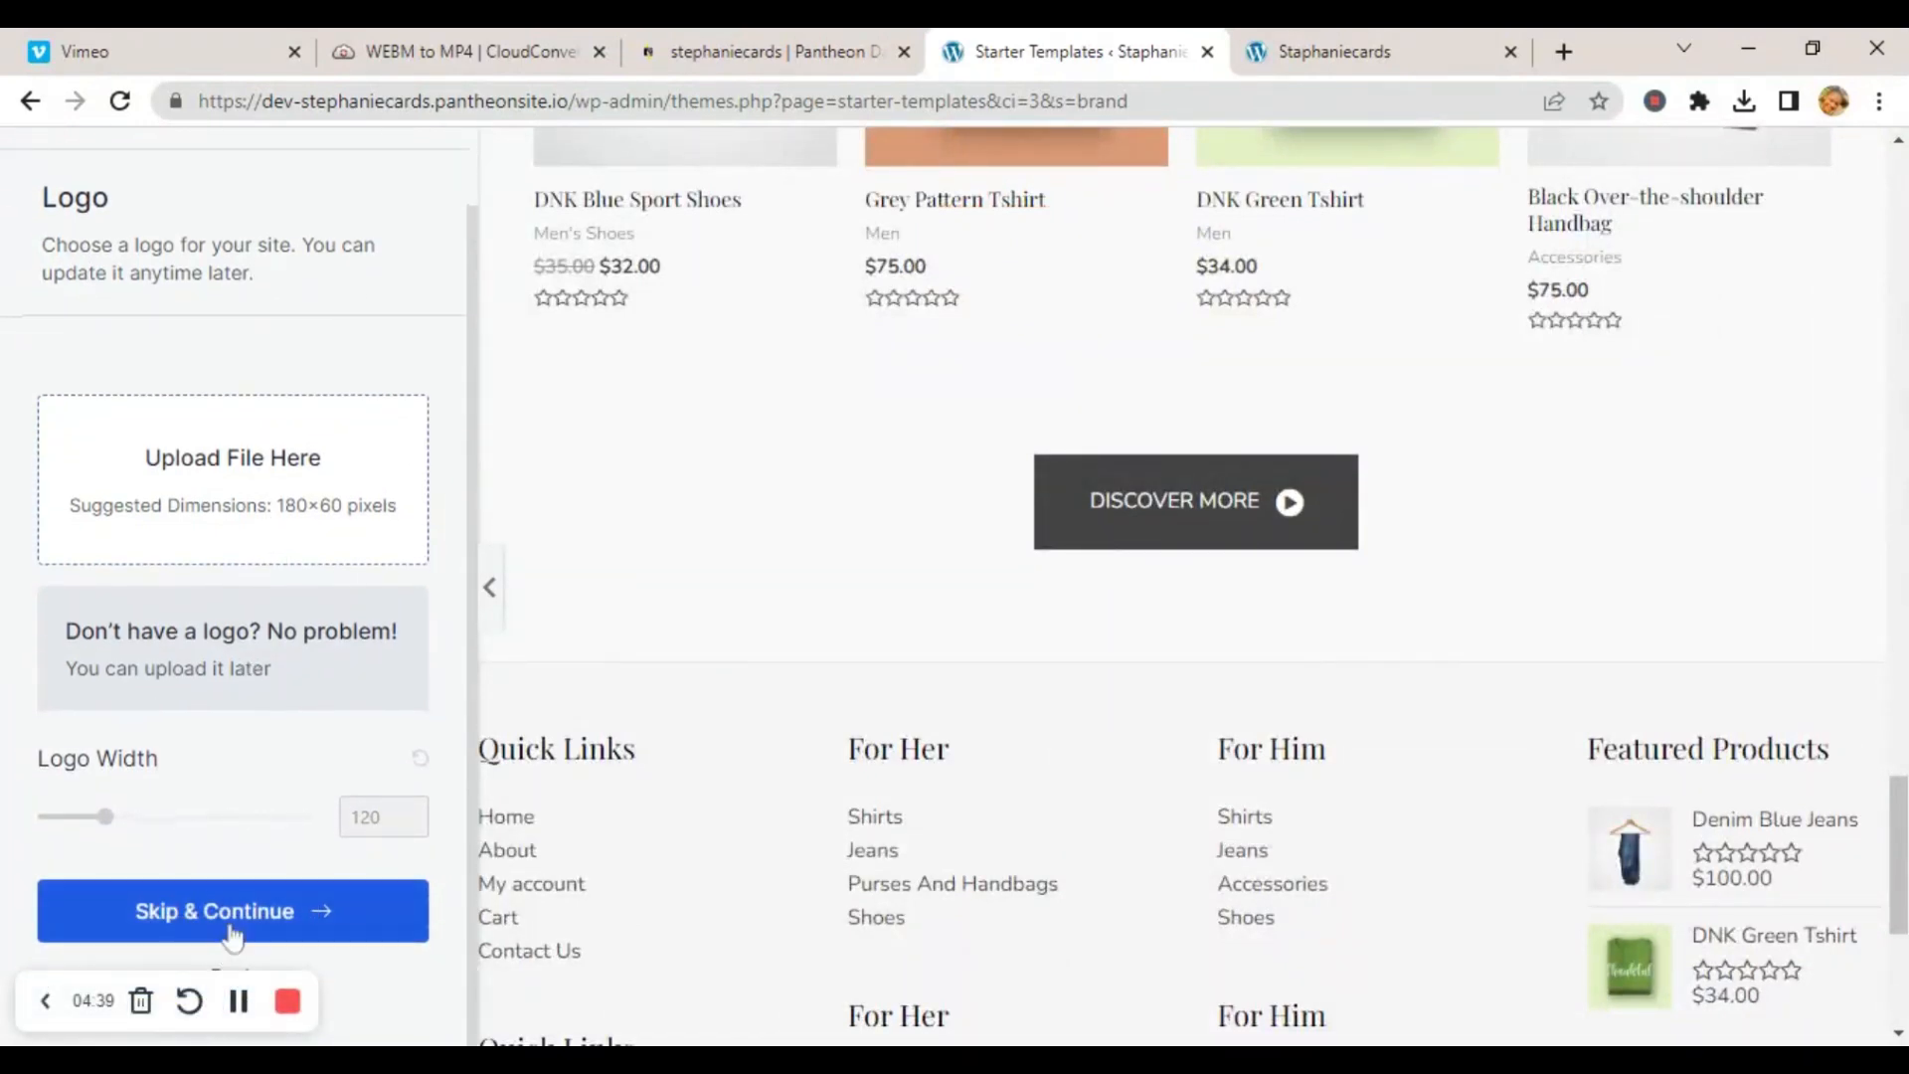
pyautogui.click(270, 899)
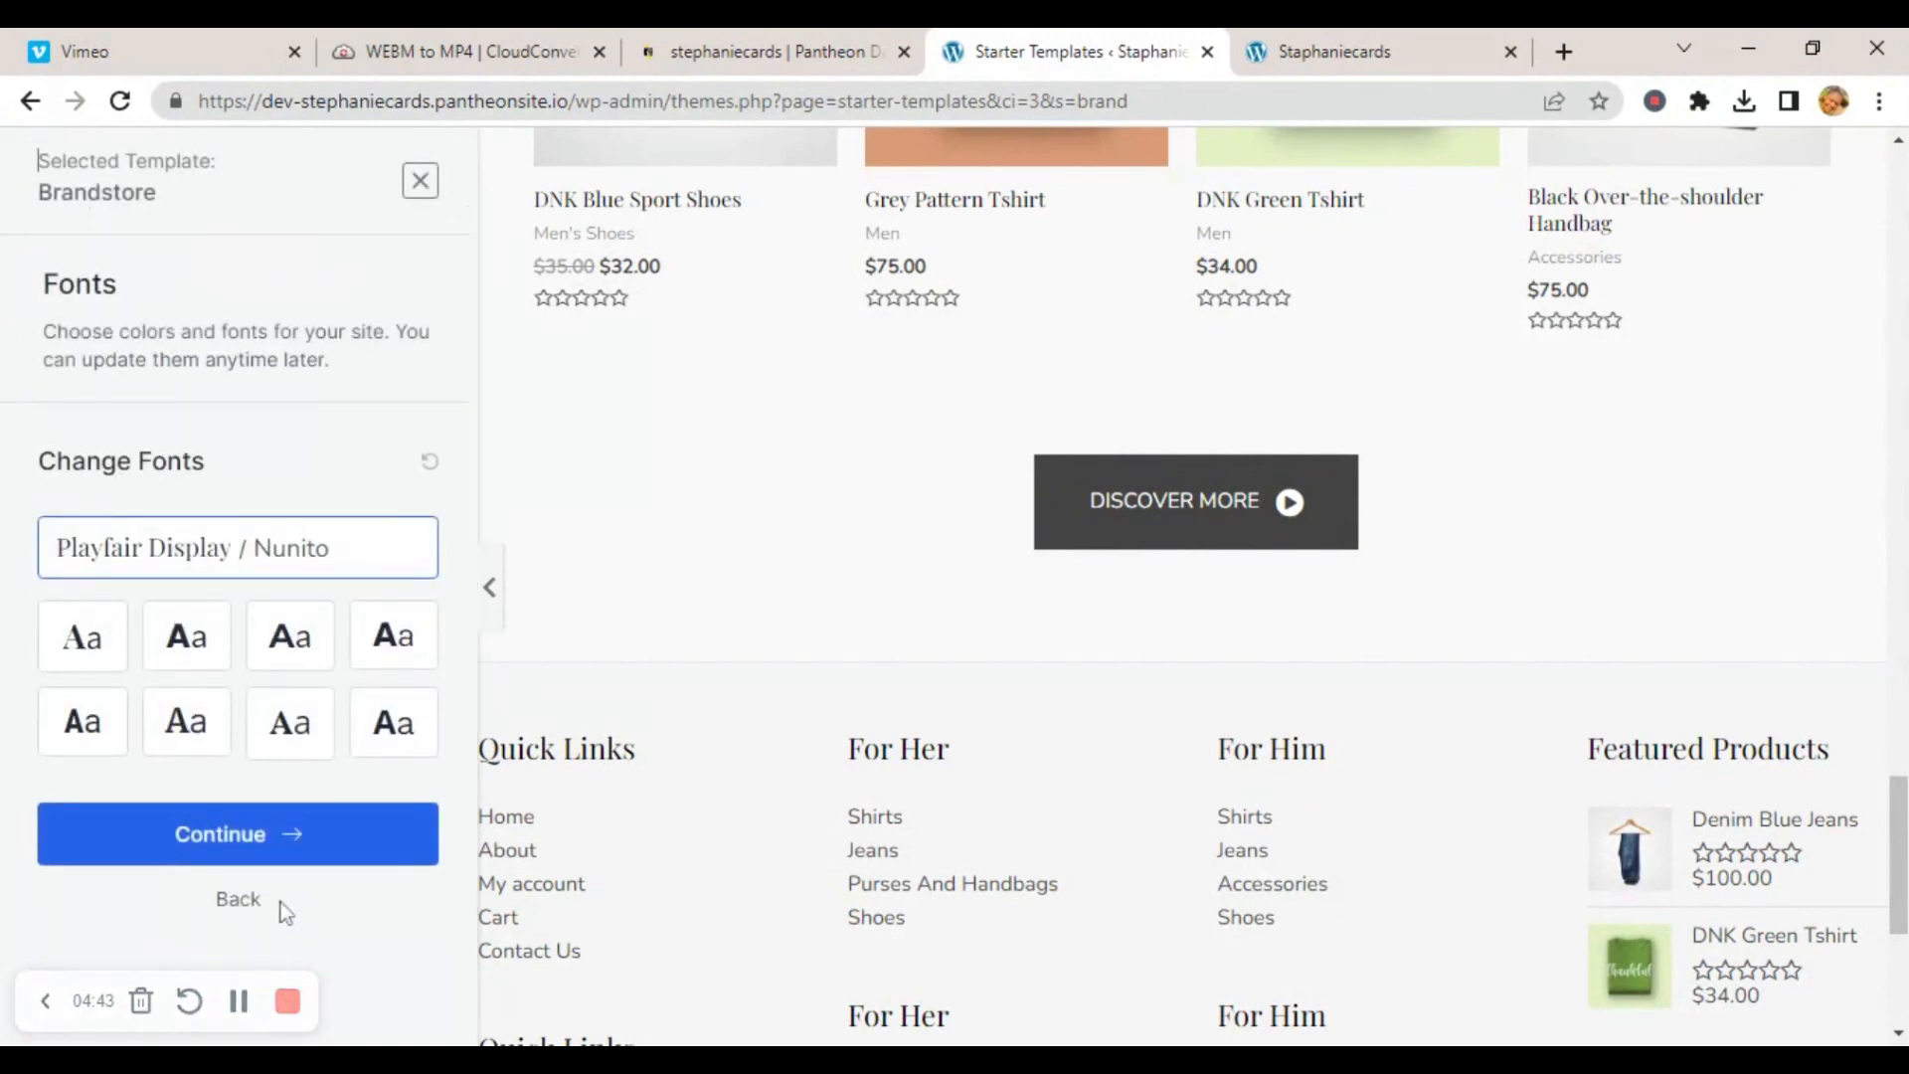
pyautogui.click(280, 855)
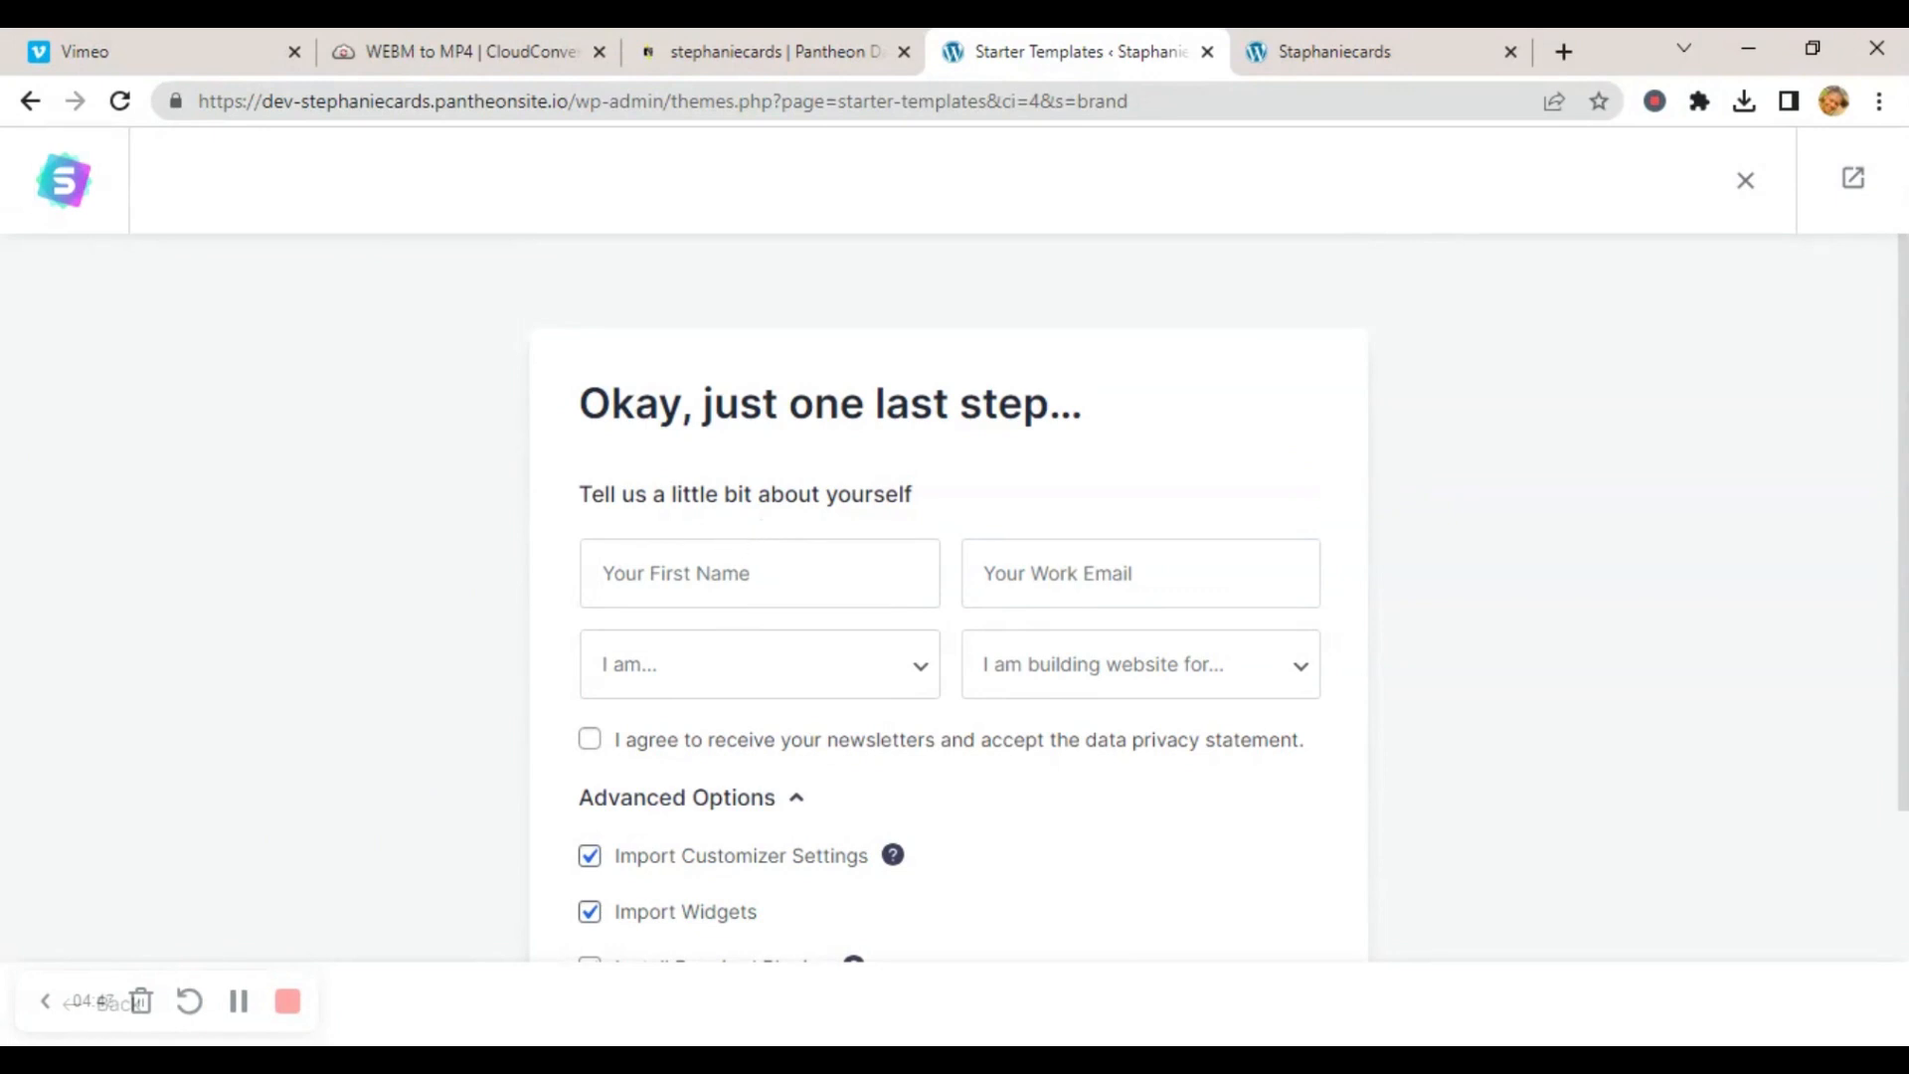
# Fill in the first name and work email, set the experience level to Intermediate and the website purpose to Myself/My Company.
pyautogui.scroll(-2, 716, 554)
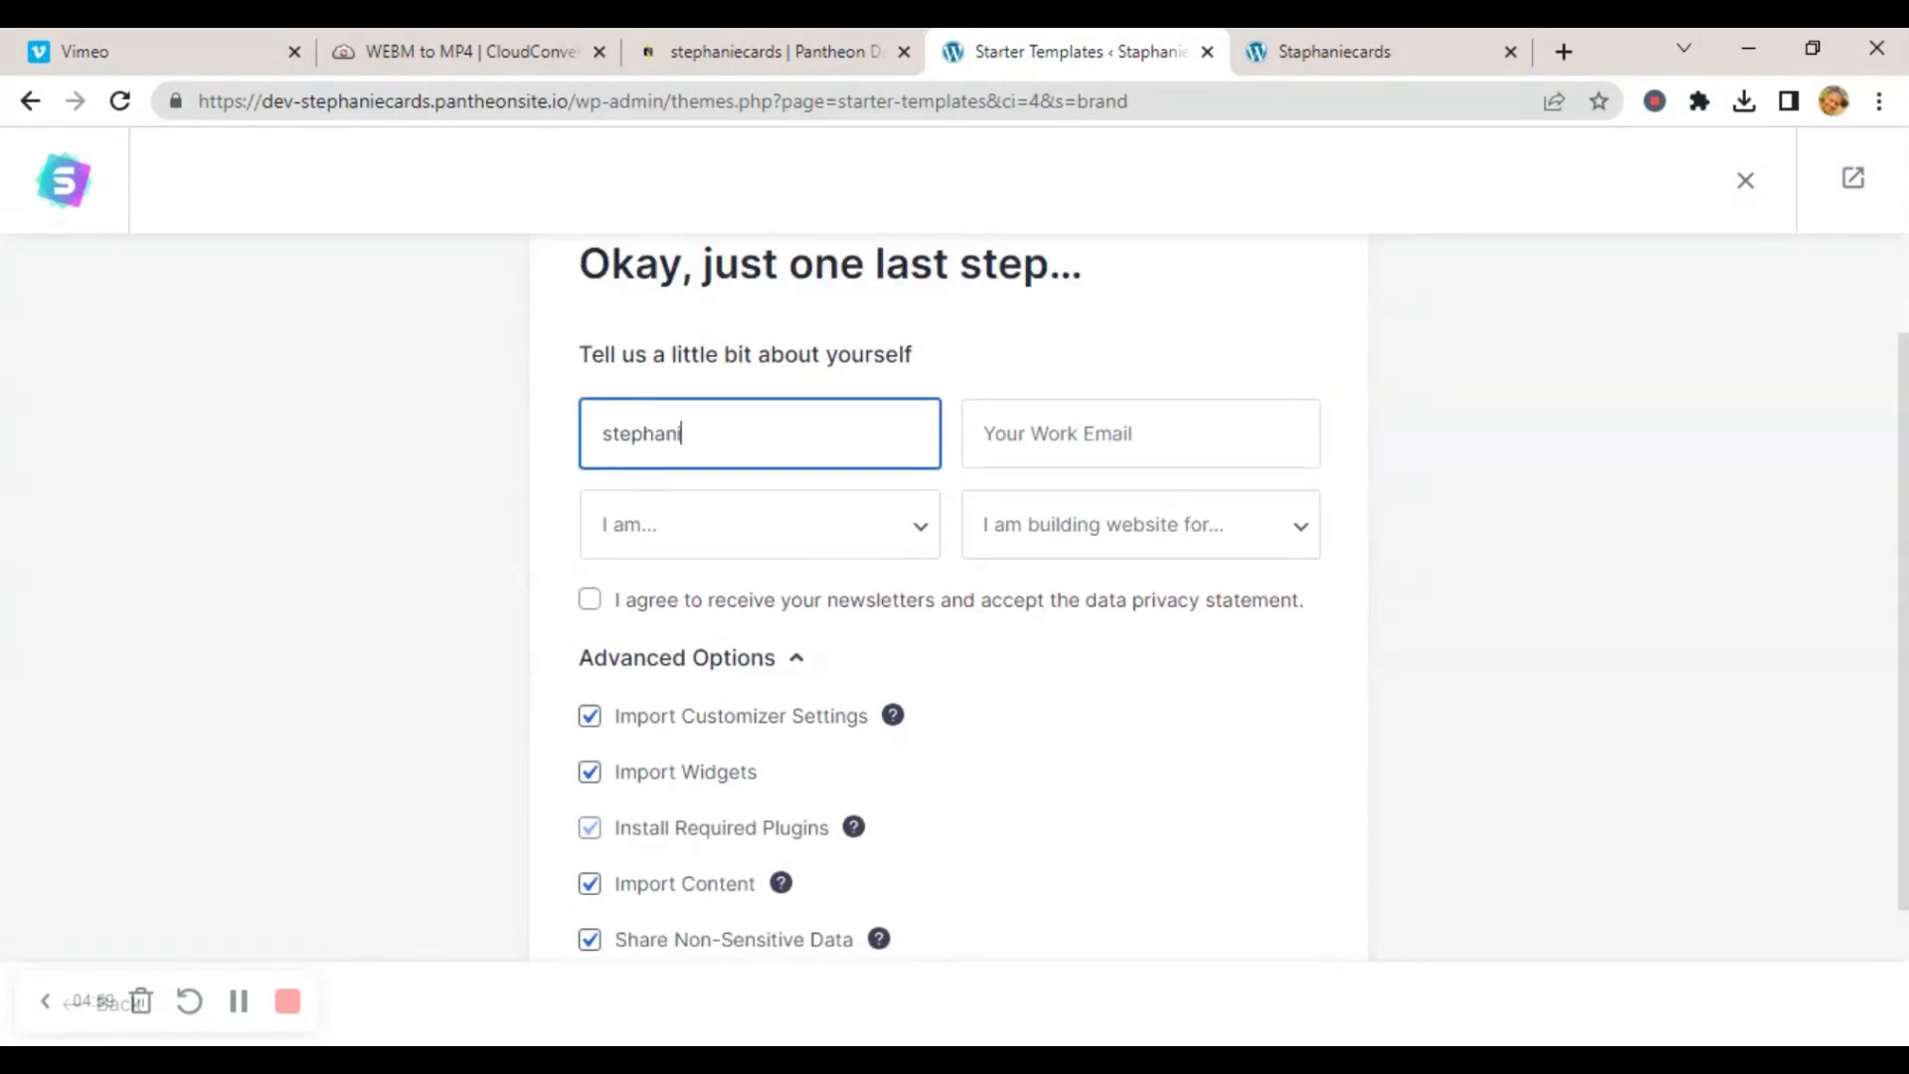
pyautogui.press('Tab')
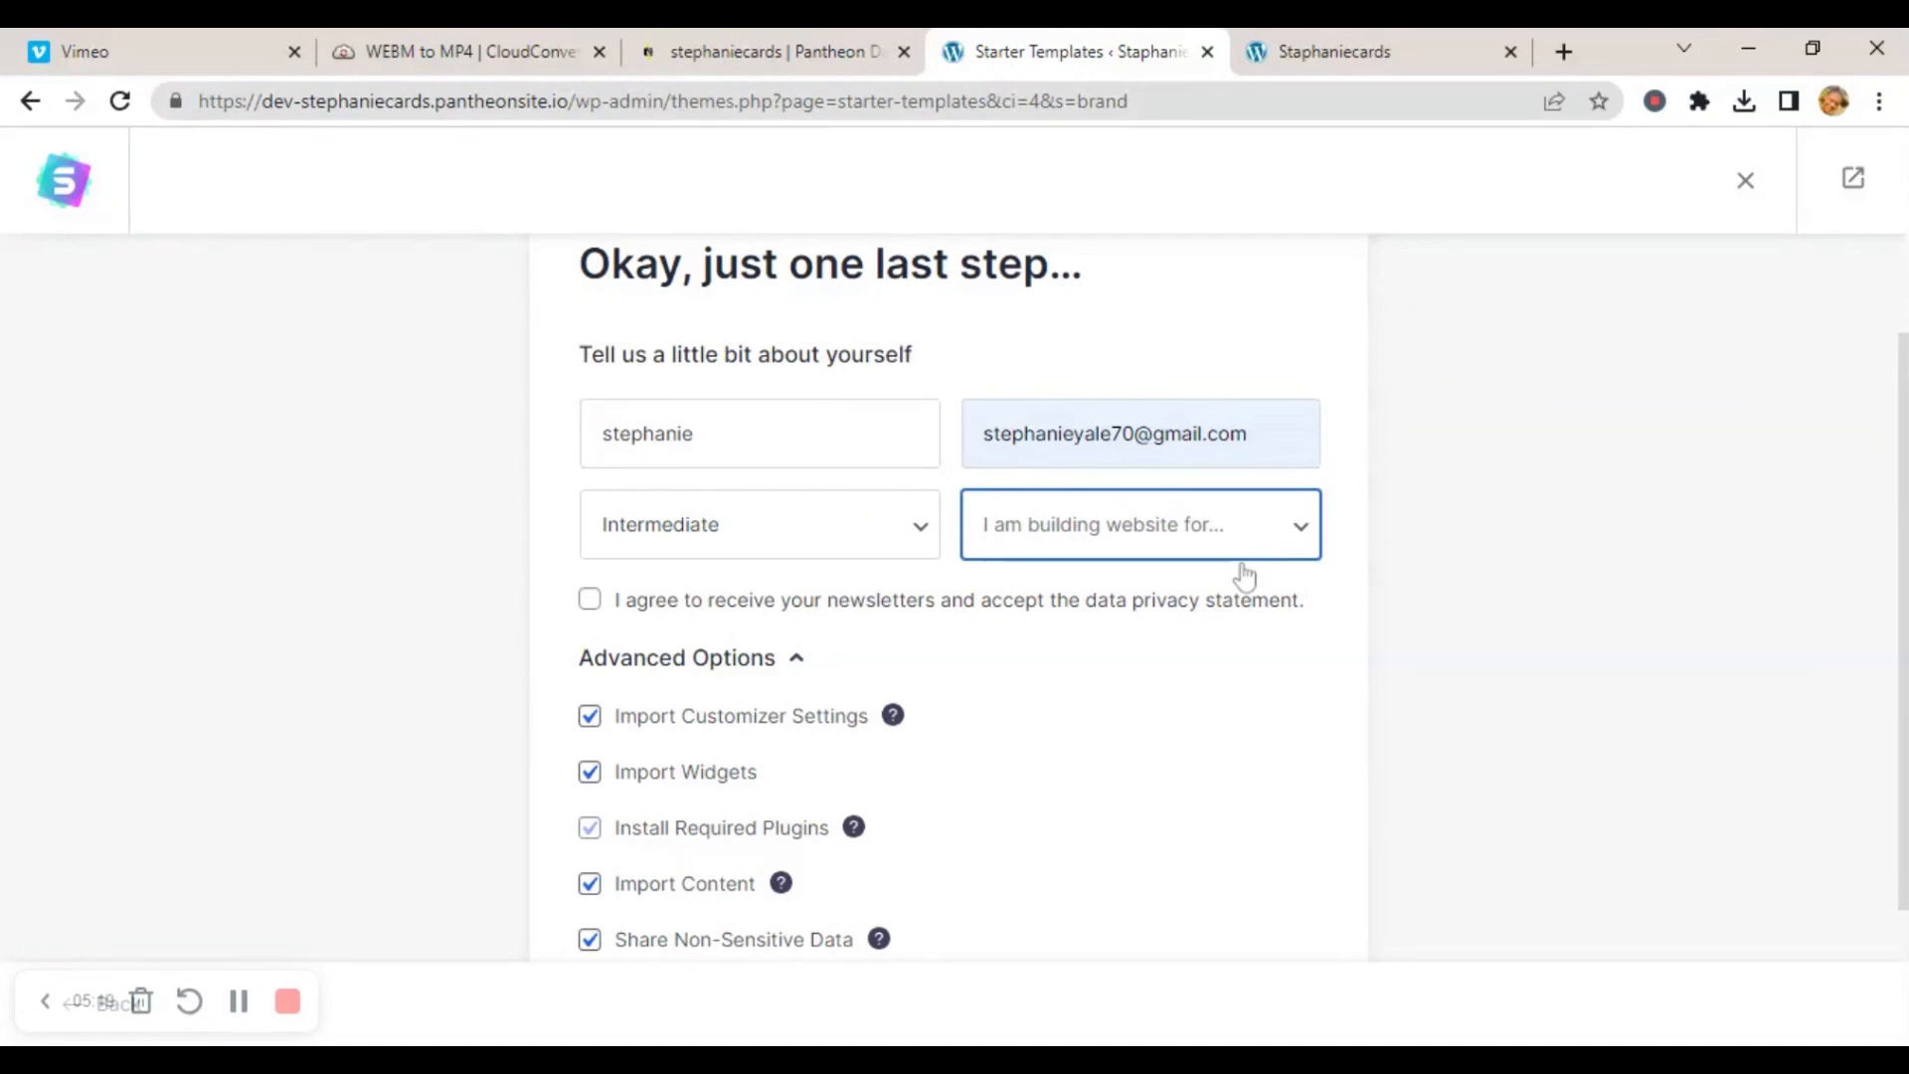
pyautogui.click(1193, 615)
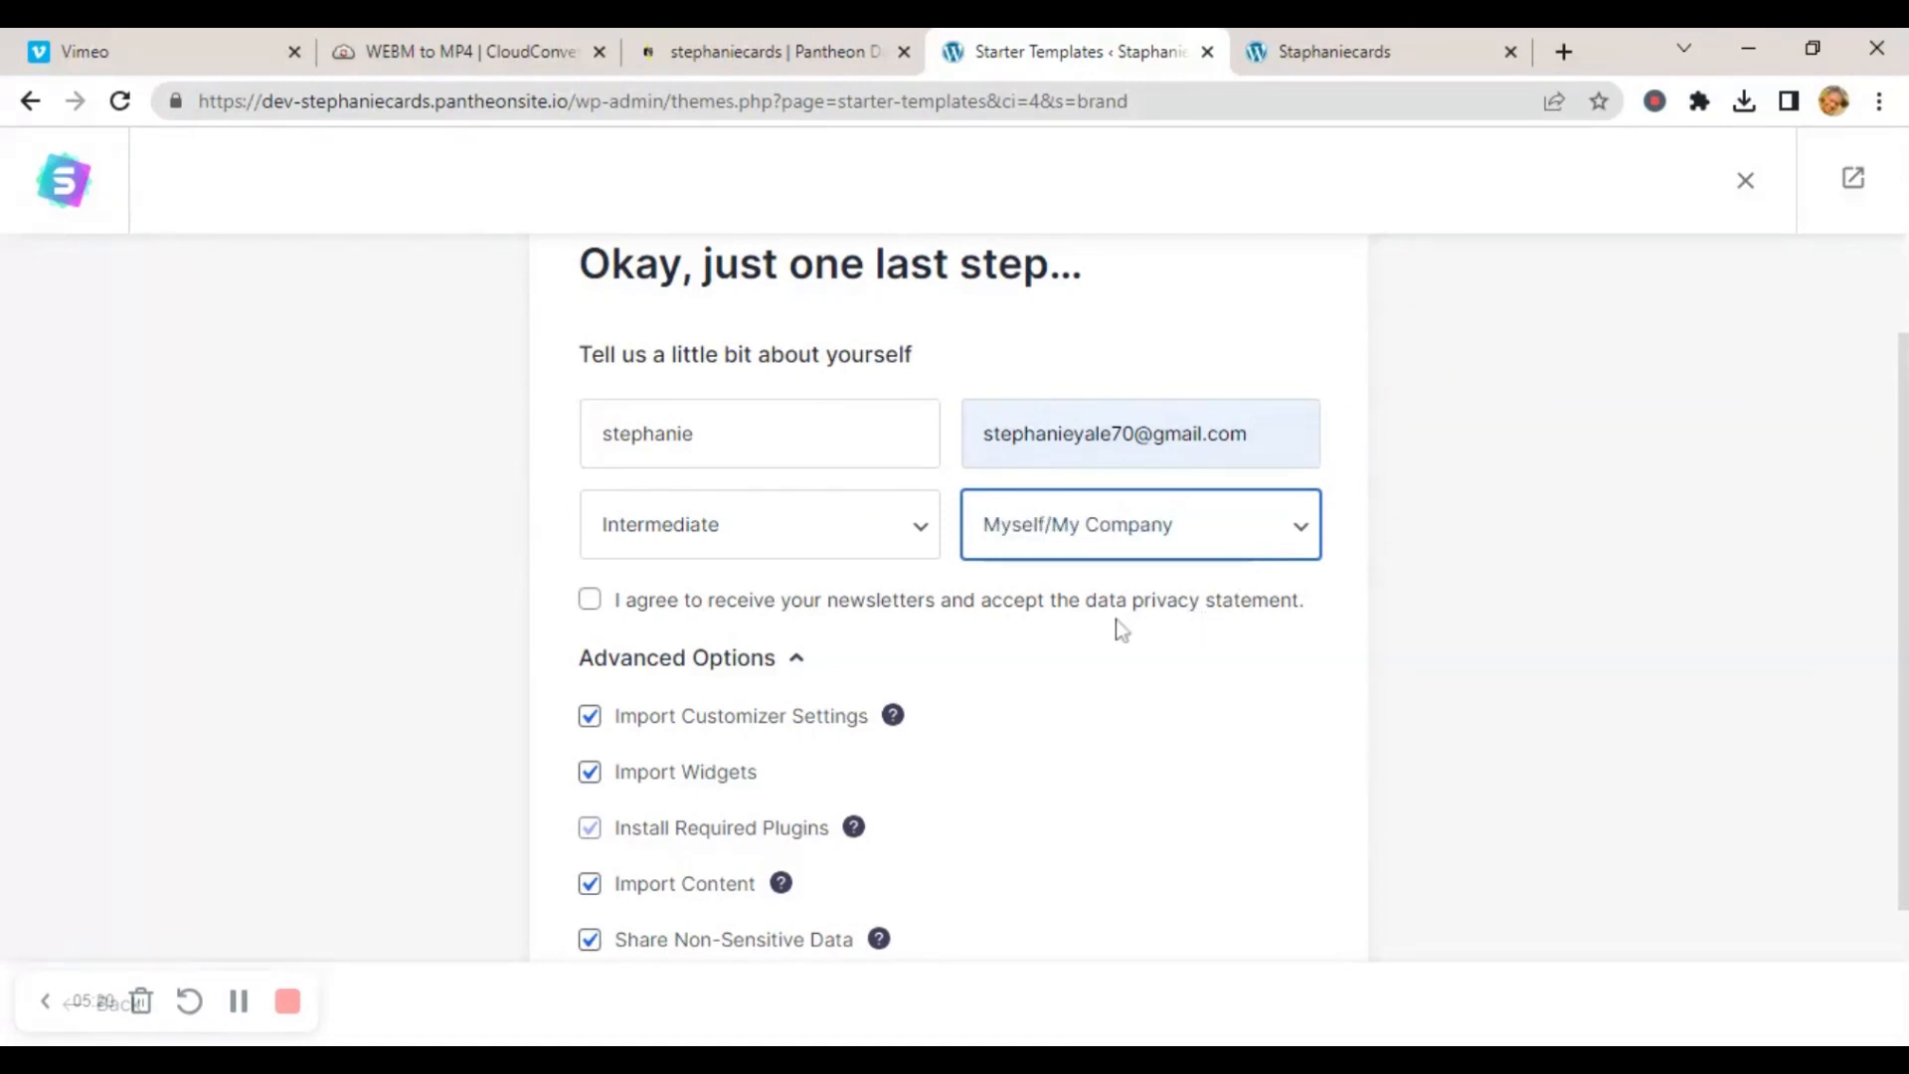
# Agree to the newsletters and data privacy statement, keep the default import options, and submit the form to build the website.
pyautogui.scroll(-1, 822, 666)
pyautogui.scroll(-1, 822, 666)
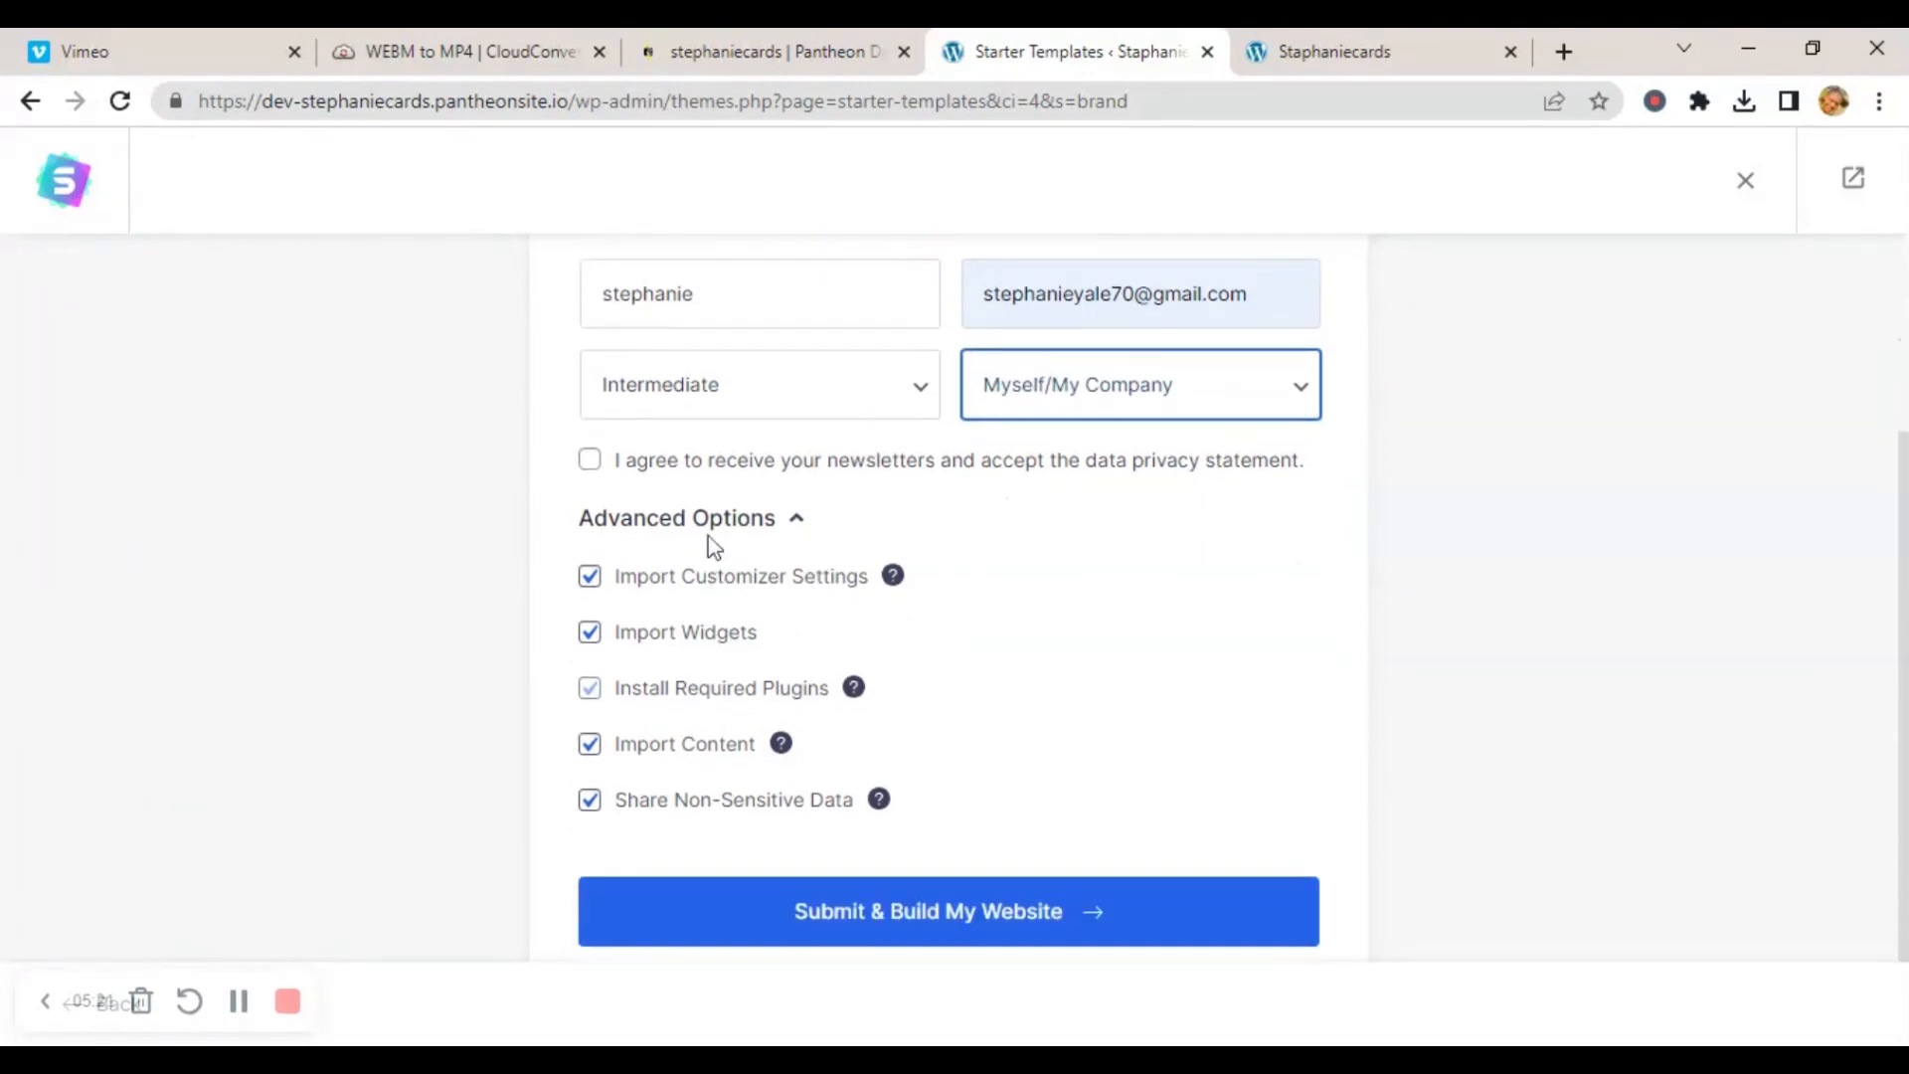
pyautogui.click(596, 494)
pyautogui.click(591, 463)
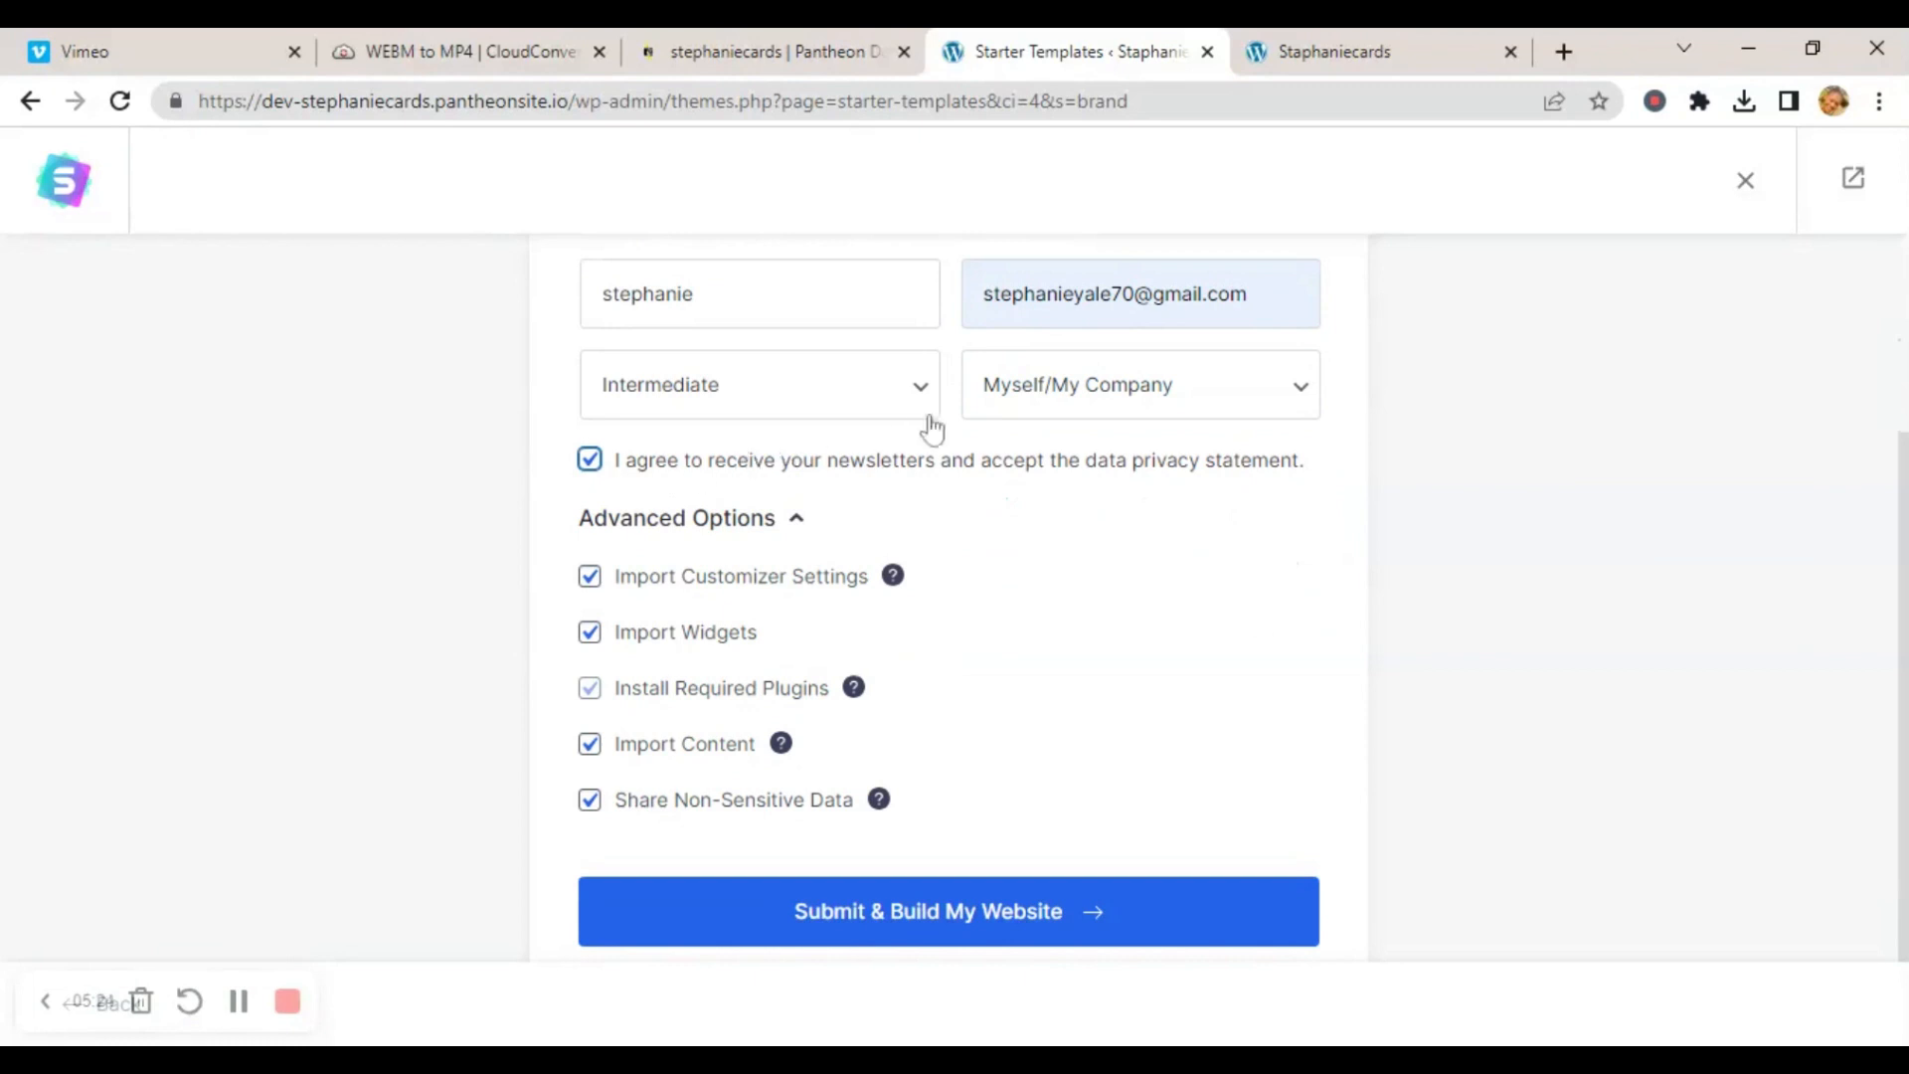
pyautogui.scroll(-1, 950, 623)
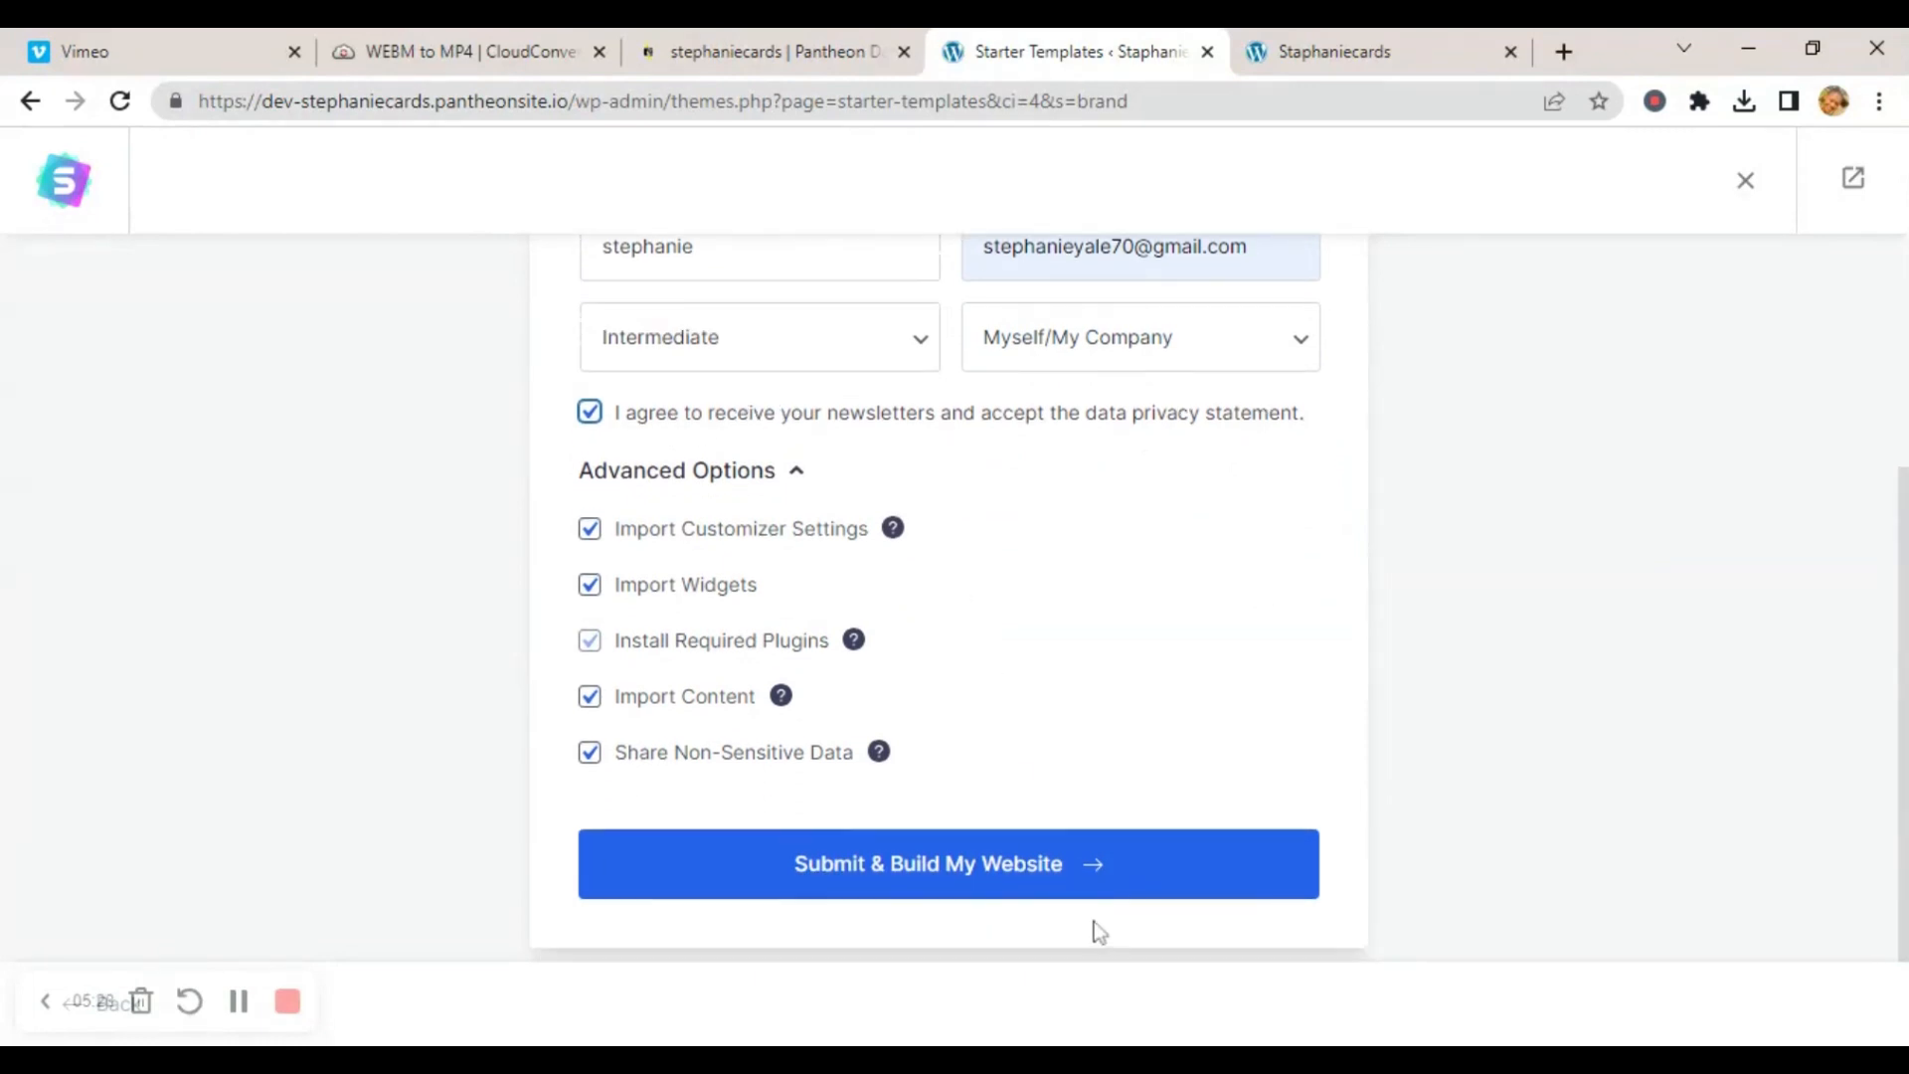
pyautogui.click(1029, 853)
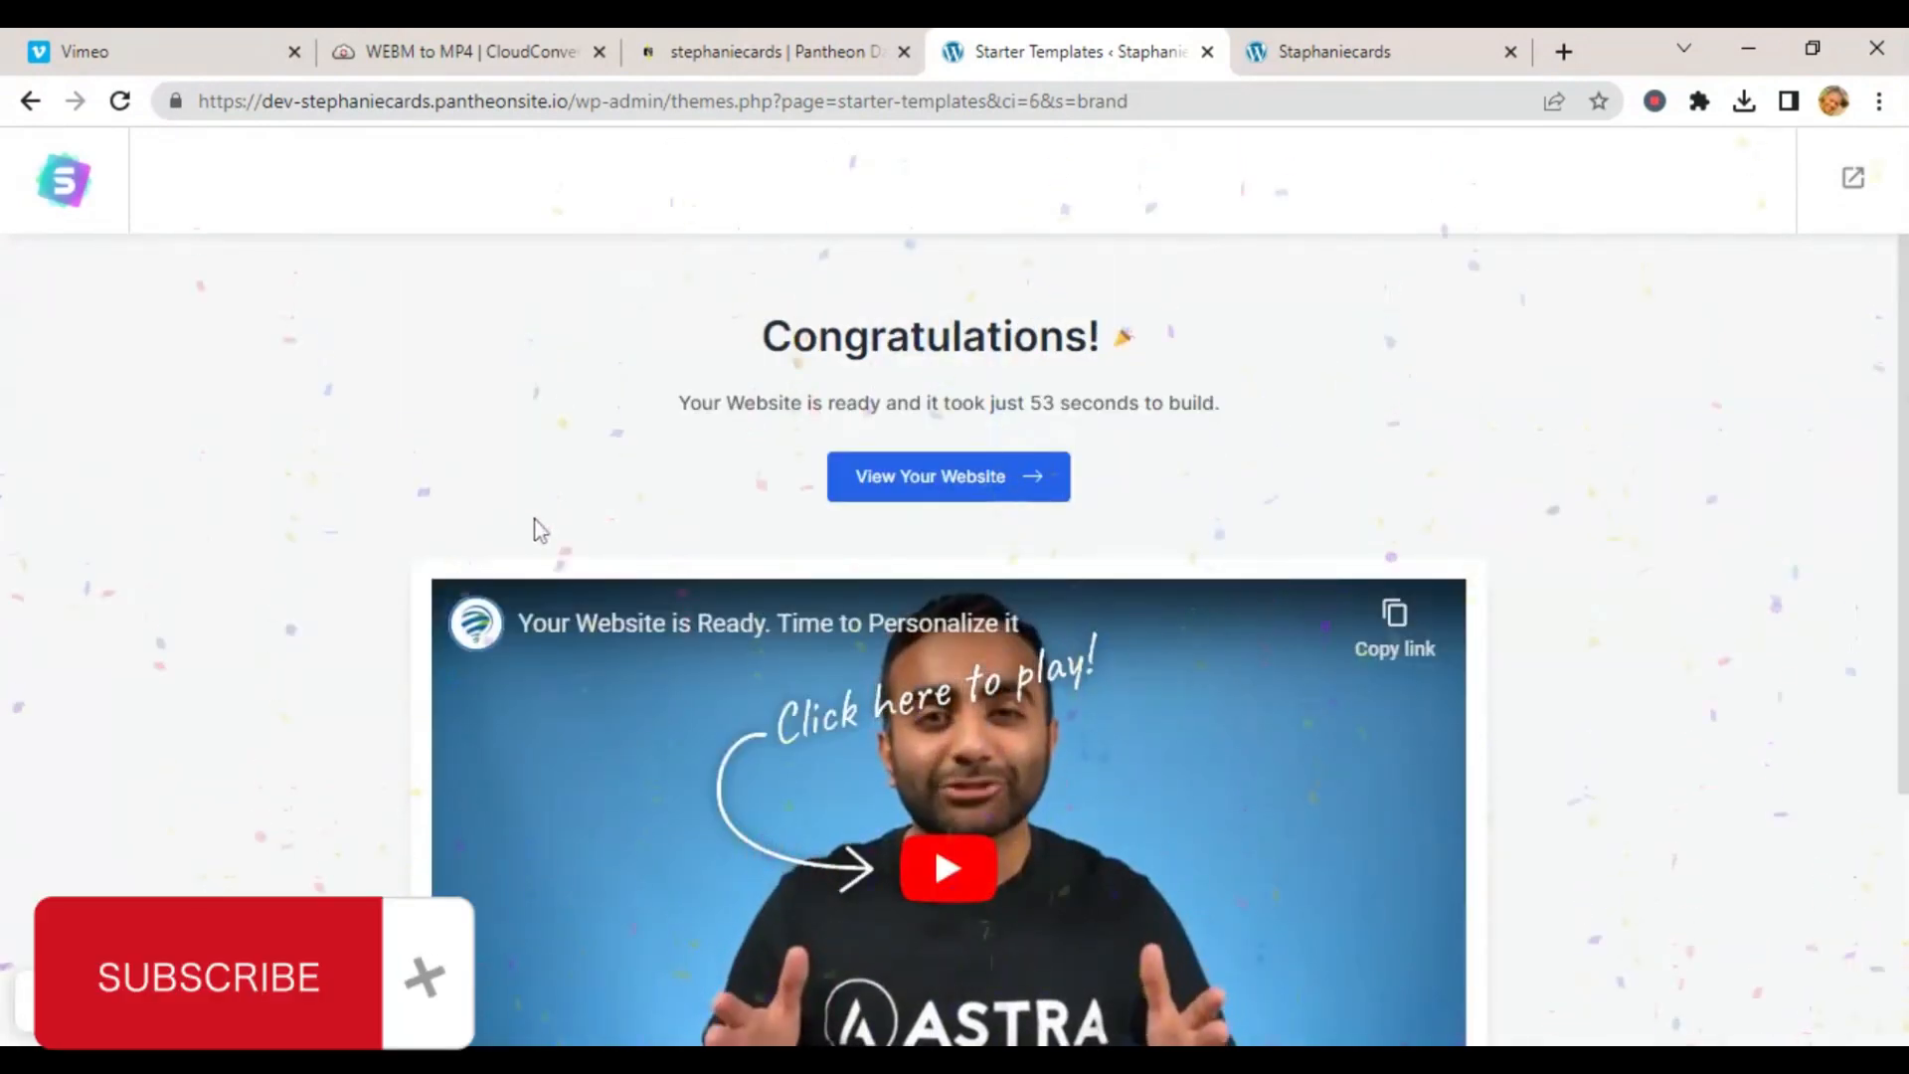
# Open the finished website and look through its homepage from the hero banner down to the footer.
pyautogui.scroll(-1, 550, 519)
pyautogui.scroll(1, 573, 509)
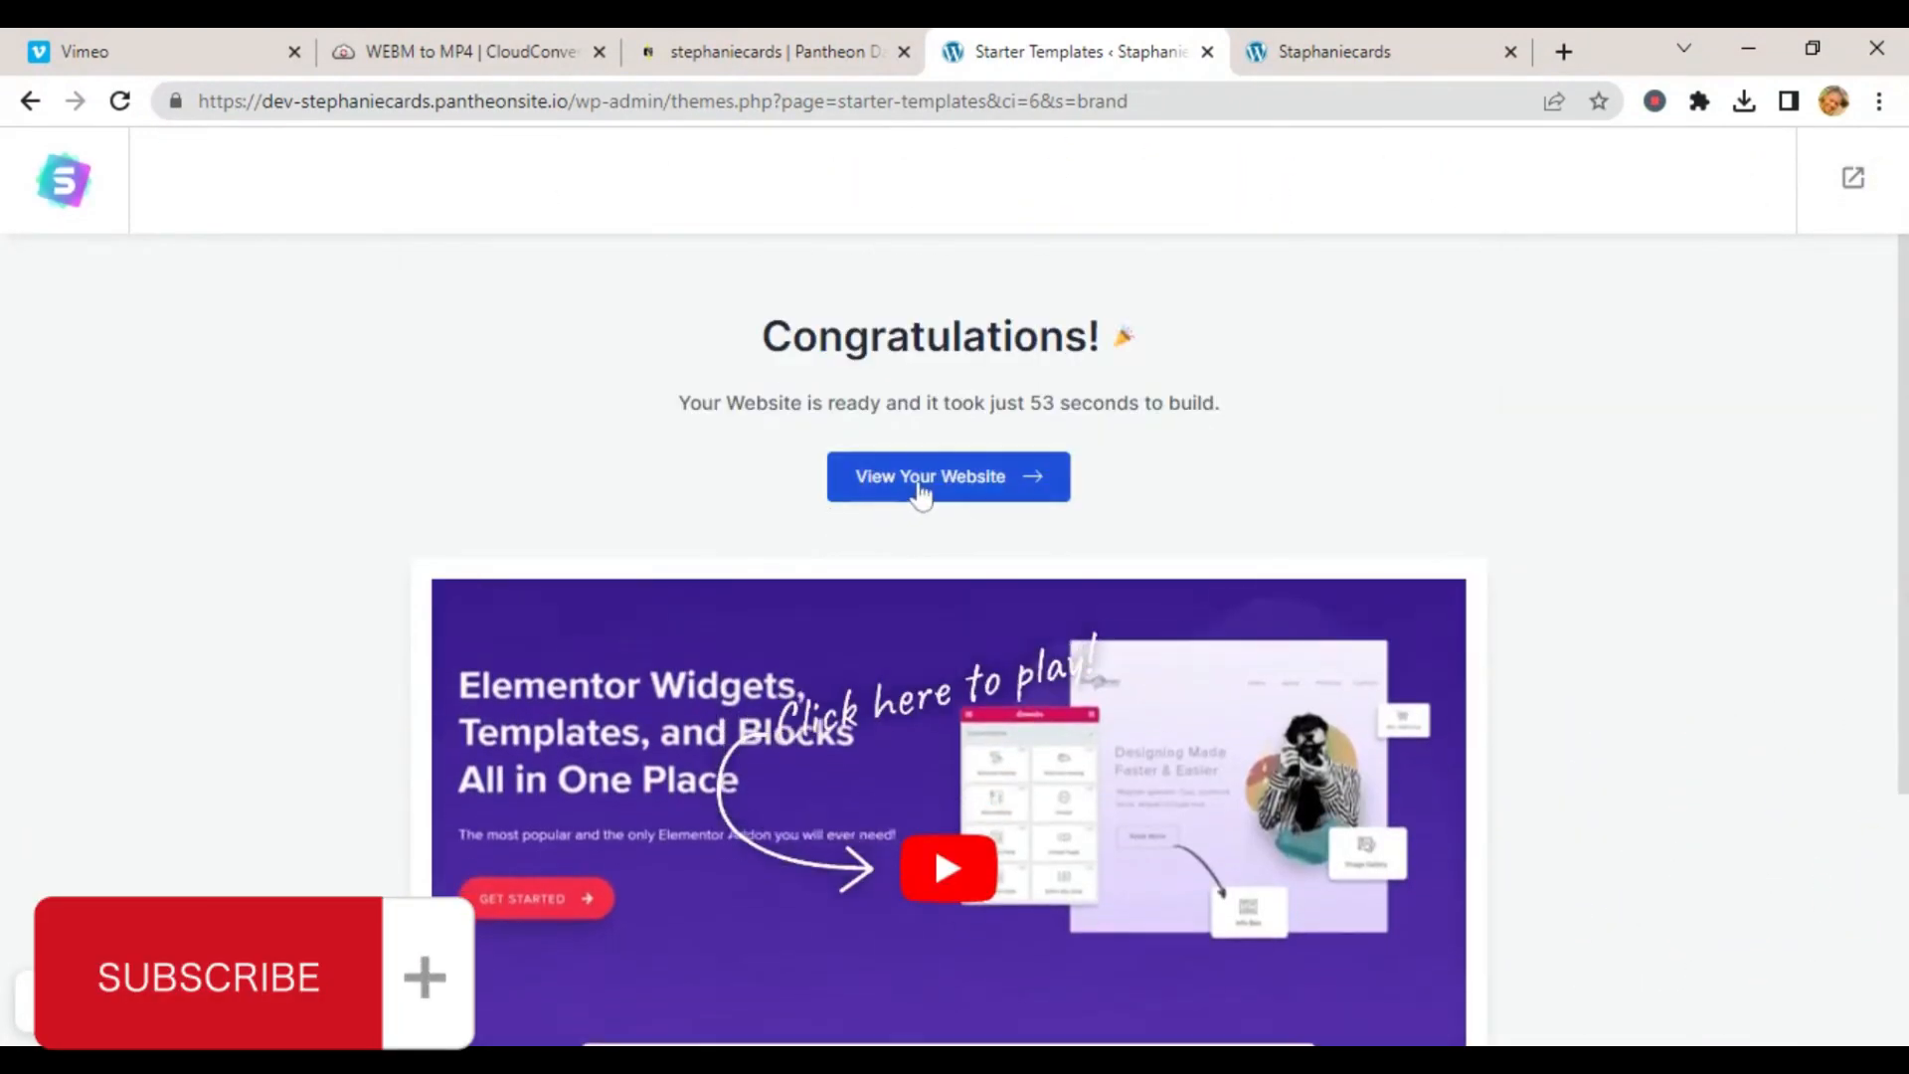
pyautogui.click(875, 483)
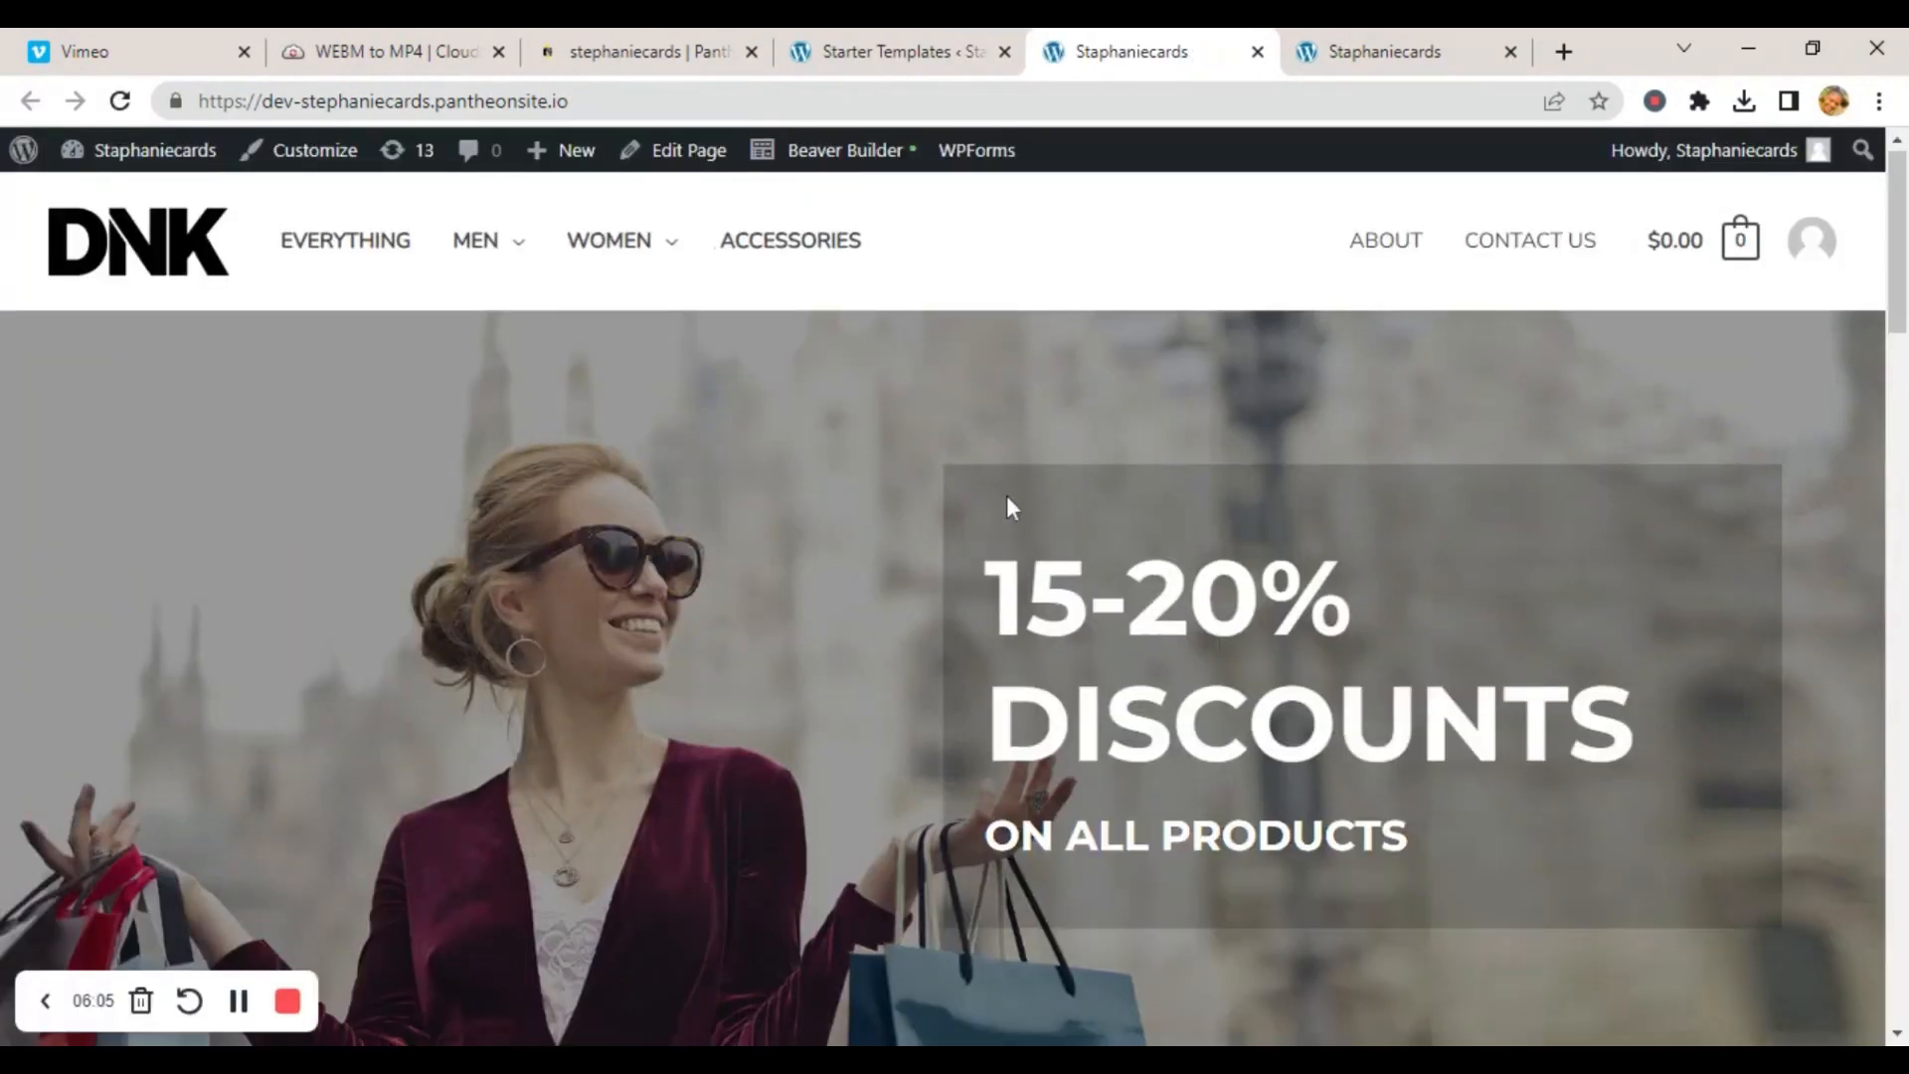
pyautogui.scroll(-7, 1006, 511)
pyautogui.scroll(-15, 1016, 498)
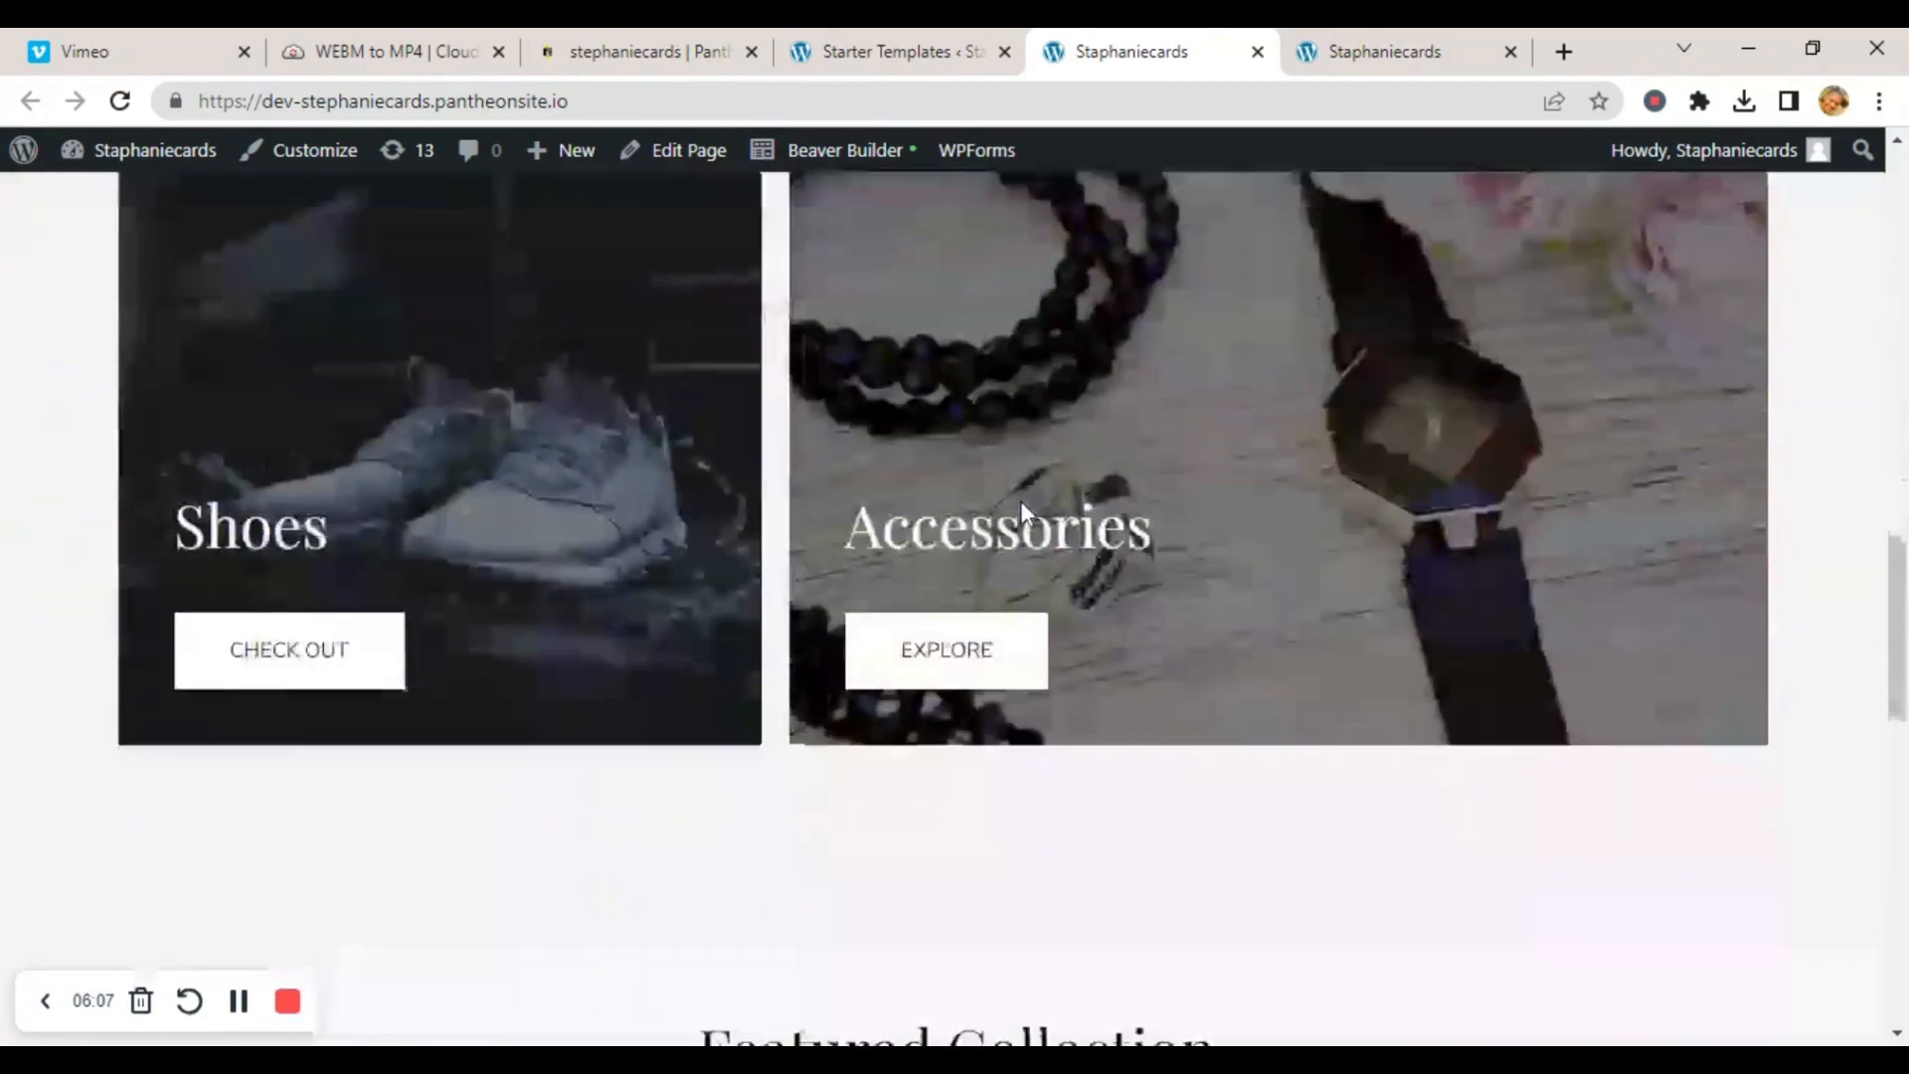
pyautogui.scroll(-3, 1024, 514)
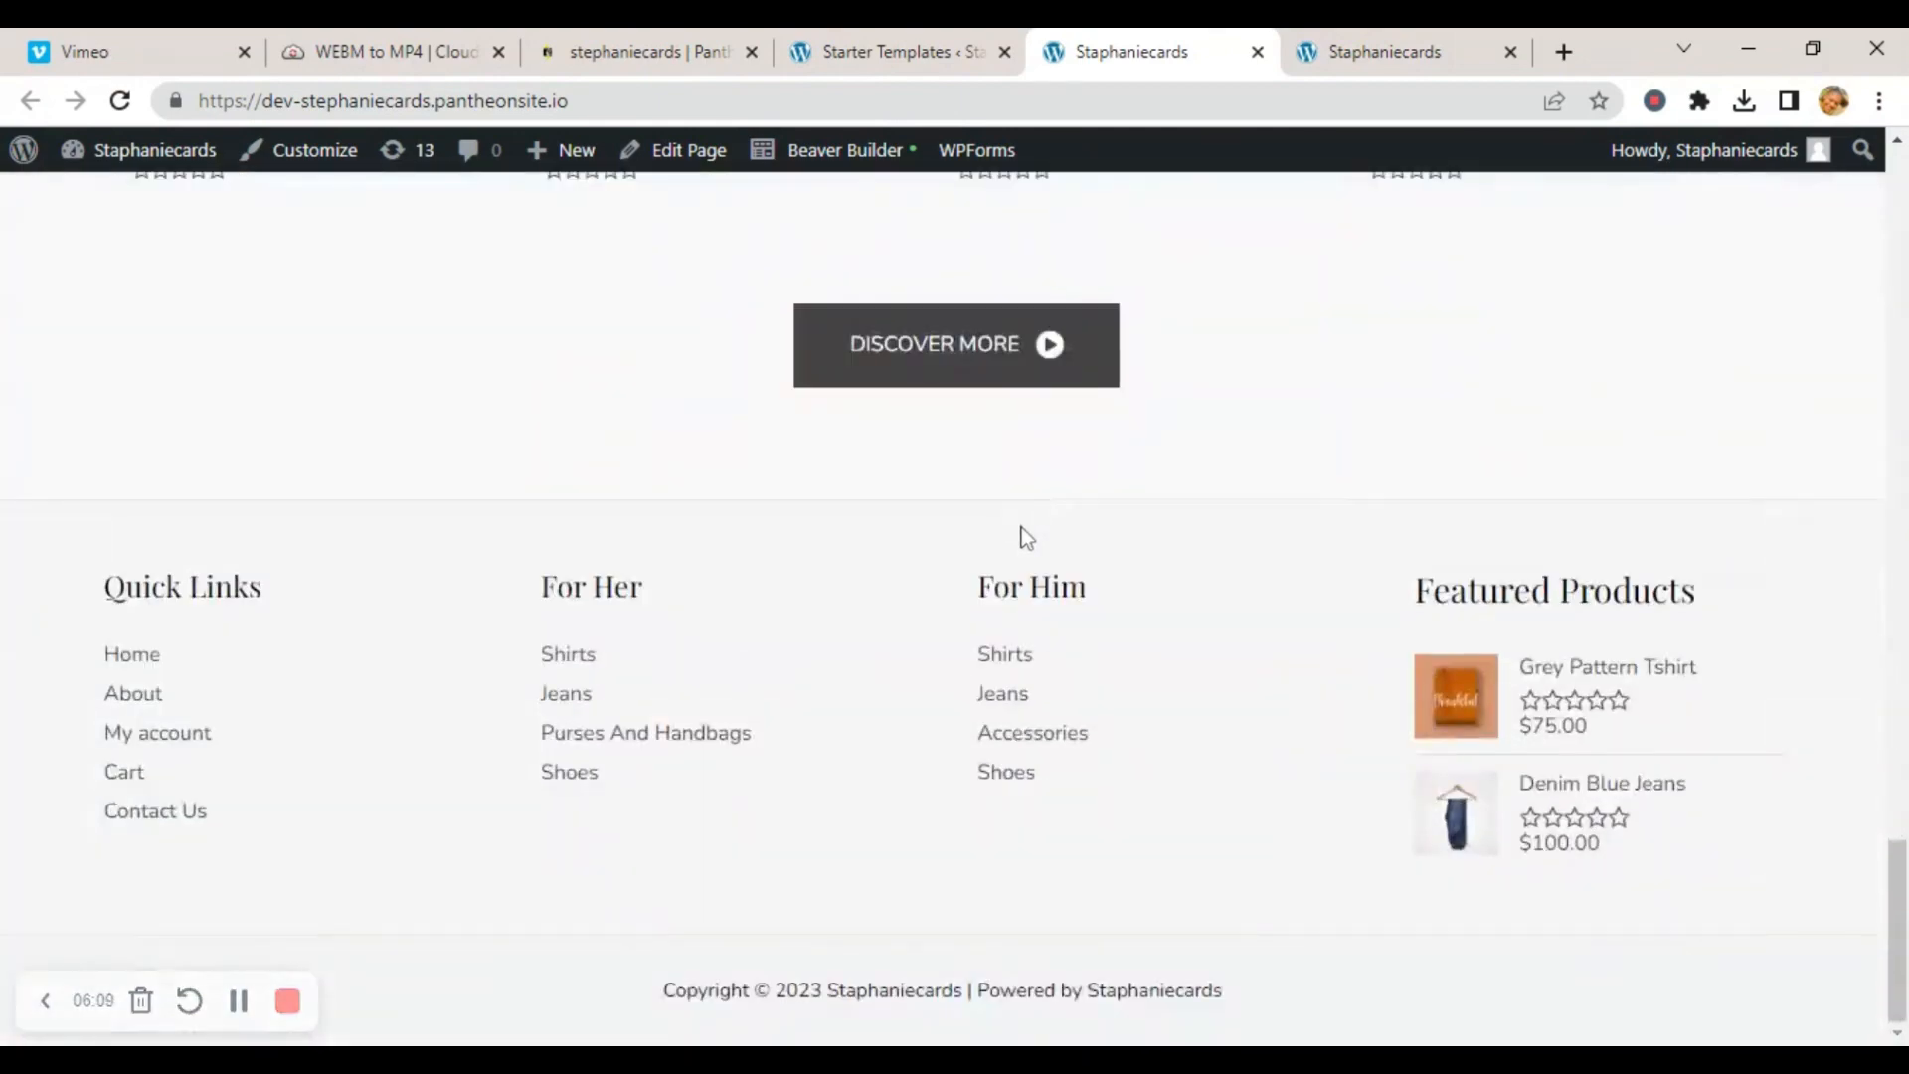
pyautogui.scroll(20, 1027, 537)
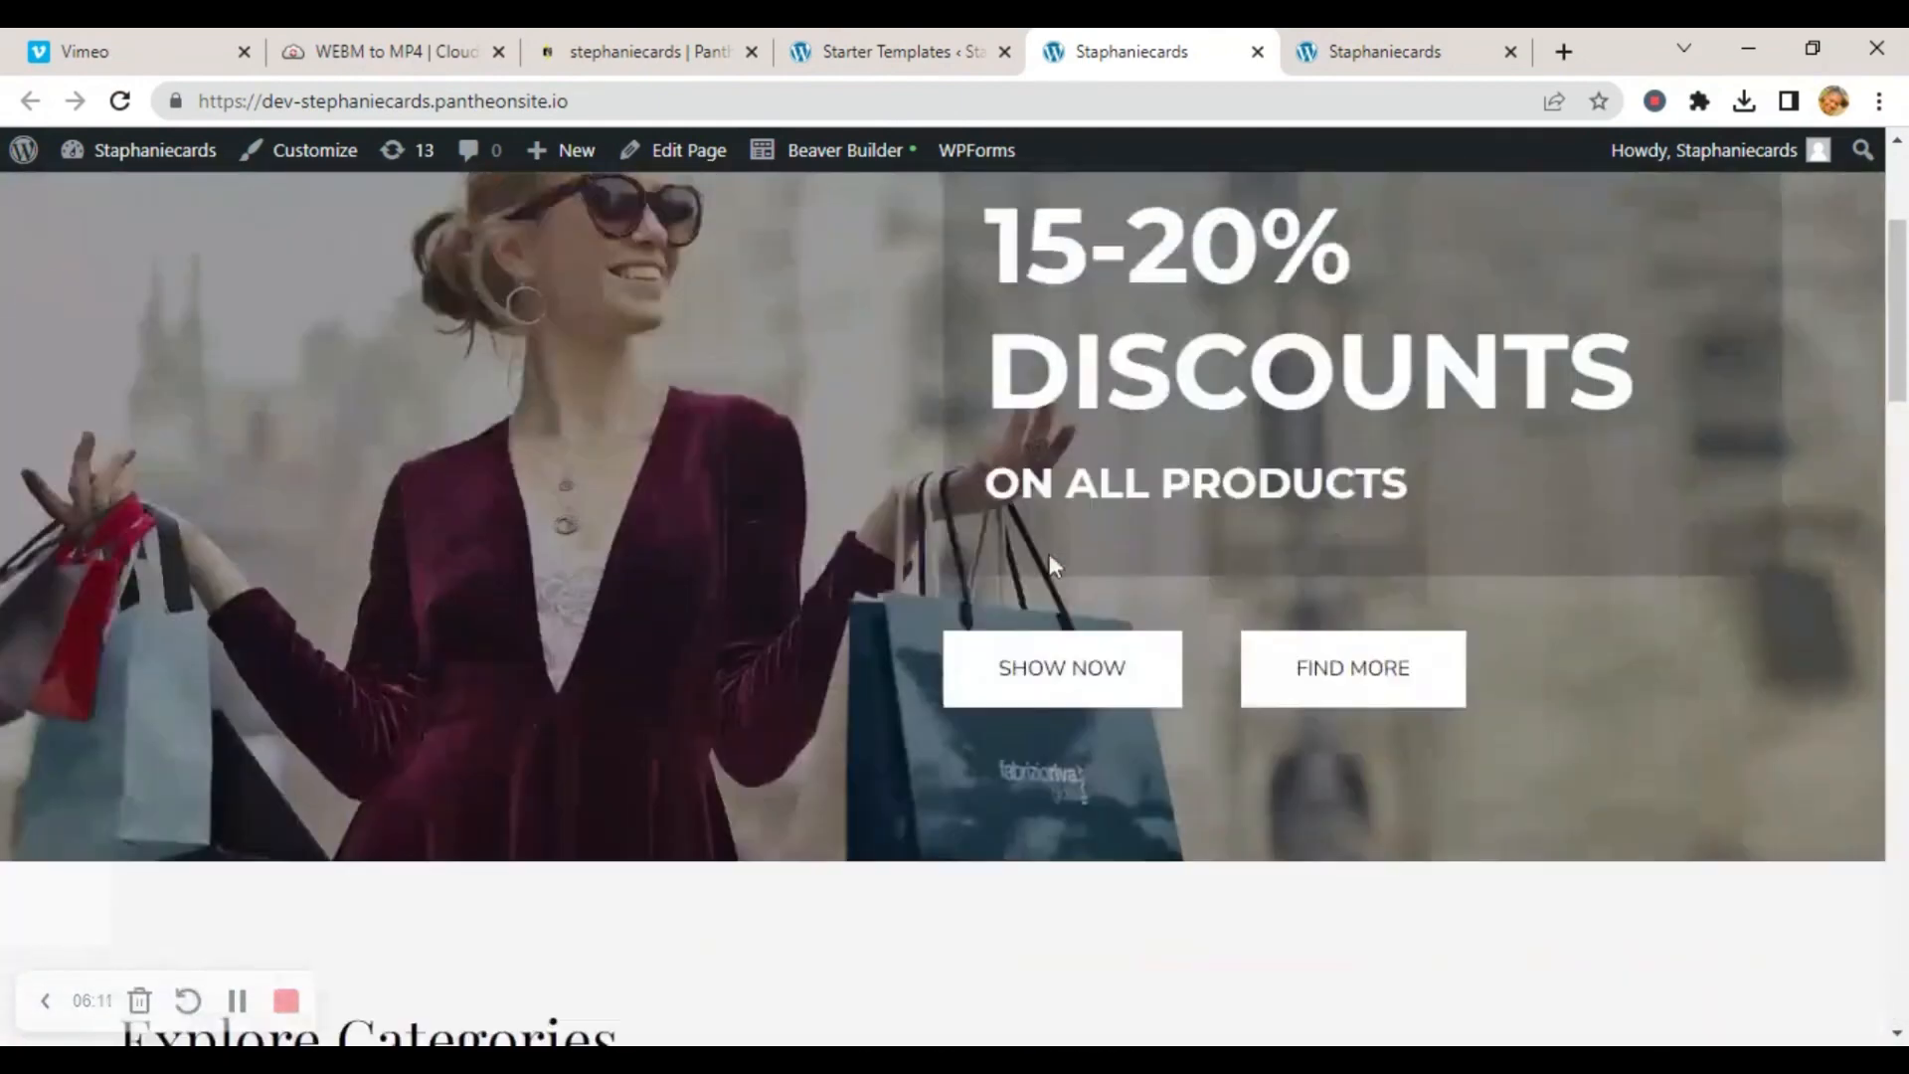
pyautogui.scroll(4, 1050, 556)
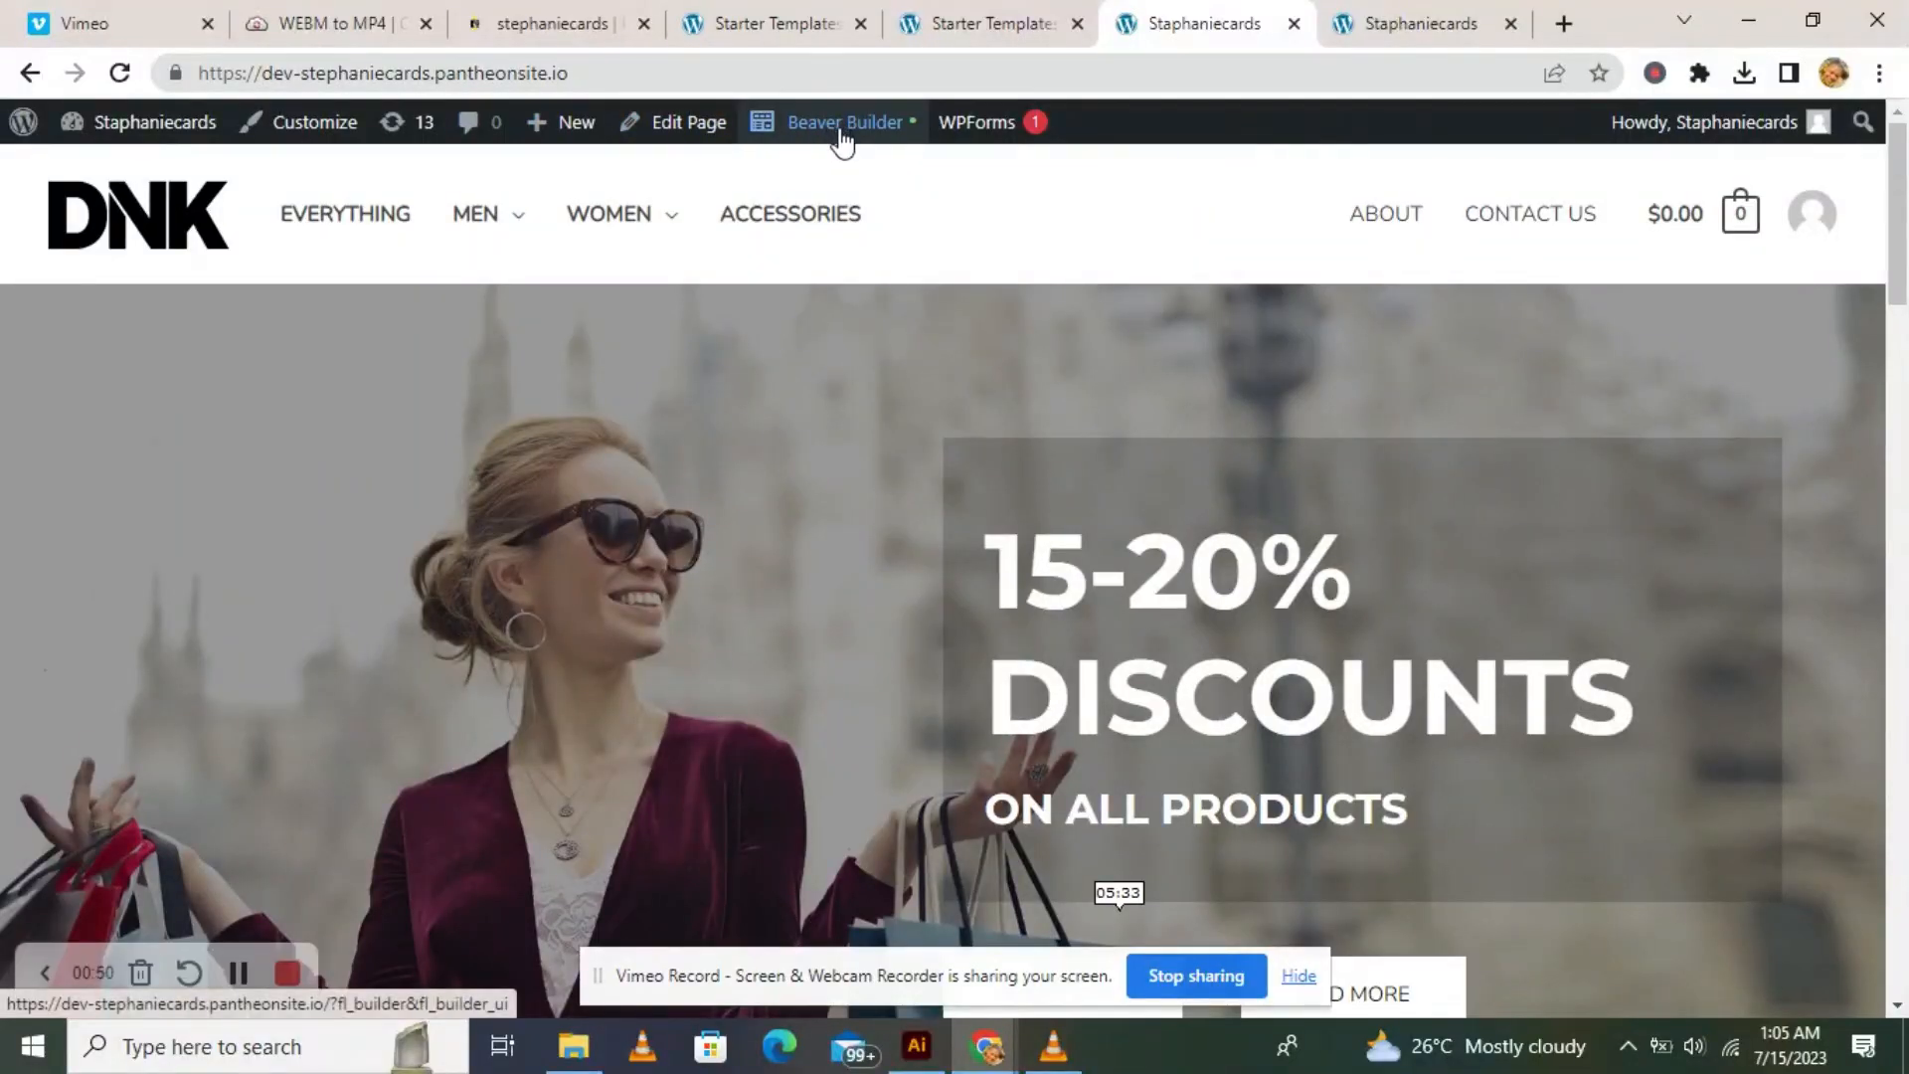
# Open the homepage in Beaver Builder and change the hero banner's main heading to "The BEST BAGS".
pyautogui.click(840, 132)
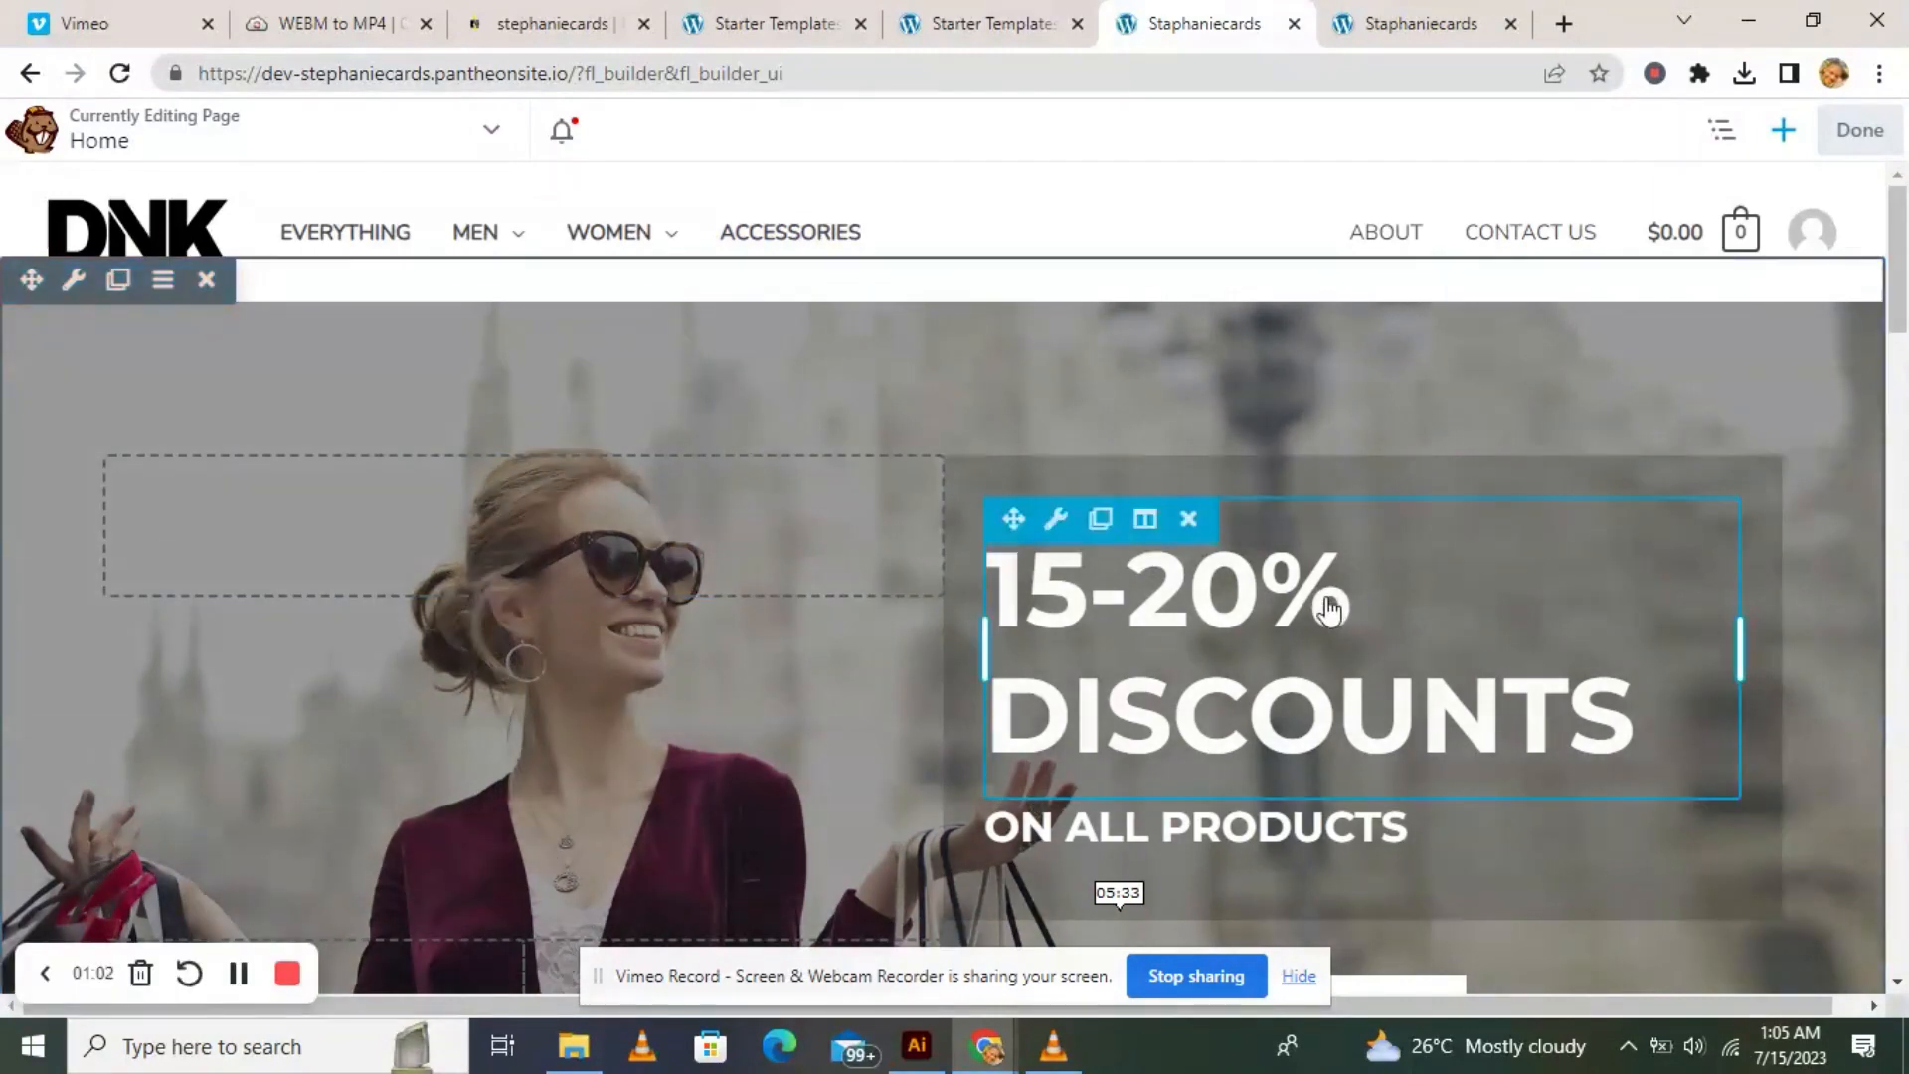
pyautogui.scroll(-2, 1333, 605)
pyautogui.scroll(-2, 1348, 606)
pyautogui.click(1397, 376)
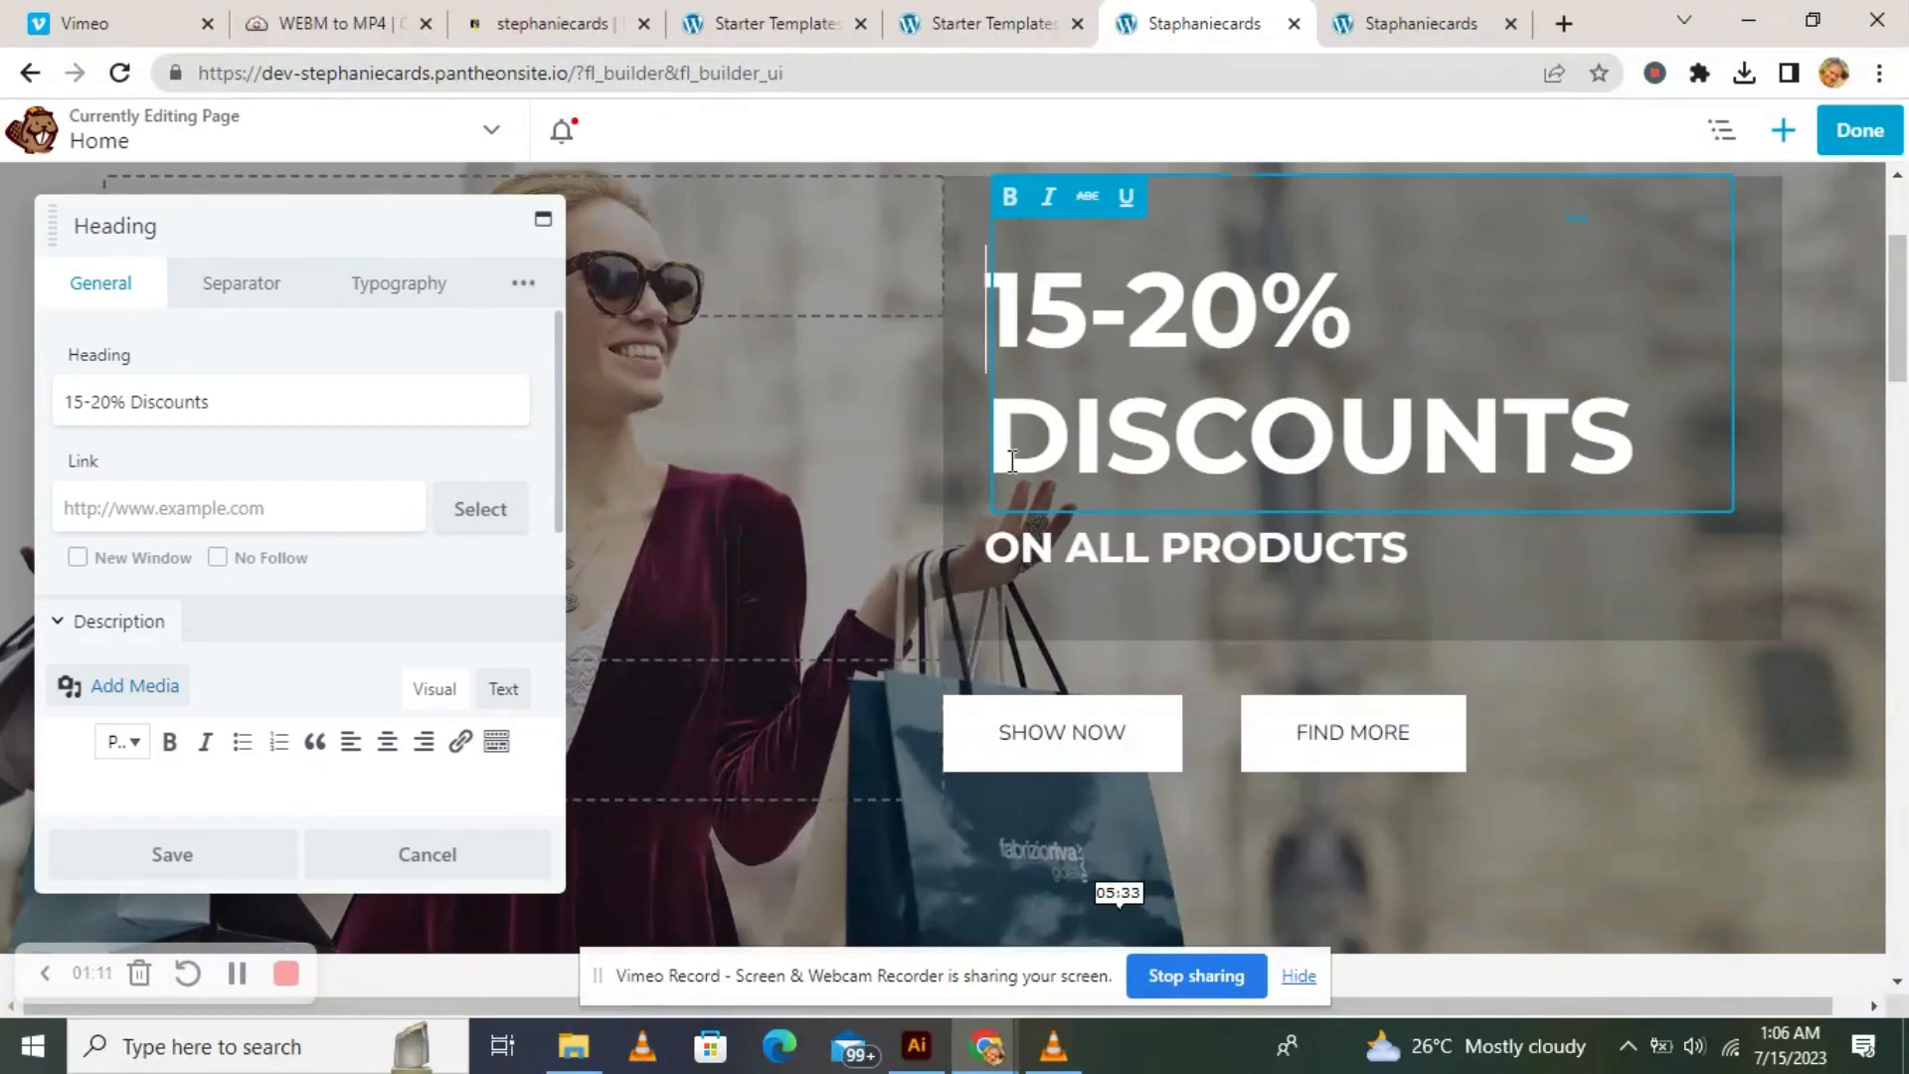
pyautogui.click(228, 403)
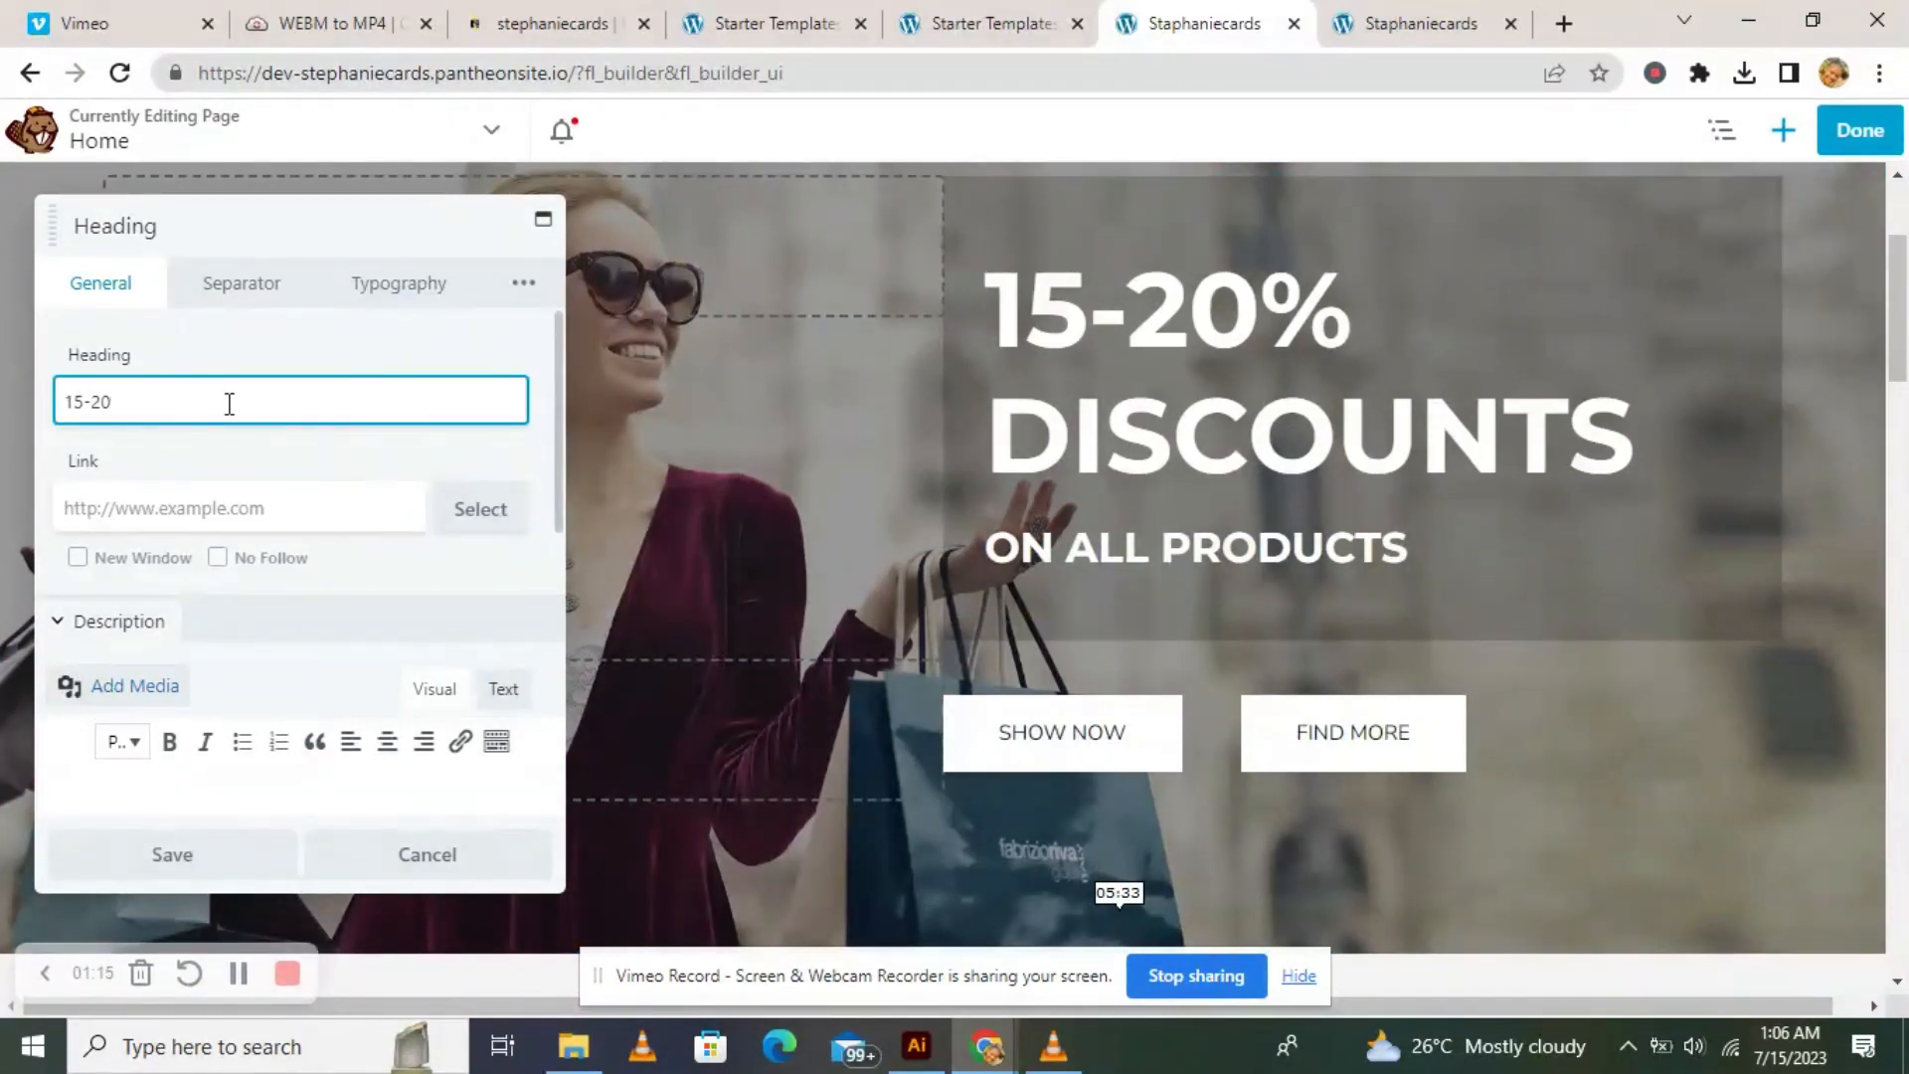
pyautogui.press('BackSpace')
pyautogui.press('BackSpace')
pyautogui.press('BackSpace')
pyautogui.press('BackSpace')
pyautogui.press('BackSpace')
pyautogui.write('Th')
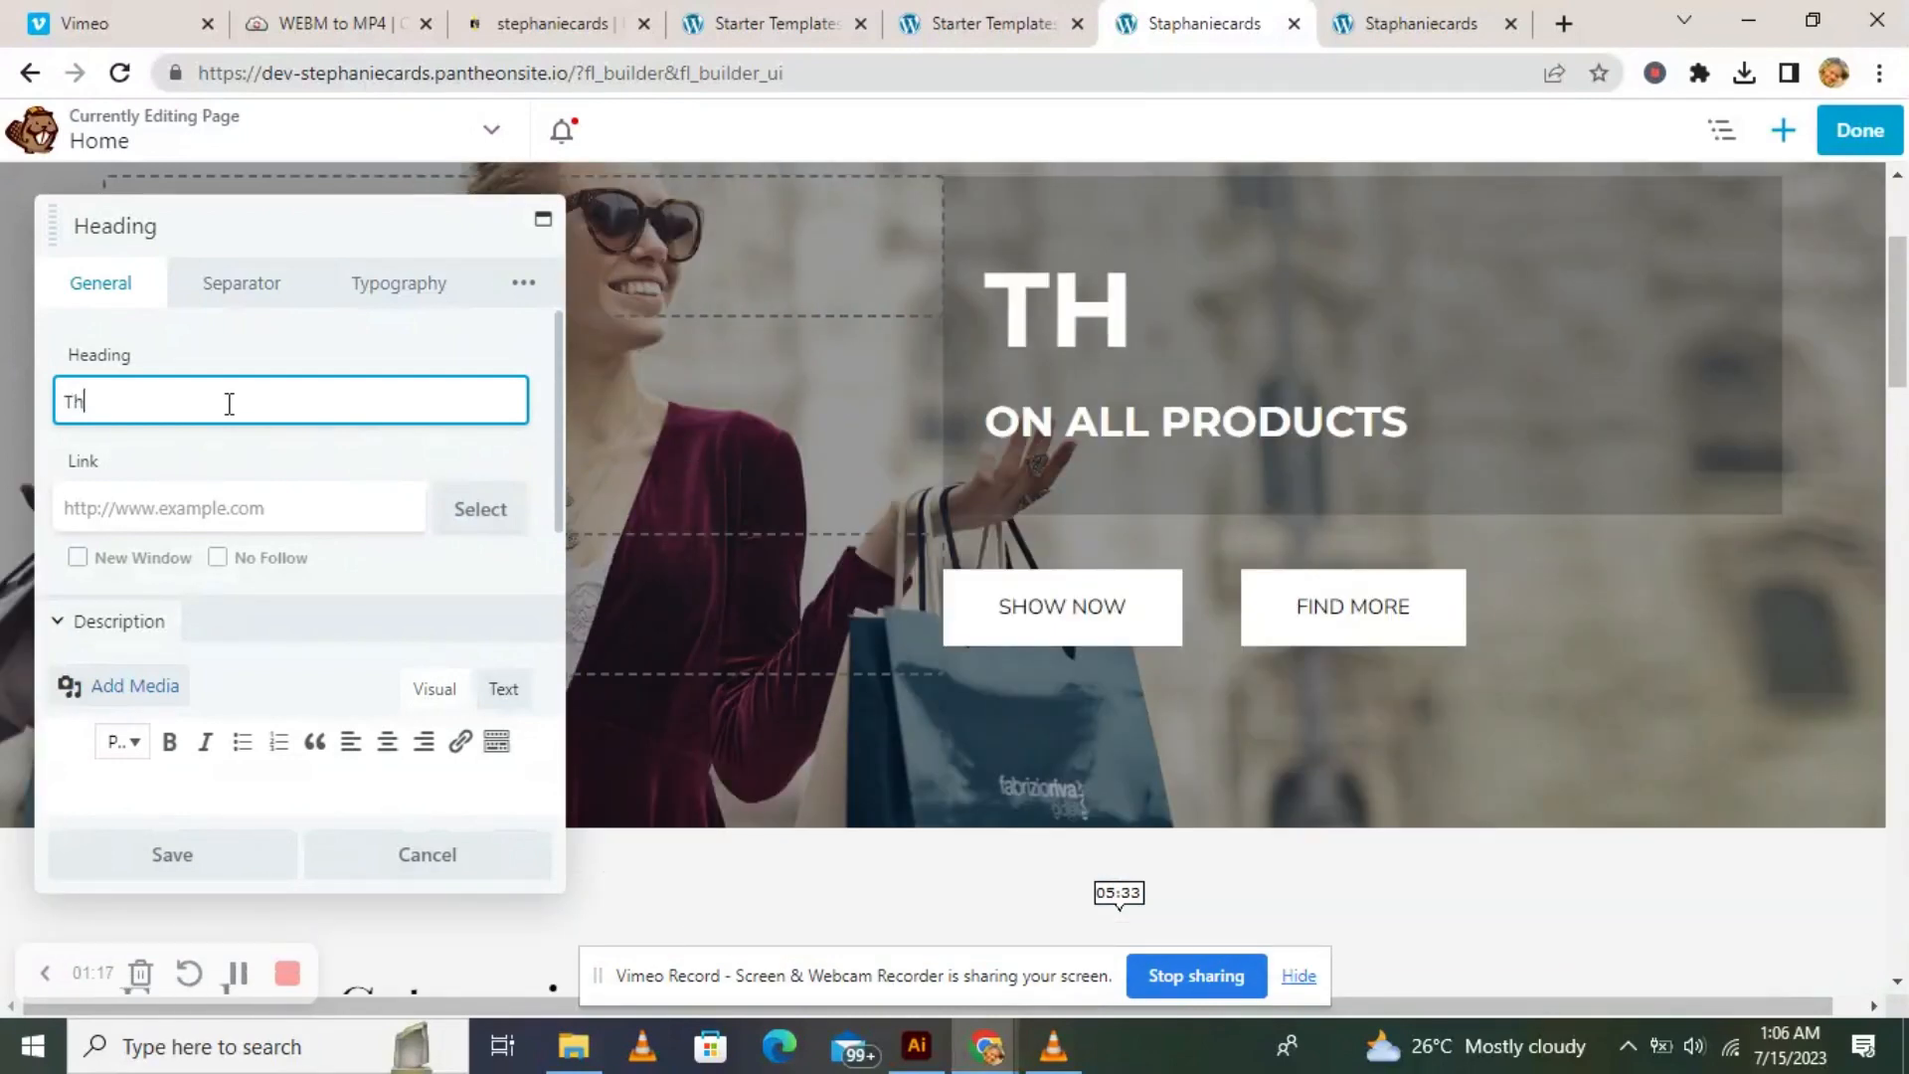
pyautogui.write('e BEST')
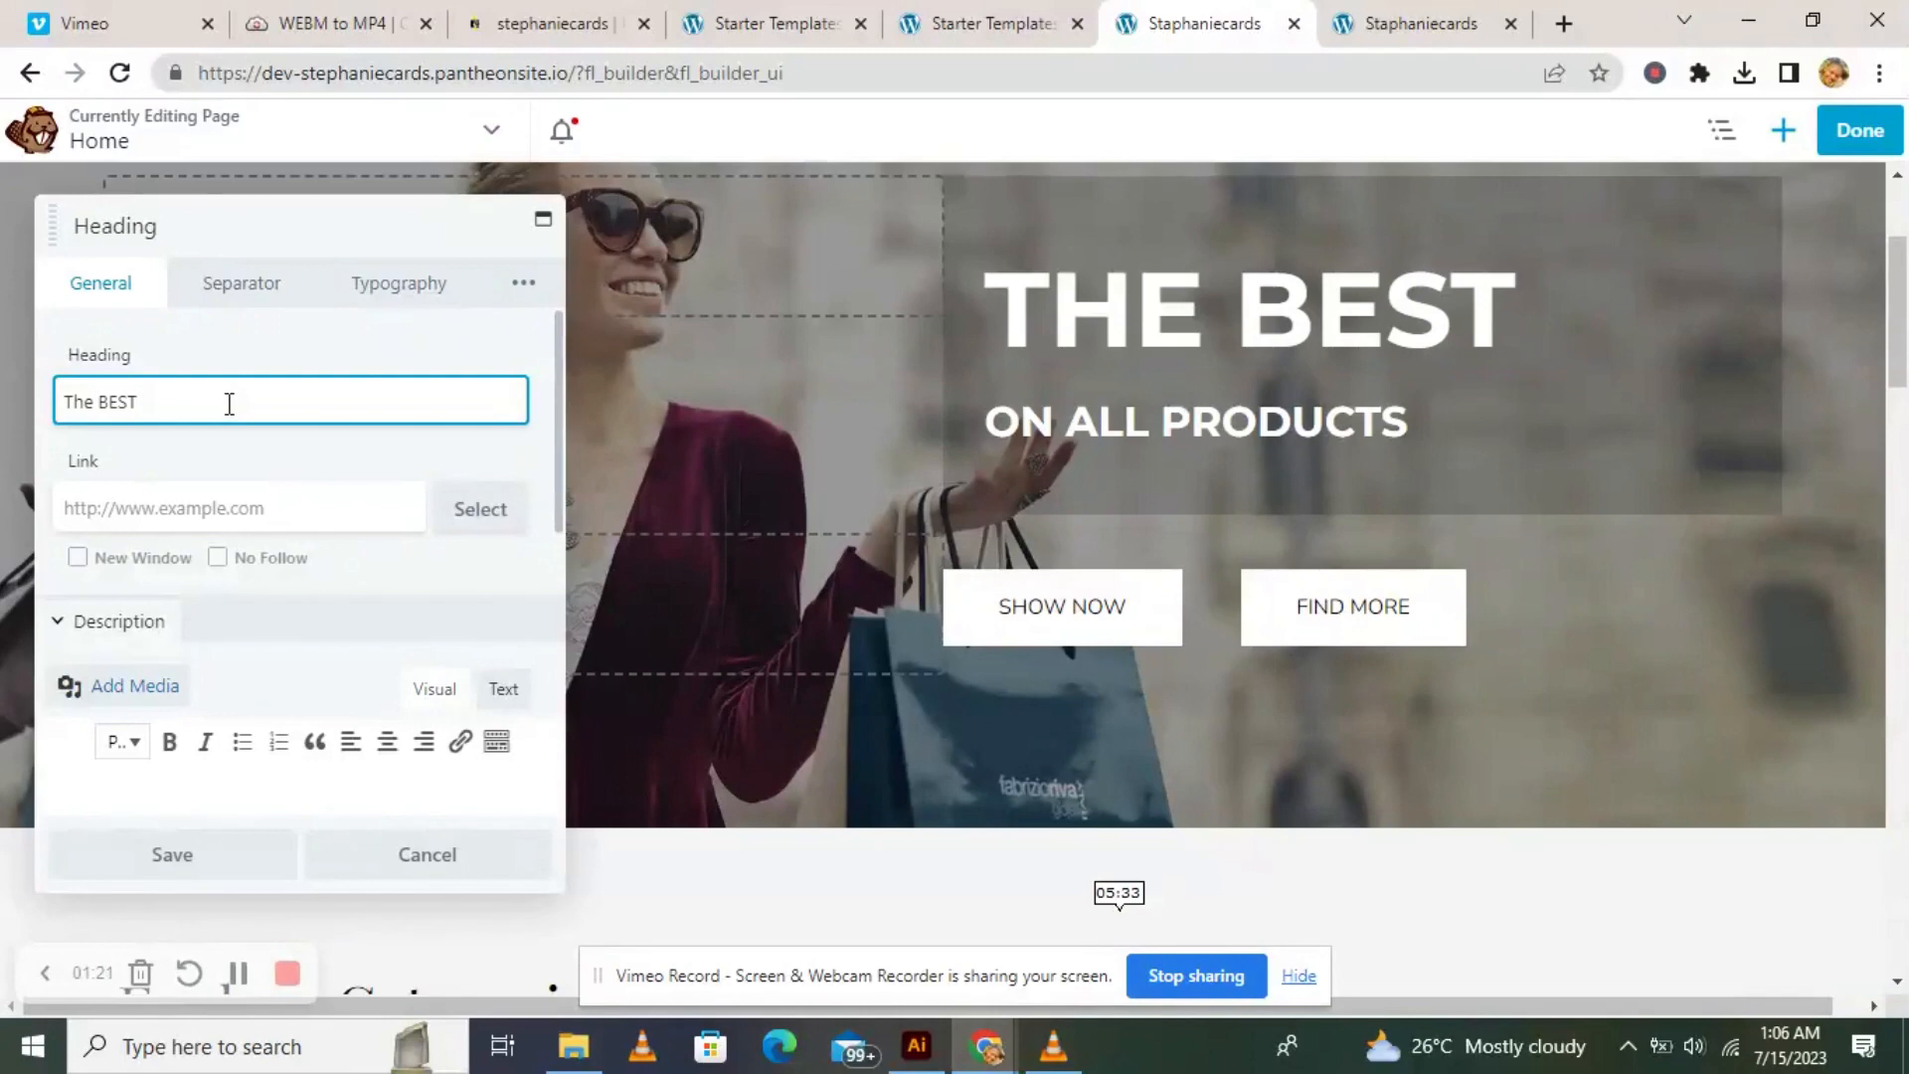
pyautogui.write(' BAGS')
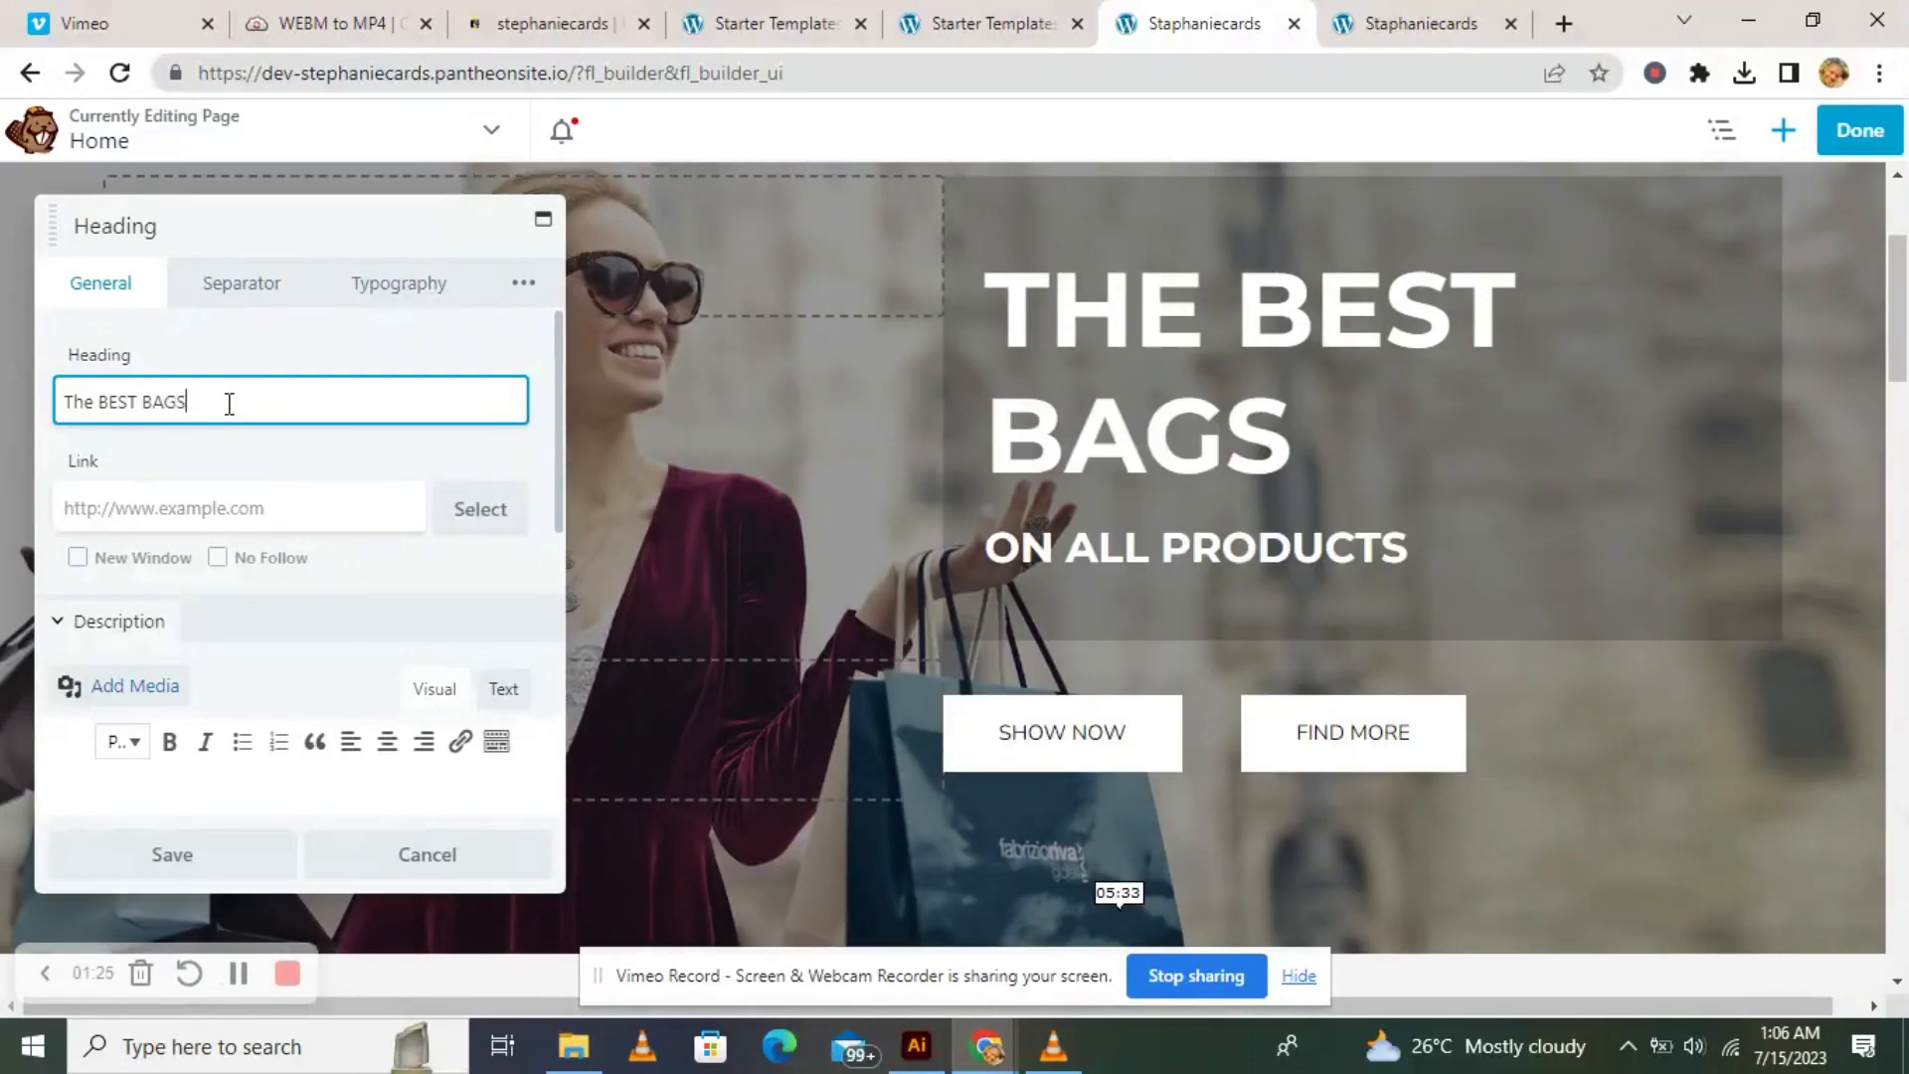
pyautogui.scroll(-2, 229, 403)
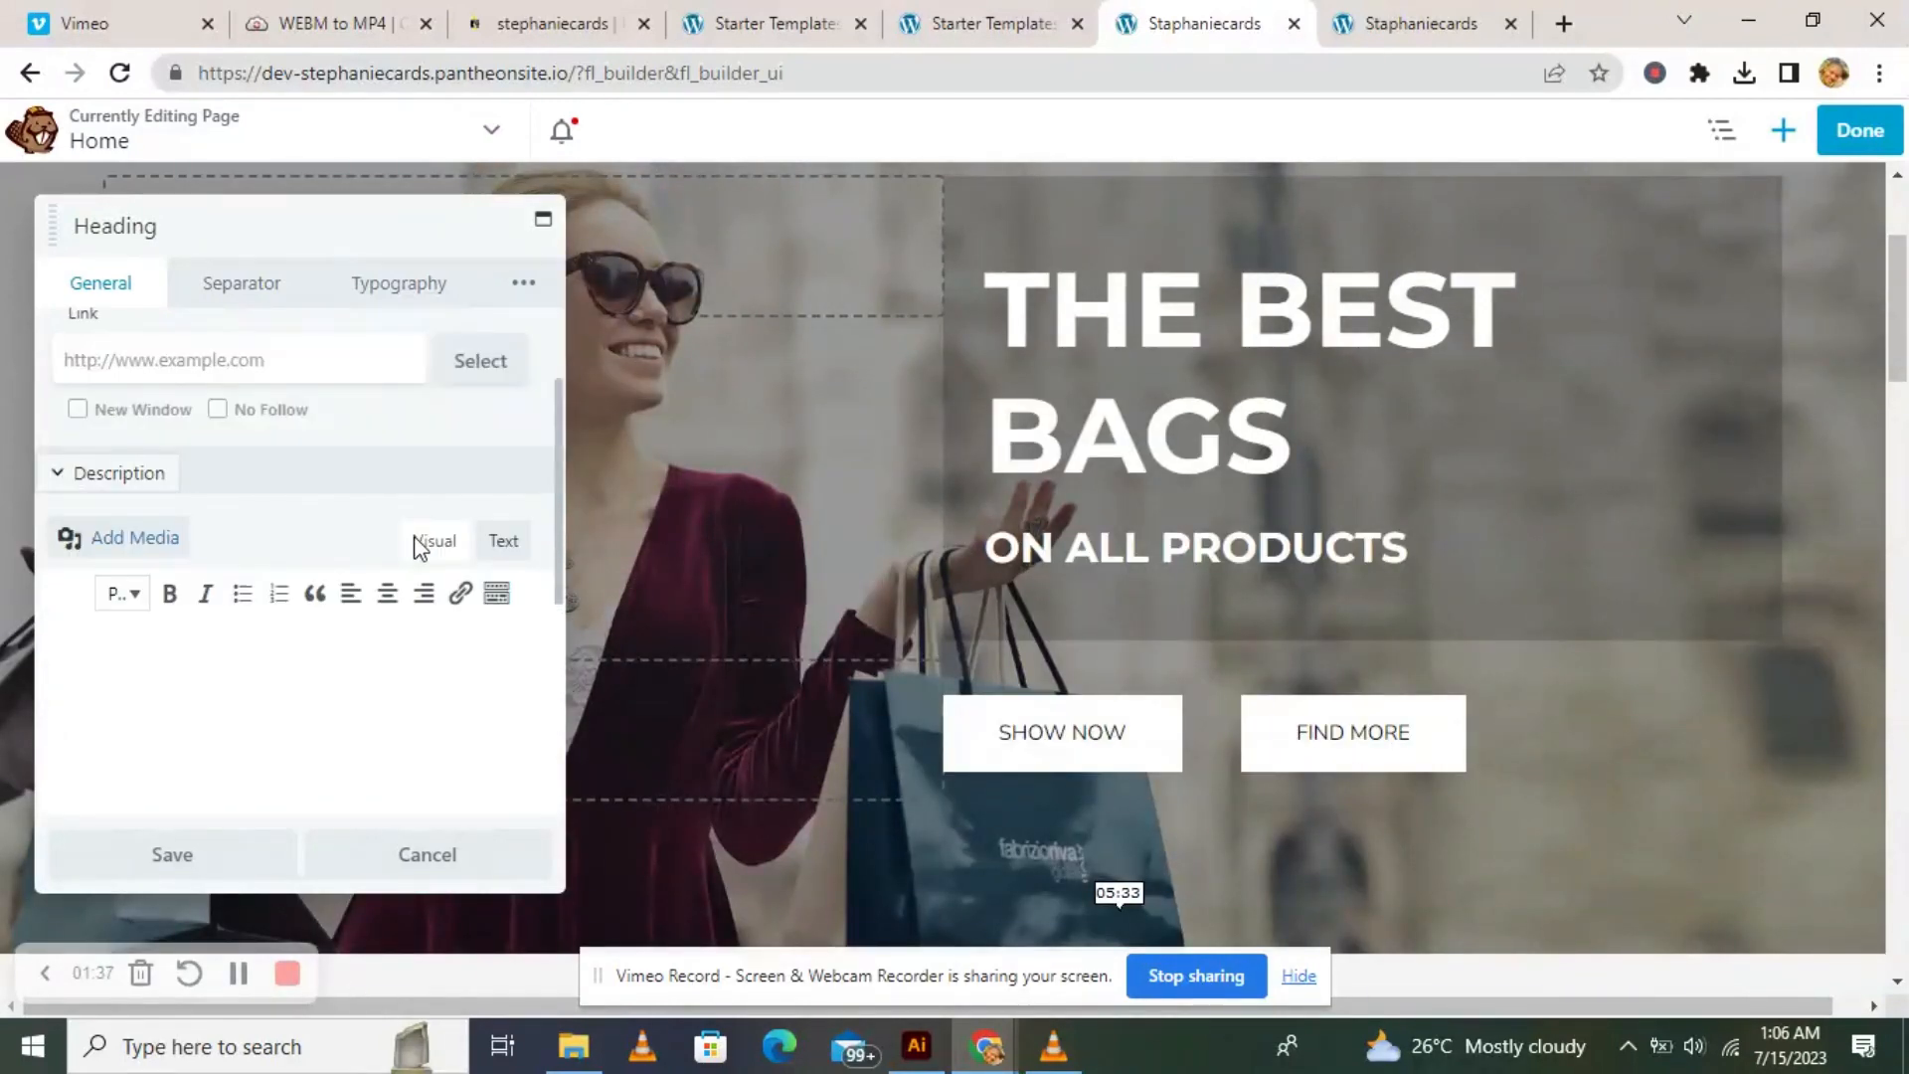
# Change the hero banner's subheading to "20% OFF TODAY ONLY" and save it.
pyautogui.click(1250, 559)
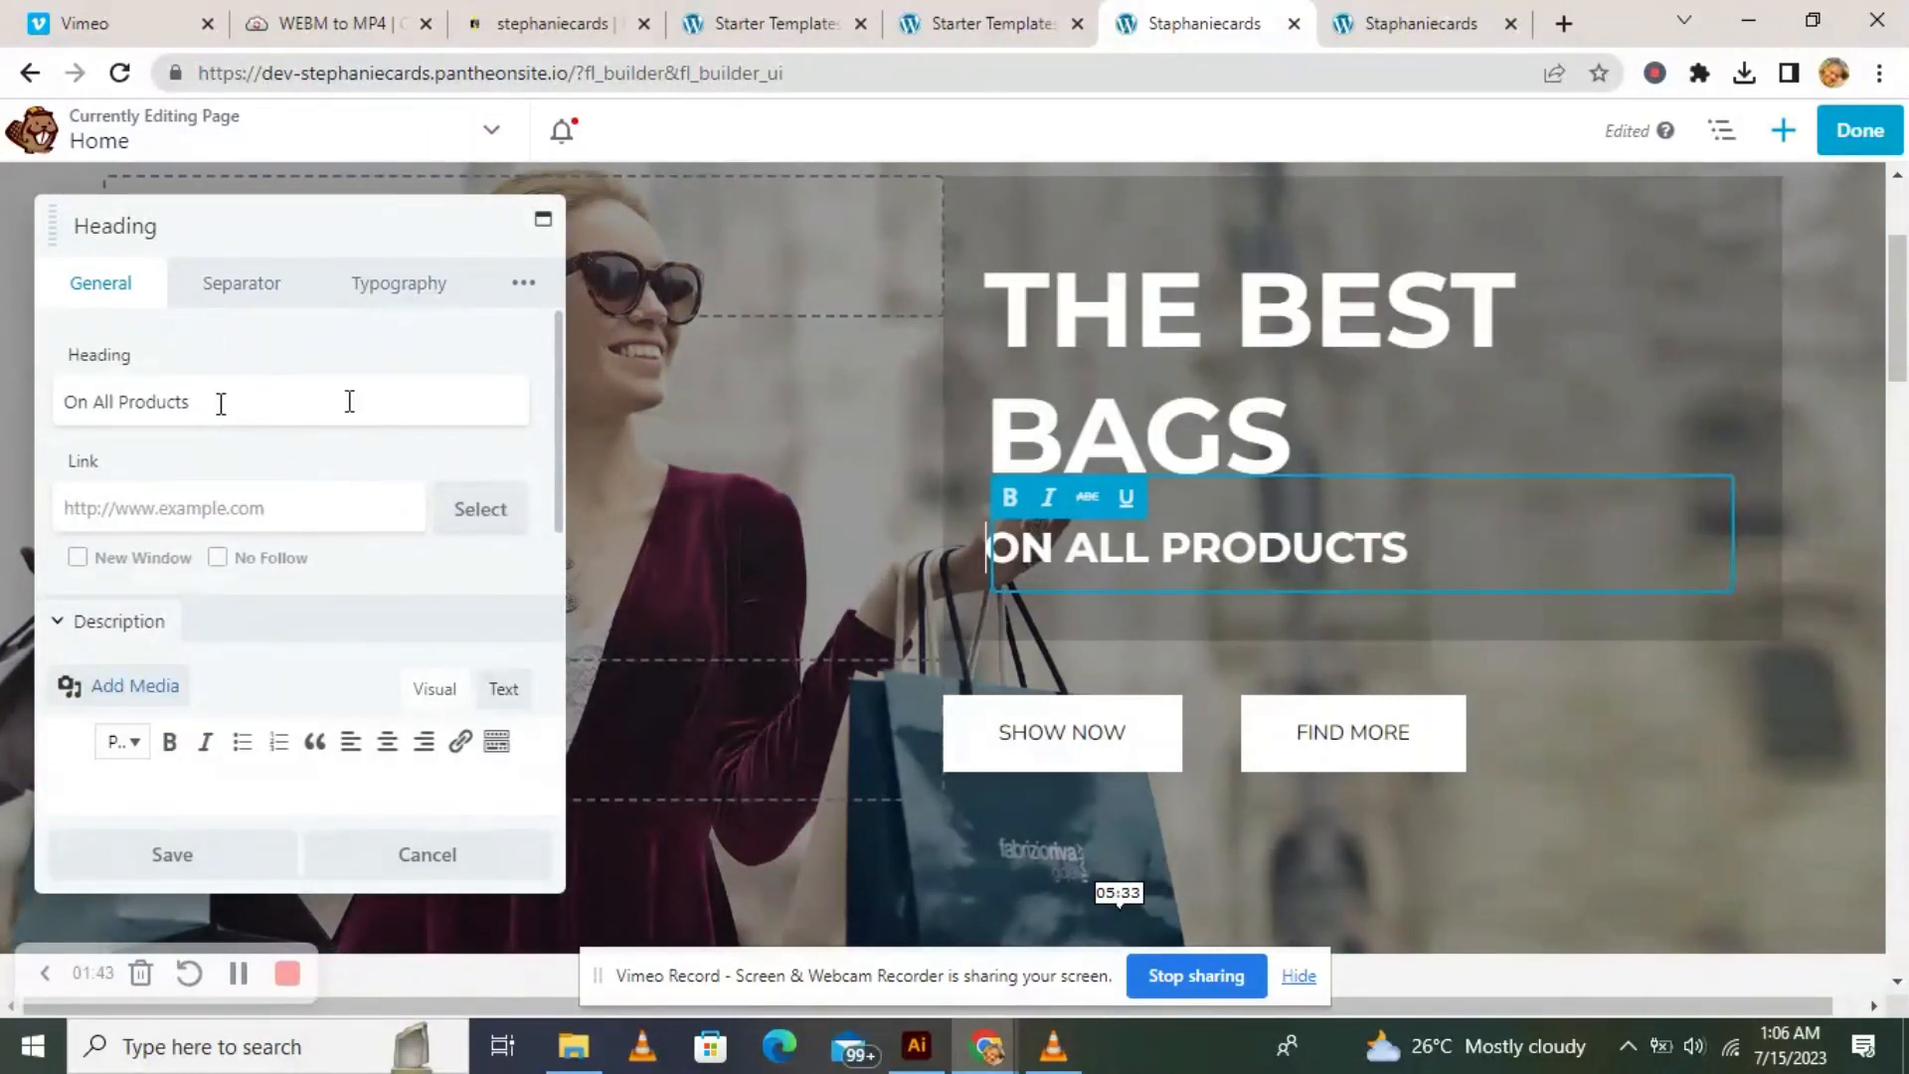
pyautogui.moveTo(349, 401); pyautogui.dragTo(42, 418)
pyautogui.press('BackSpace')
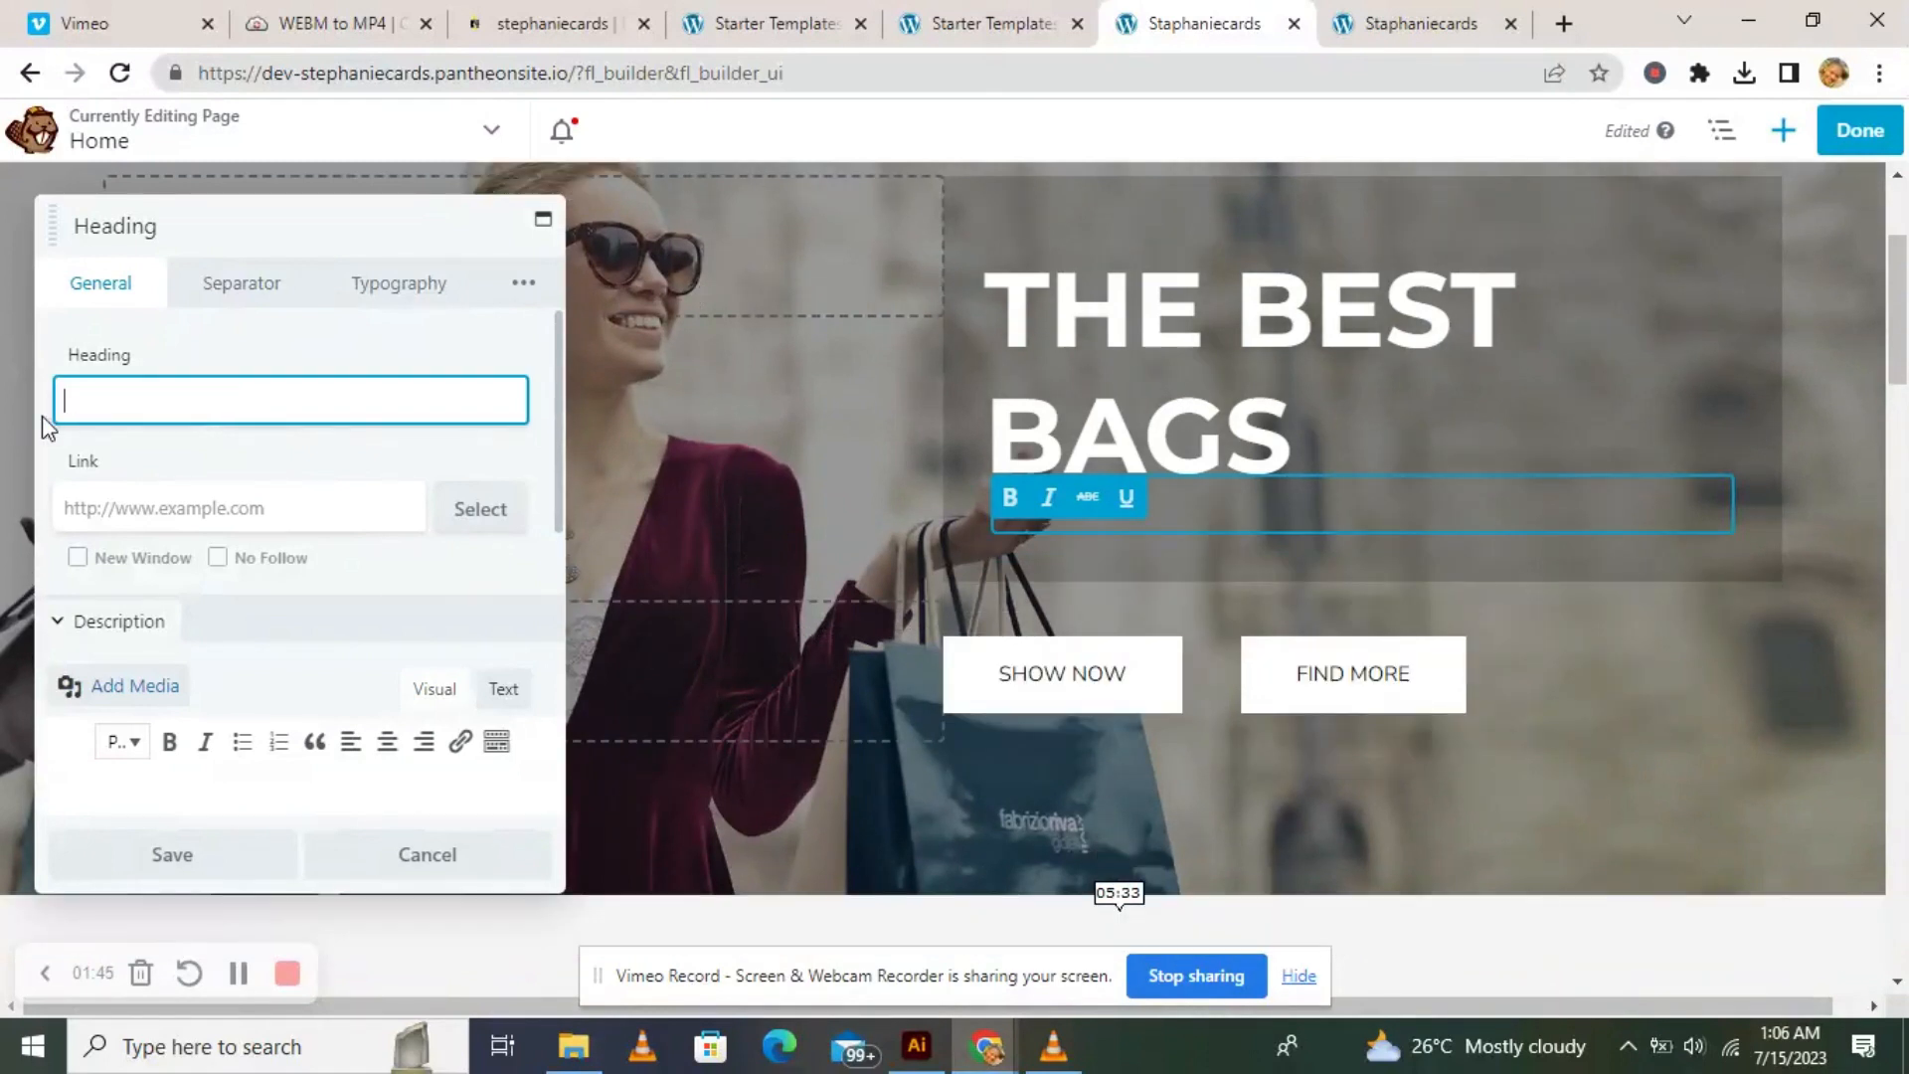
pyautogui.write('20')
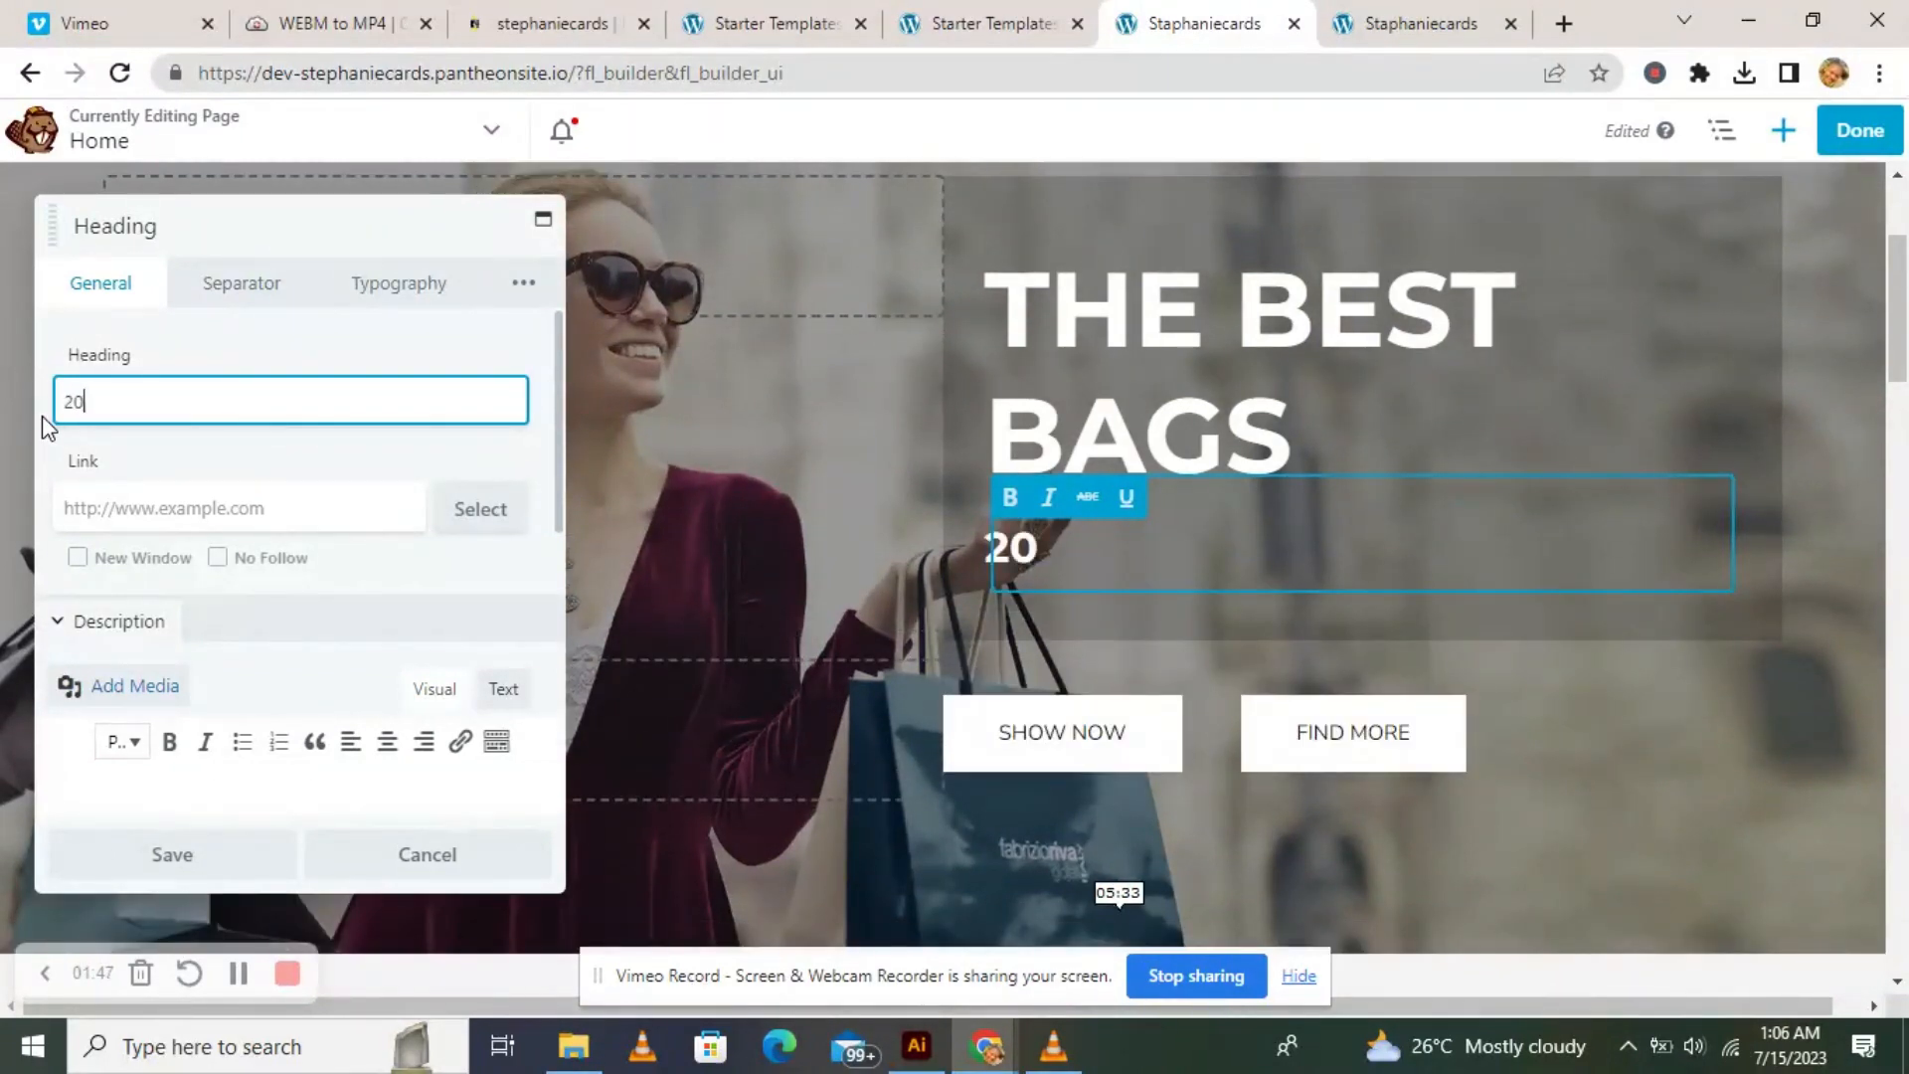
pyautogui.write('% OFF T')
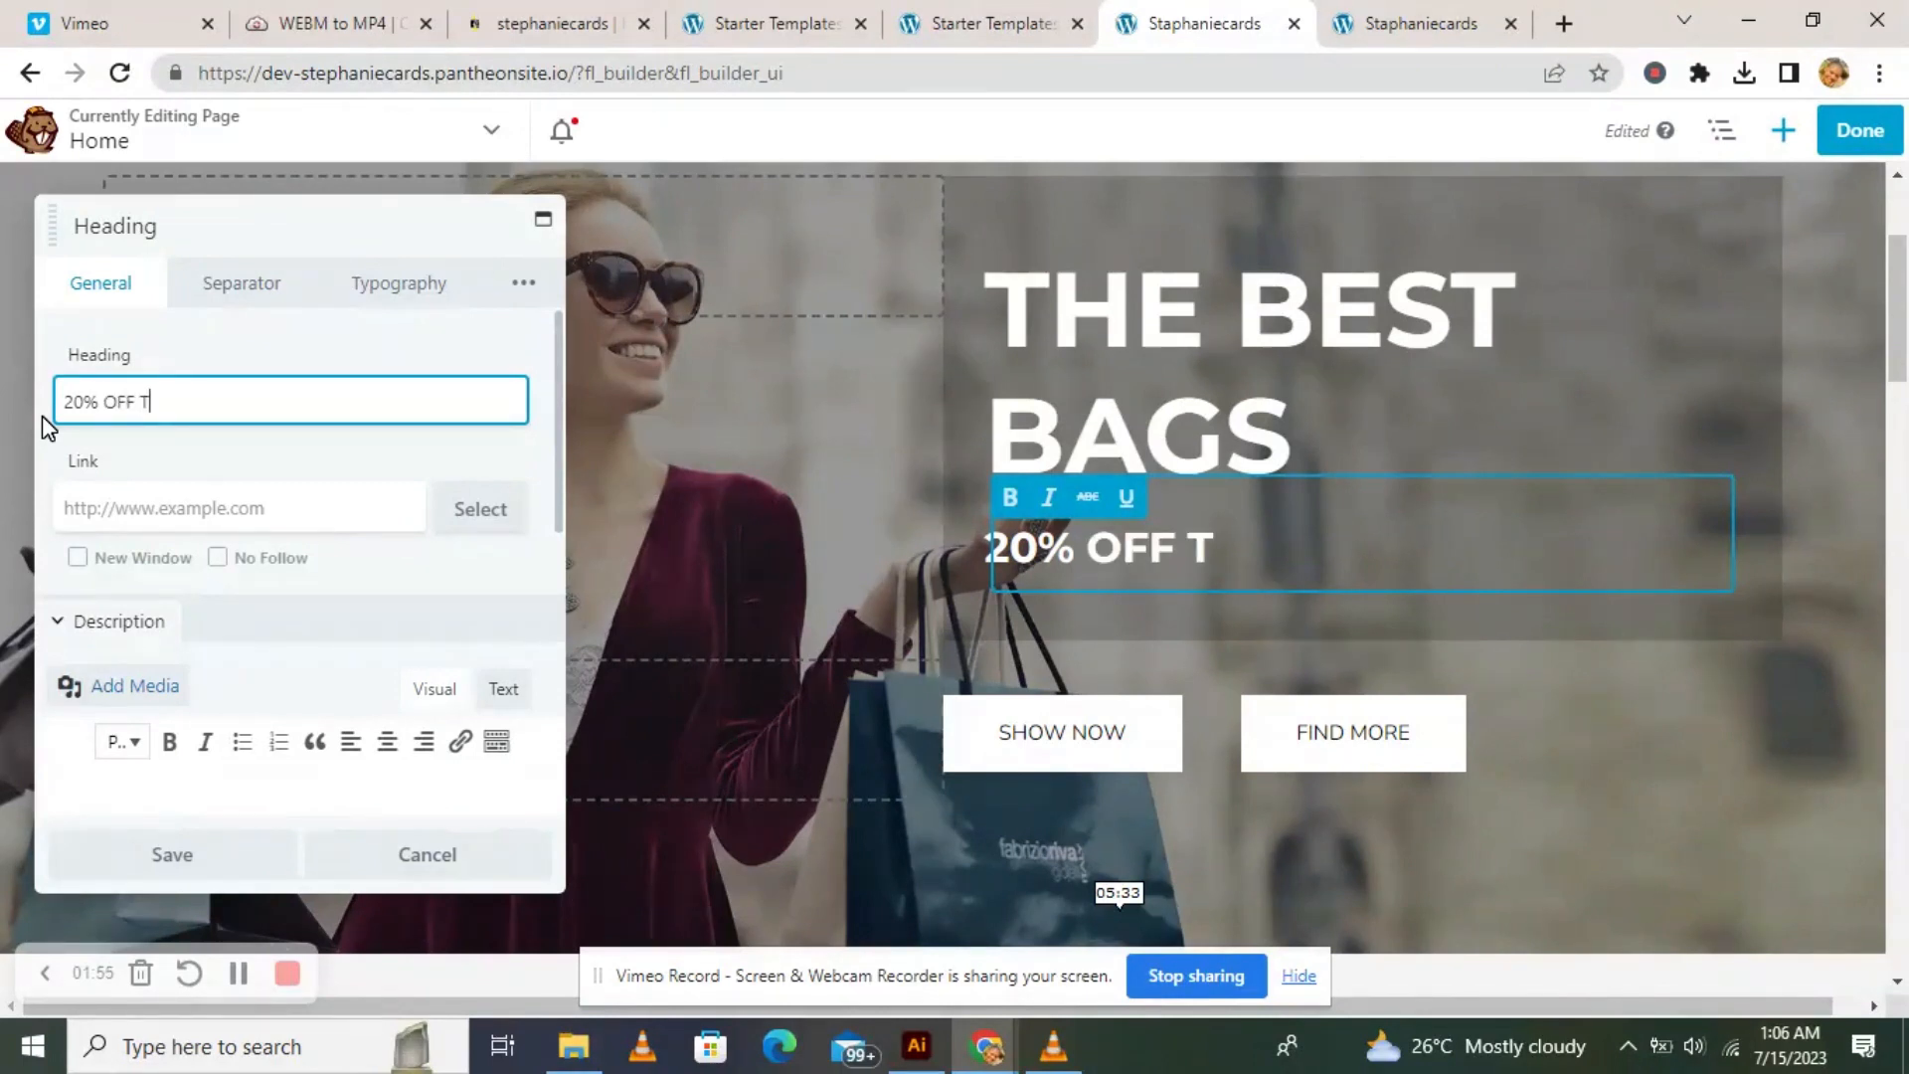
pyautogui.write('ODAY')
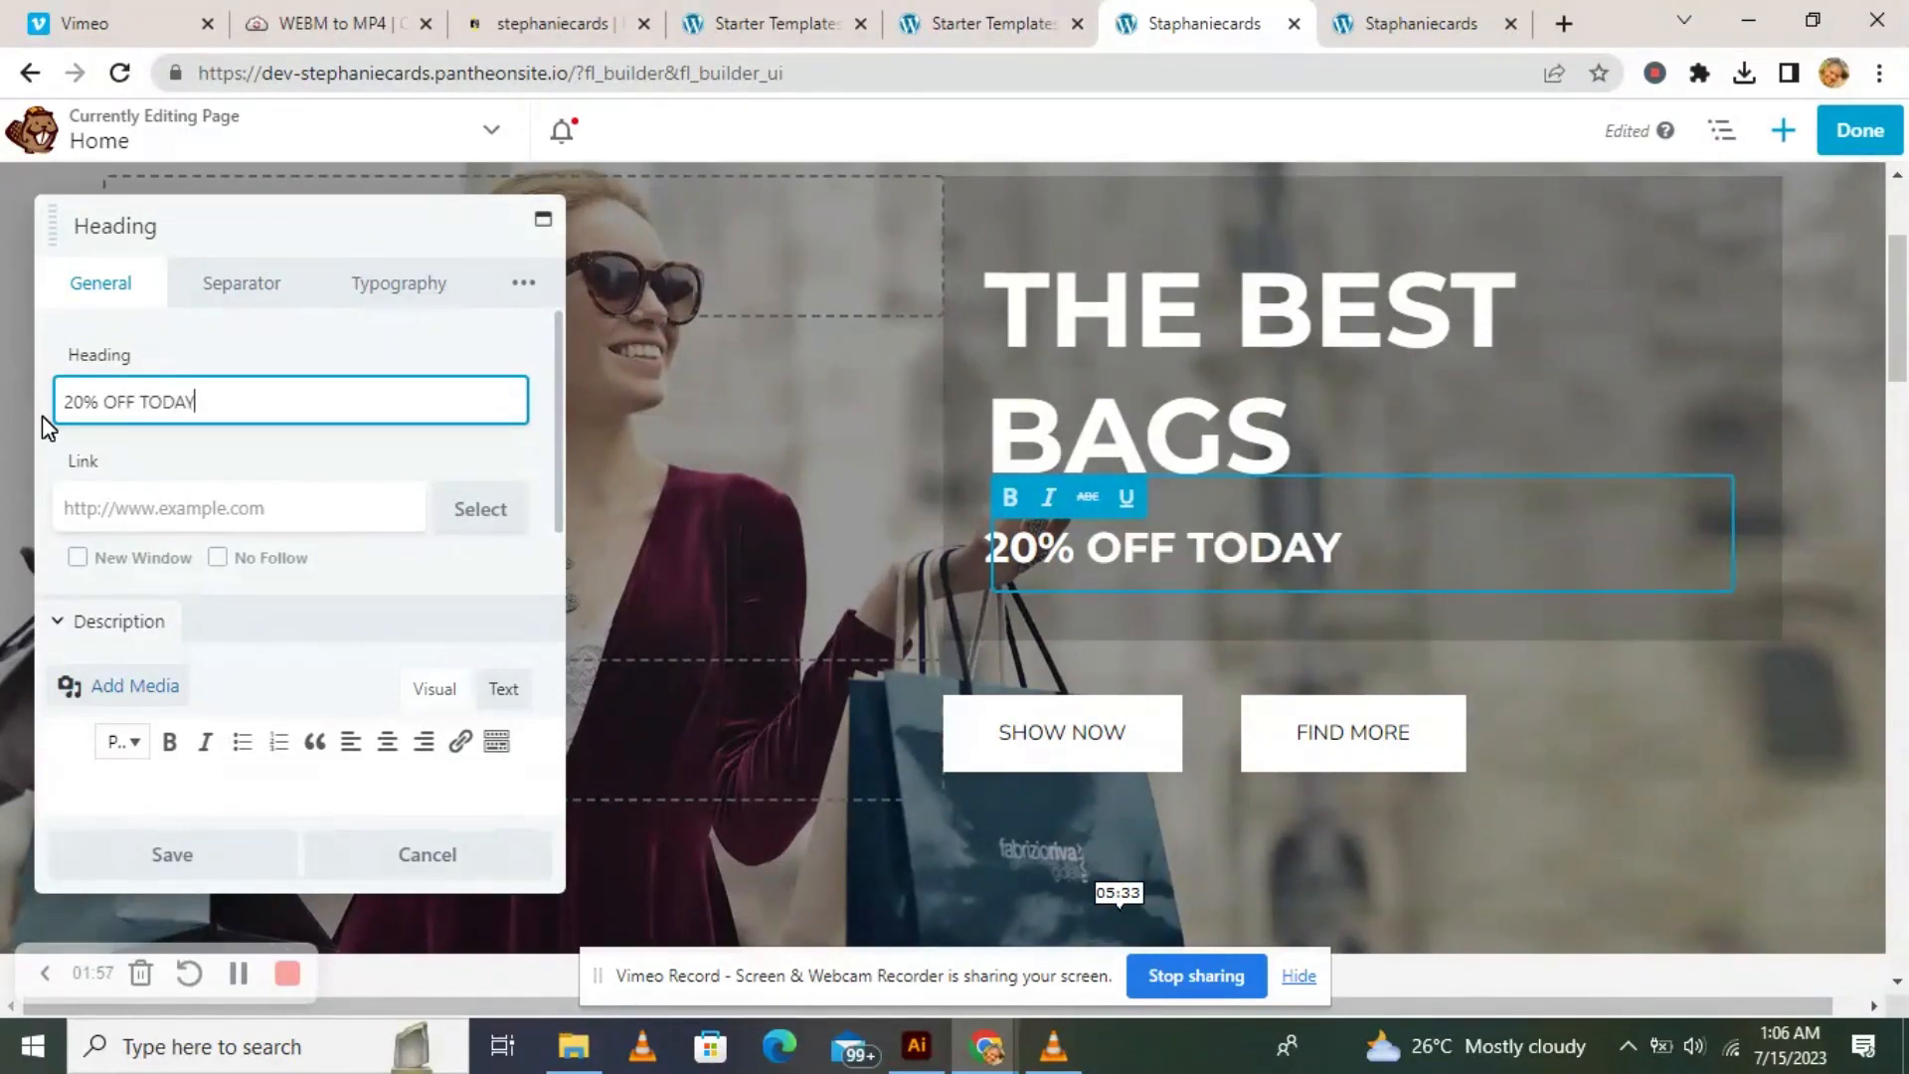
pyautogui.write(' ONLY')
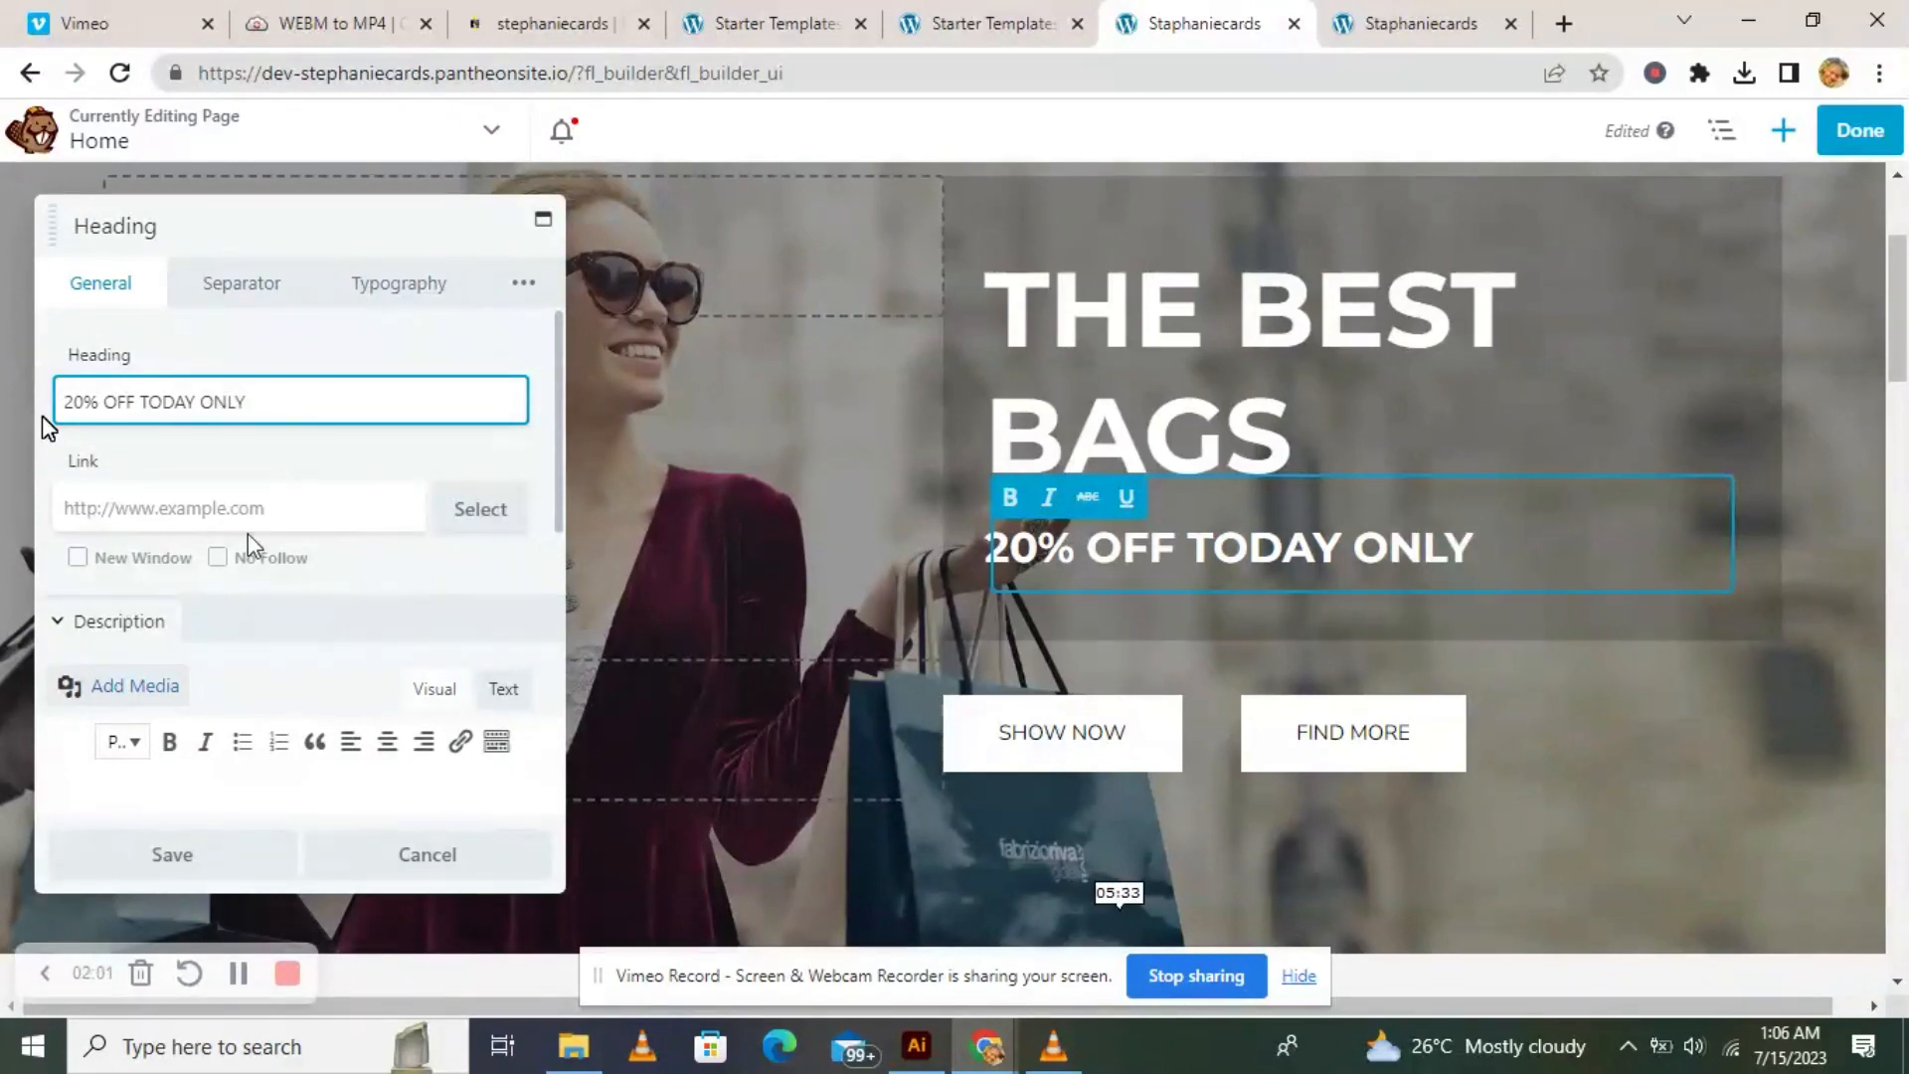
pyautogui.click(179, 873)
pyautogui.scroll(1, 1046, 594)
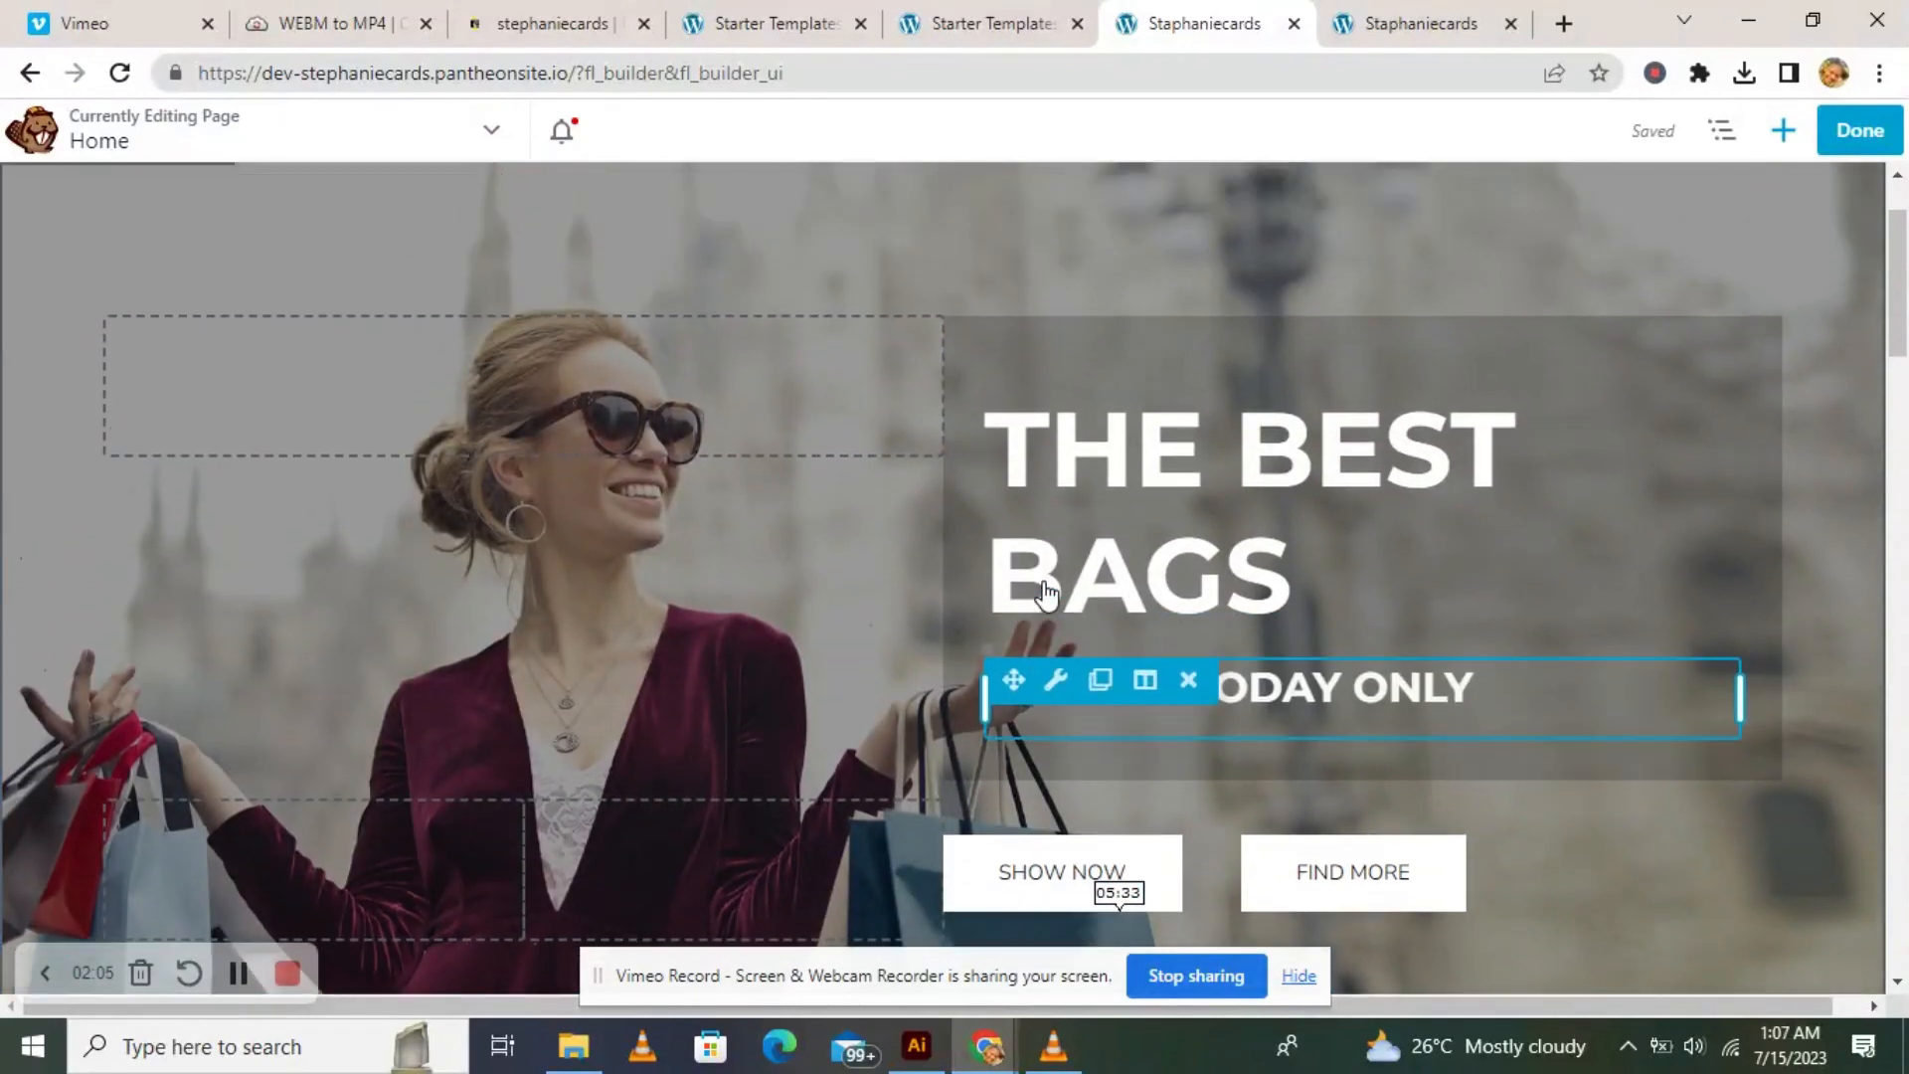
pyautogui.scroll(1, 749, 592)
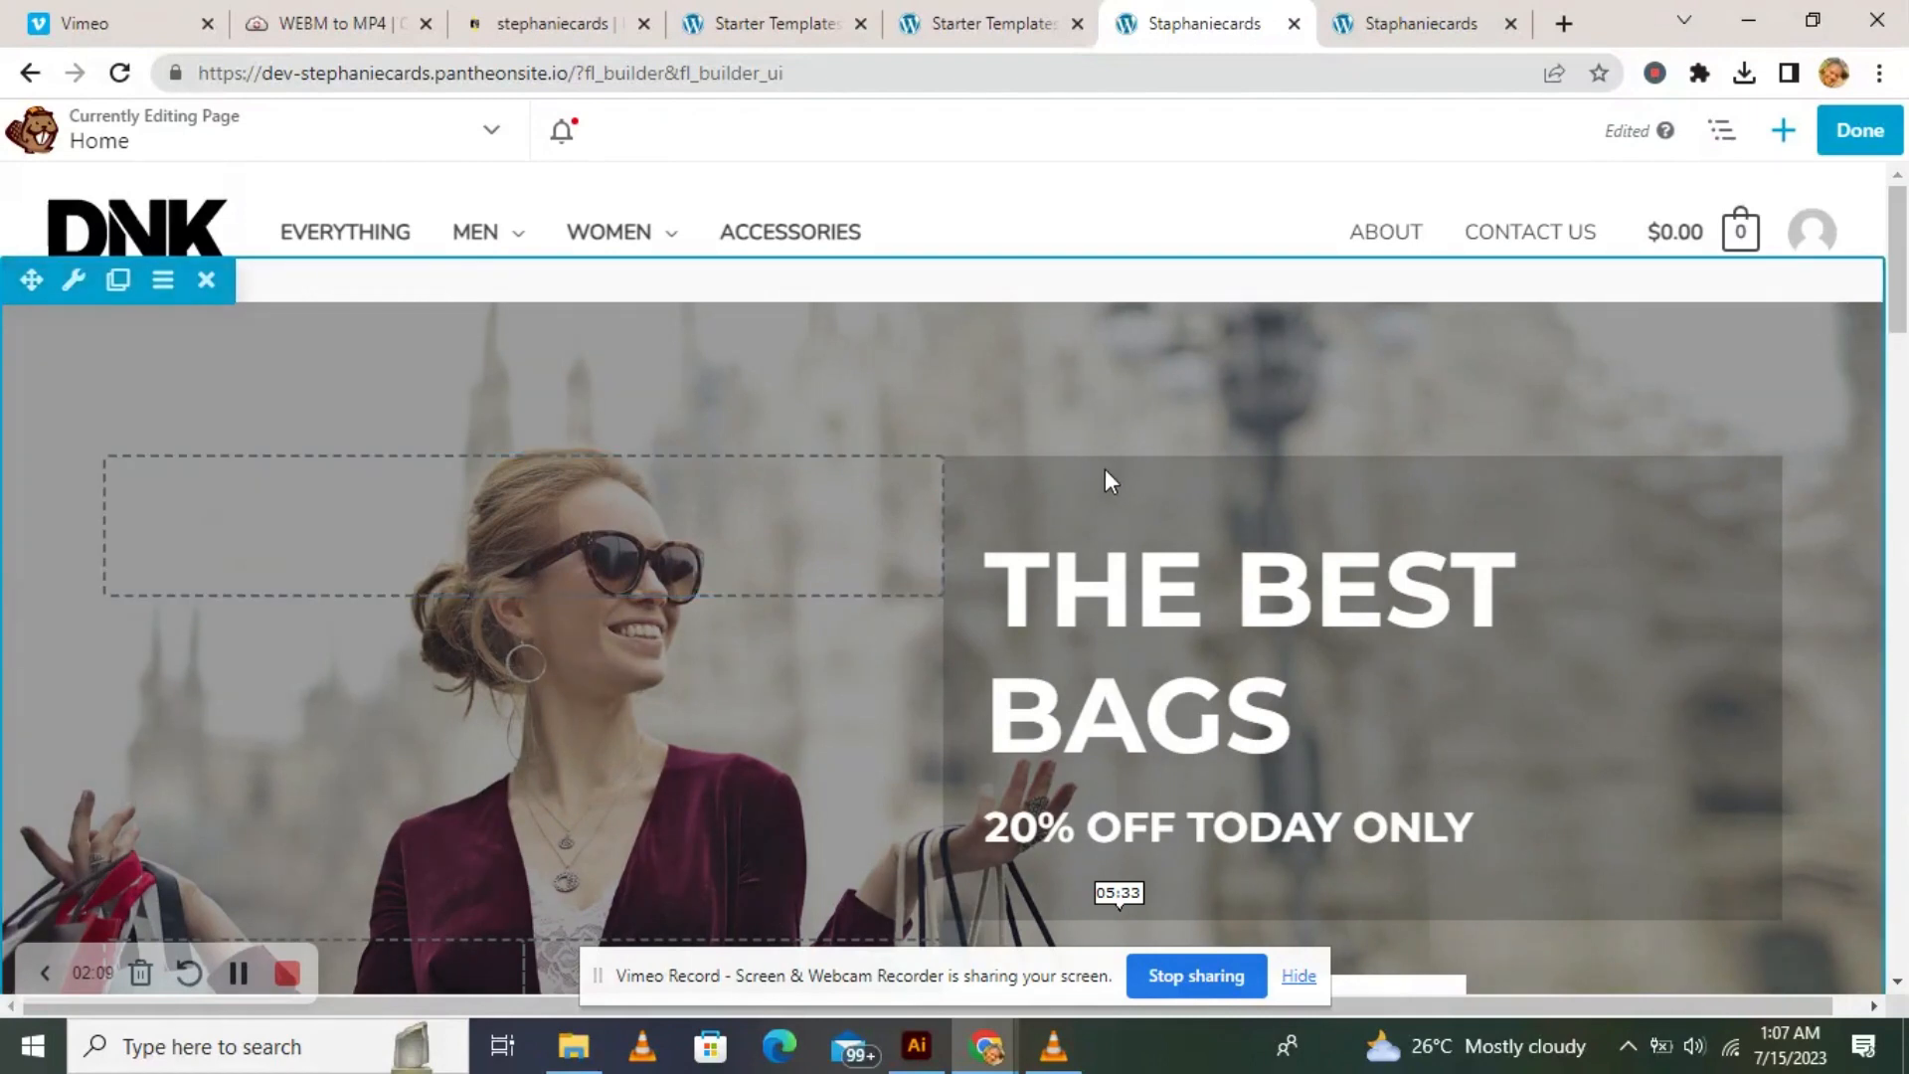
# Open the hero banner row's settings and bring up the photo picker for its background photo.
pyautogui.scroll(-3, 1106, 468)
pyautogui.scroll(1, 624, 582)
pyautogui.scroll(2, 593, 596)
pyautogui.click(67, 294)
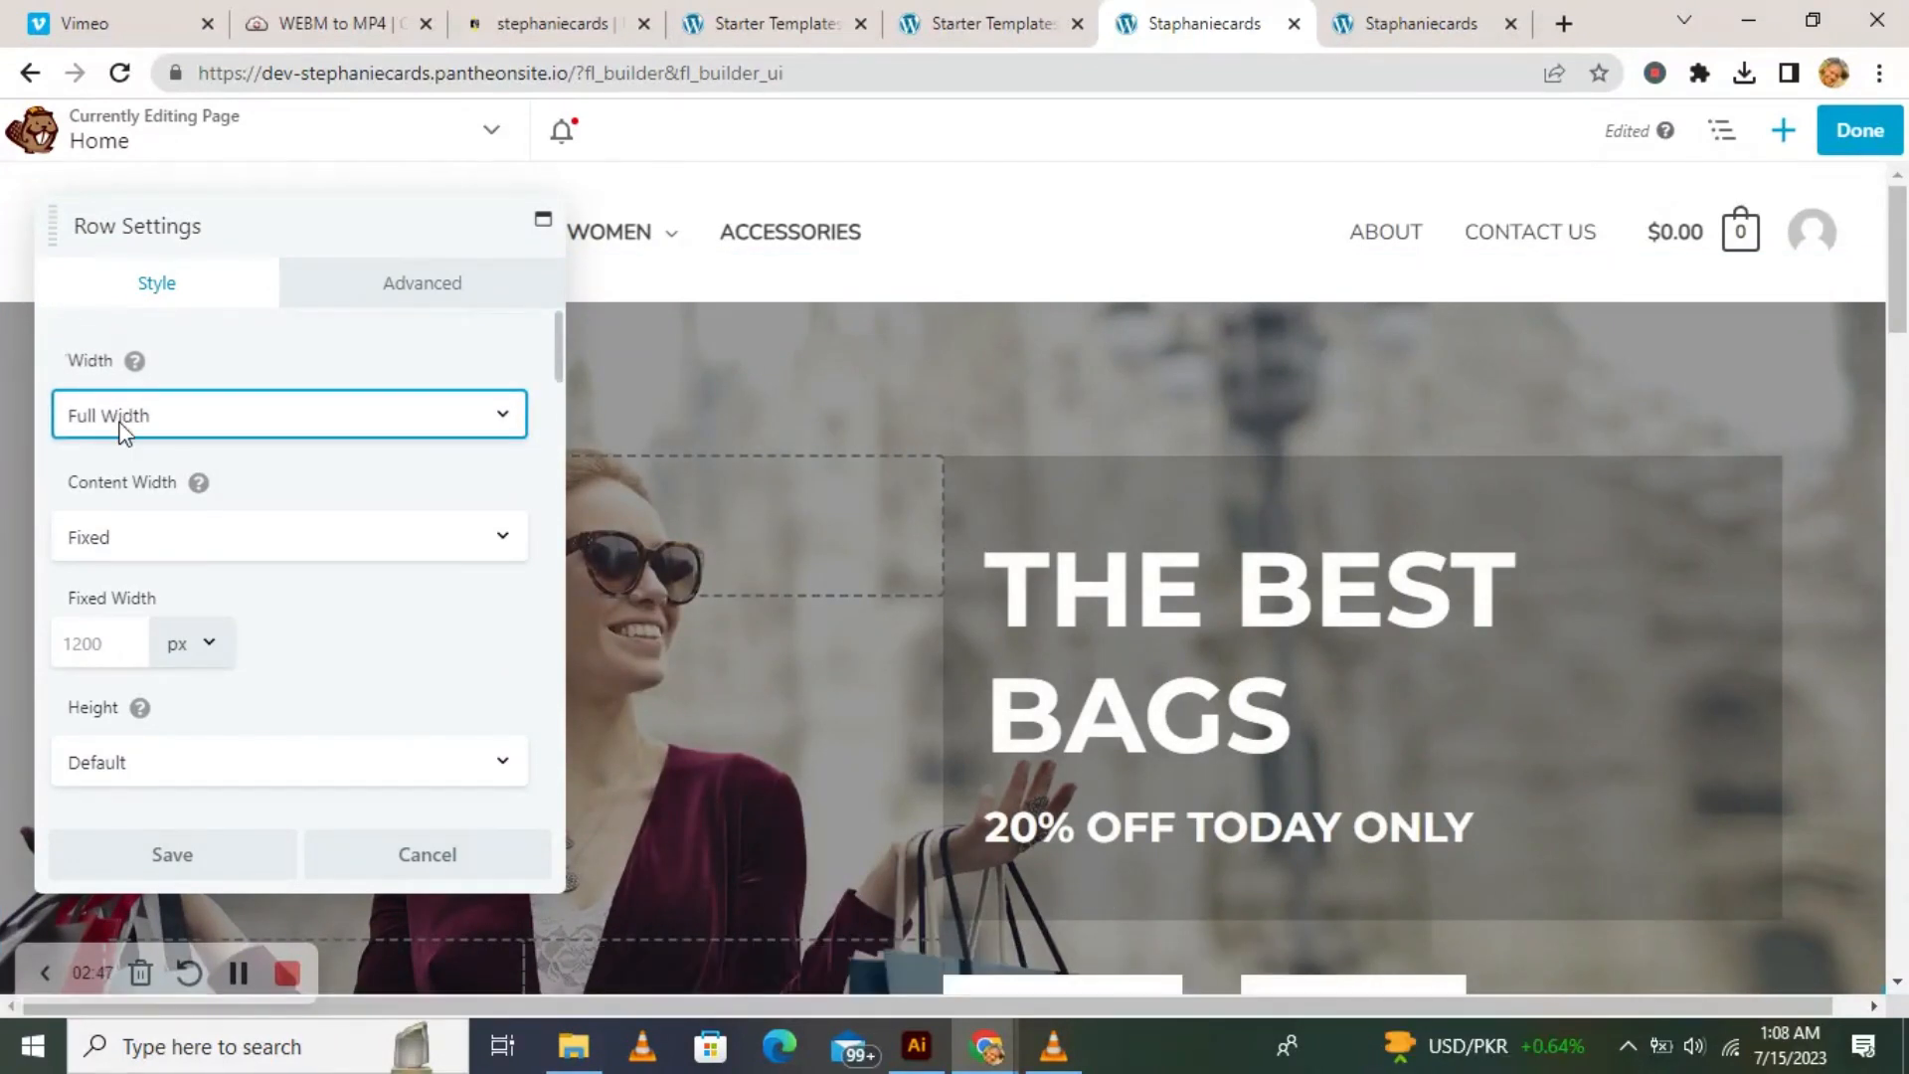
pyautogui.scroll(-4, 285, 528)
pyautogui.scroll(-6, 285, 549)
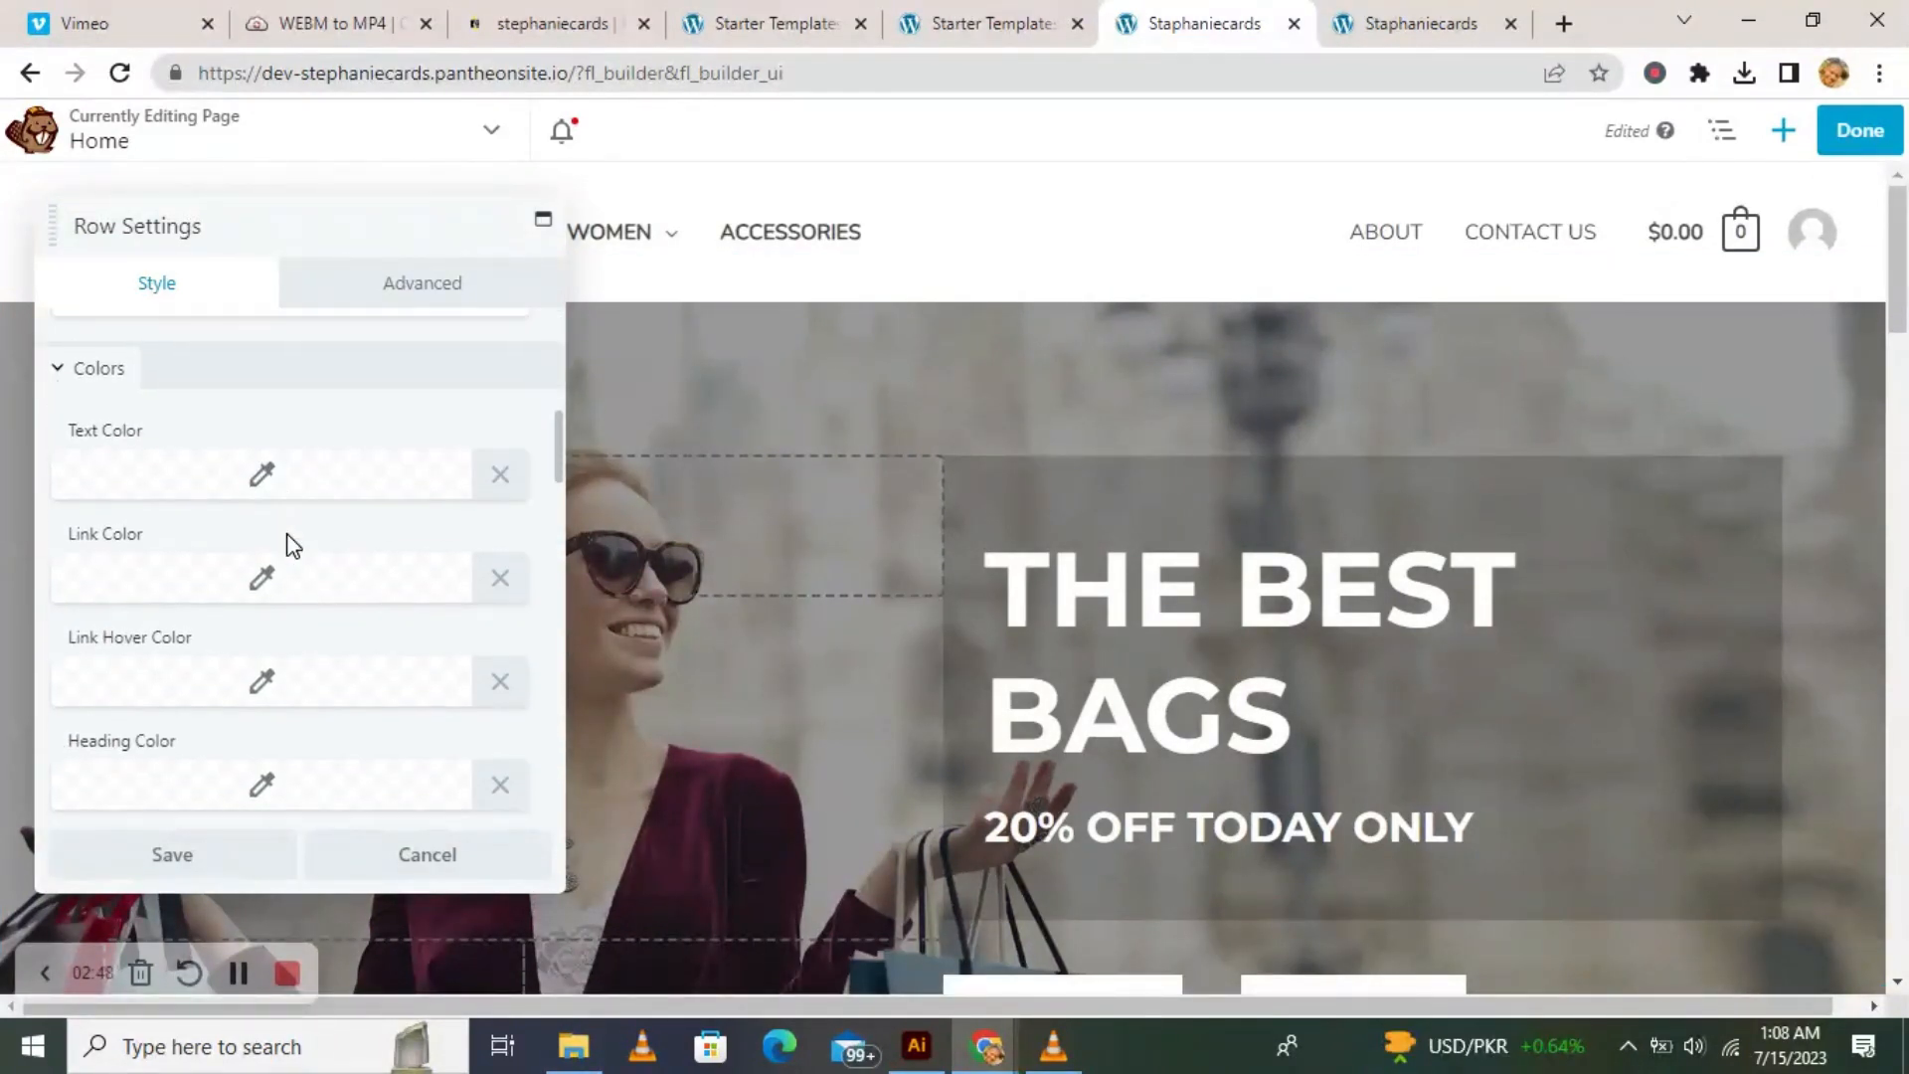
pyautogui.scroll(-3, 291, 545)
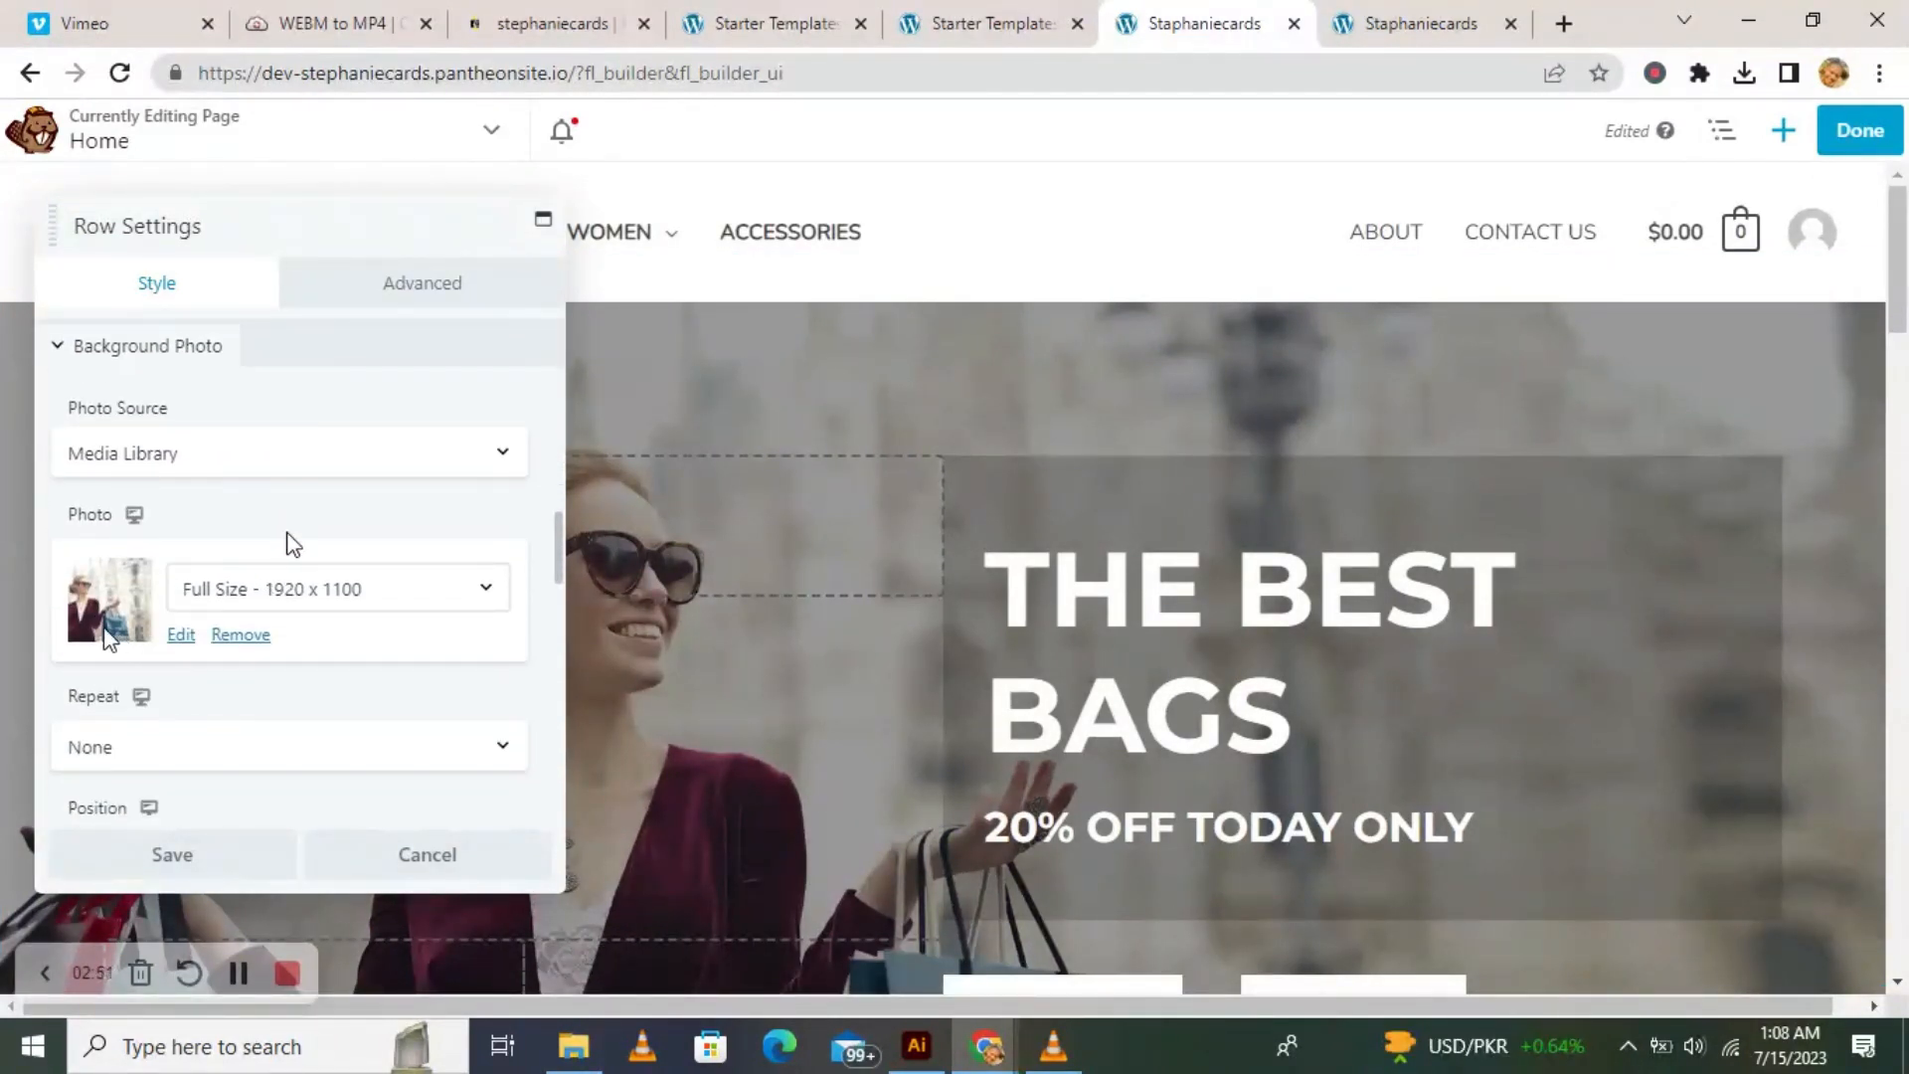
pyautogui.scroll(-2, 139, 657)
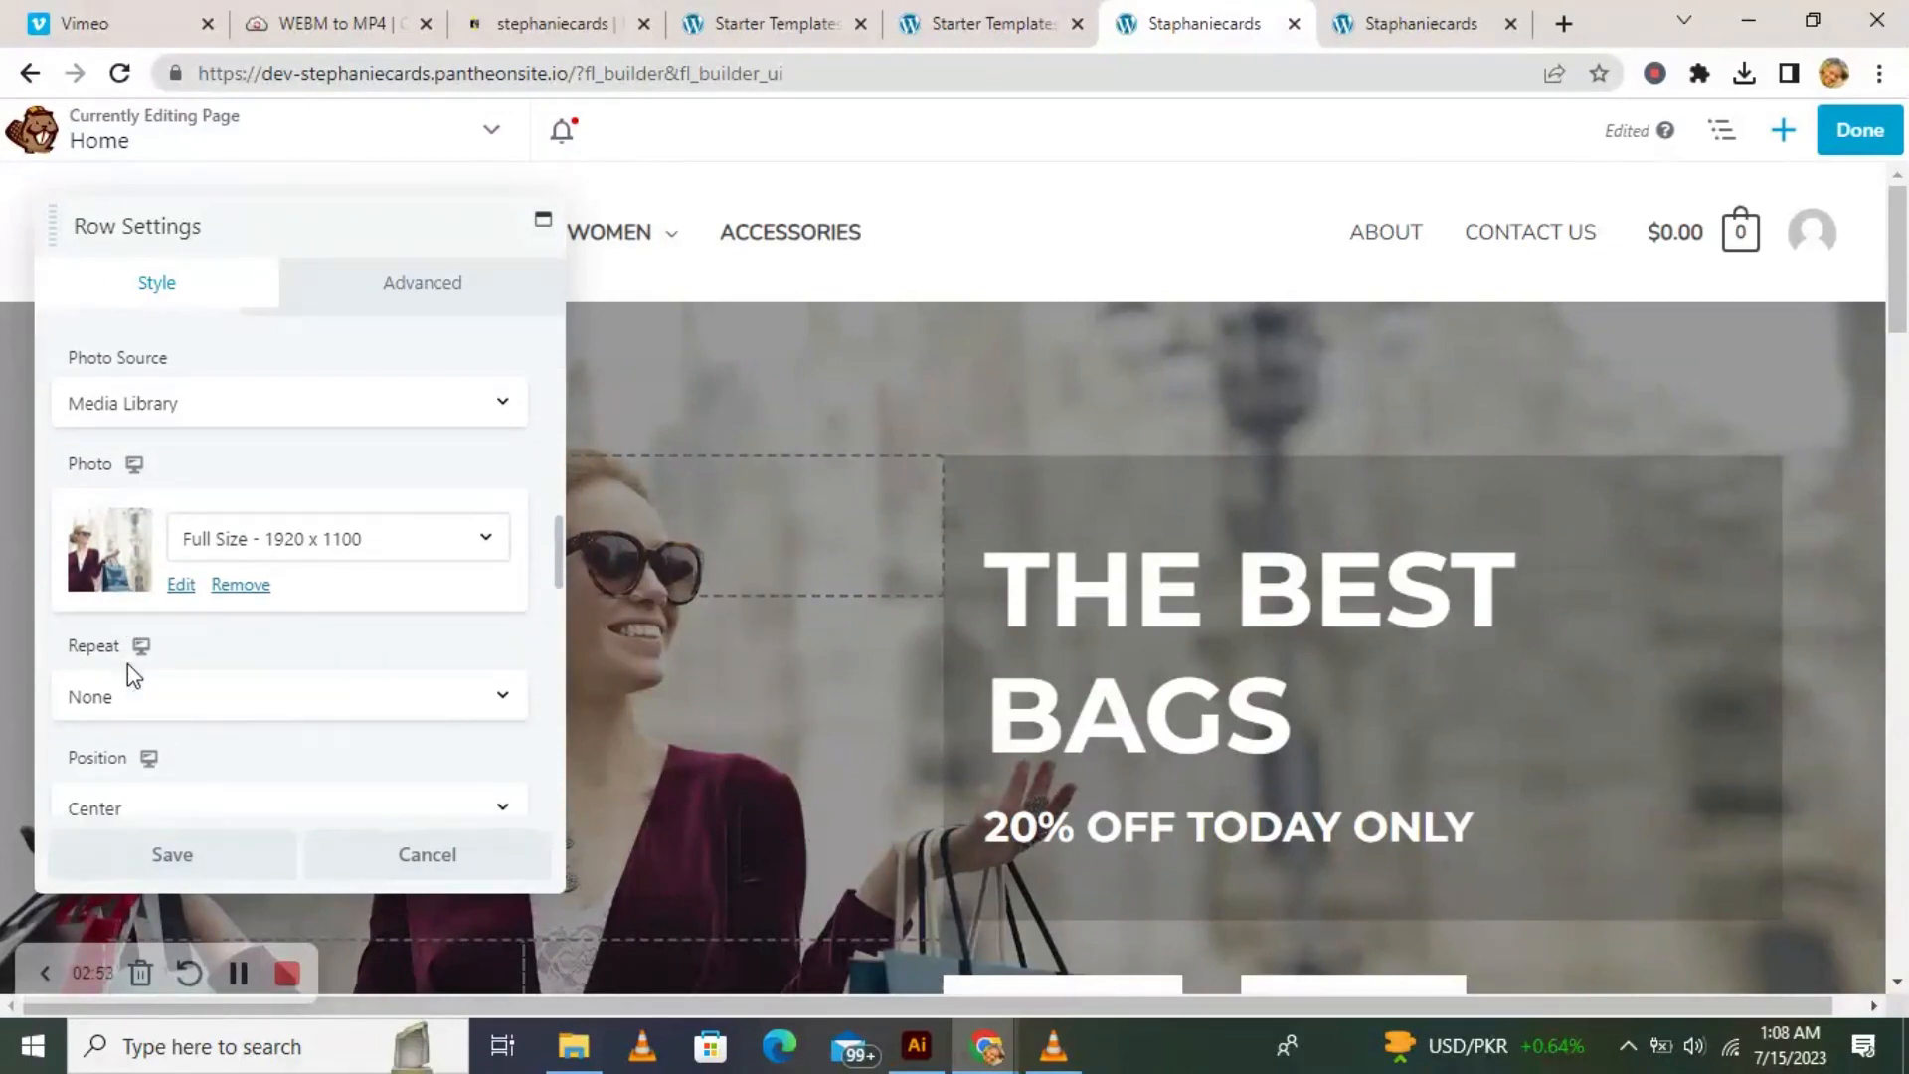
pyautogui.click(181, 498)
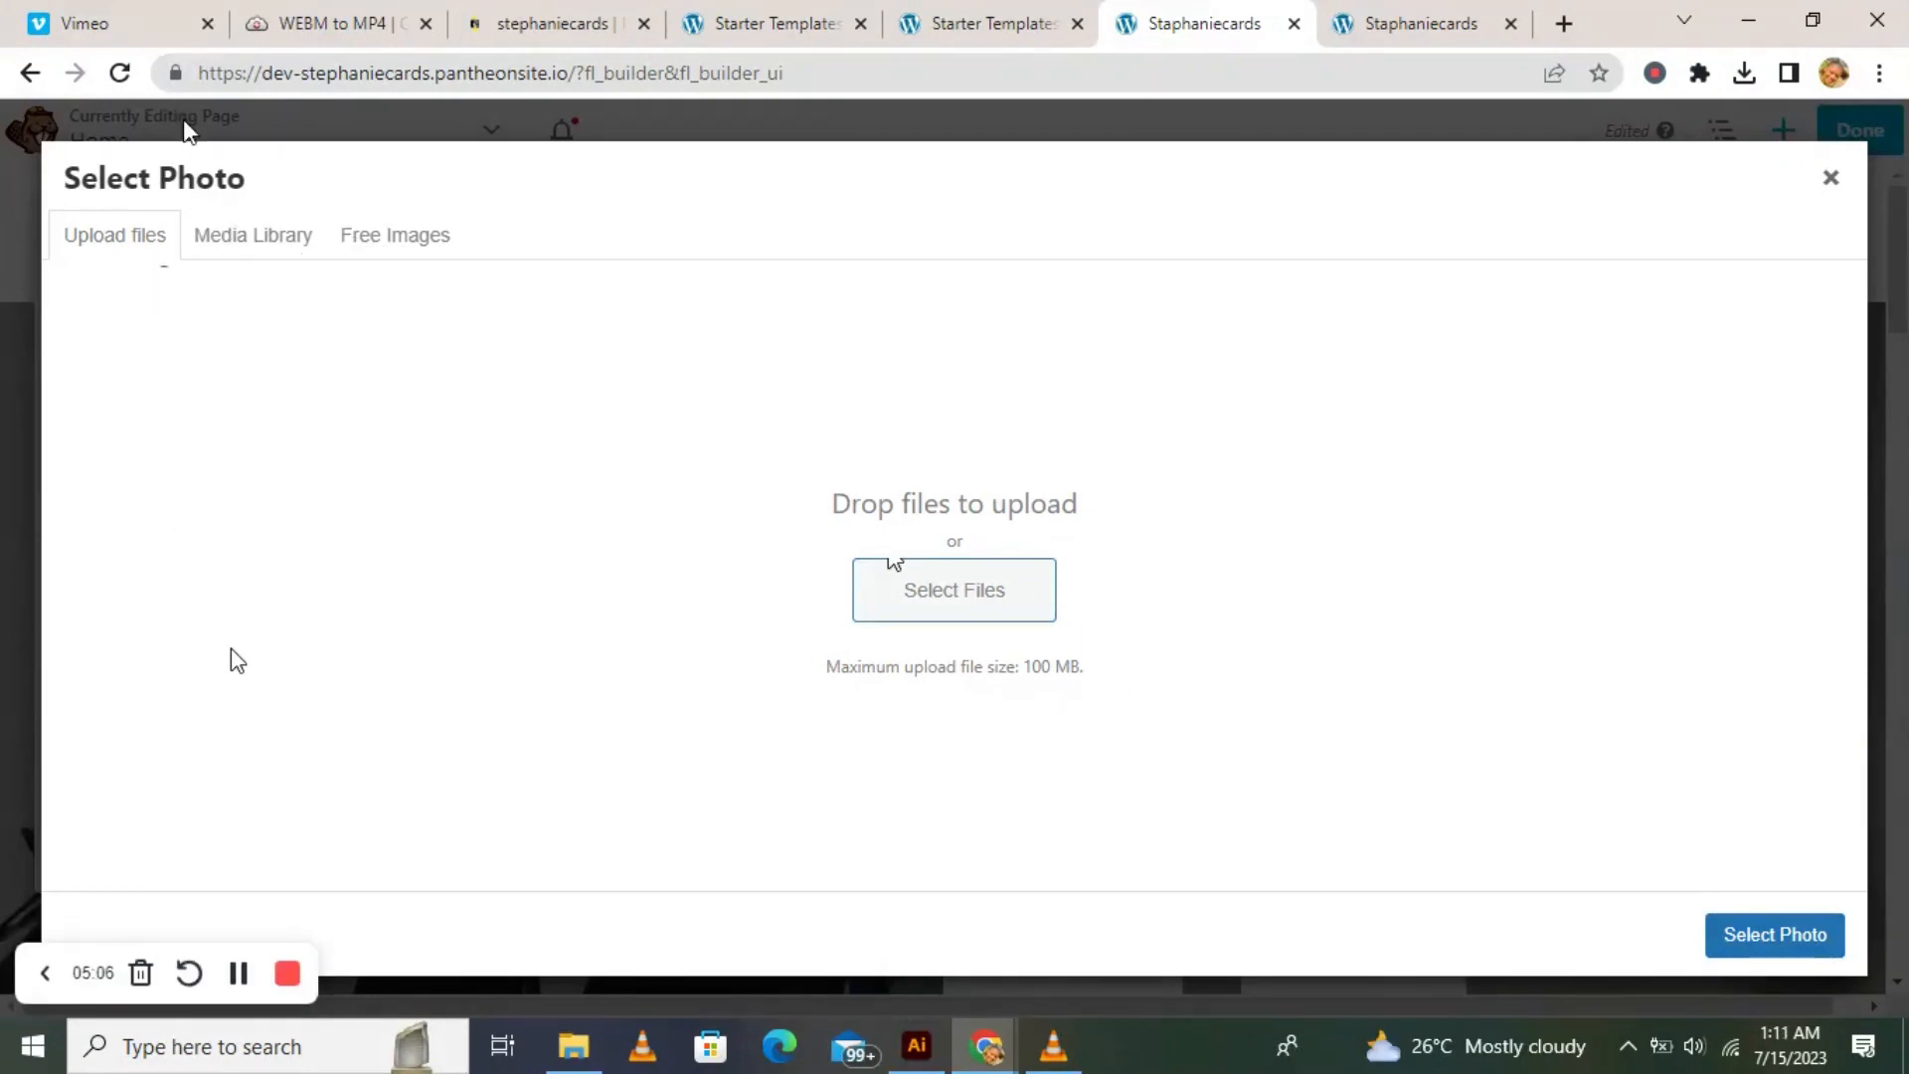
# Browse the existing media library images and search them for "BAG".
pyautogui.click(260, 243)
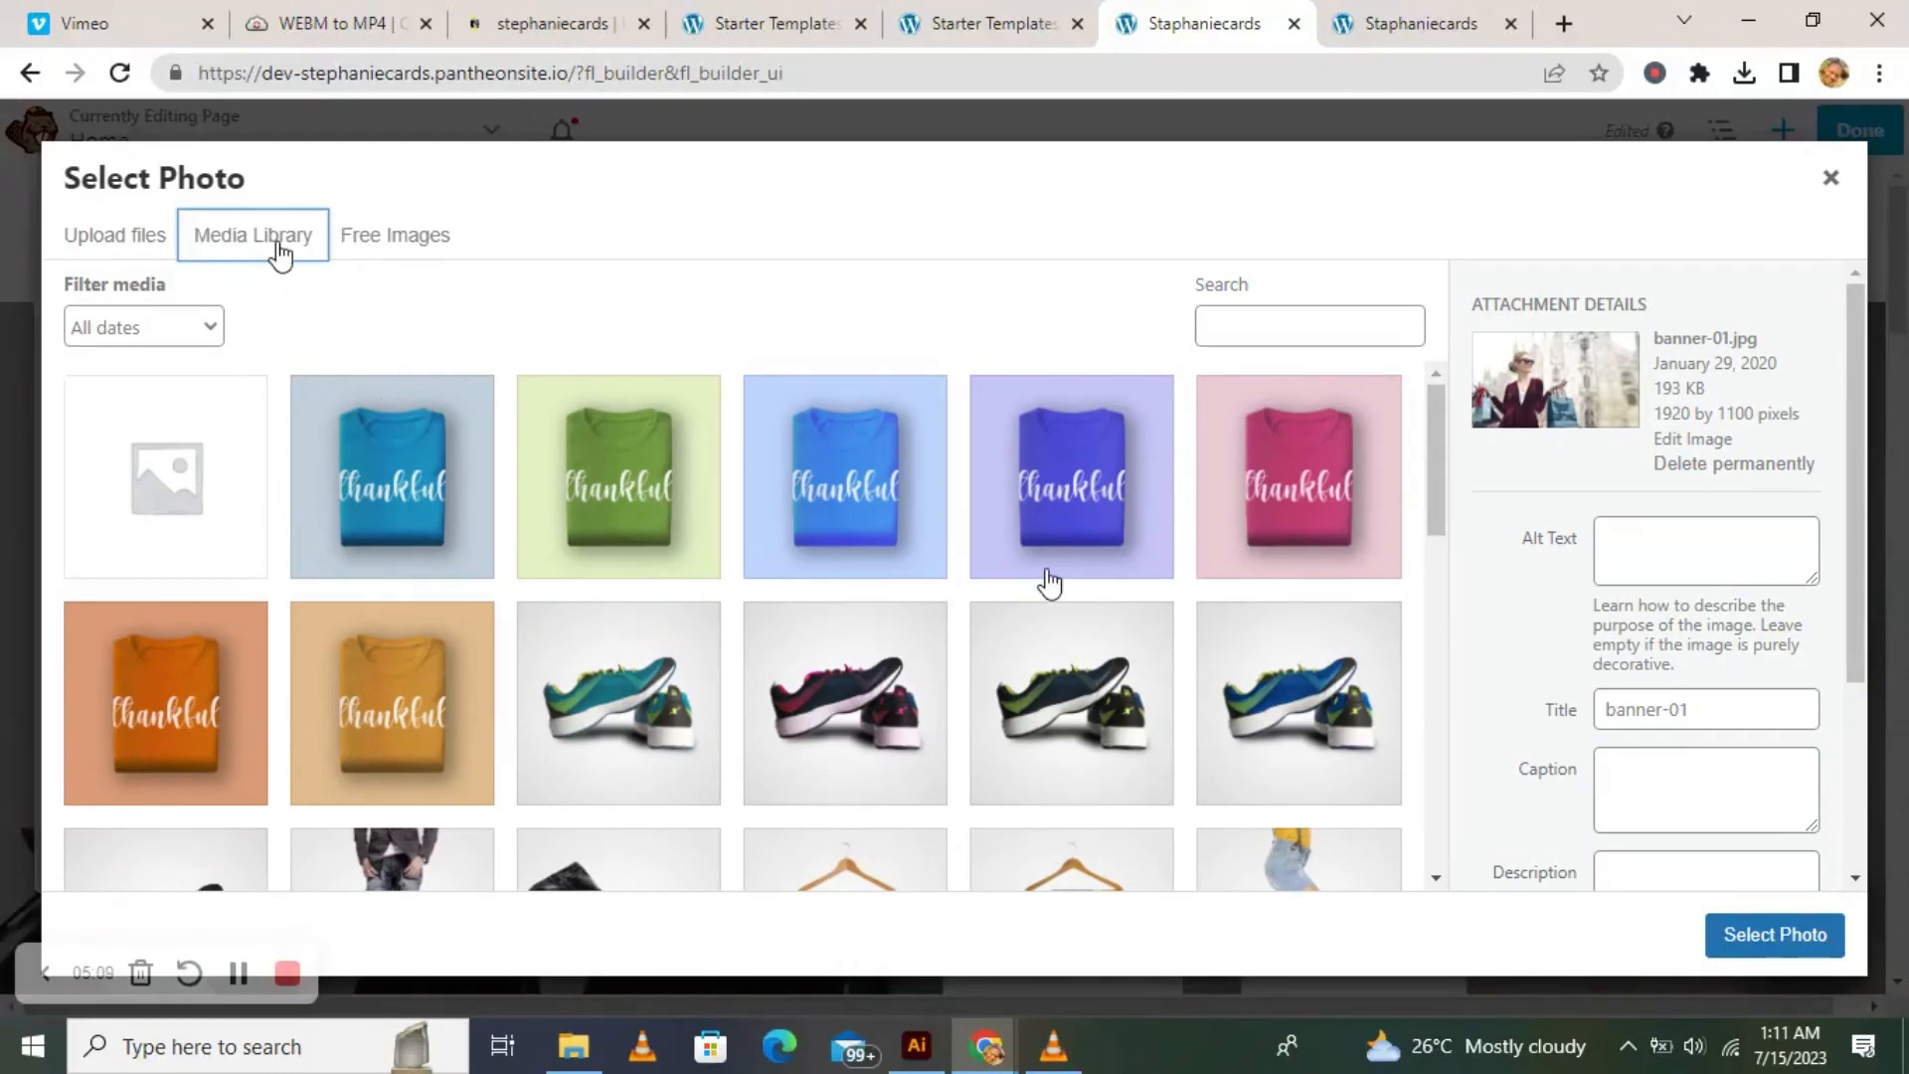
pyautogui.scroll(-8, 1058, 487)
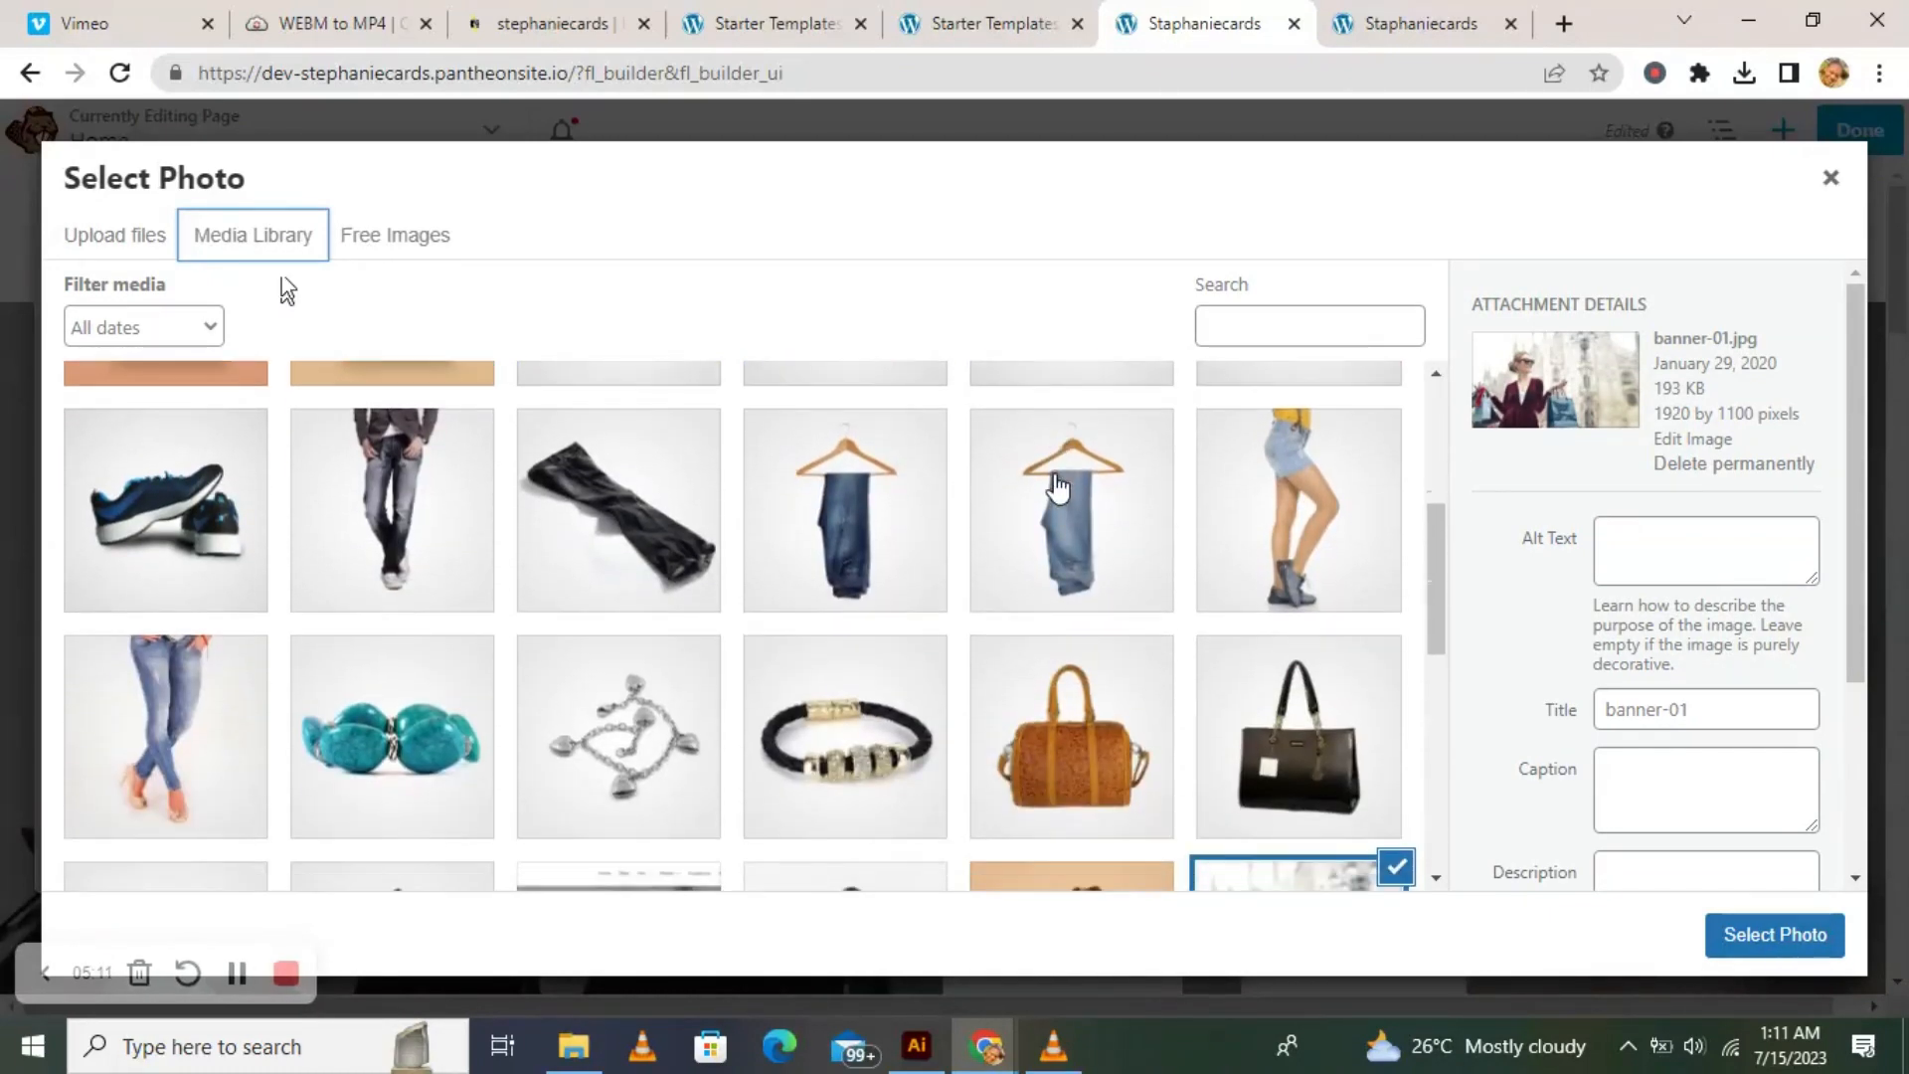
pyautogui.scroll(-3, 1054, 495)
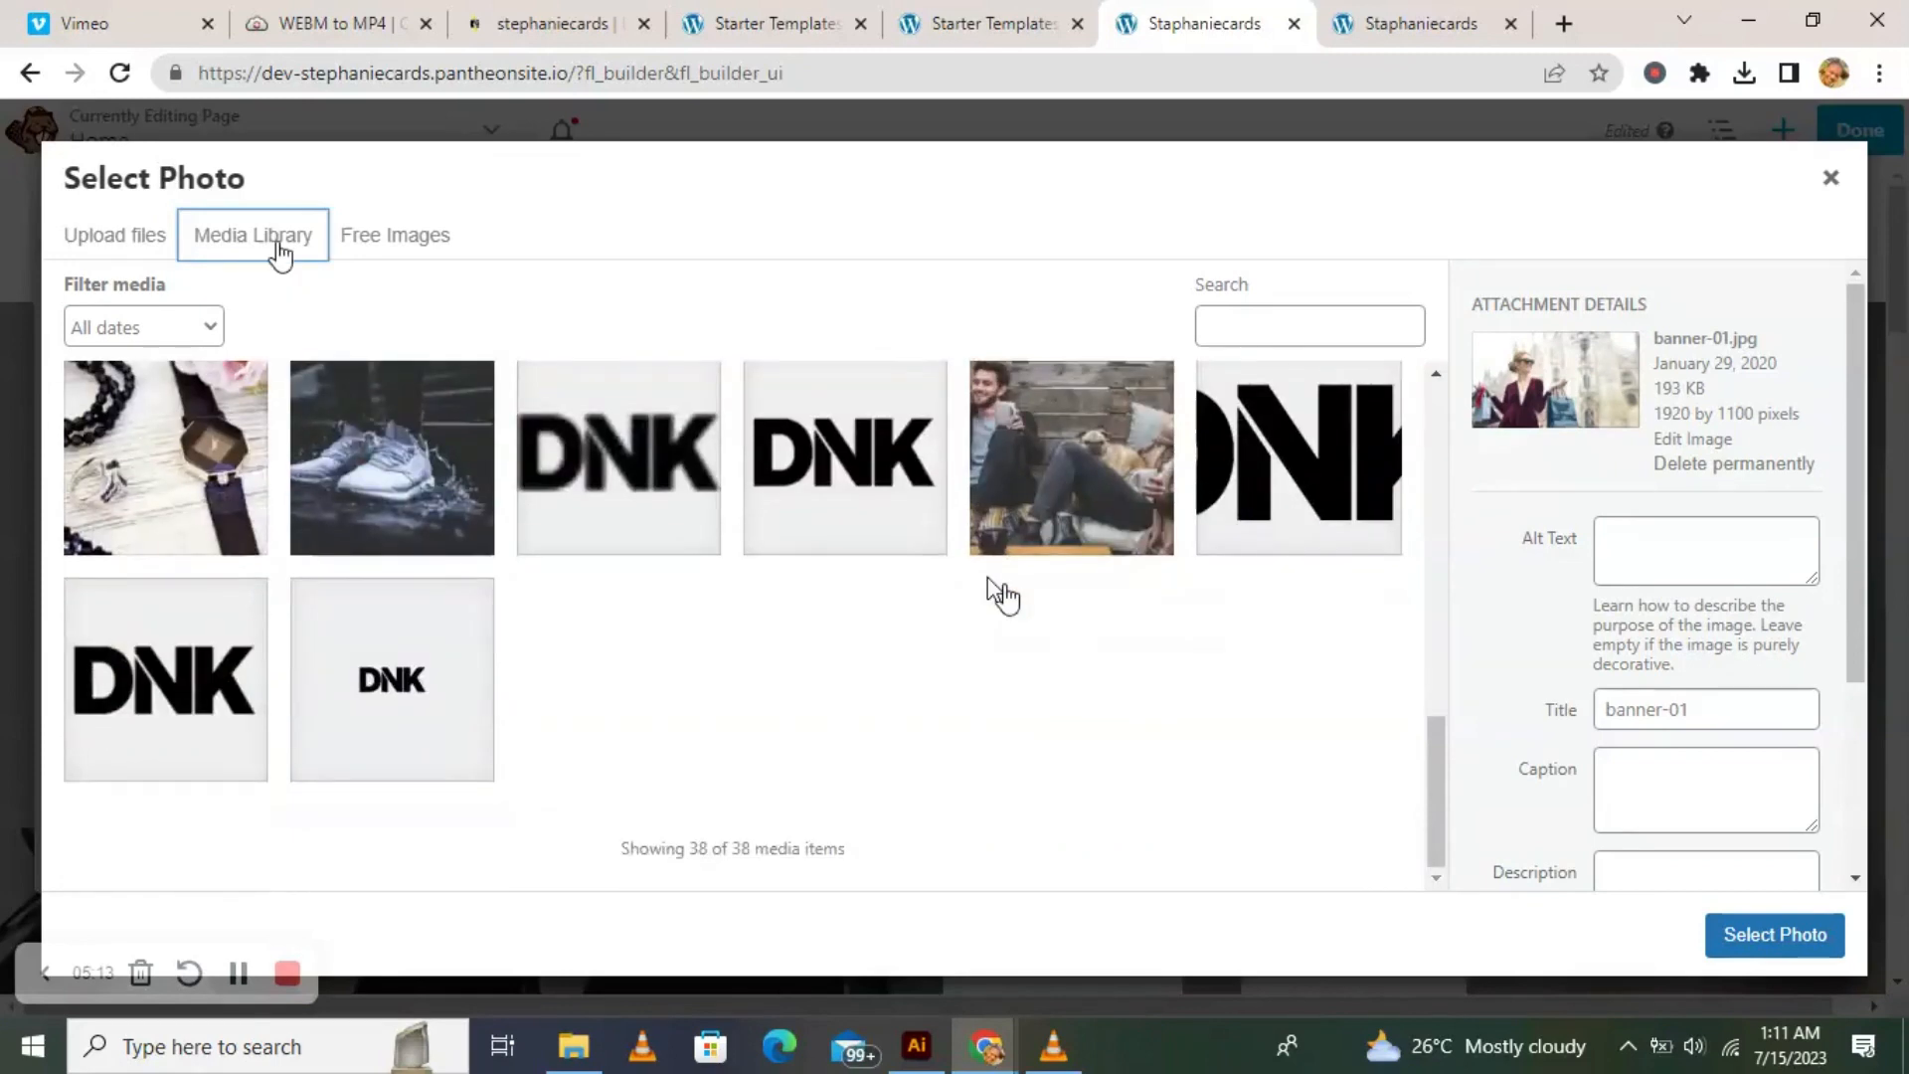
pyautogui.scroll(10, 998, 593)
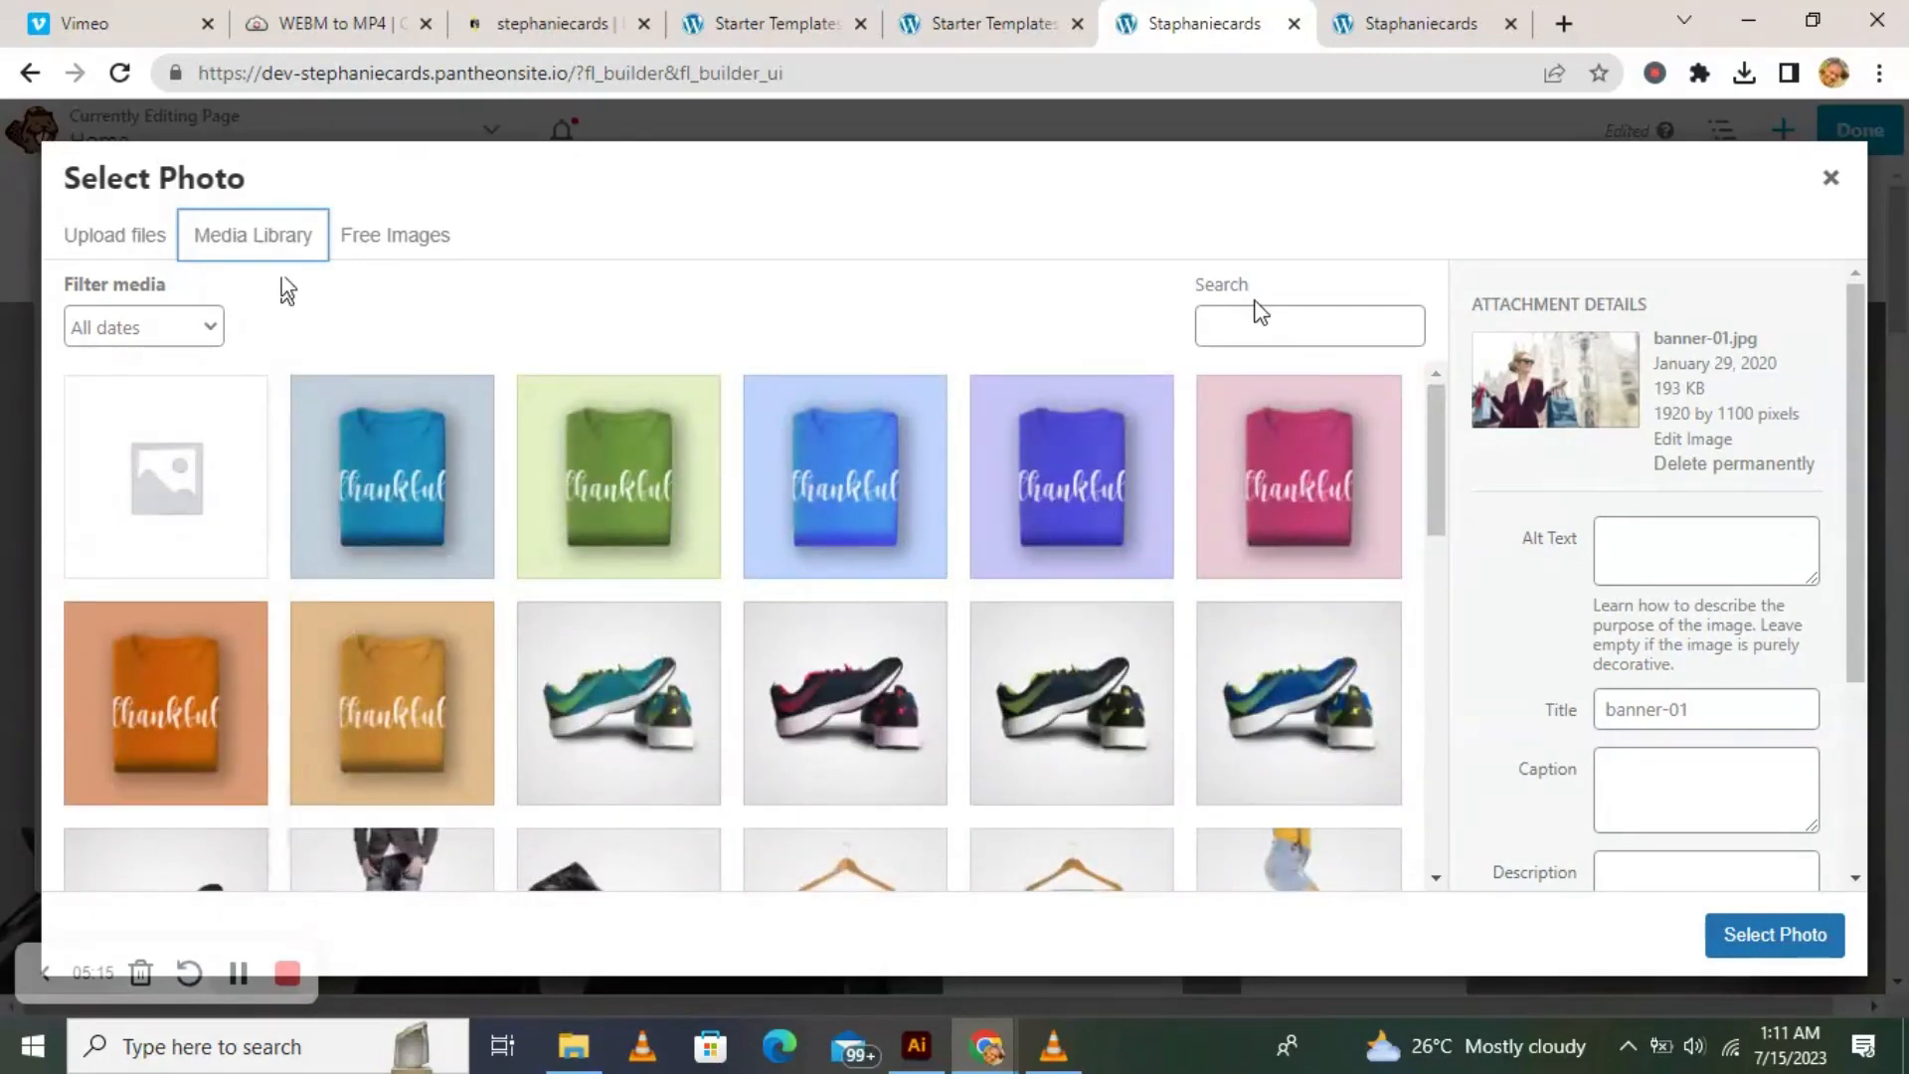
pyautogui.click(1254, 332)
pyautogui.write('B')
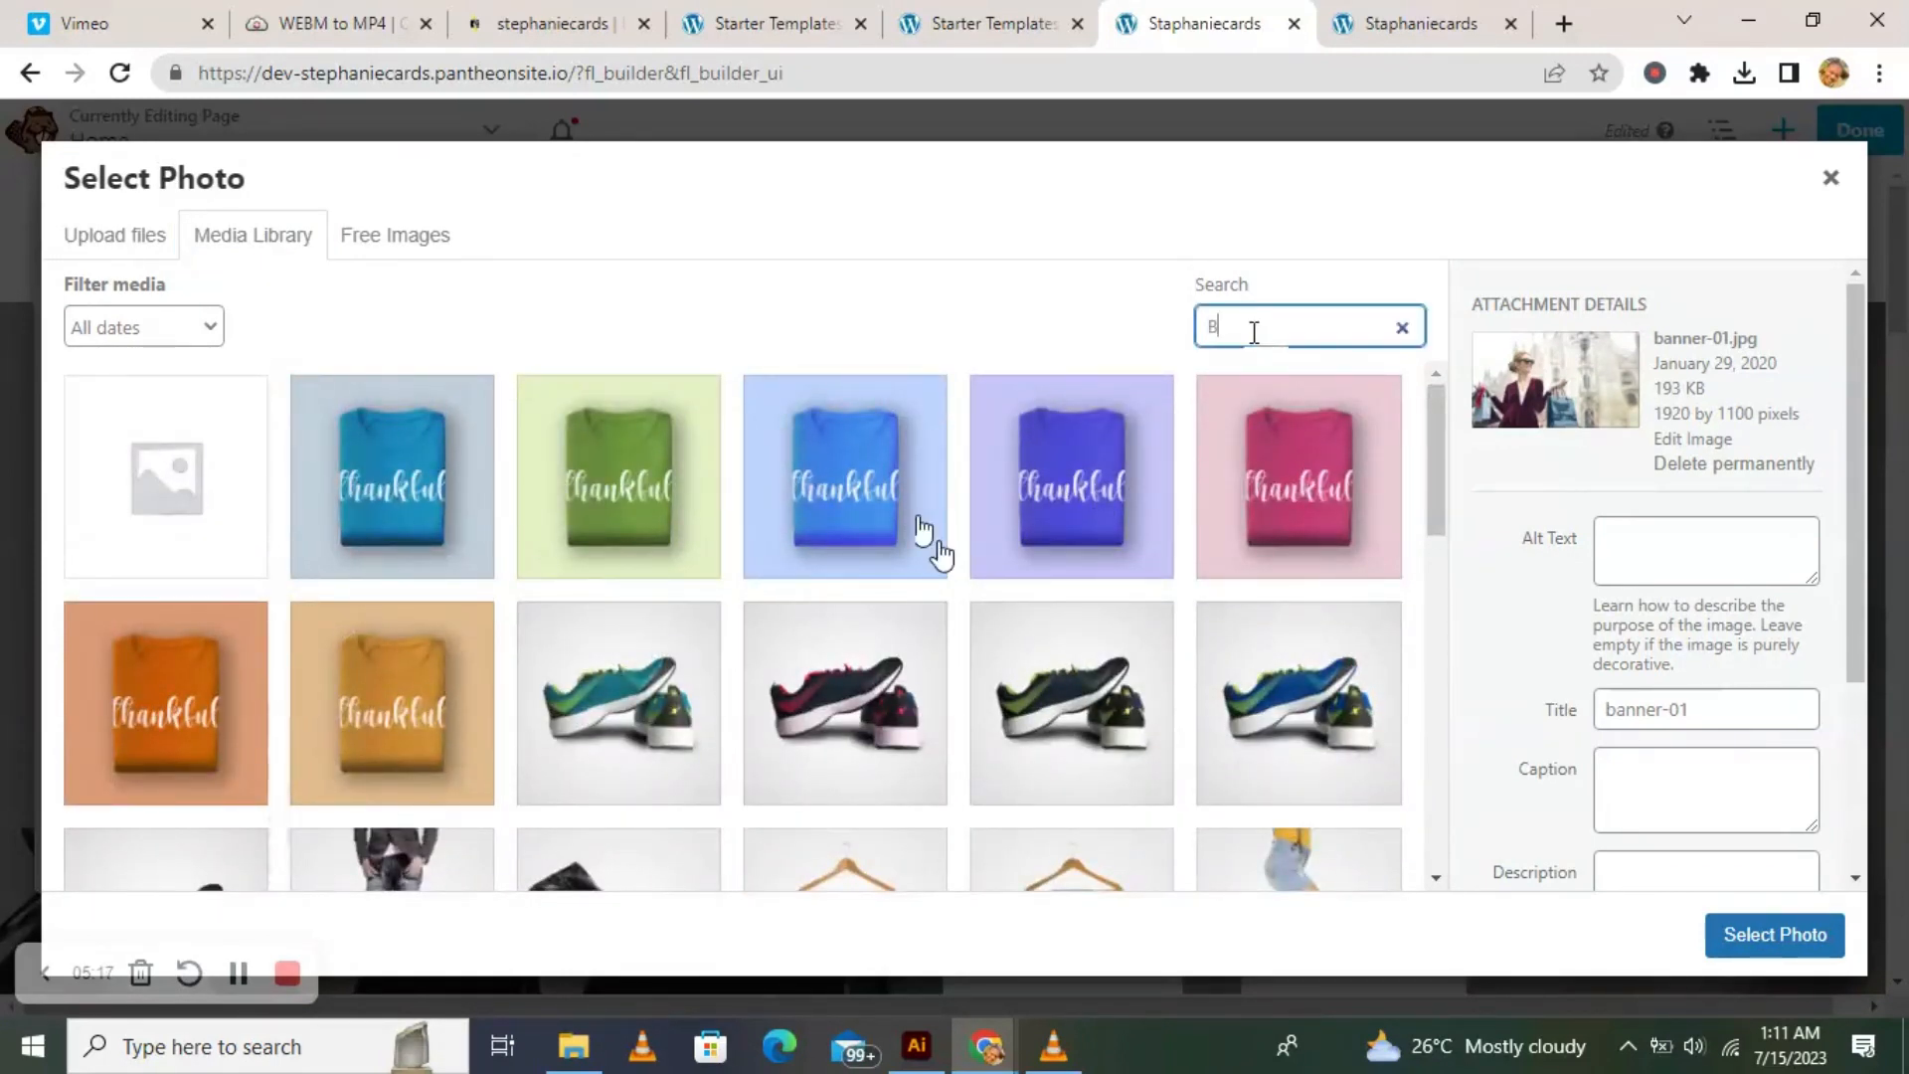
pyautogui.write('AGS')
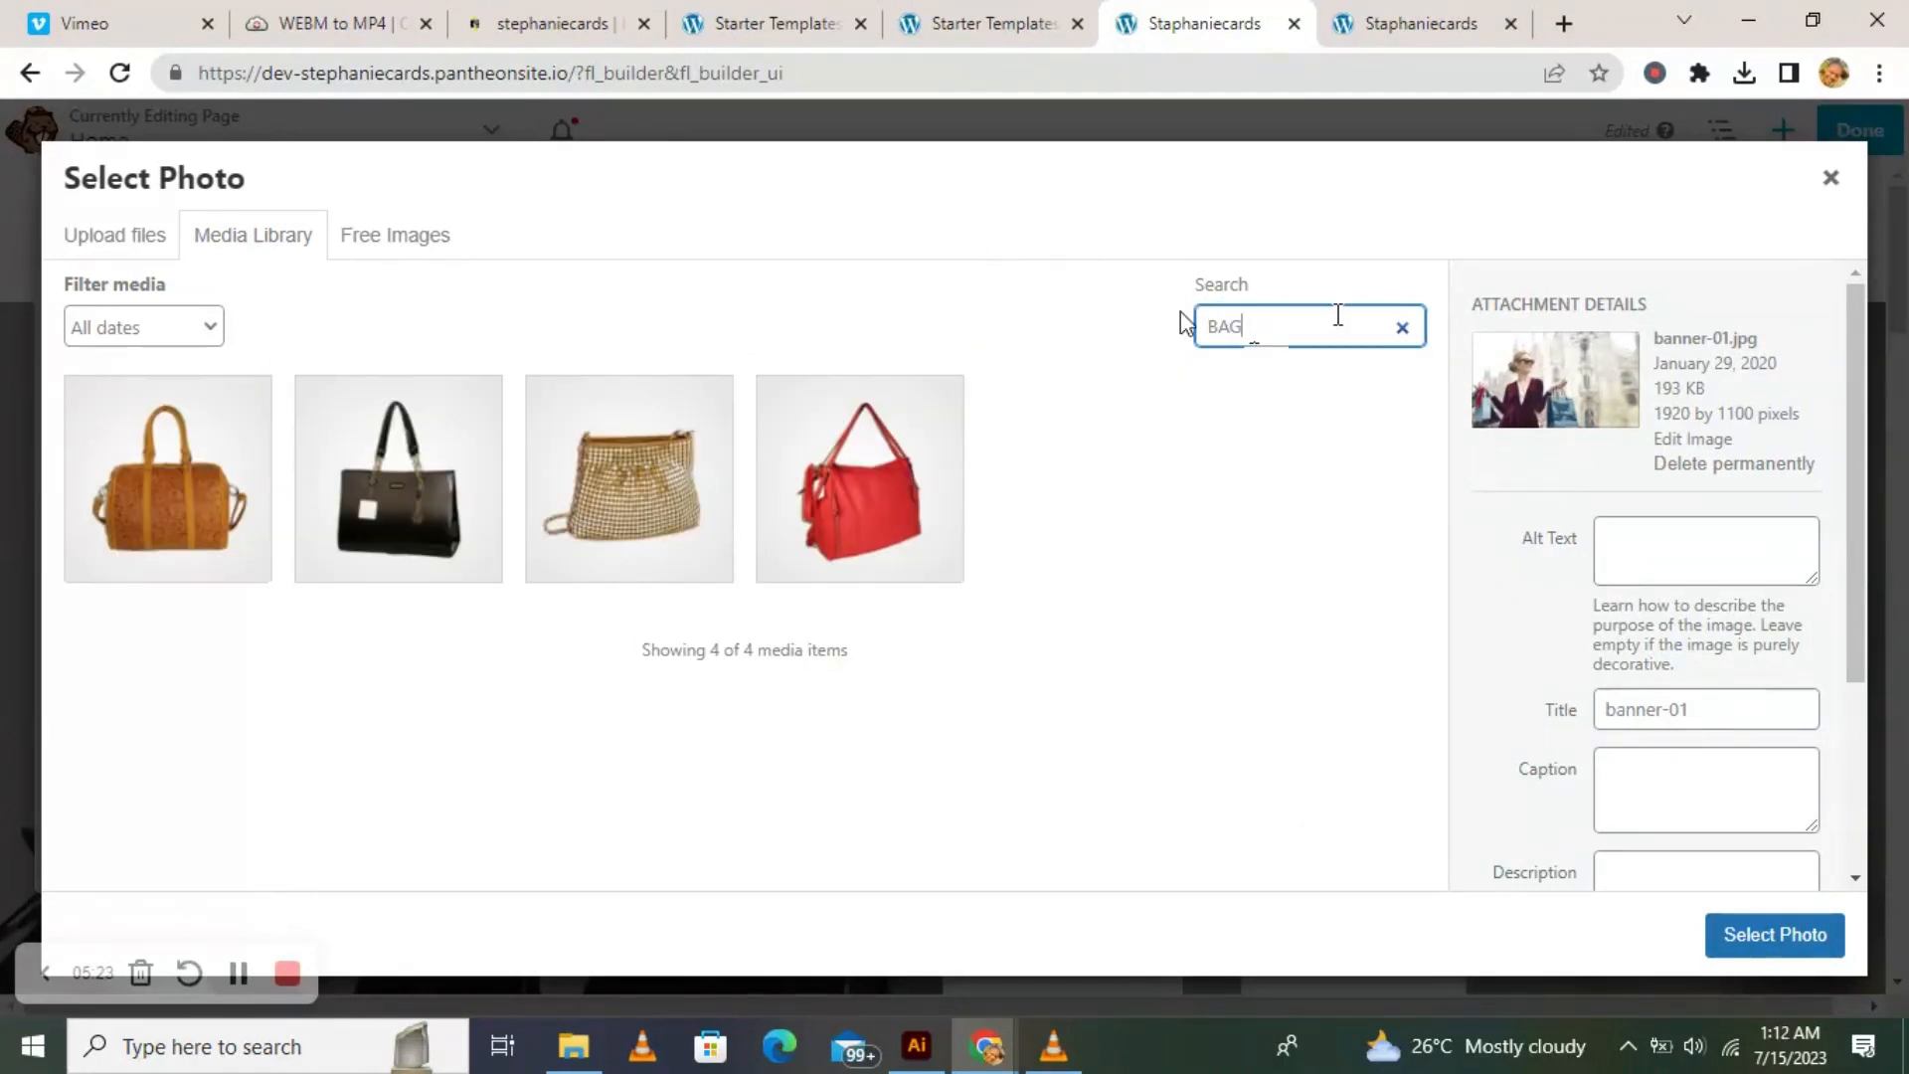
# Set product-bag1.jpg, the brown handbag, as the hero row's background photo, save the row settings and check the banner.
pyautogui.click(116, 495)
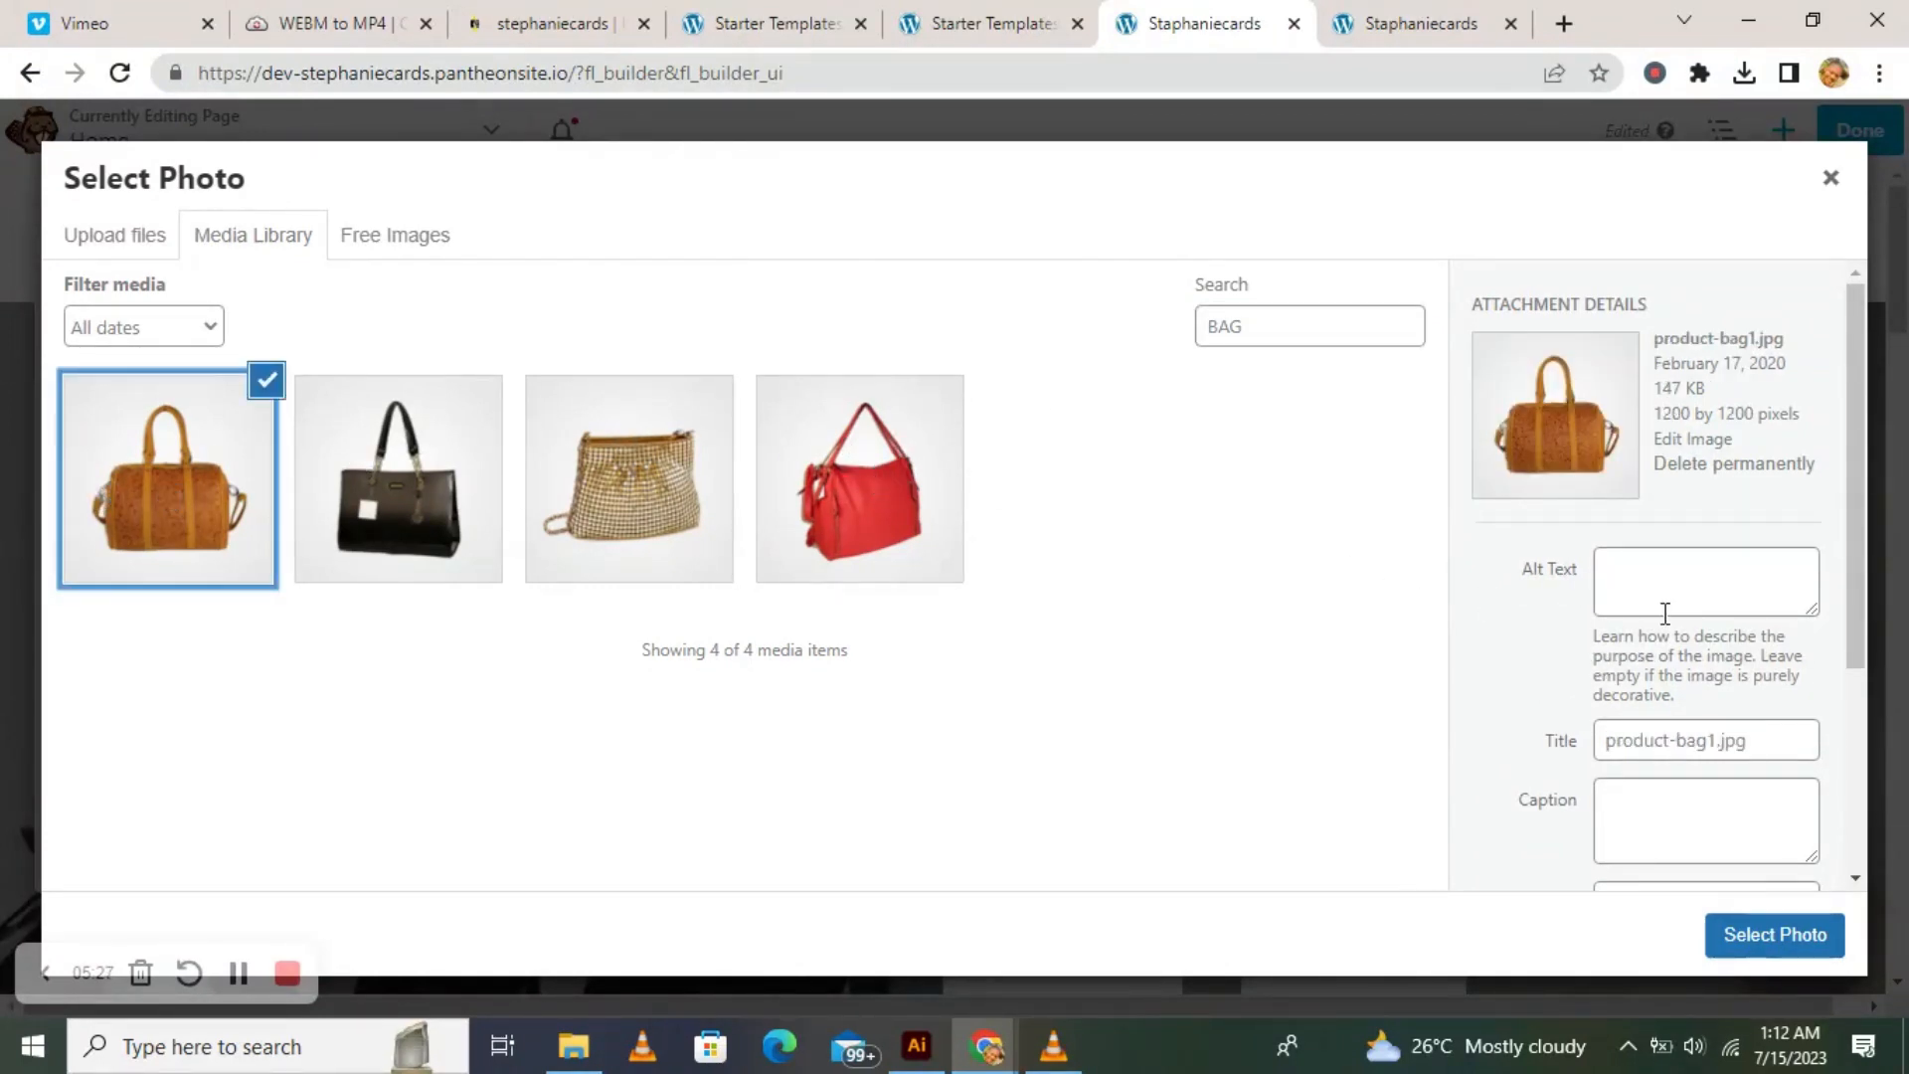
pyautogui.scroll(-3, 1665, 614)
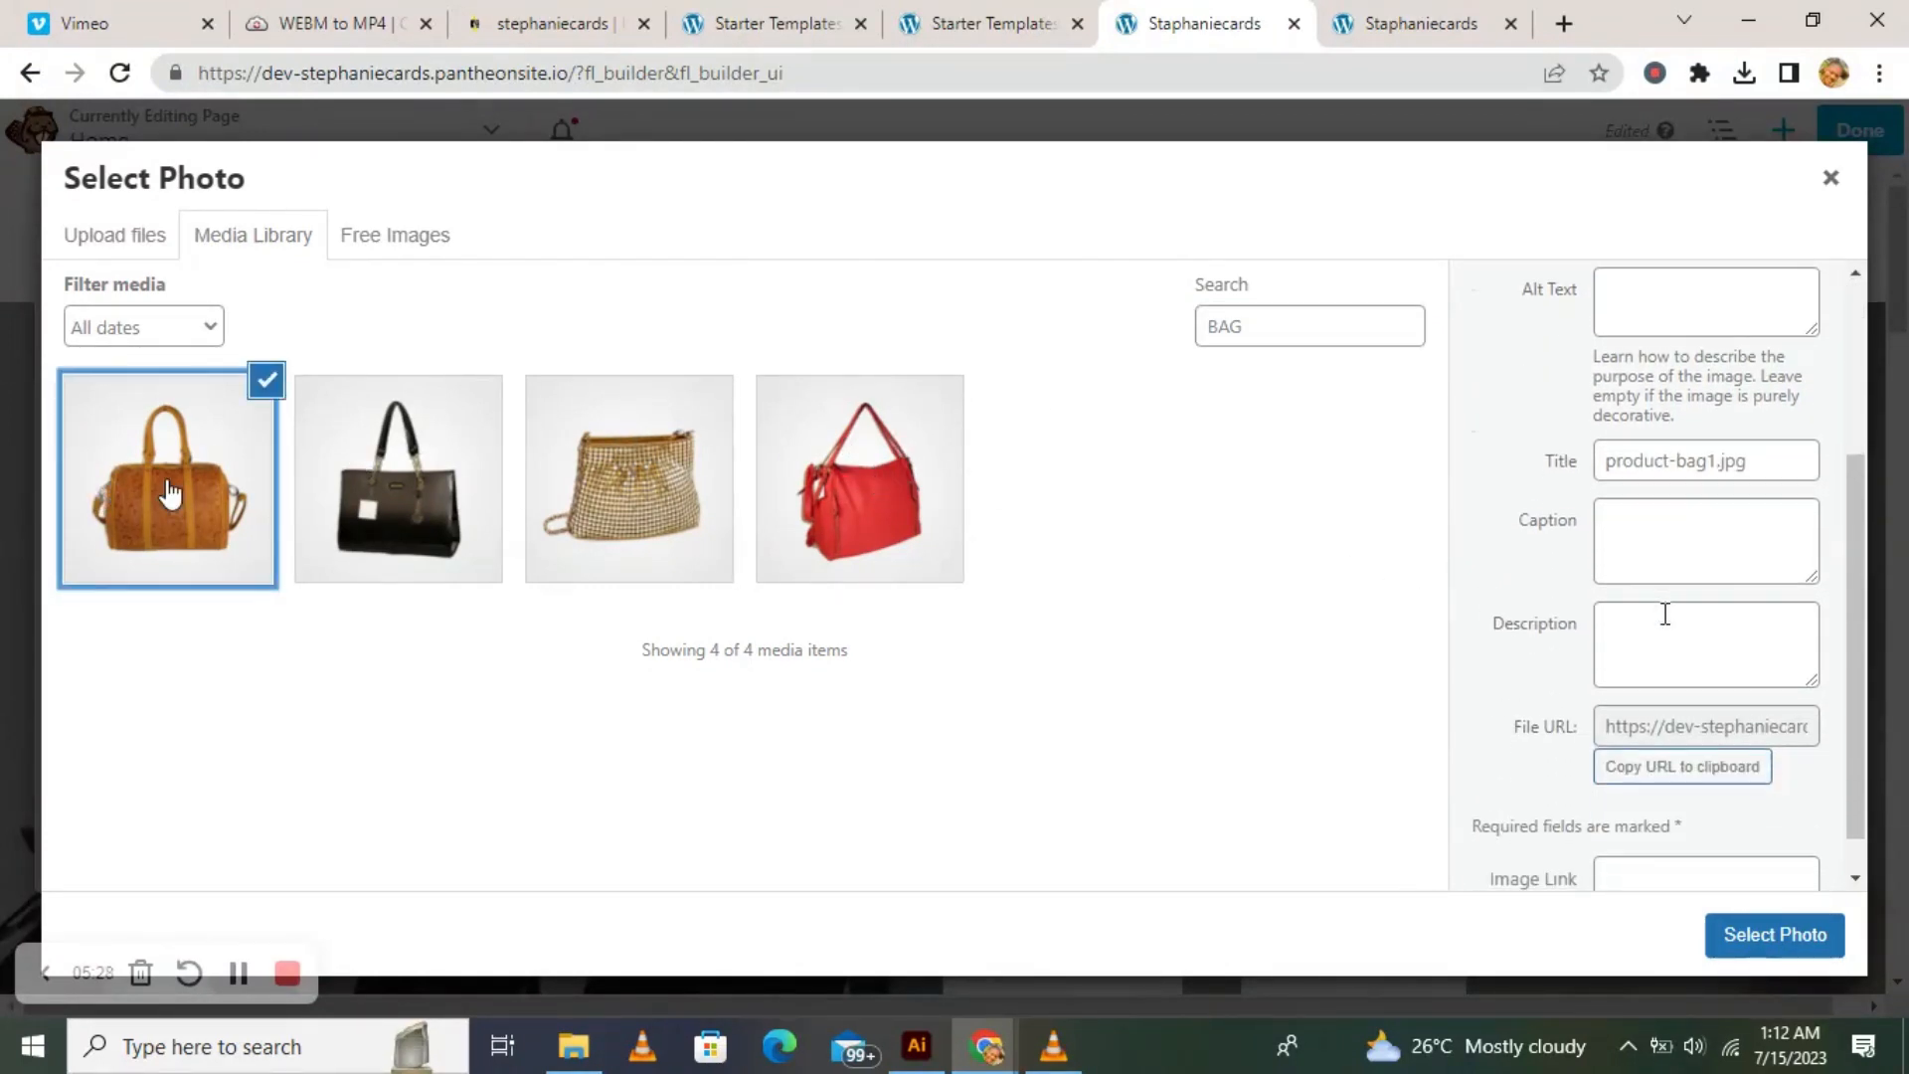
pyautogui.click(1776, 936)
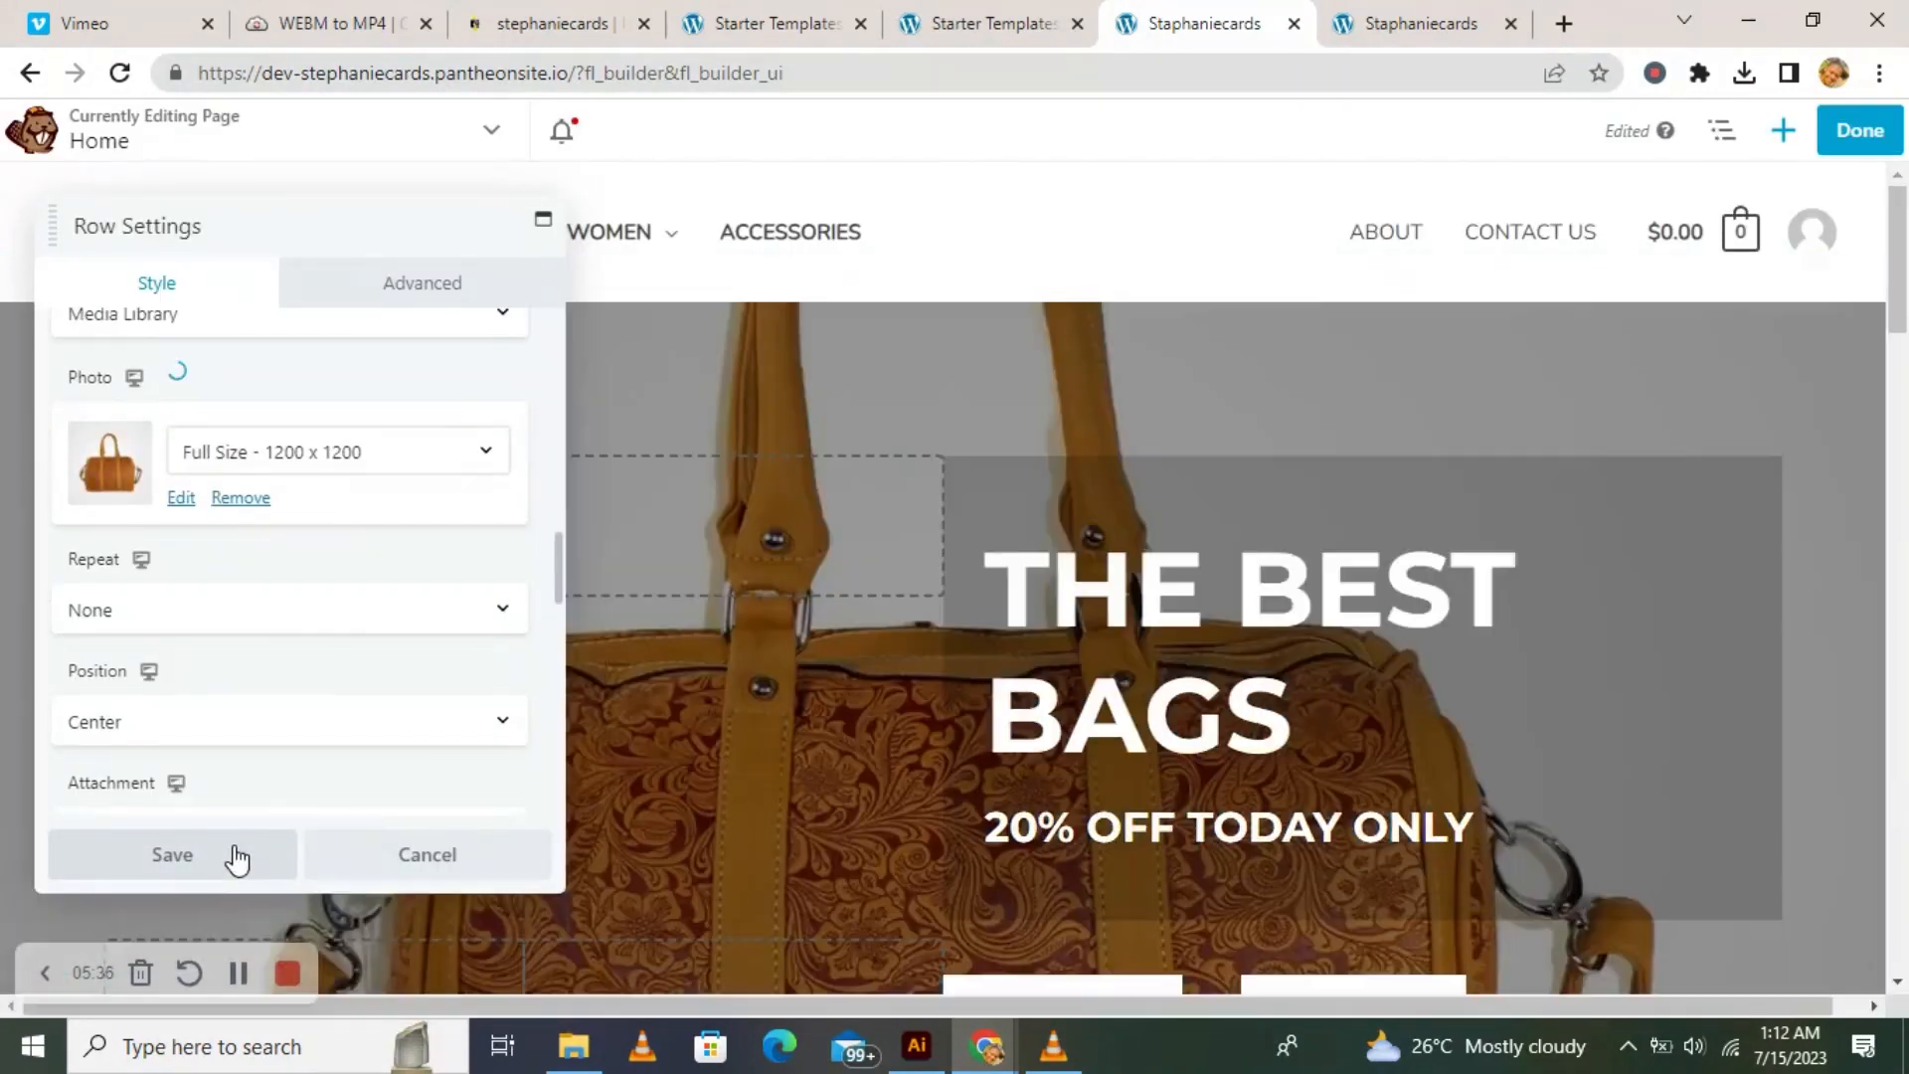
pyautogui.click(204, 857)
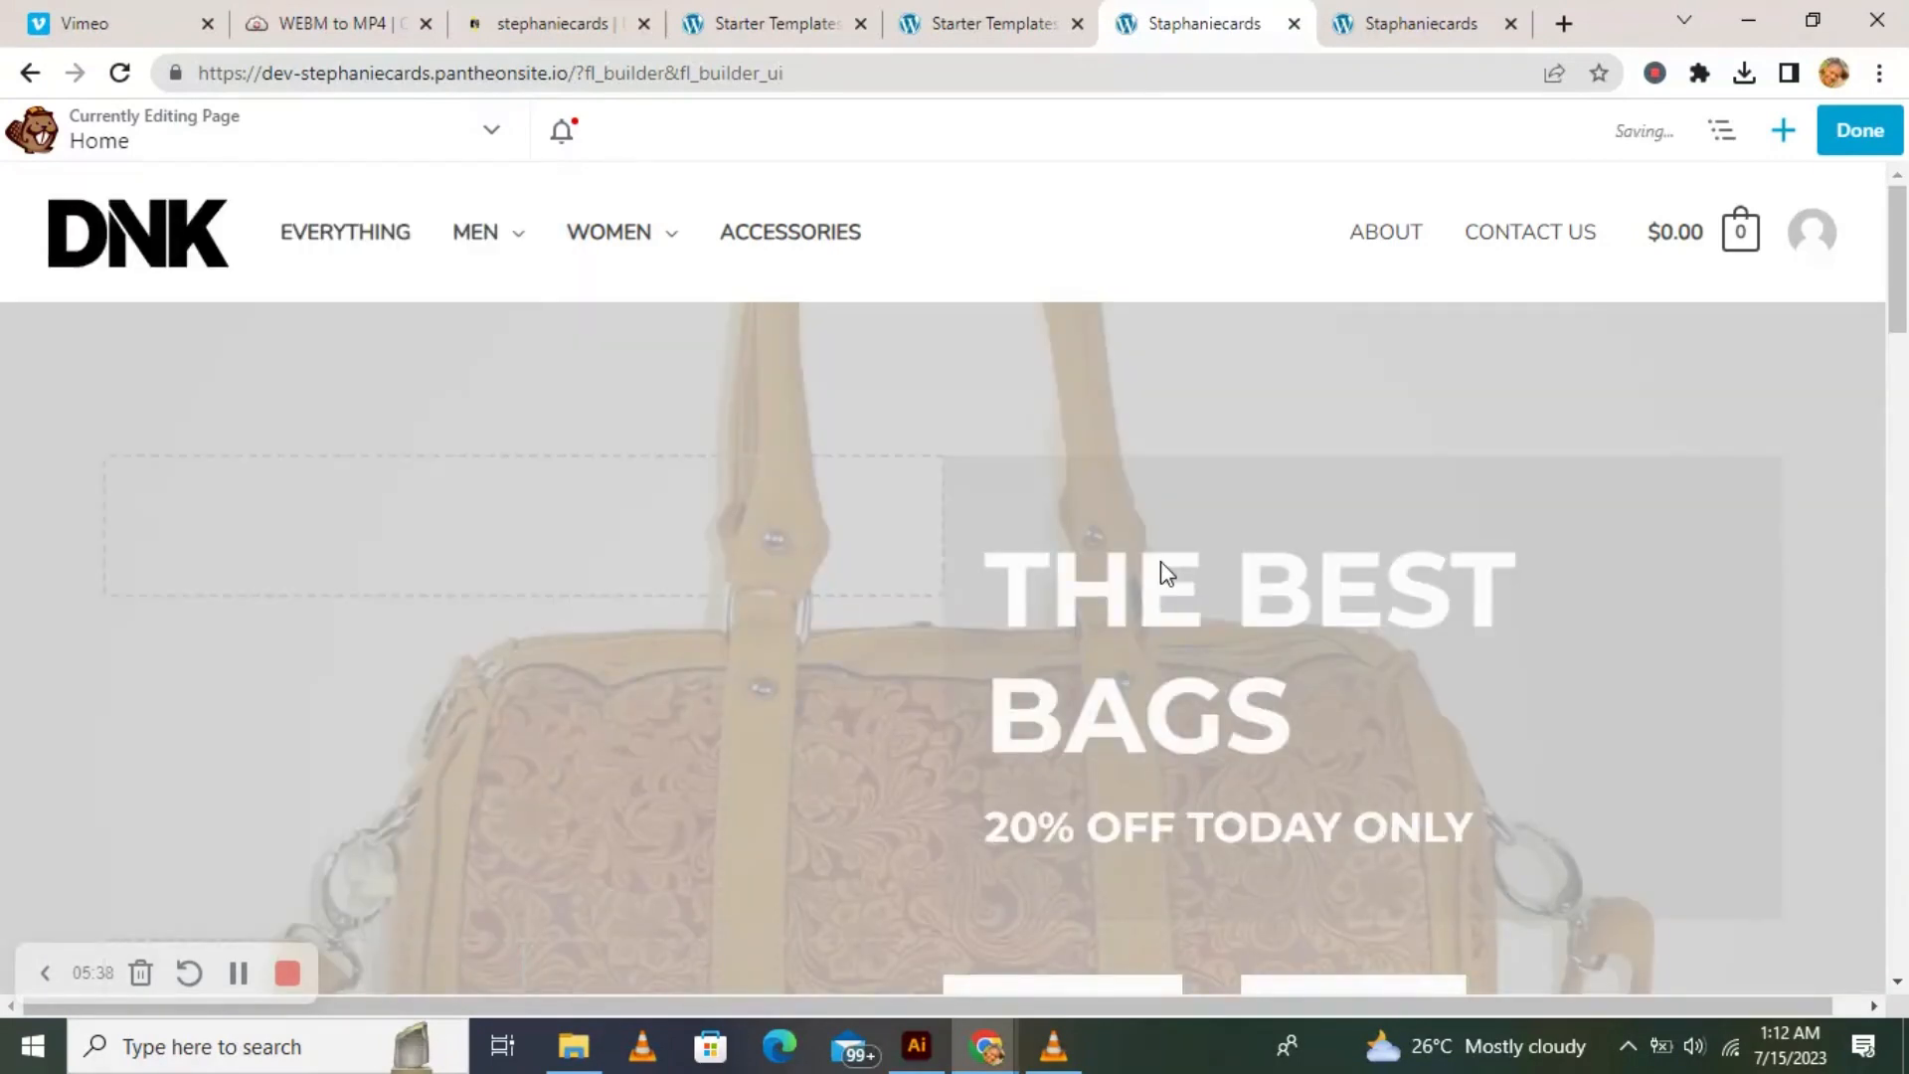
pyautogui.scroll(-3, 804, 625)
pyautogui.scroll(3, 725, 624)
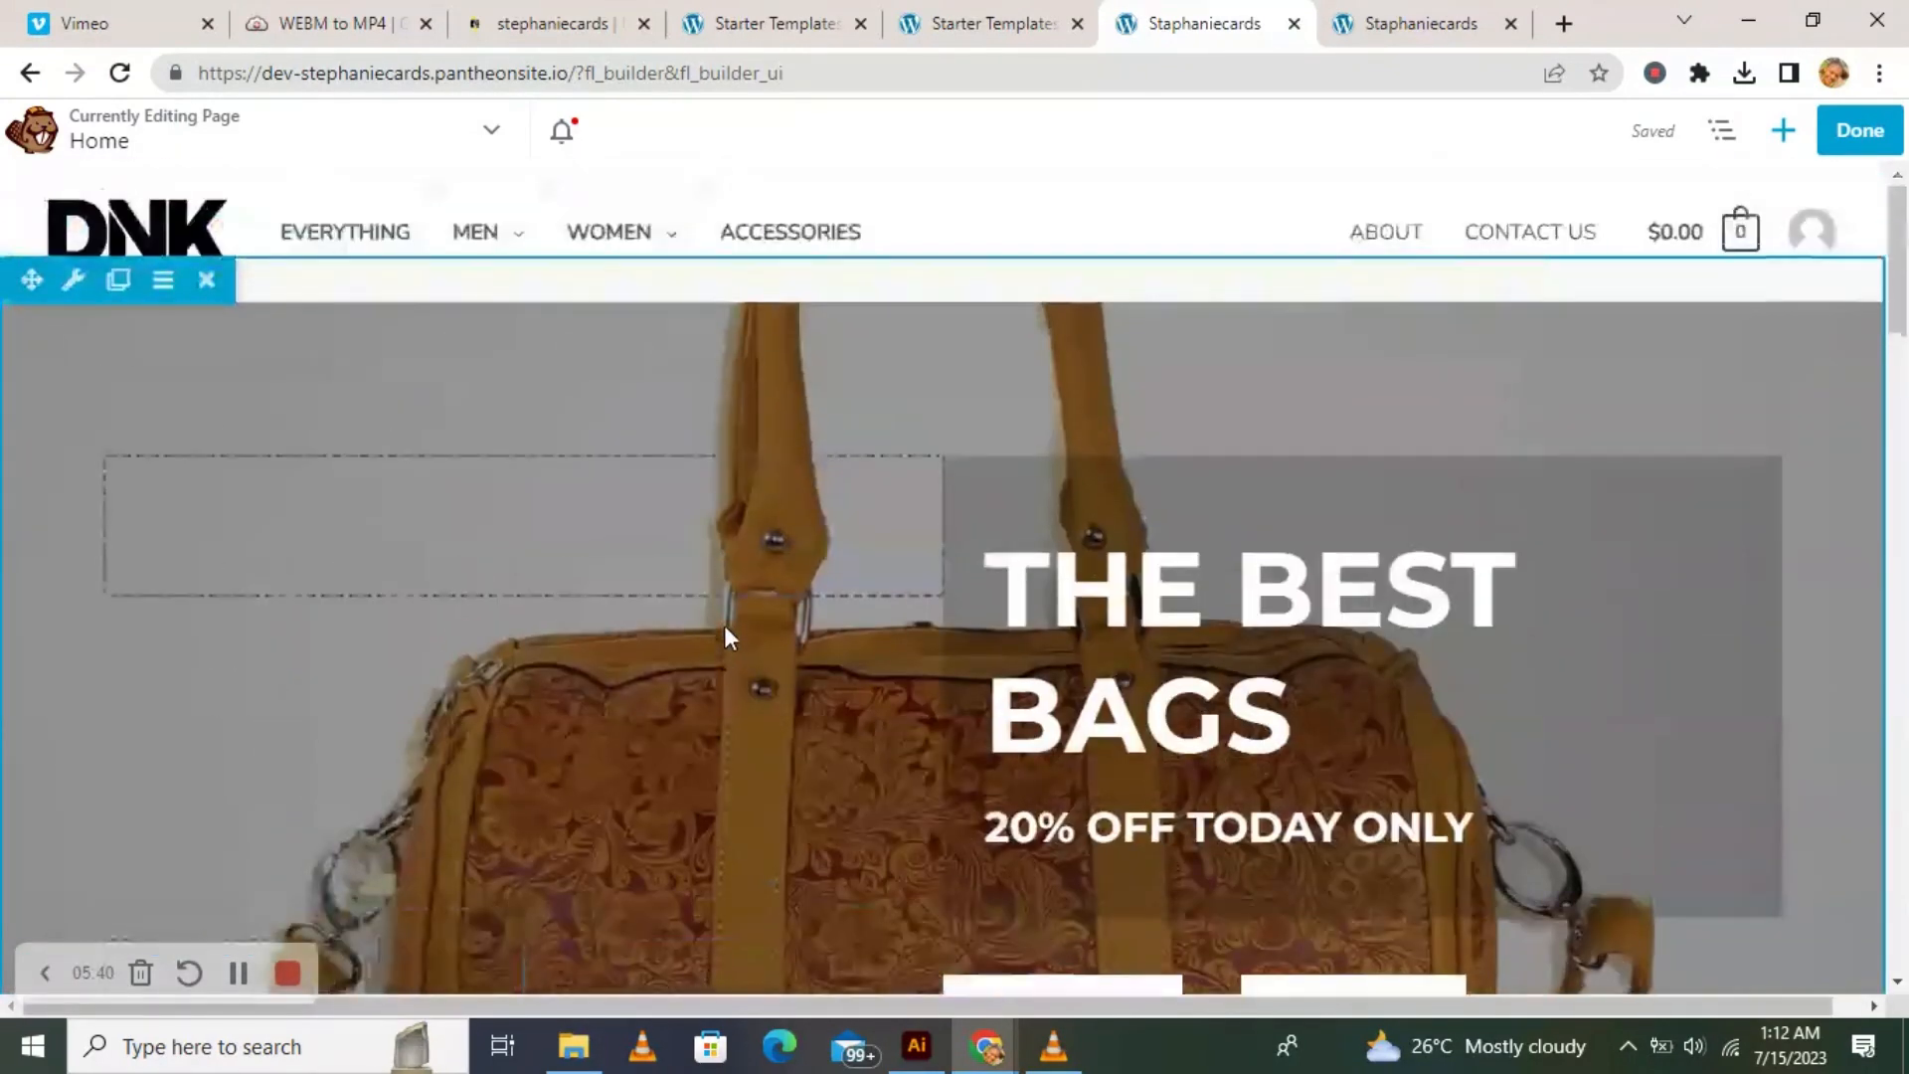
pyautogui.scroll(-3, 720, 603)
pyautogui.scroll(-3, 729, 623)
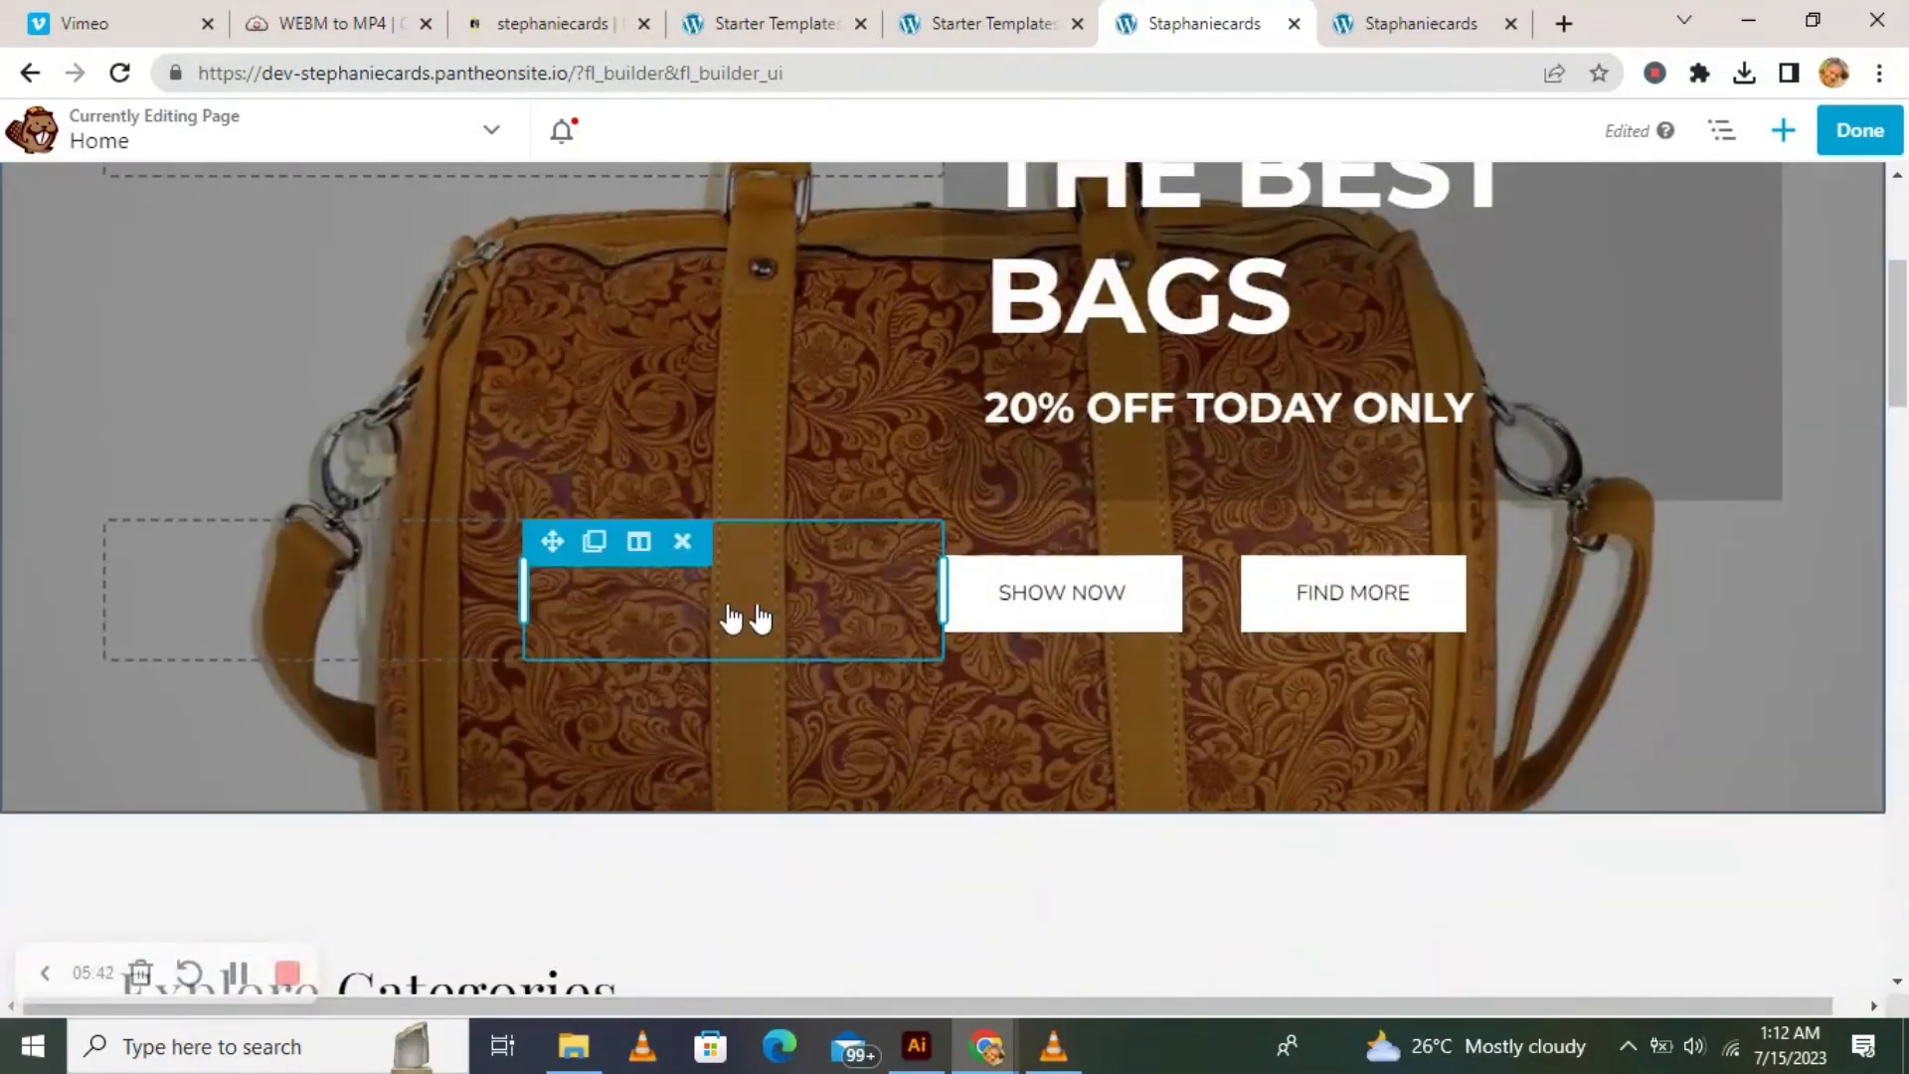
pyautogui.scroll(3, 746, 577)
pyautogui.scroll(3, 767, 479)
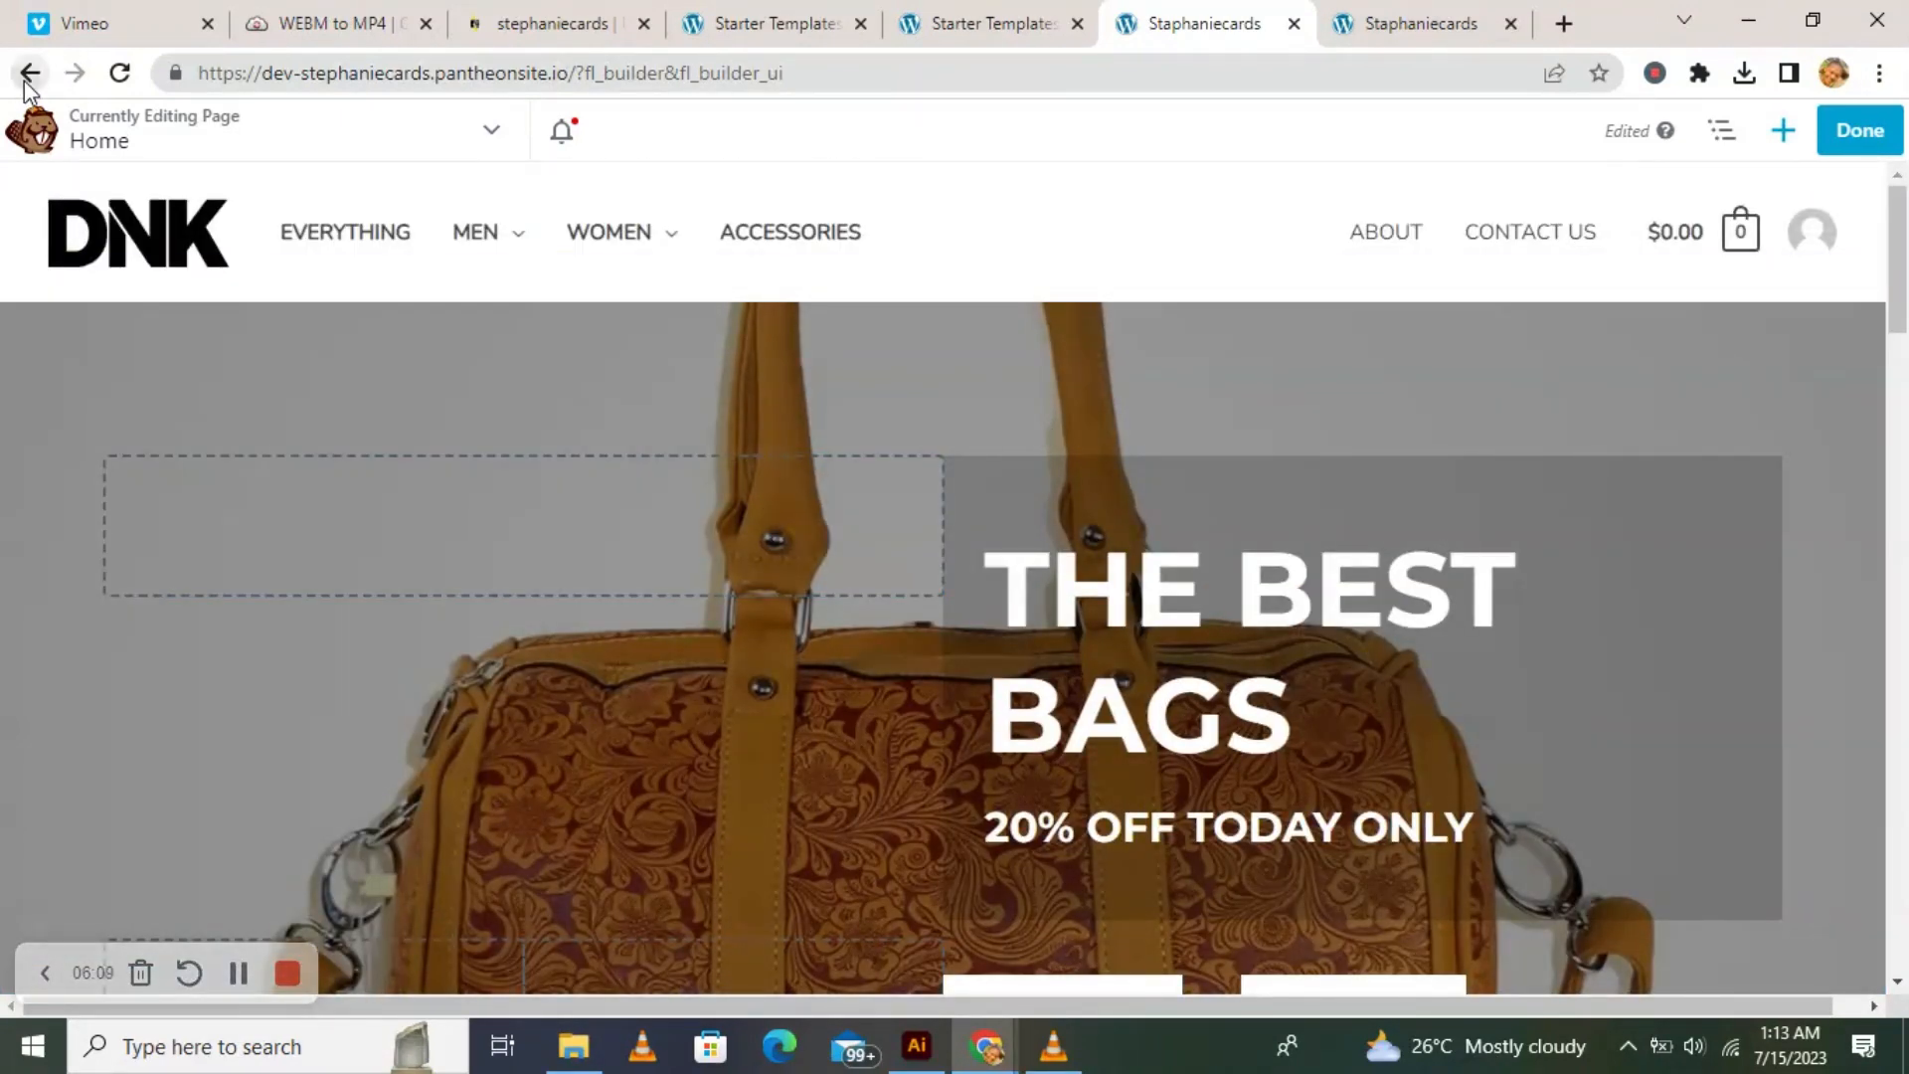
# Leave the page builder for the WordPress dashboard and open the WooCommerce setup wizard at its store details.
pyautogui.click(30, 74)
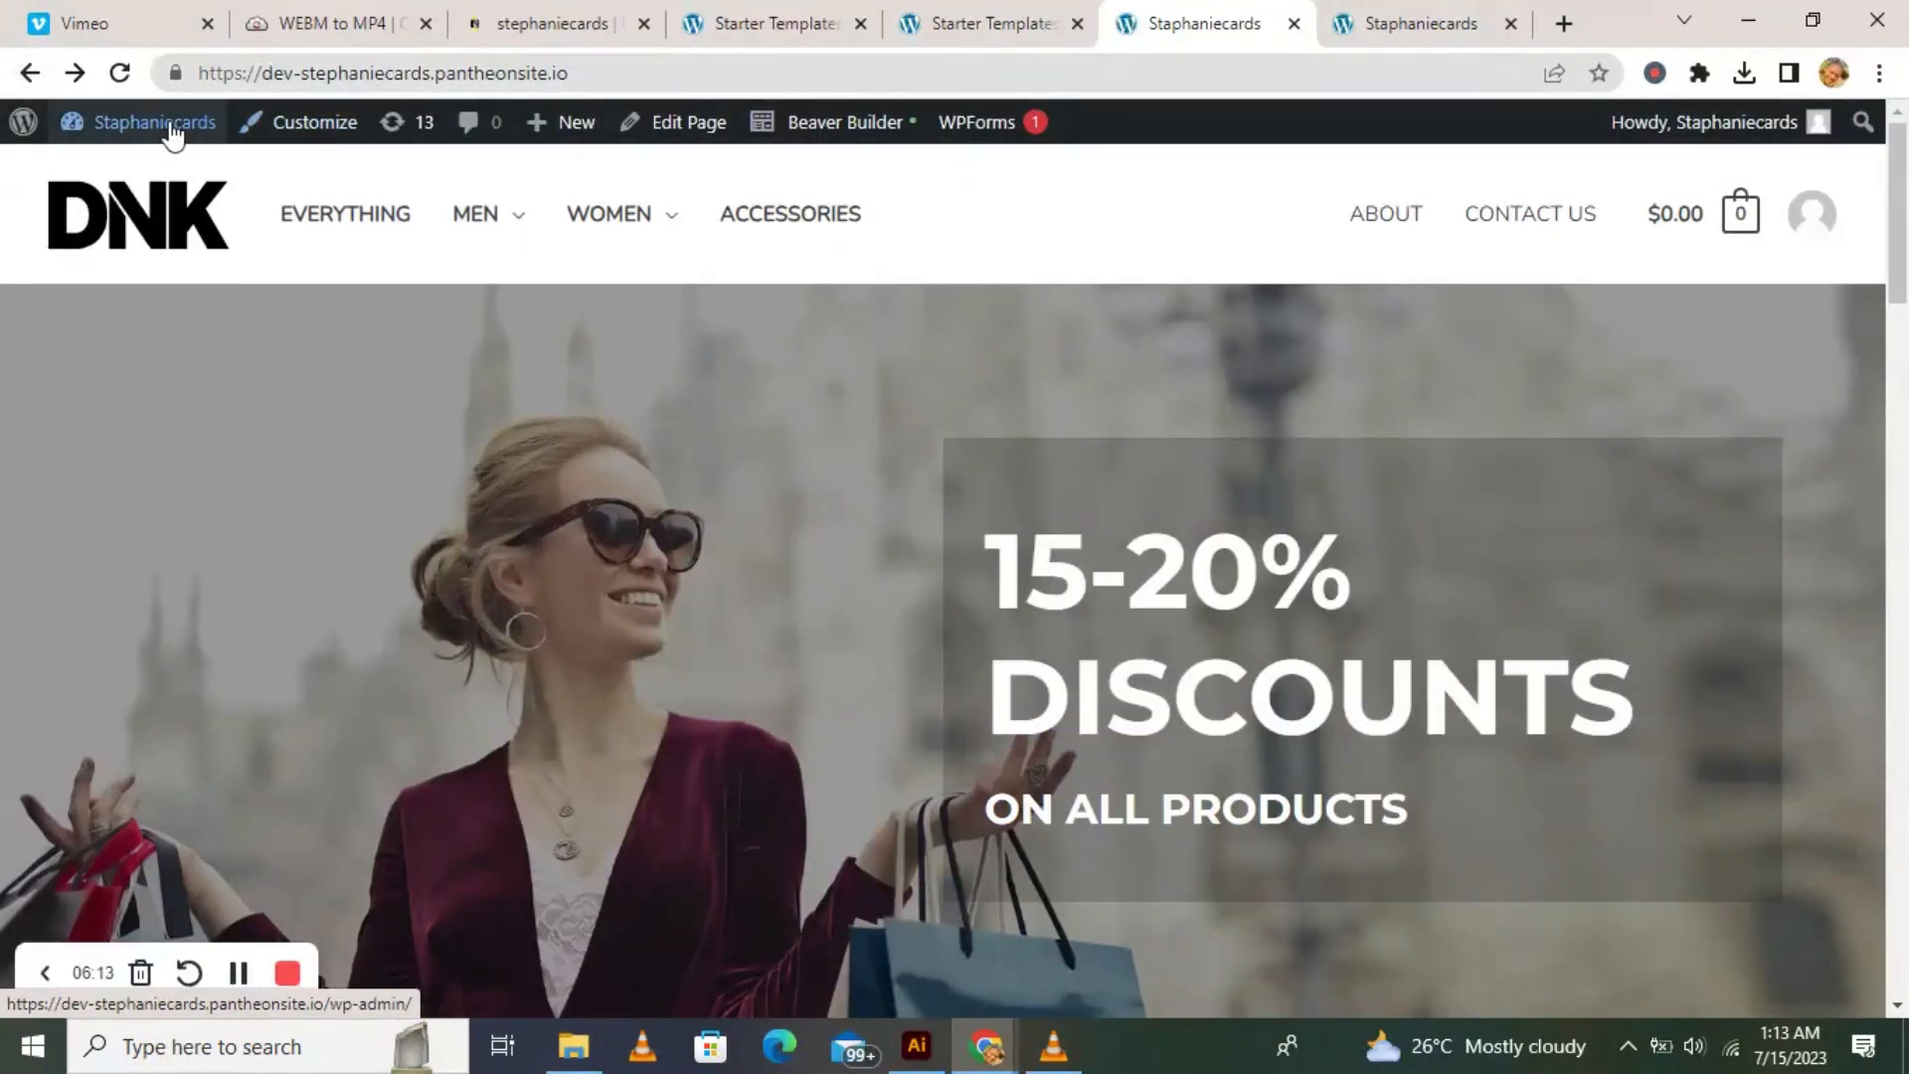
pyautogui.moveTo(178, 140)
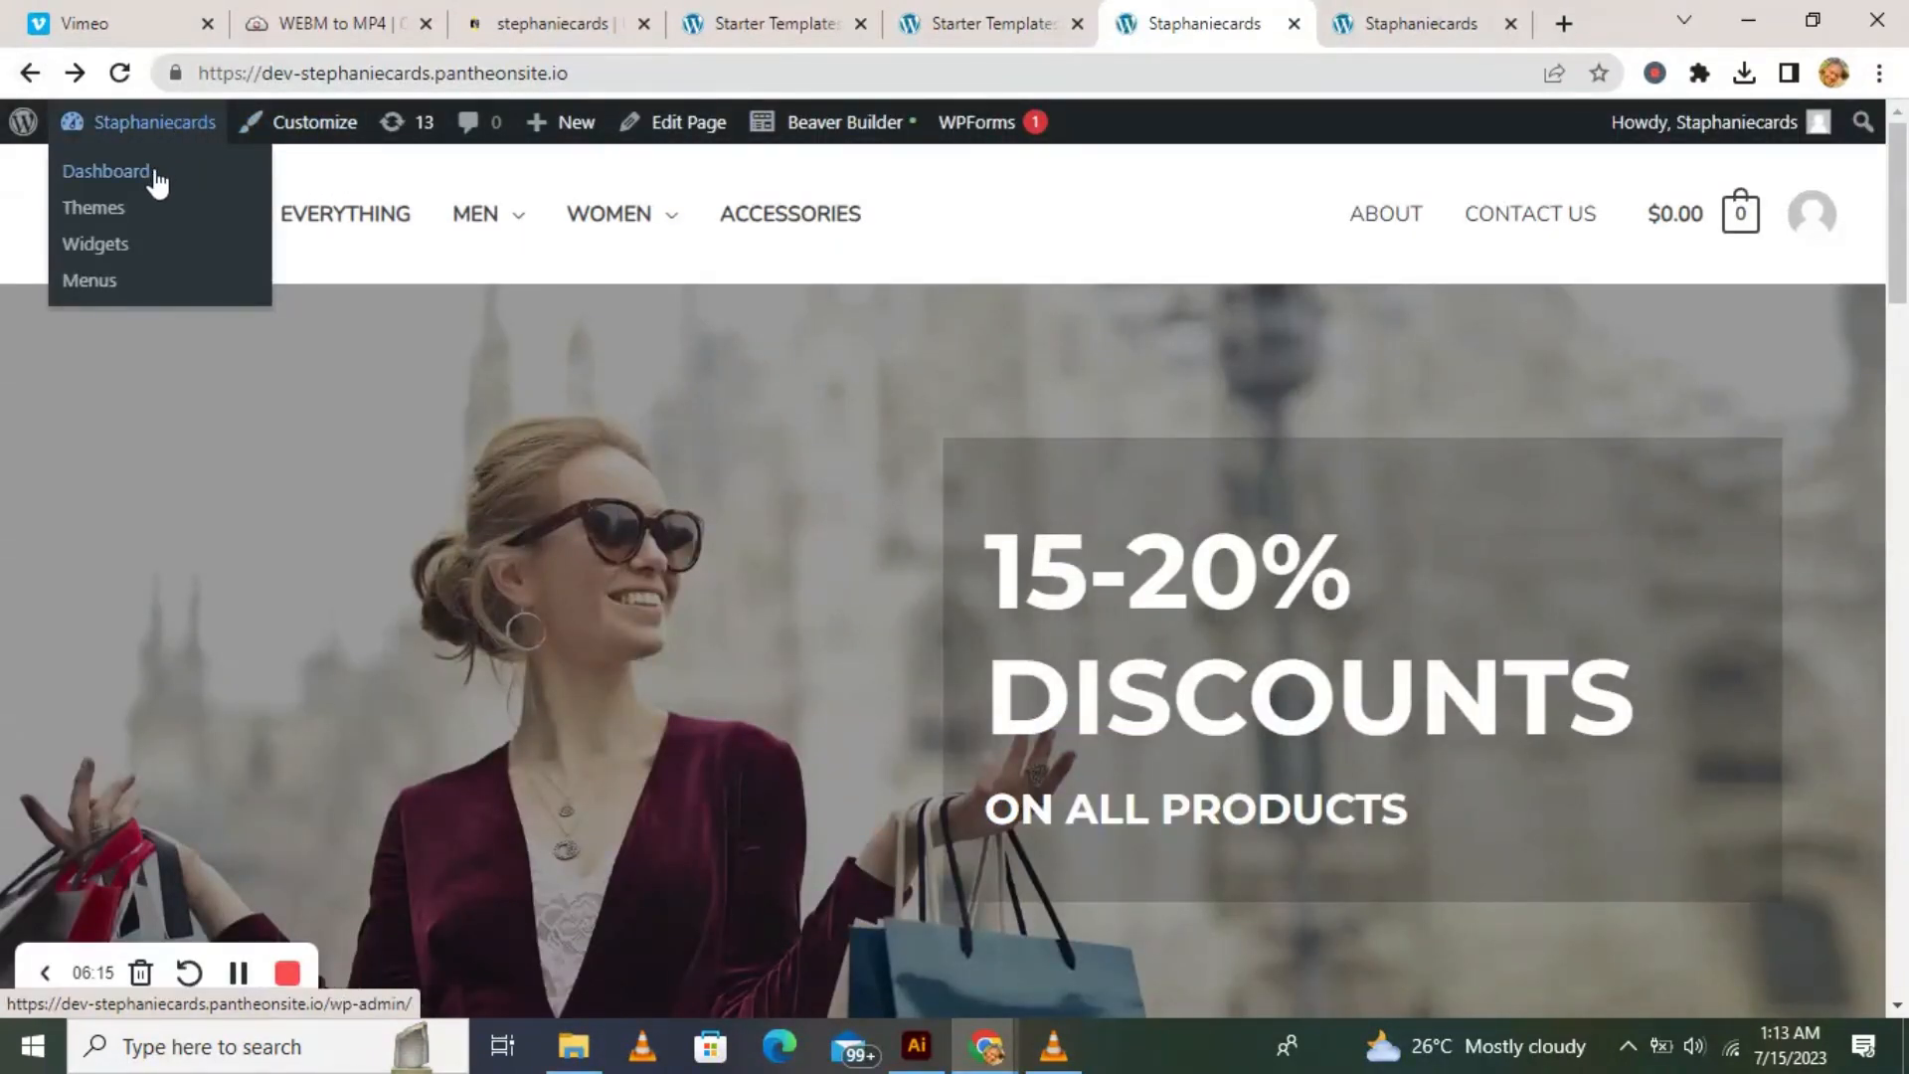
pyautogui.click(153, 171)
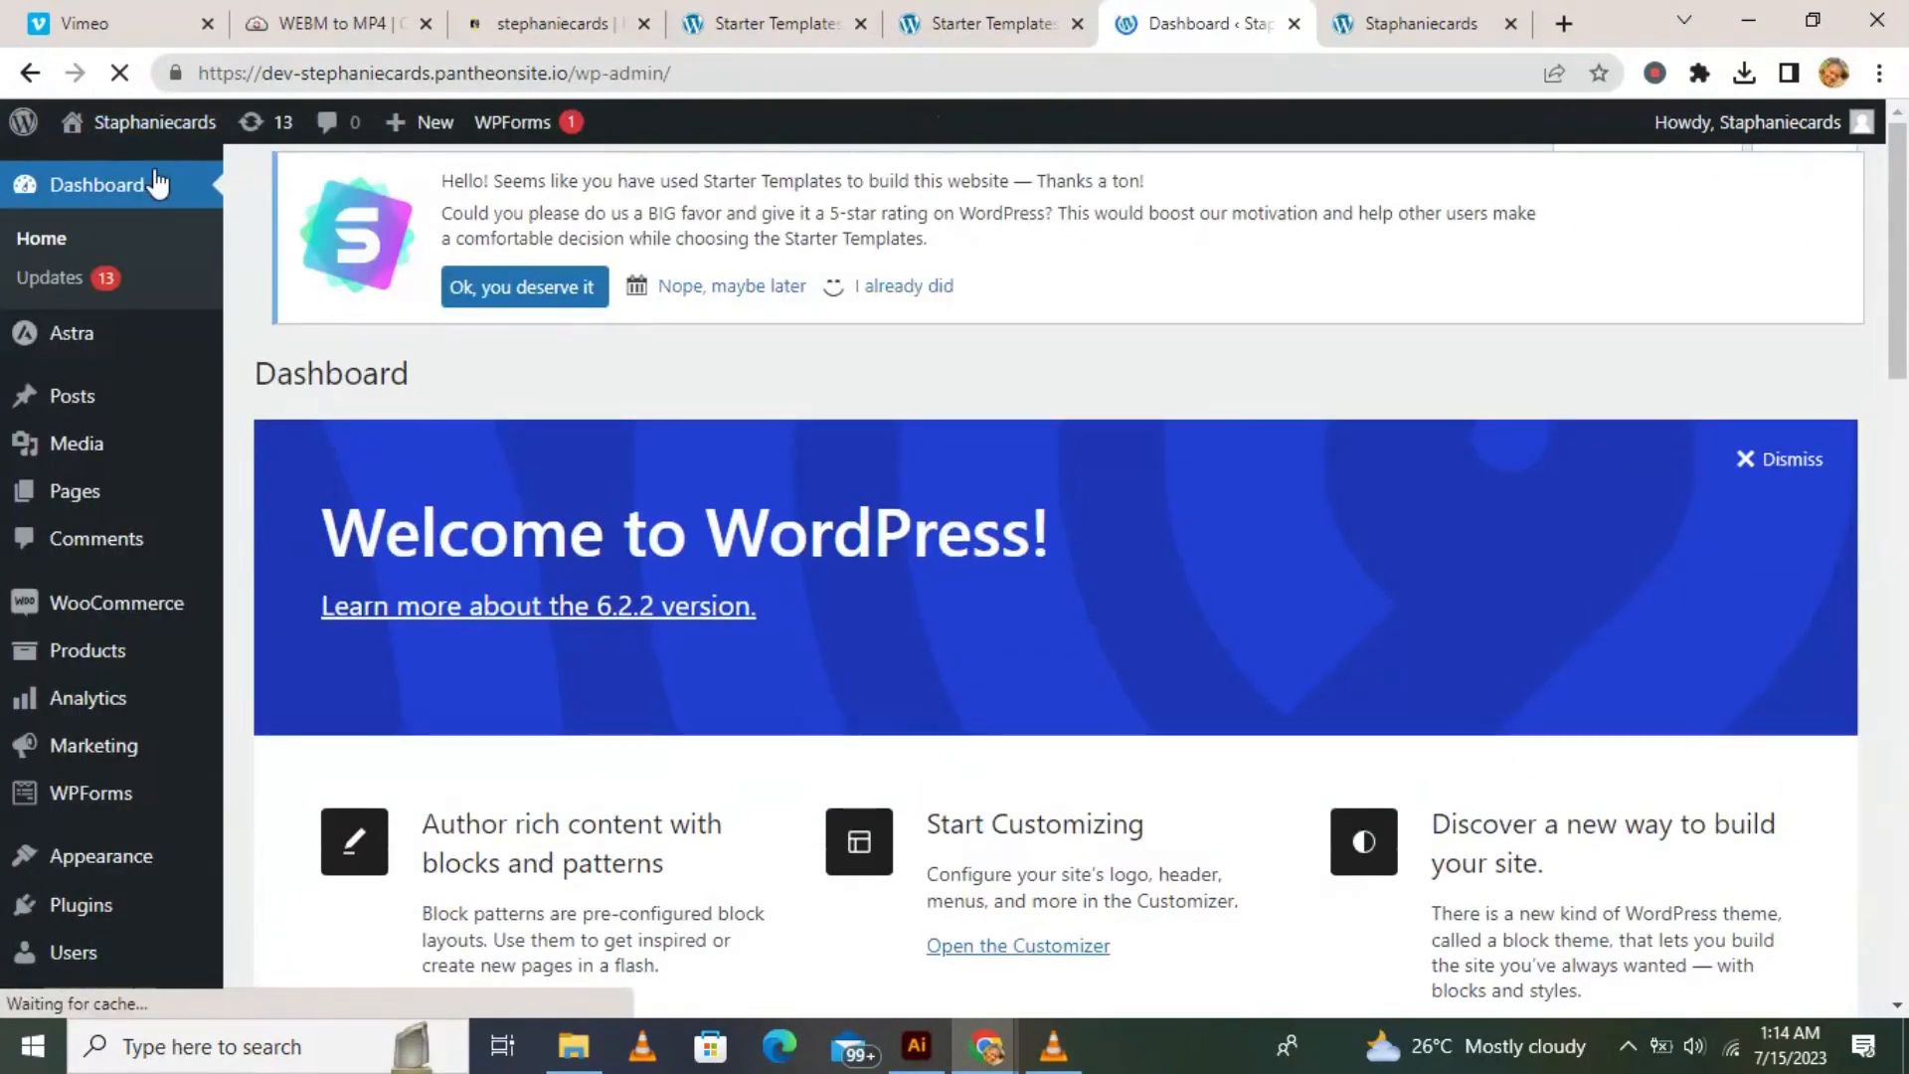
pyautogui.click(147, 606)
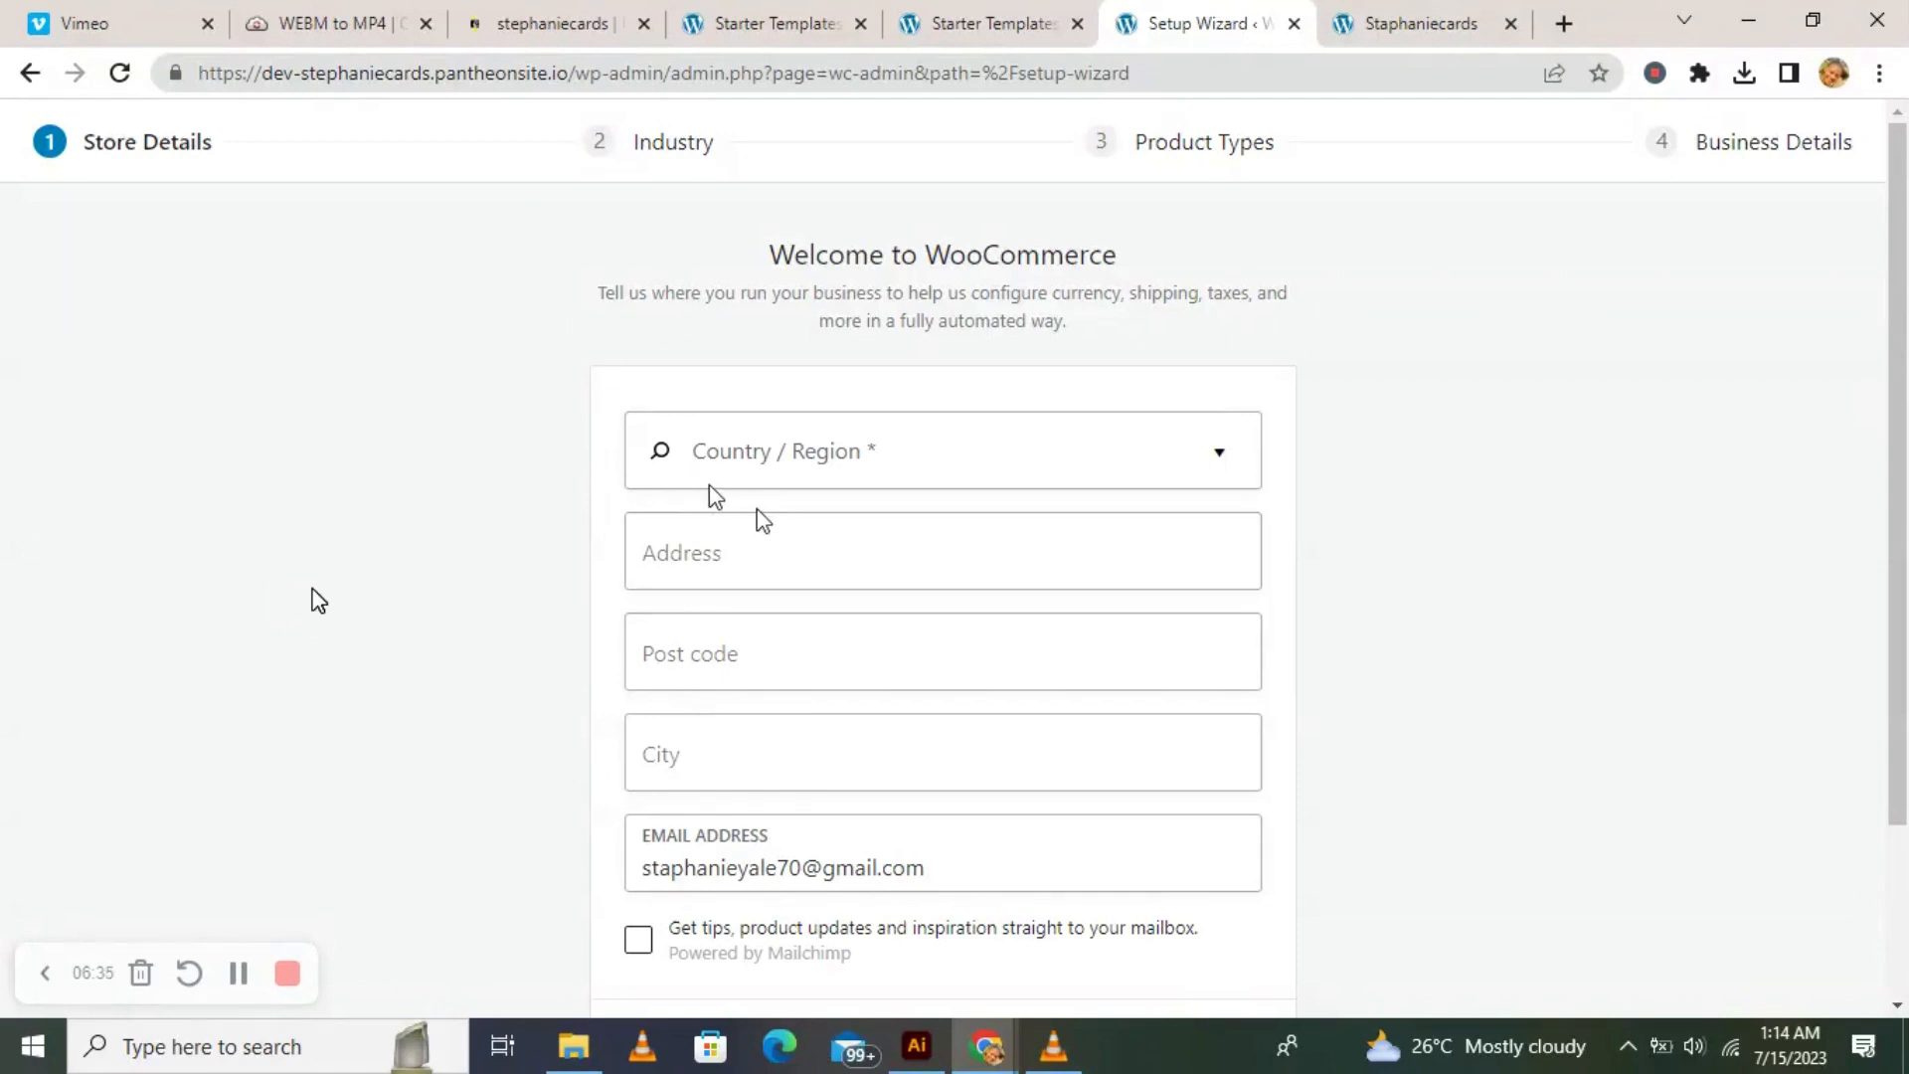
pyautogui.scroll(-3, 729, 486)
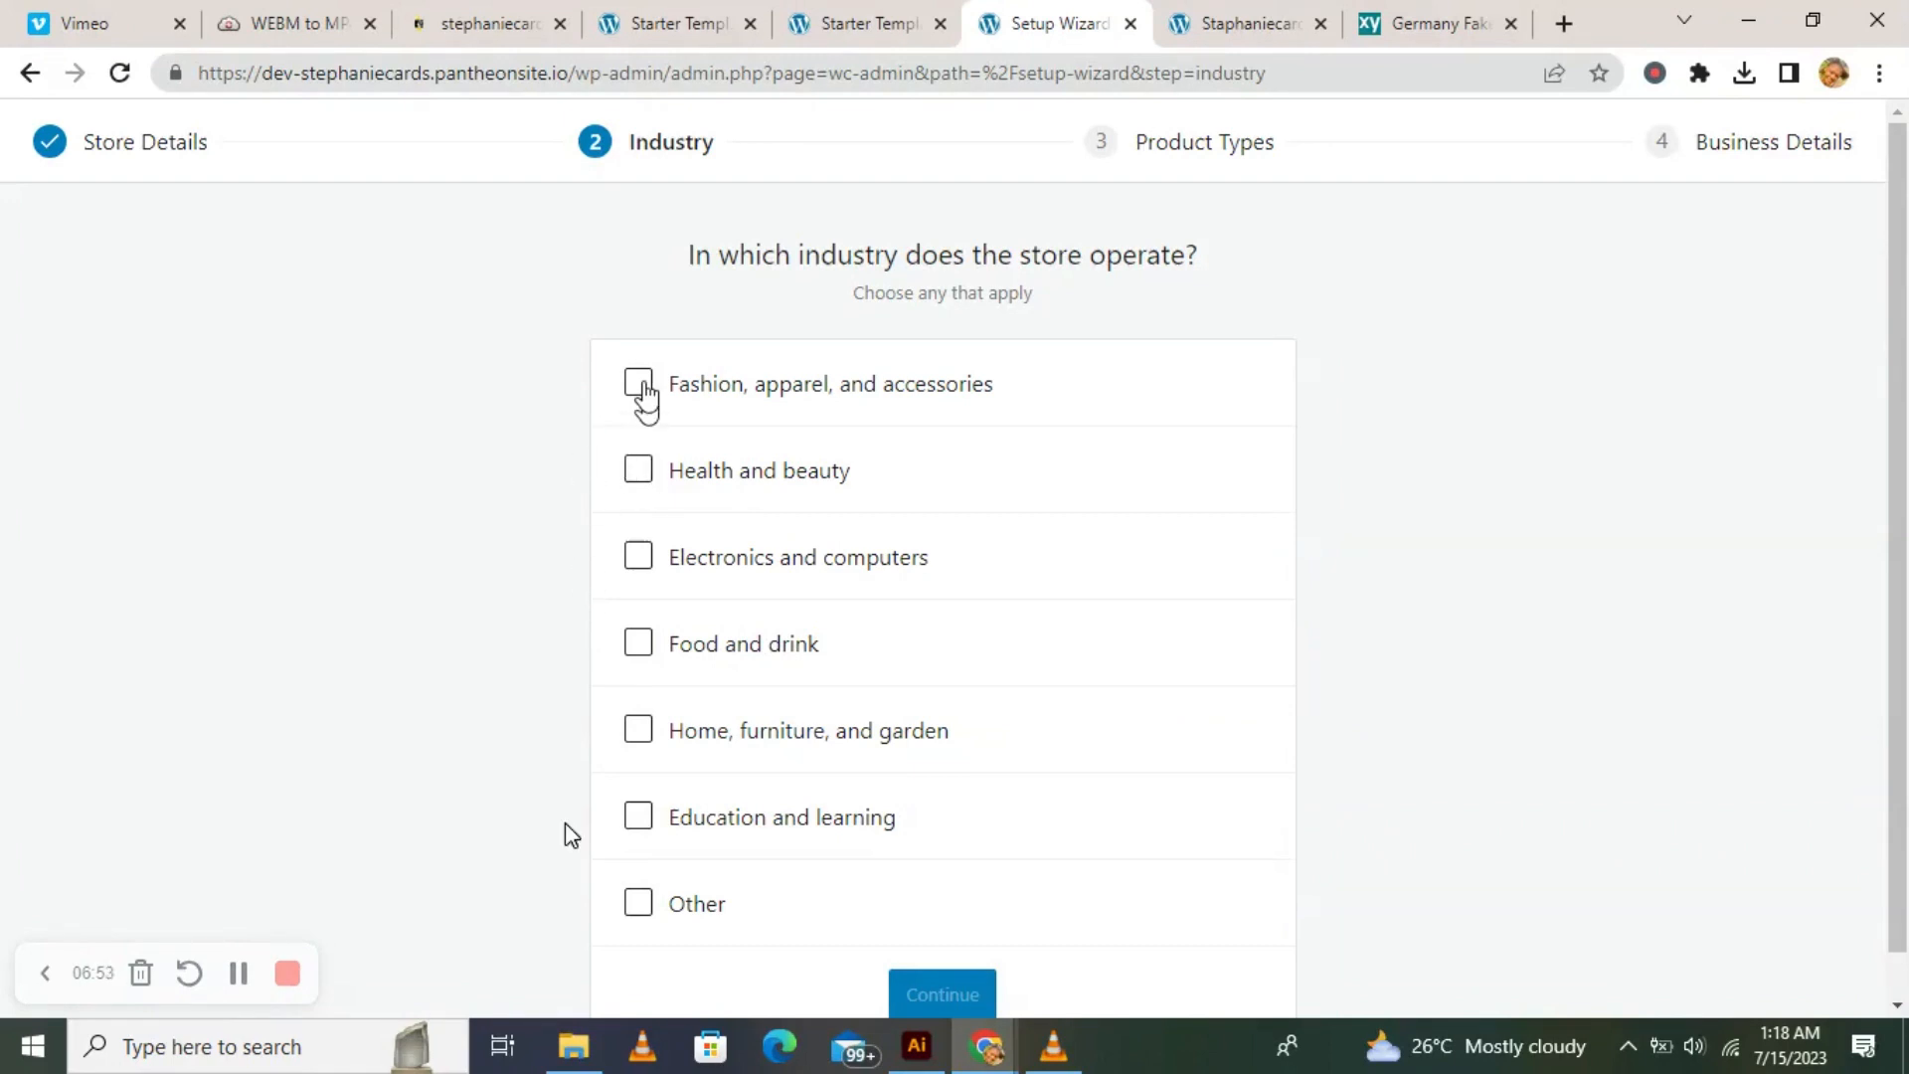
# Choose "Fashion, apparel, and accessories" as the store's industry and continue to the product types.
pyautogui.click(638, 384)
pyautogui.scroll(-1, 642, 402)
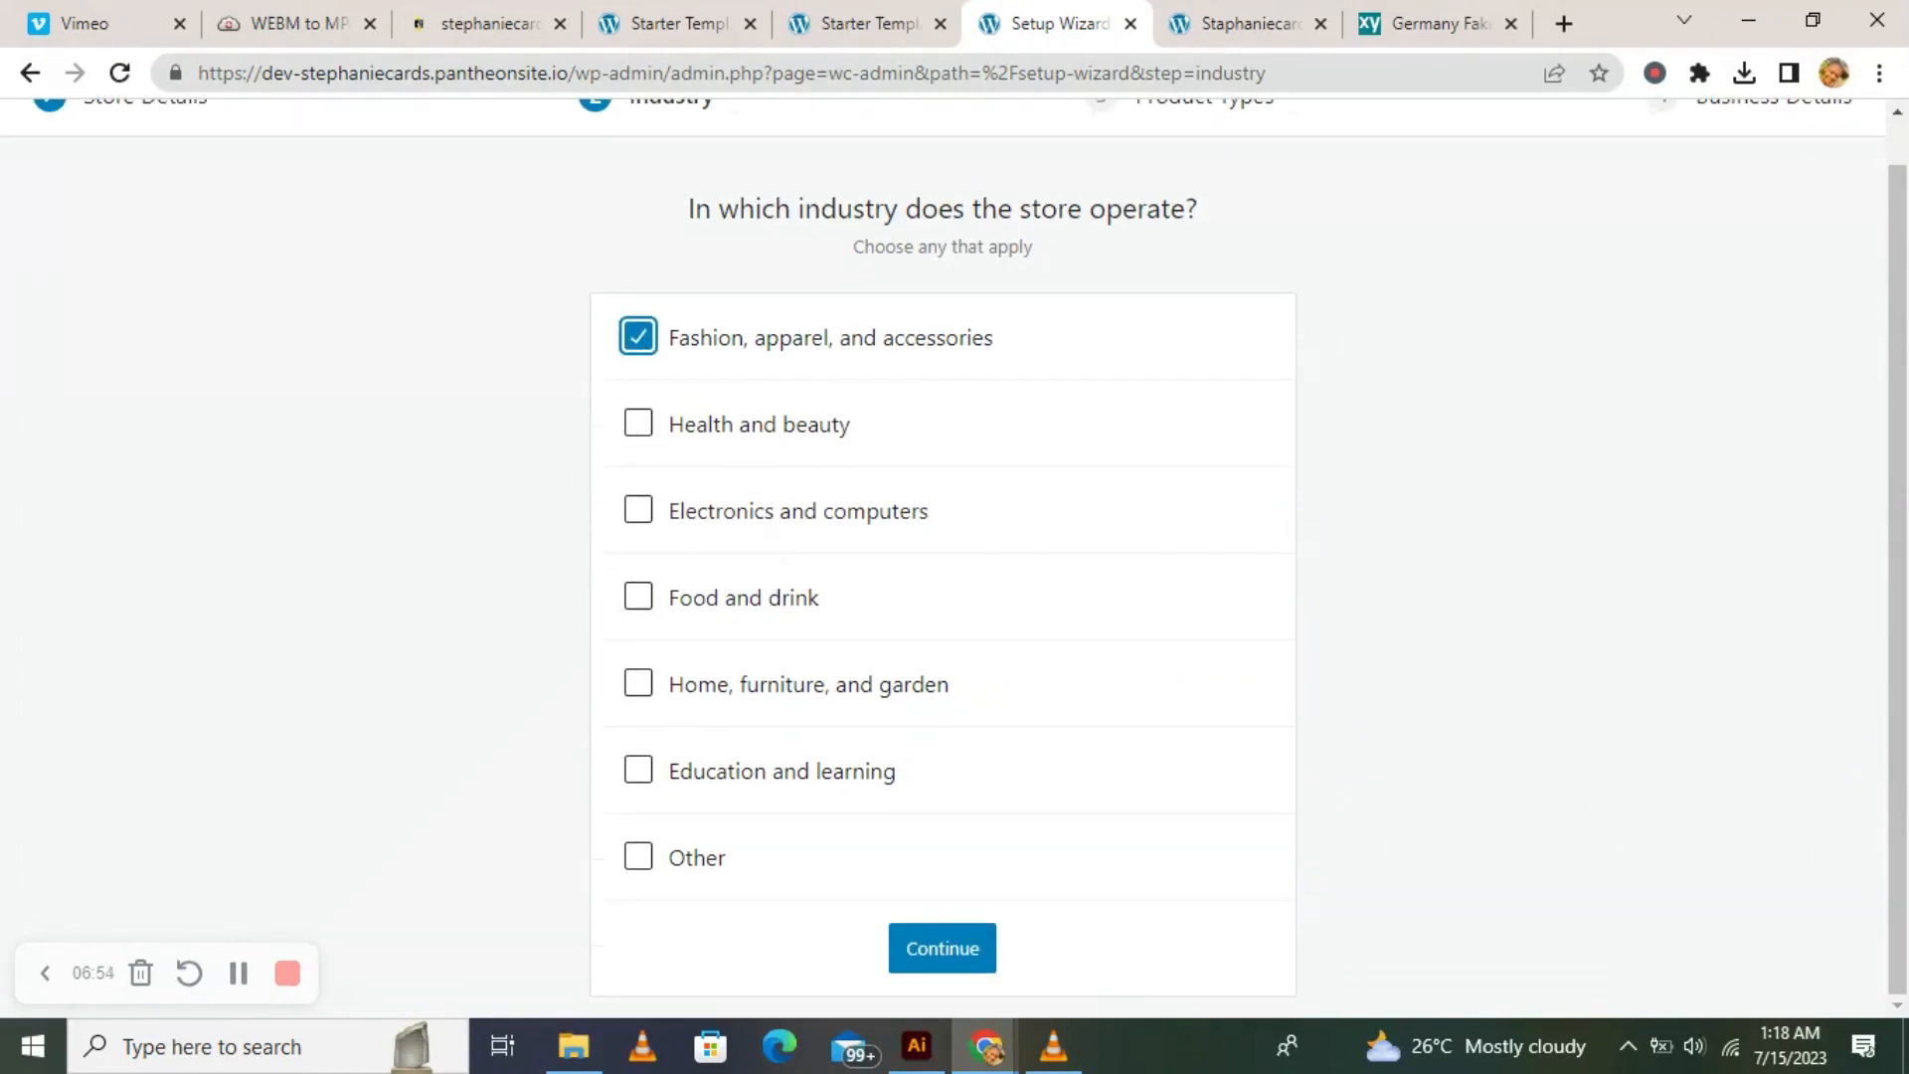
pyautogui.click(942, 963)
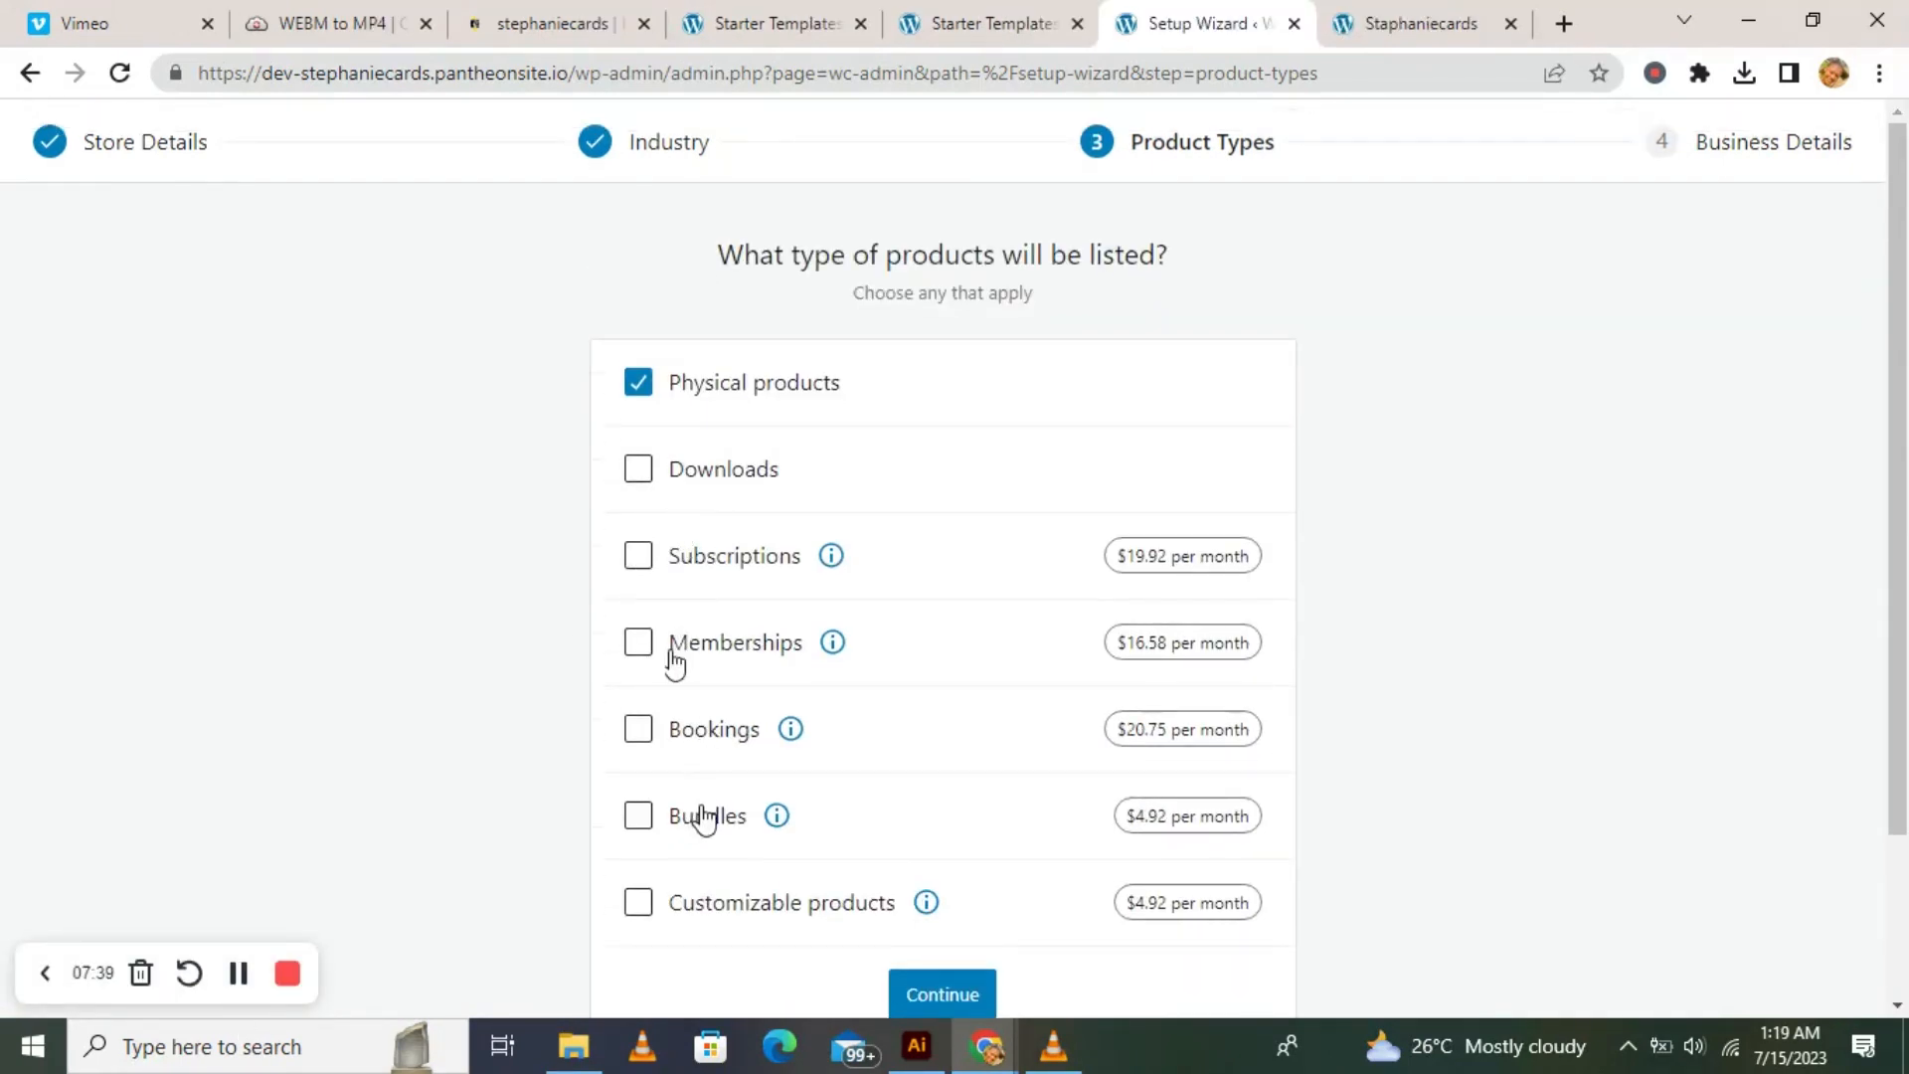
# Add Downloads and Customizable products to the listed product types and continue to the business details.
pyautogui.click(666, 476)
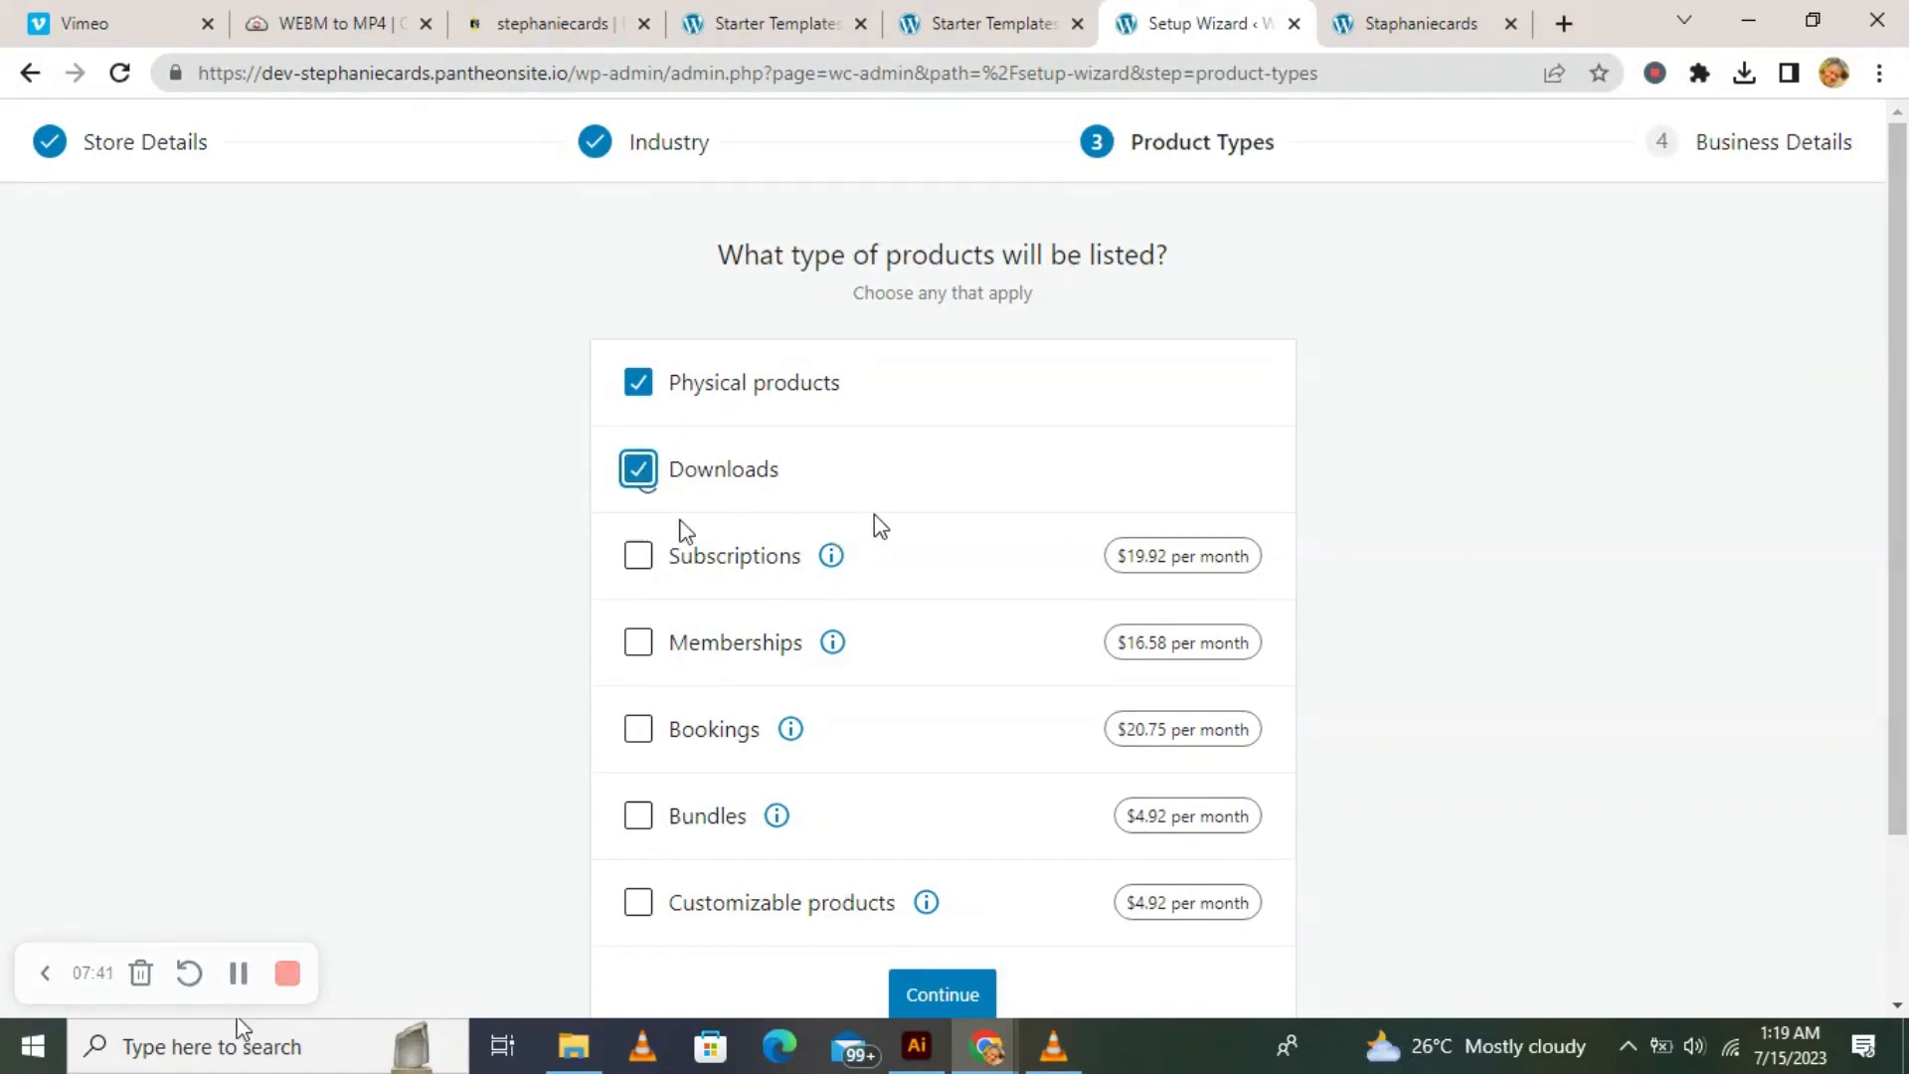
pyautogui.scroll(-2, 874, 525)
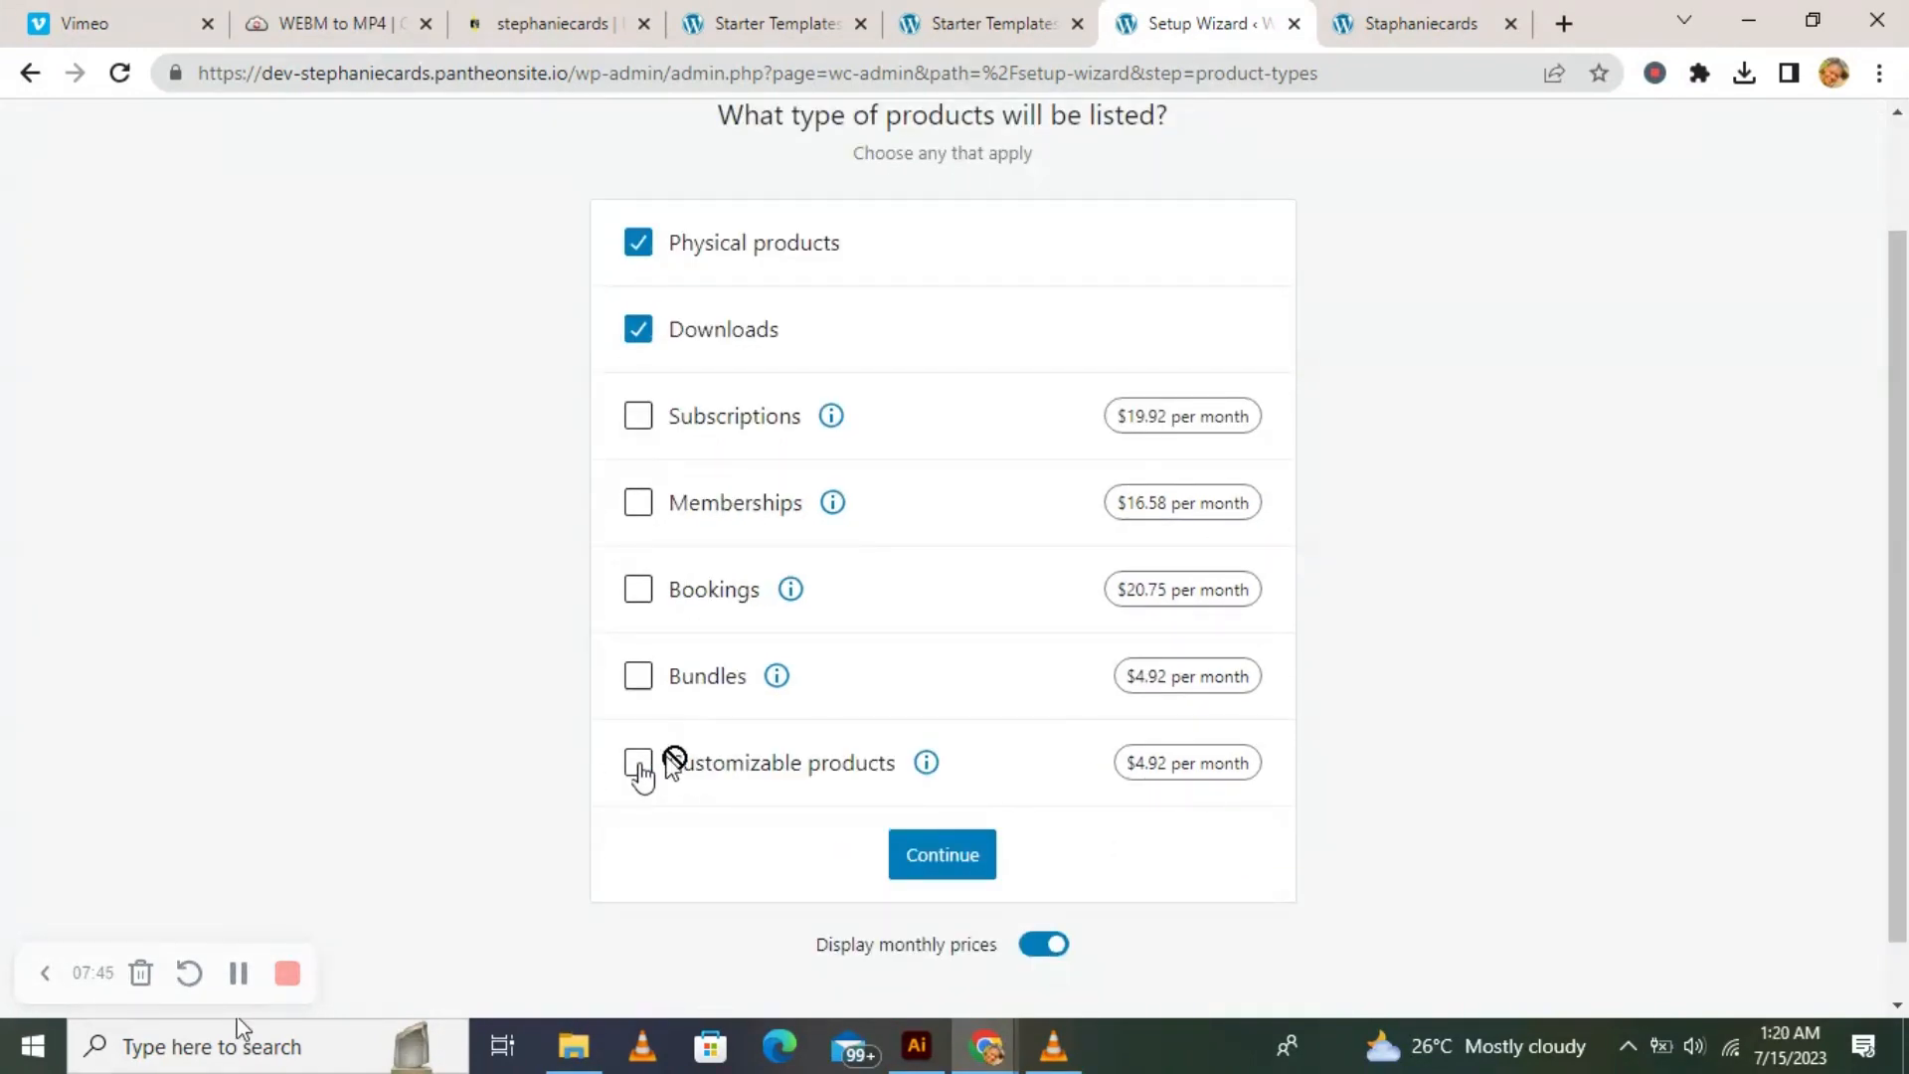
pyautogui.click(638, 764)
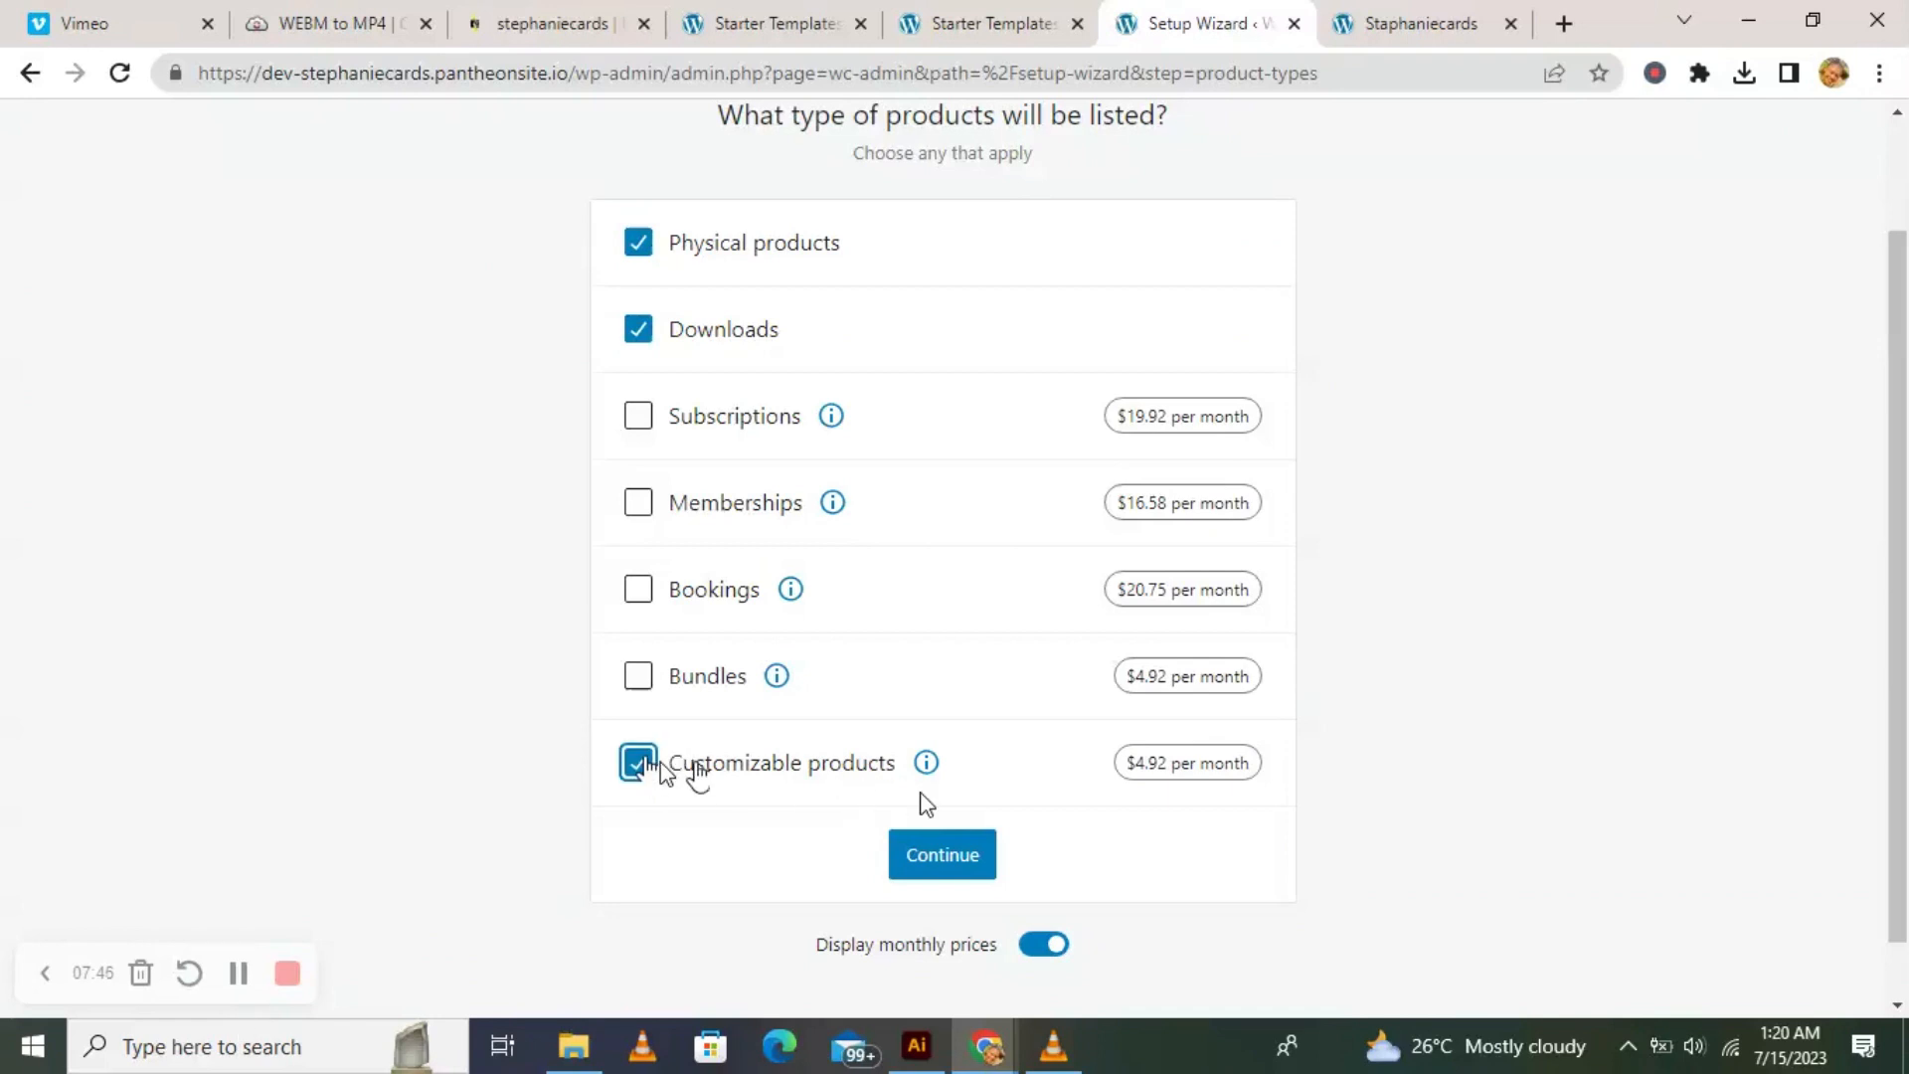
pyautogui.click(941, 843)
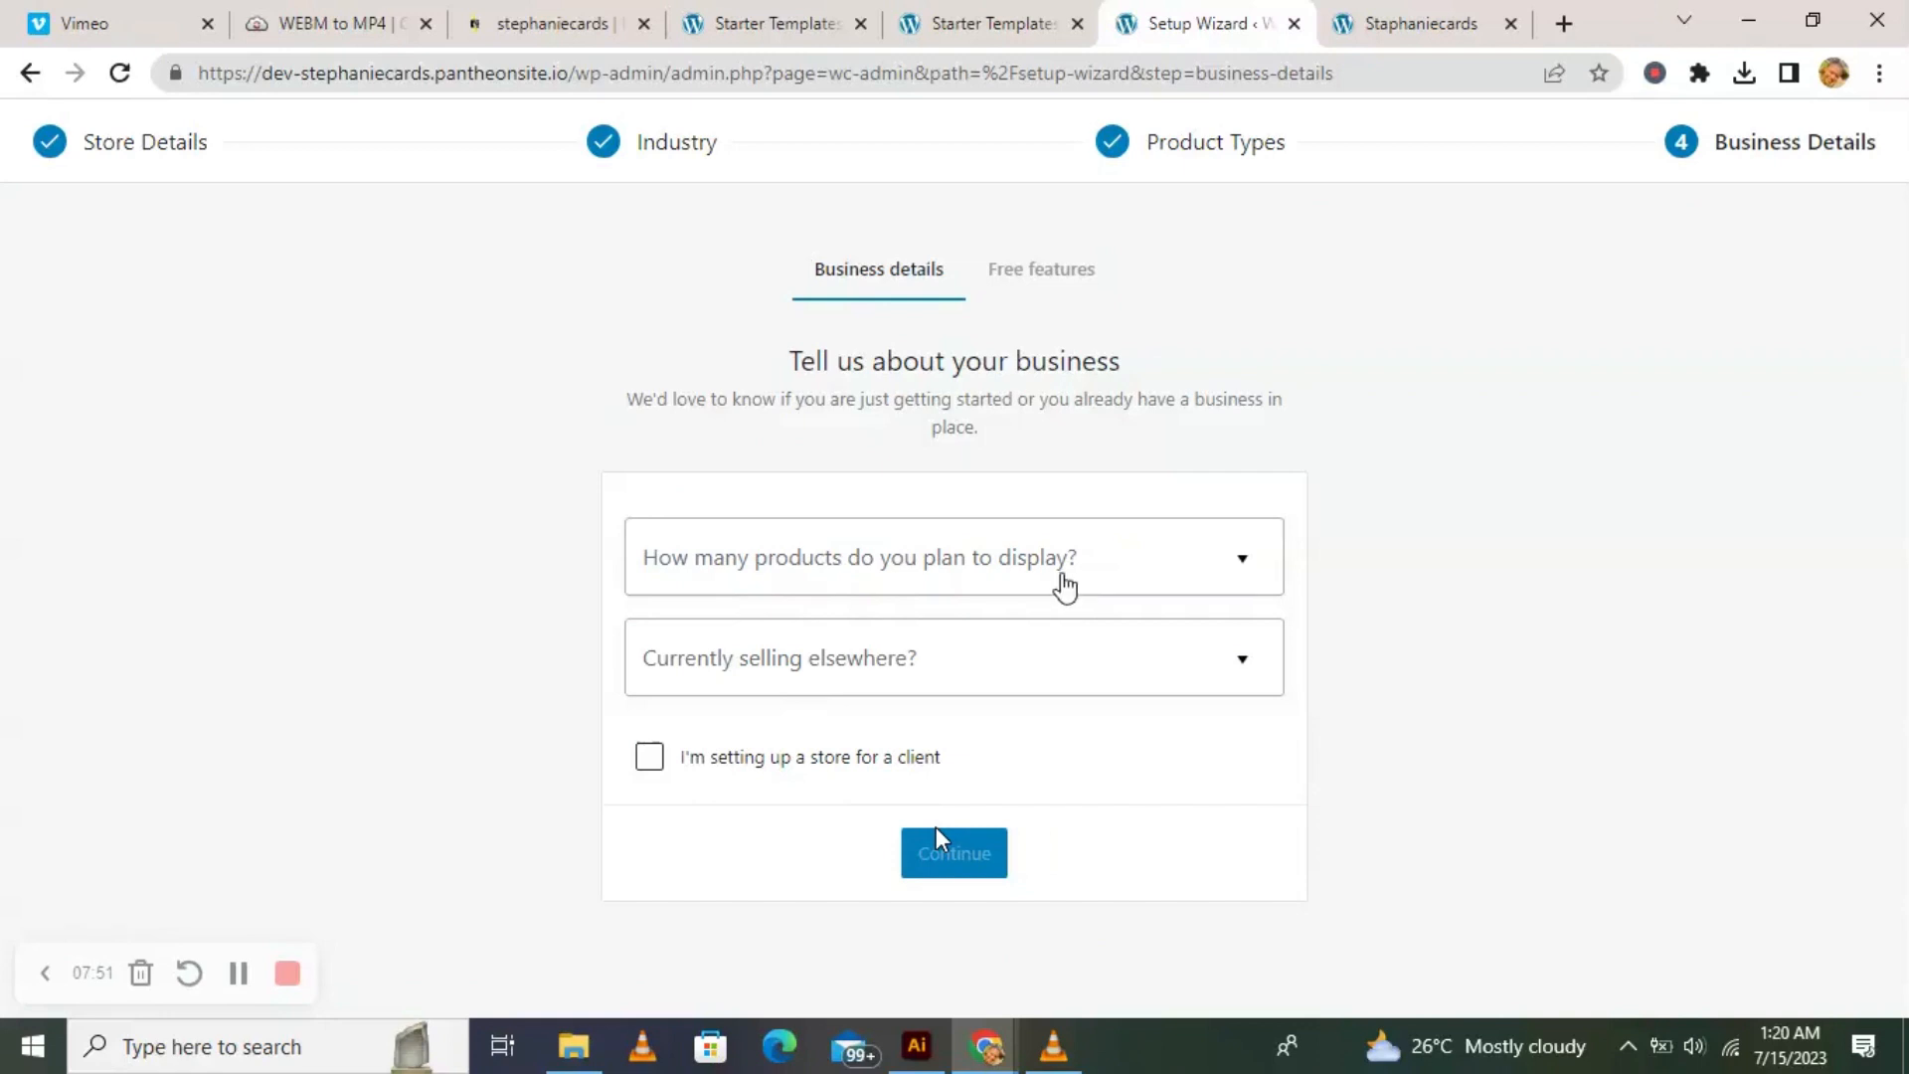
# Set the planned number of products to 1 - 10 and selling elsewhere to No, and continue to the free features.
pyautogui.click(1149, 564)
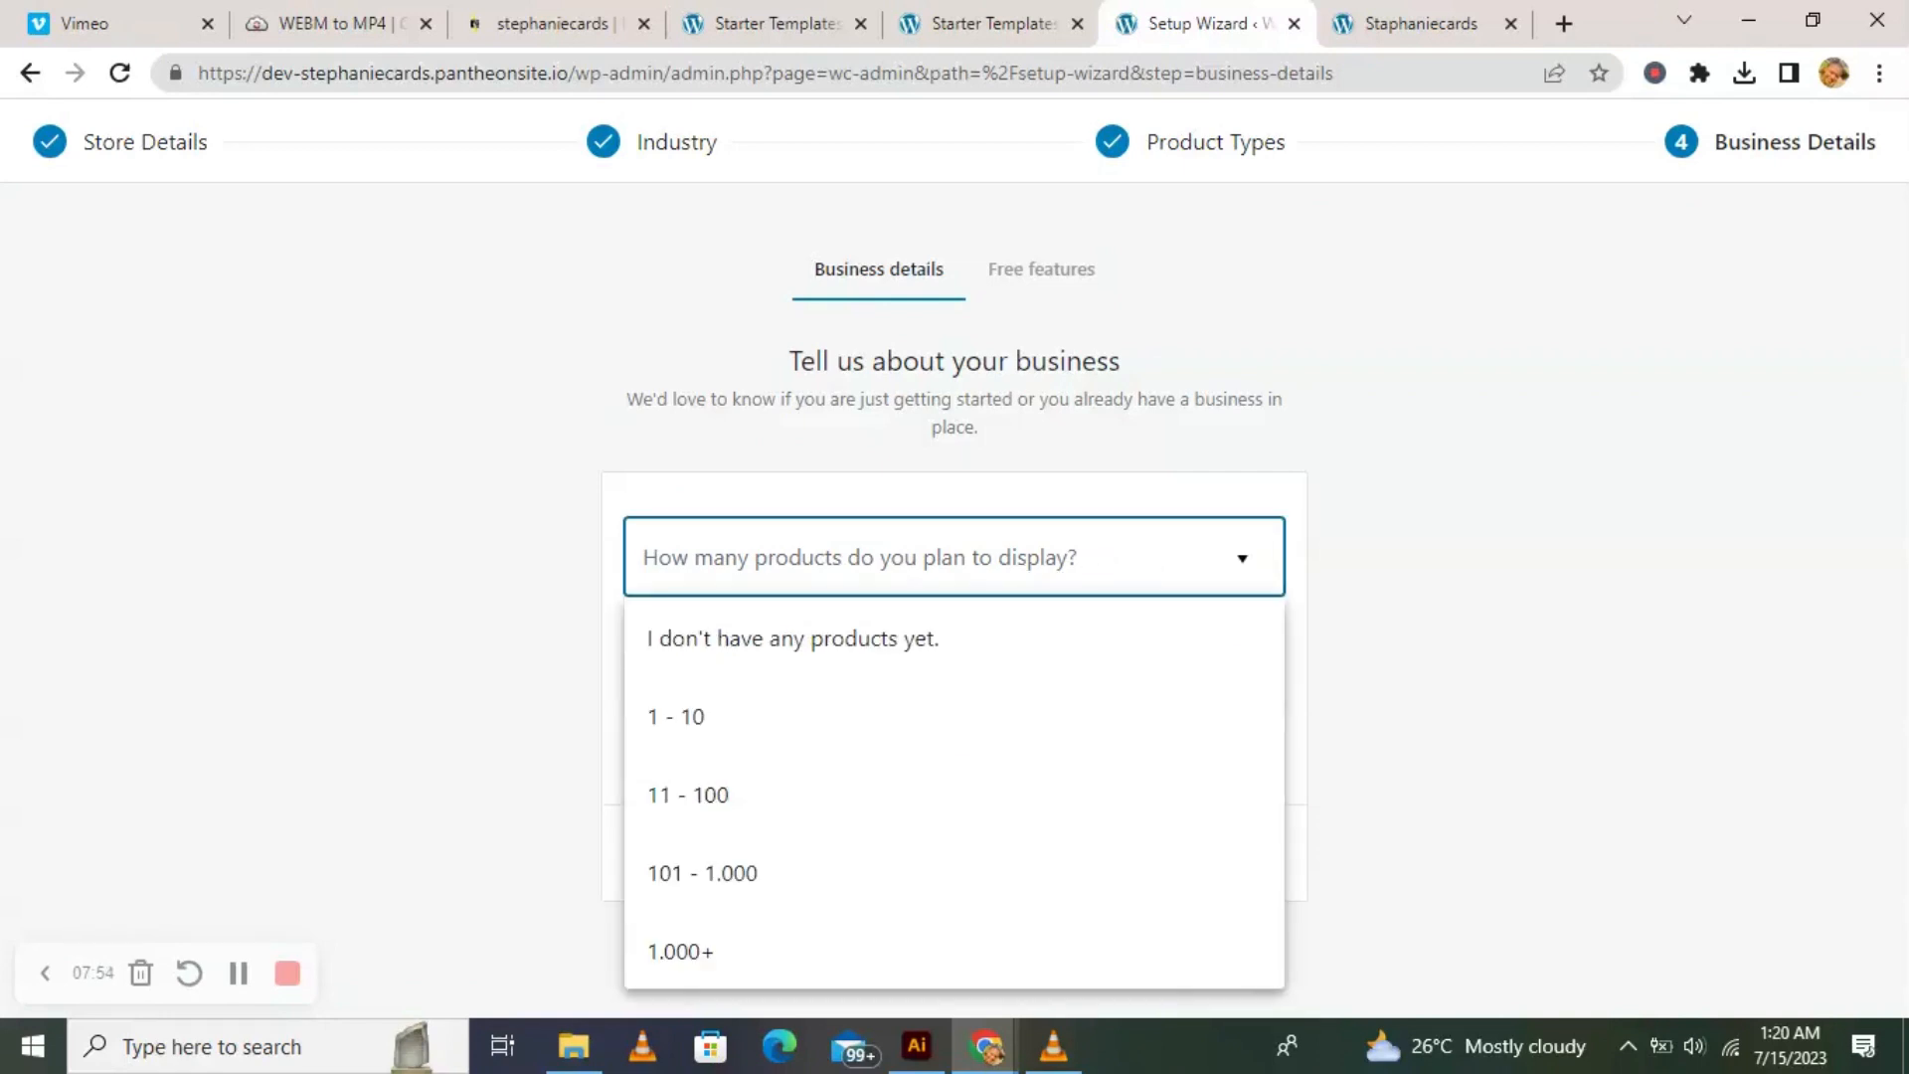
pyautogui.click(750, 718)
pyautogui.click(909, 669)
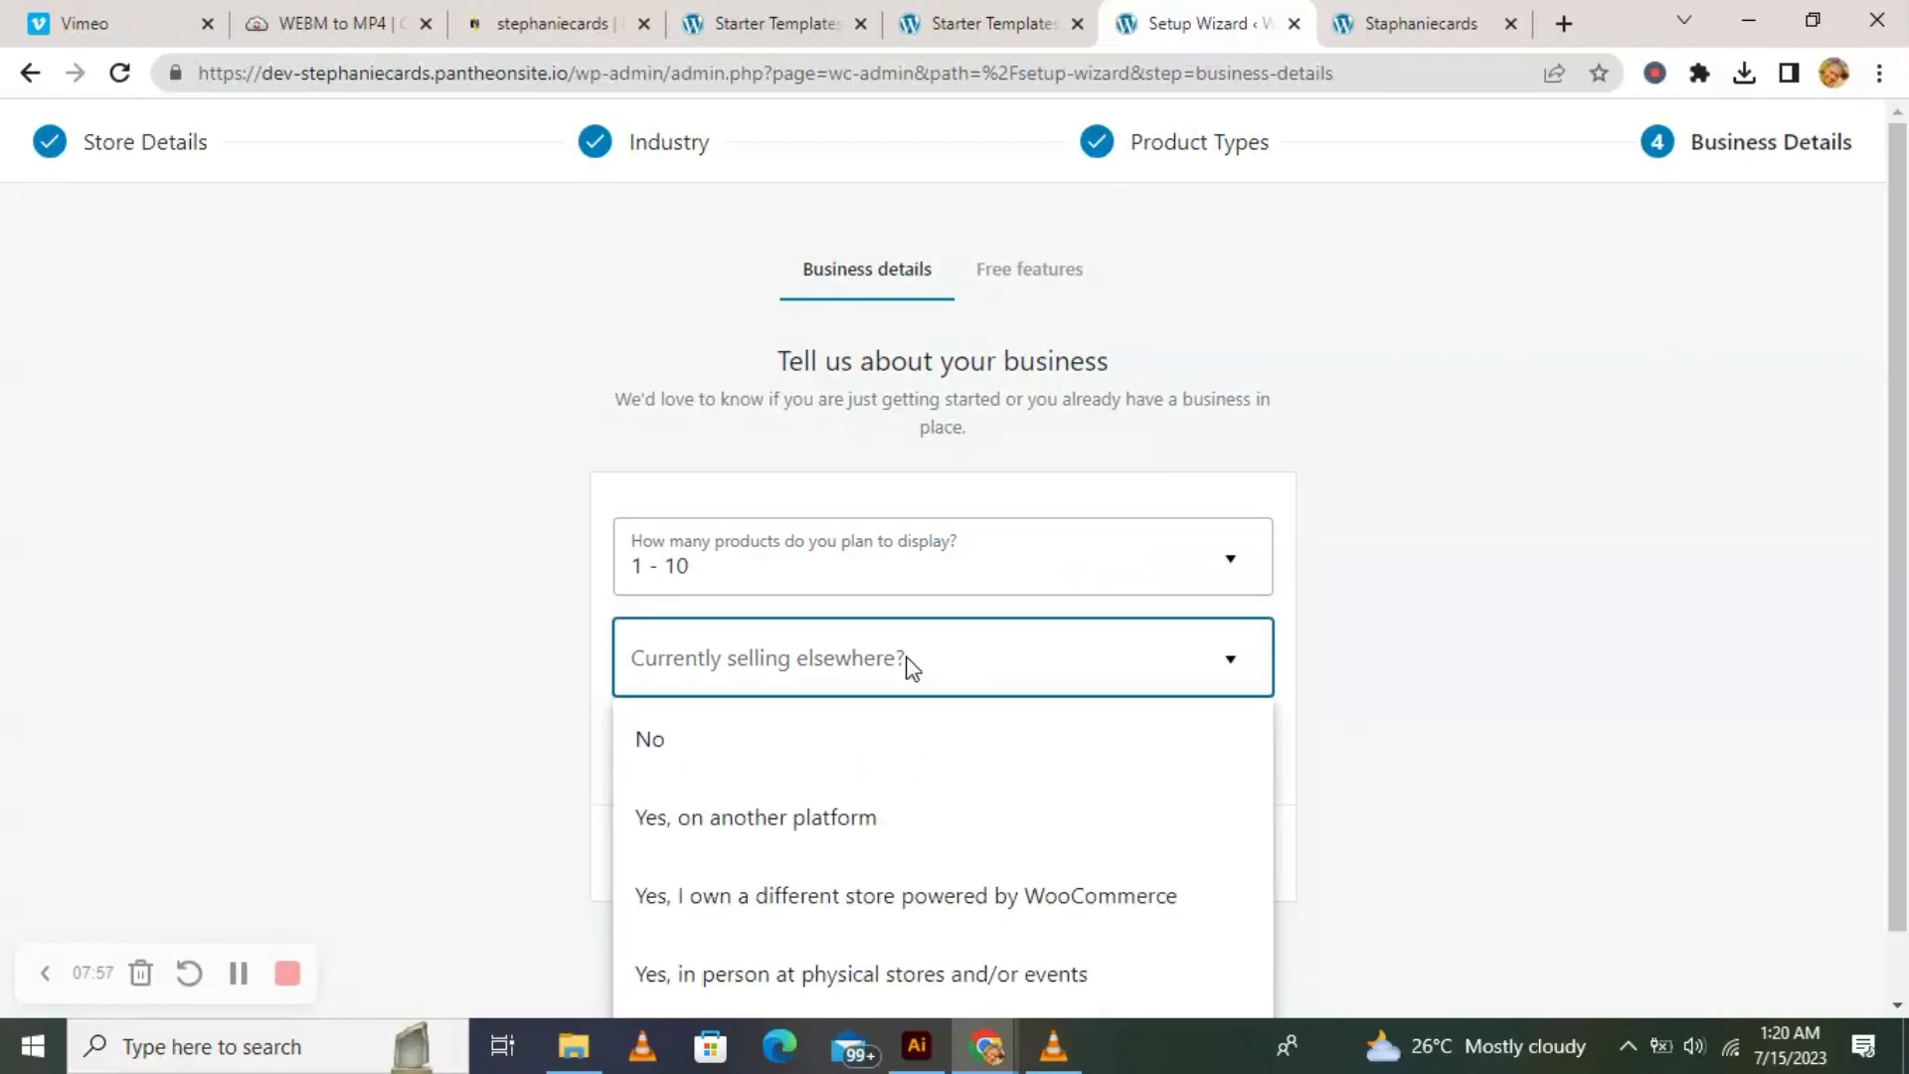
pyautogui.scroll(-1, 799, 865)
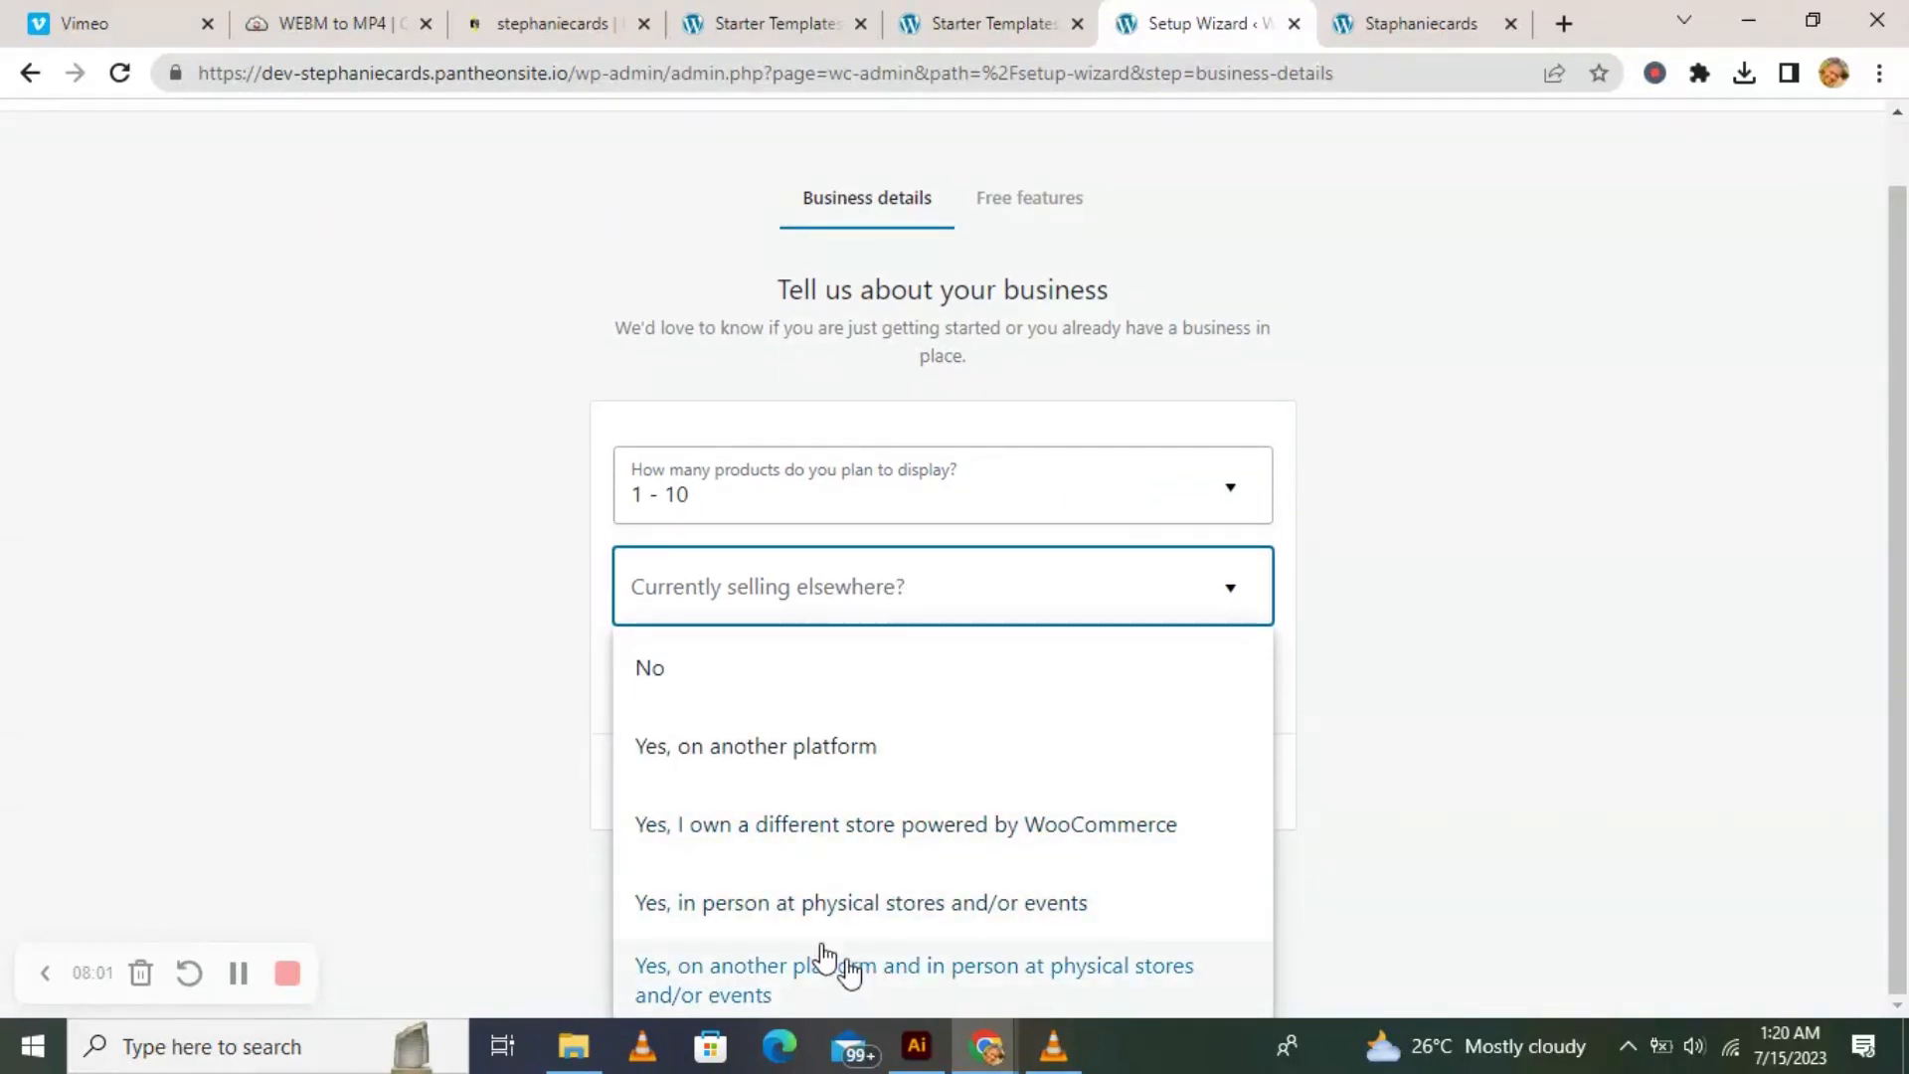
pyautogui.click(715, 680)
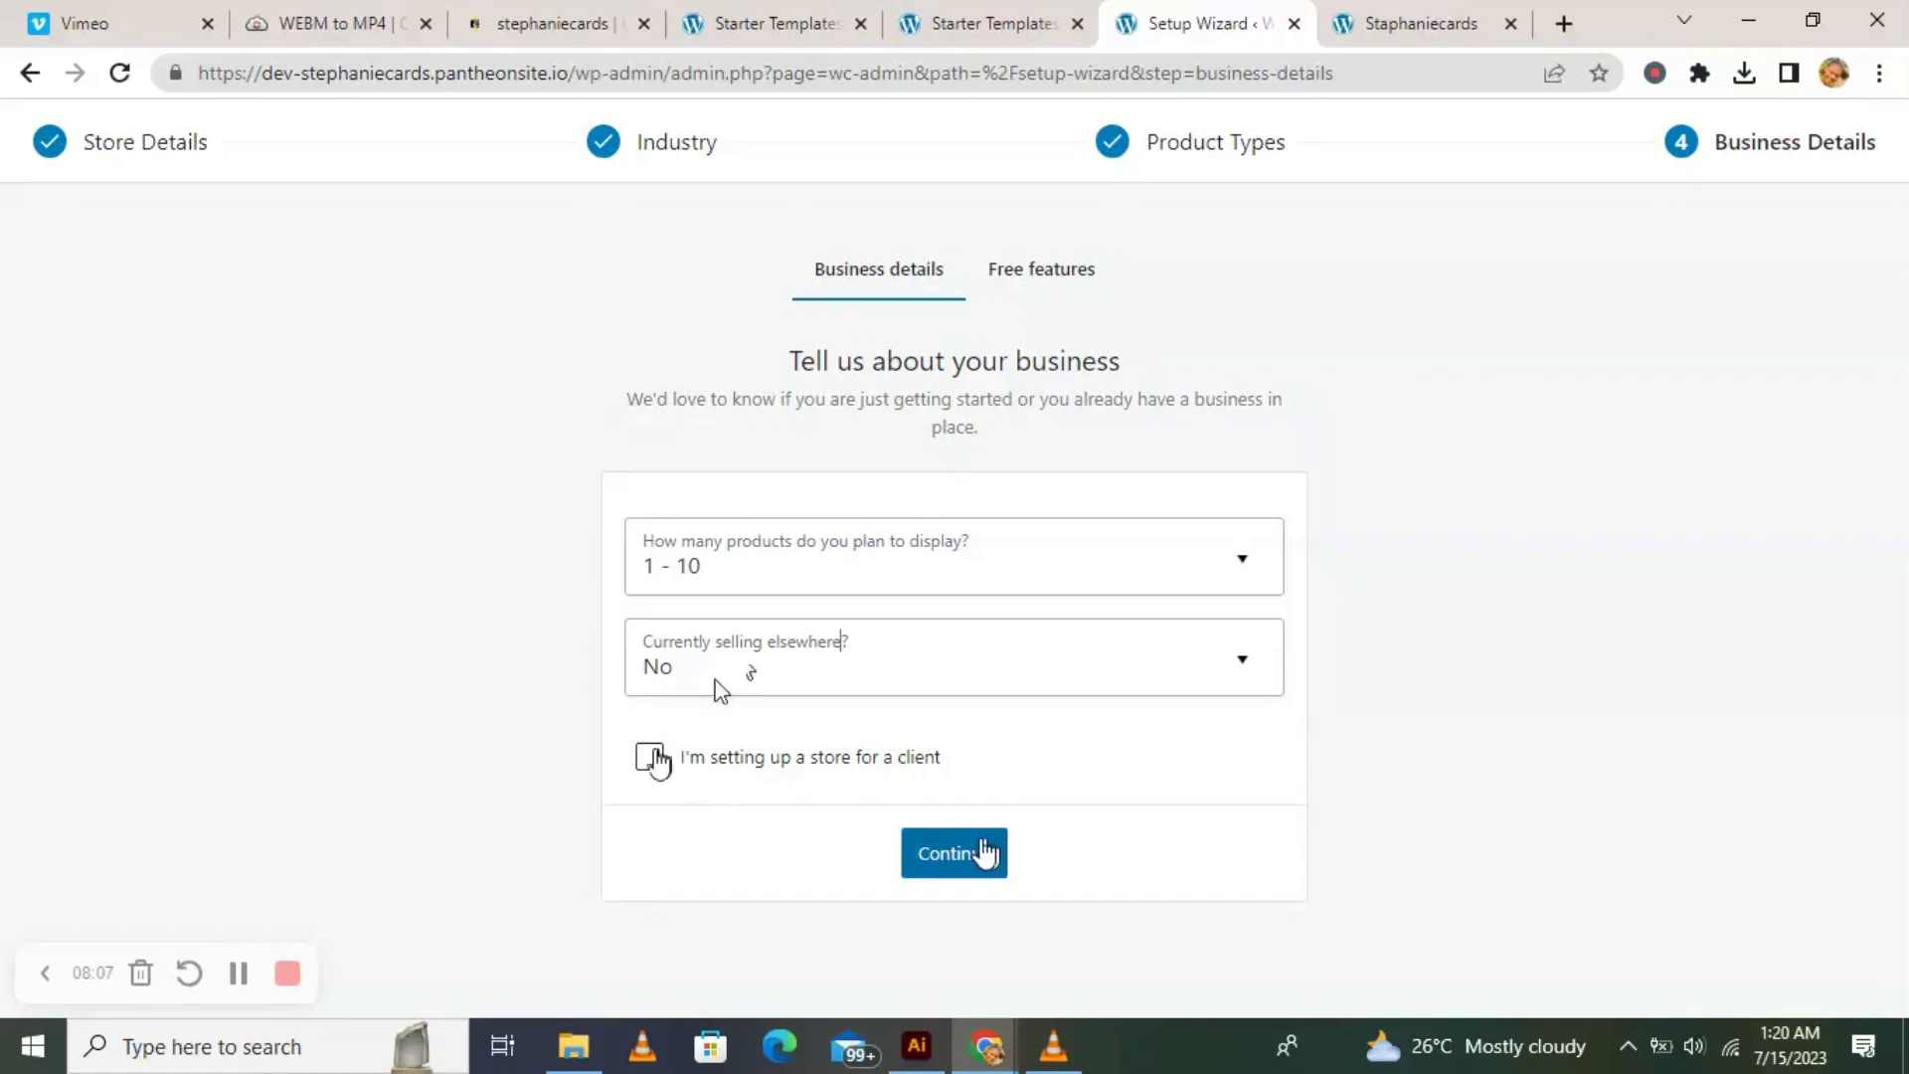
pyautogui.click(982, 852)
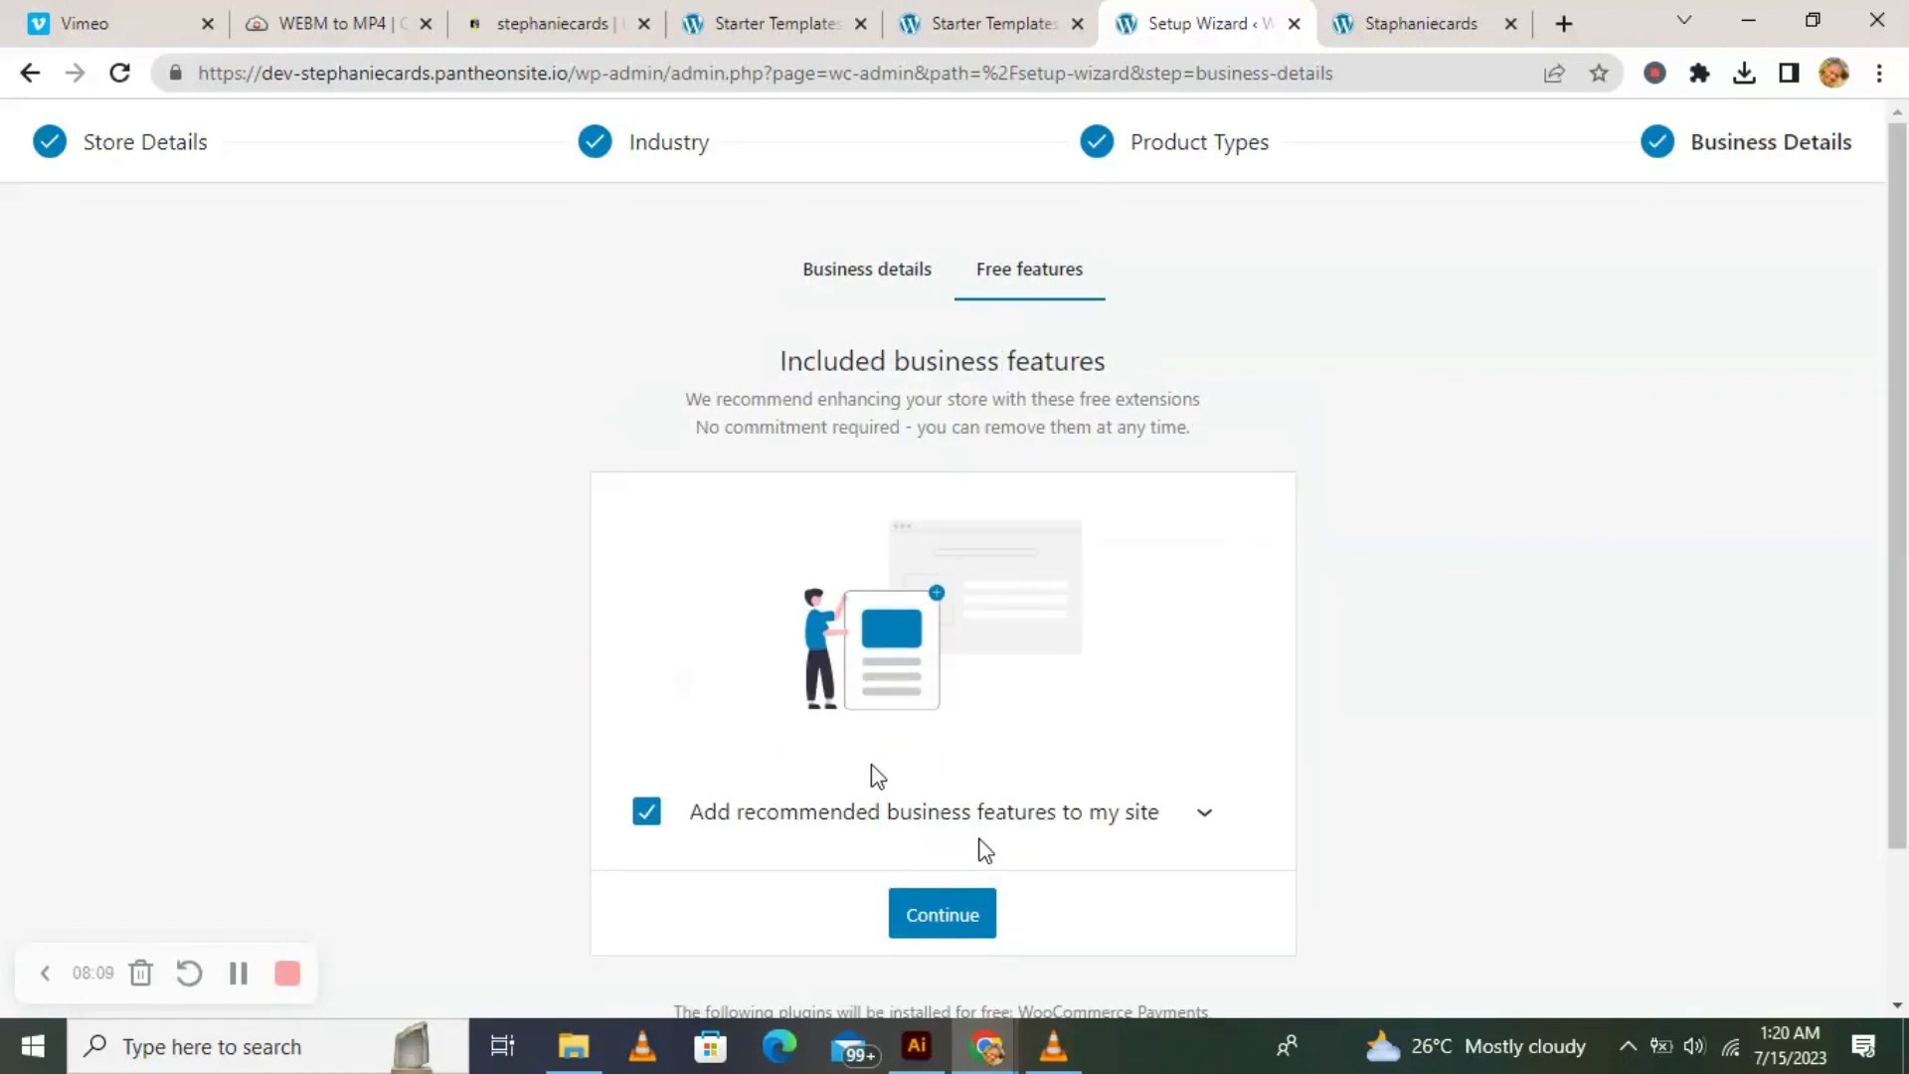
pyautogui.scroll(-2, 902, 756)
pyautogui.scroll(2, 887, 597)
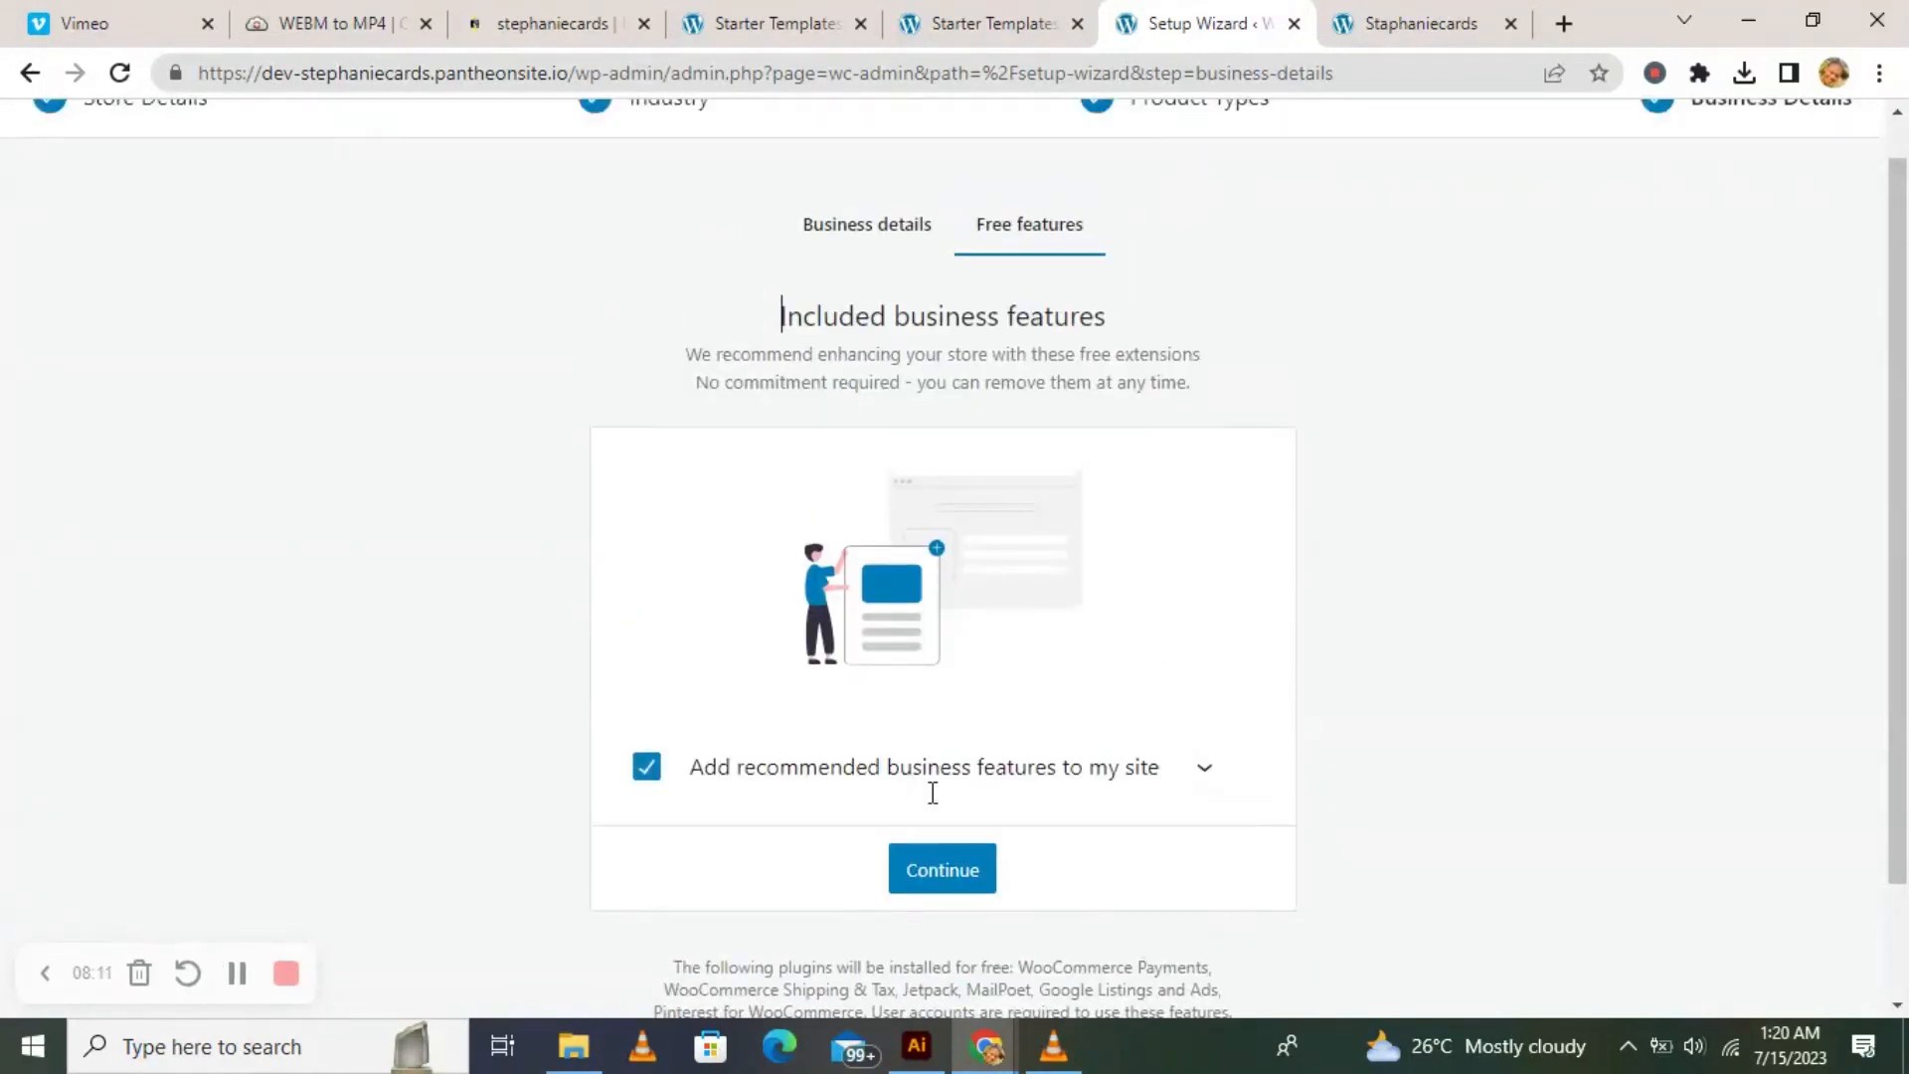
# Accept the recommended free business features for the store and review the Jetpack account creation form.
pyautogui.click(905, 873)
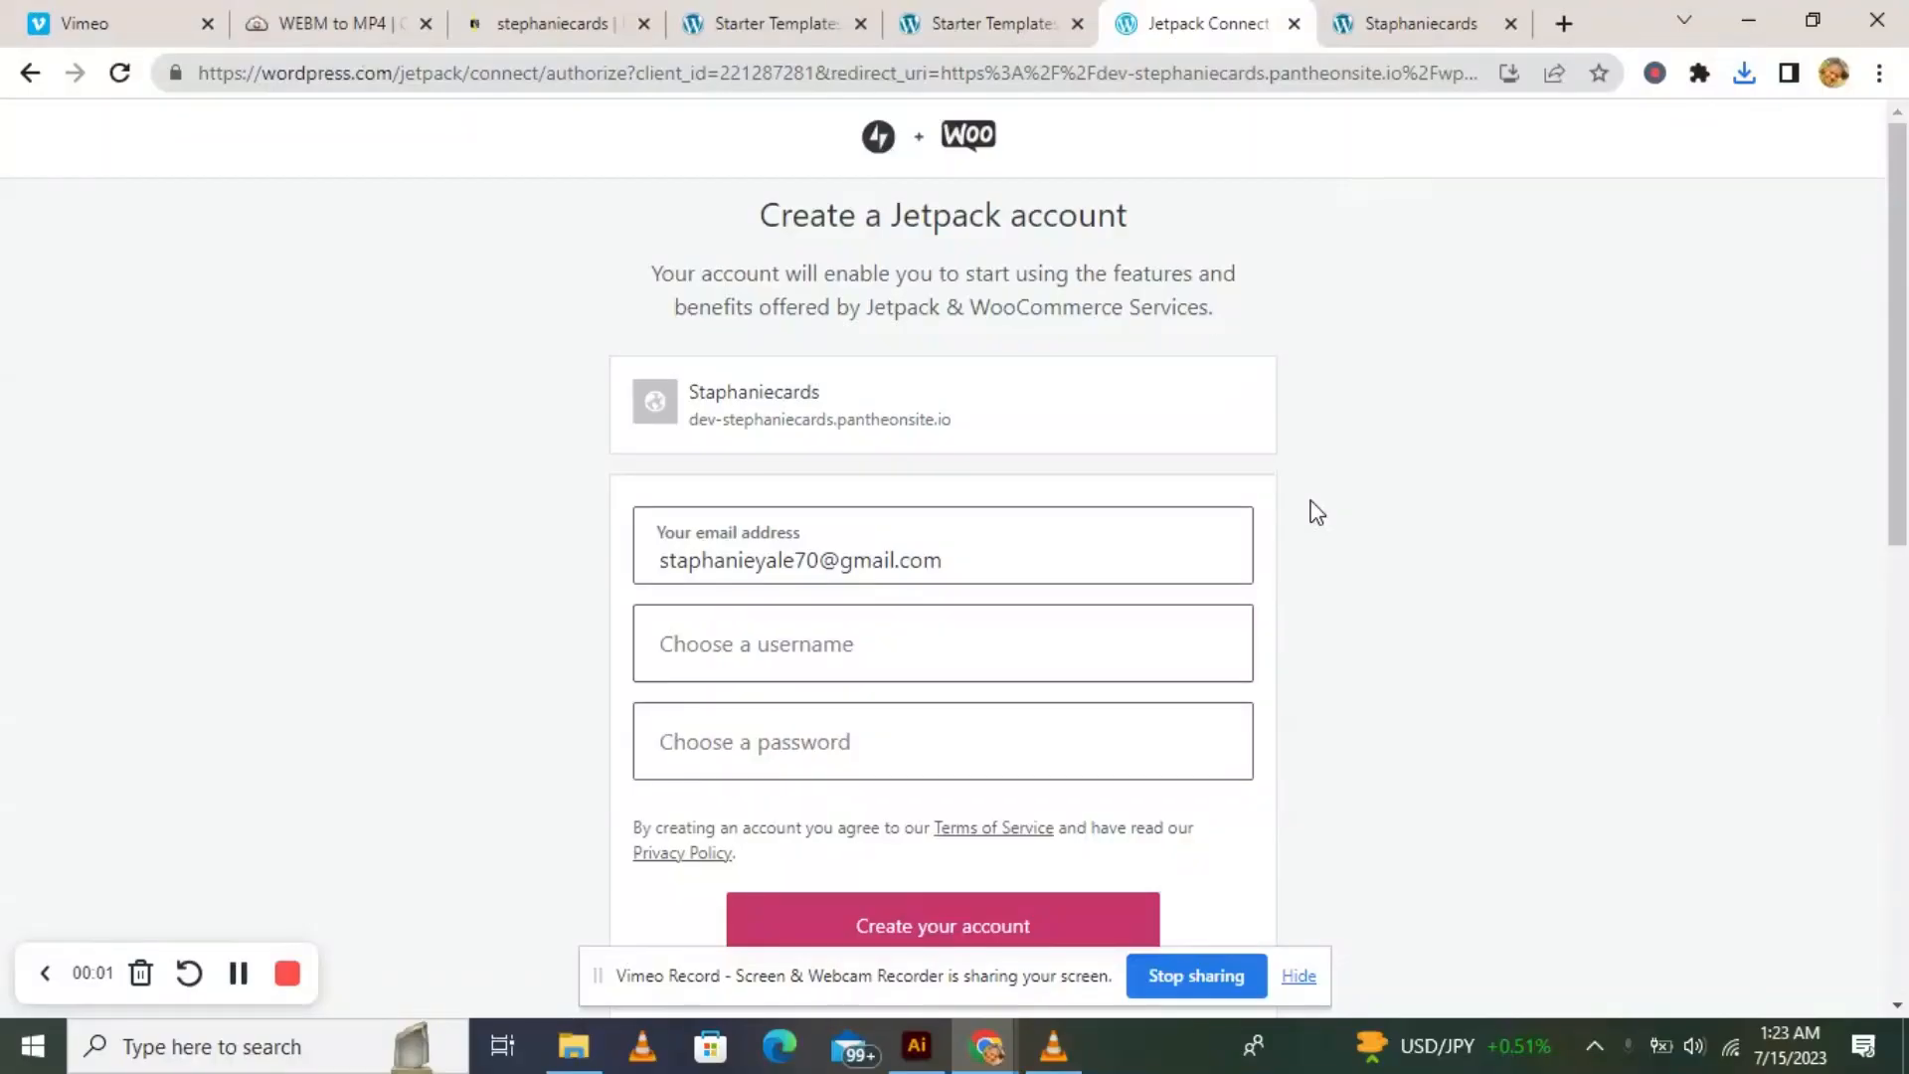
pyautogui.scroll(-1, 1309, 510)
pyautogui.scroll(1, 1309, 522)
pyautogui.scroll(-5, 1338, 511)
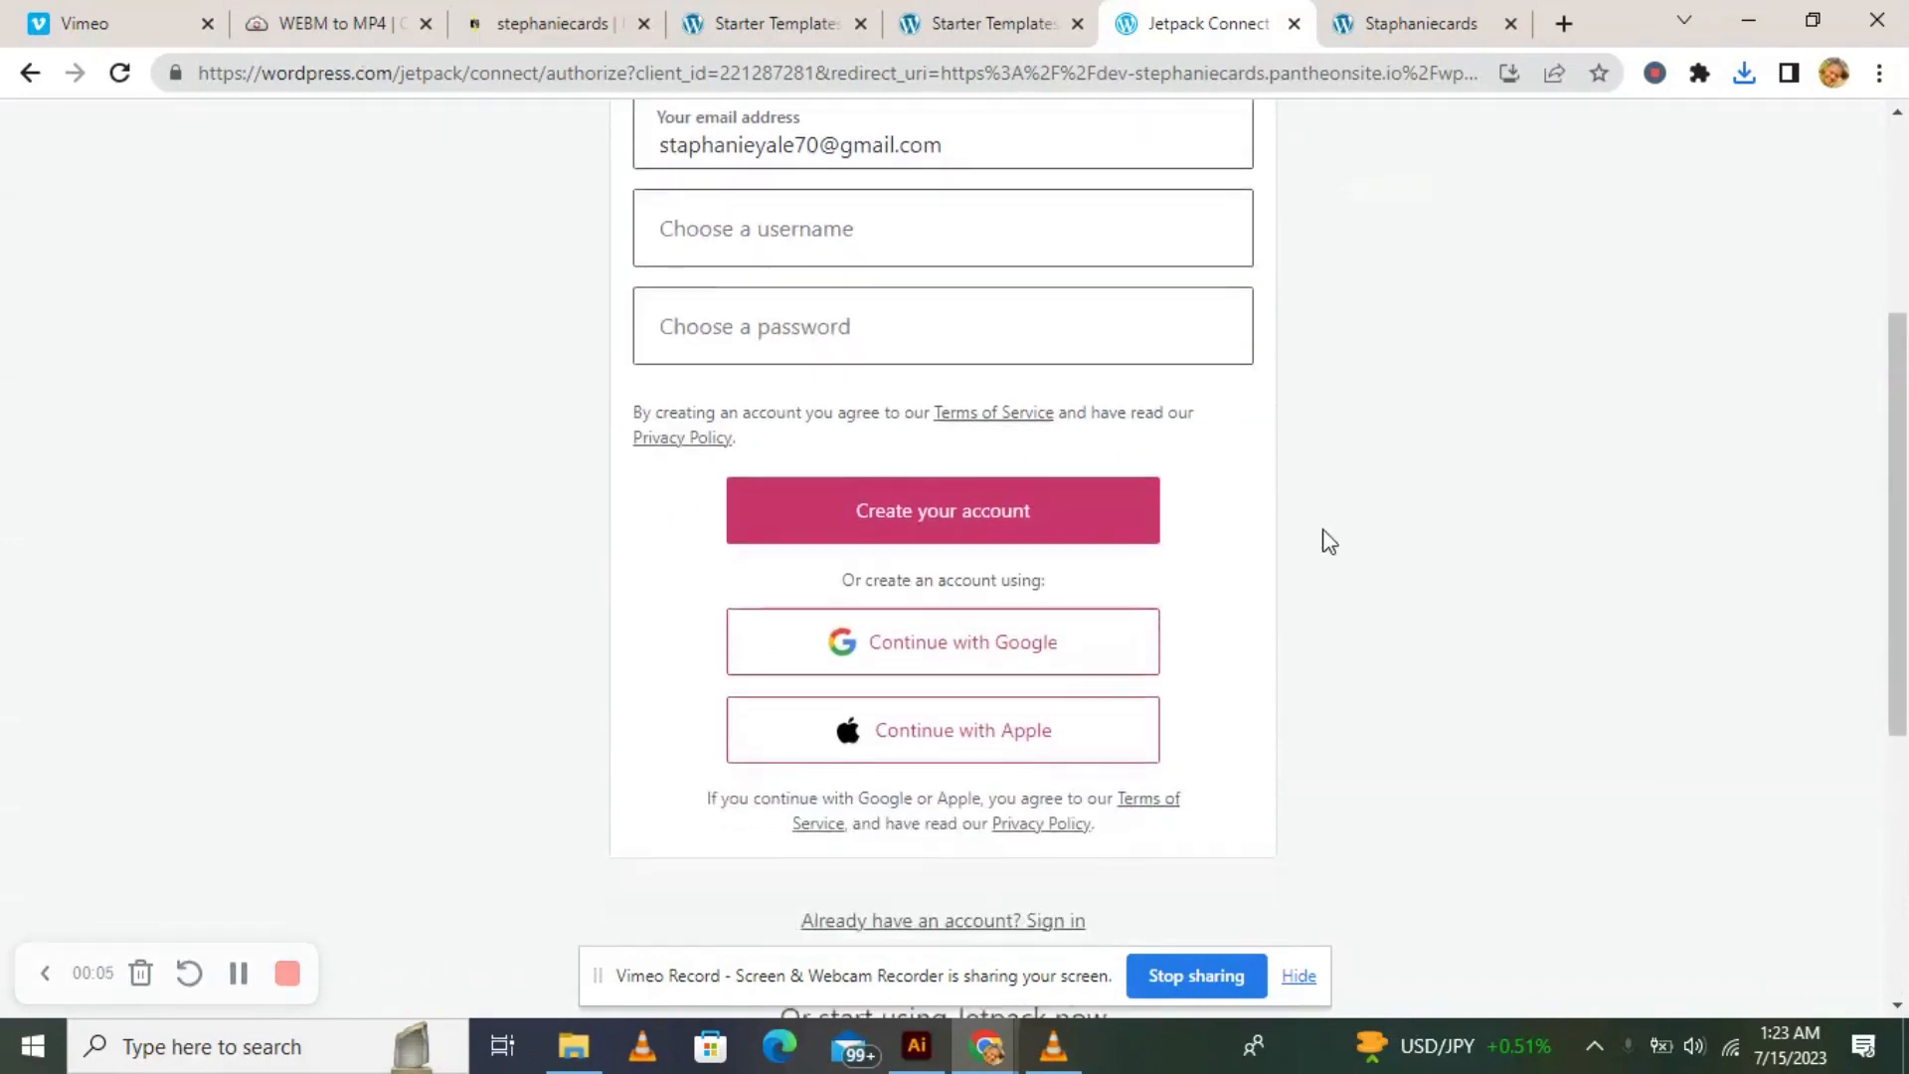
pyautogui.scroll(4, 1261, 591)
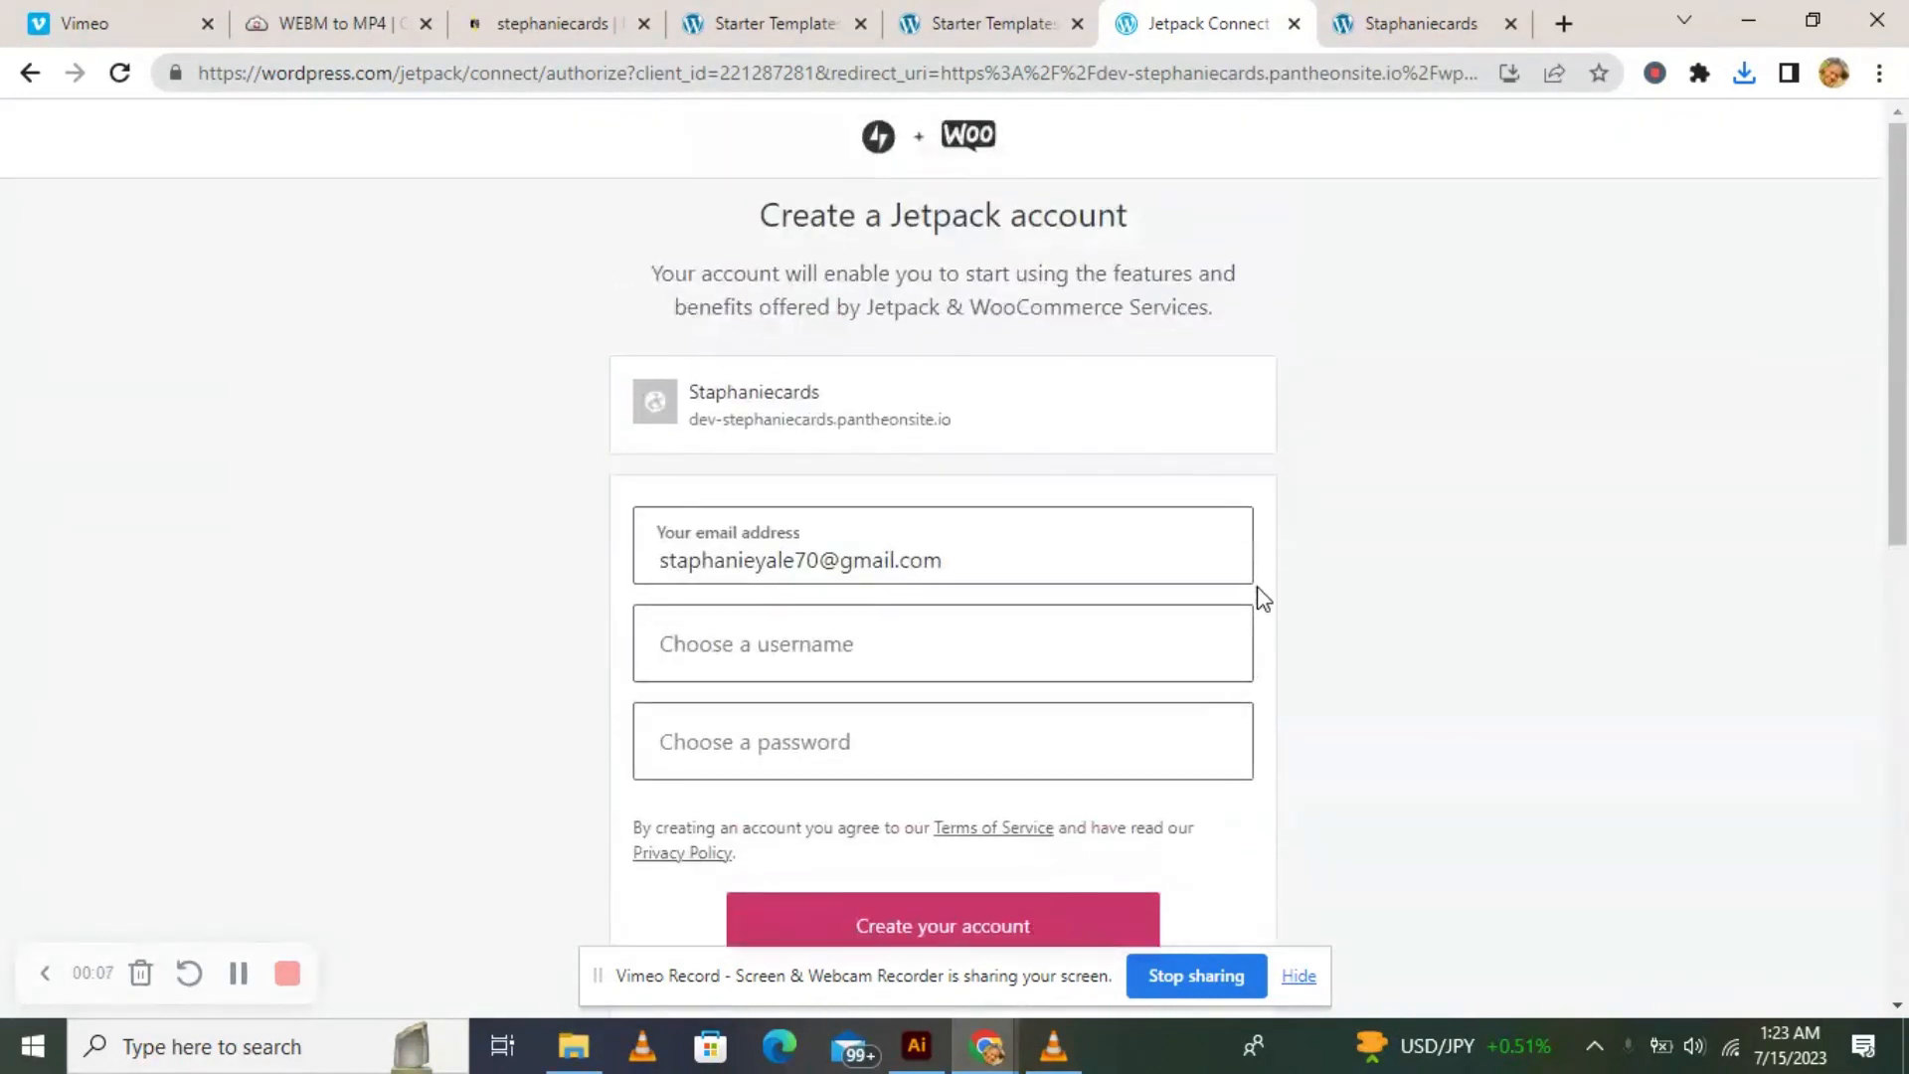
pyautogui.scroll(-3, 1258, 597)
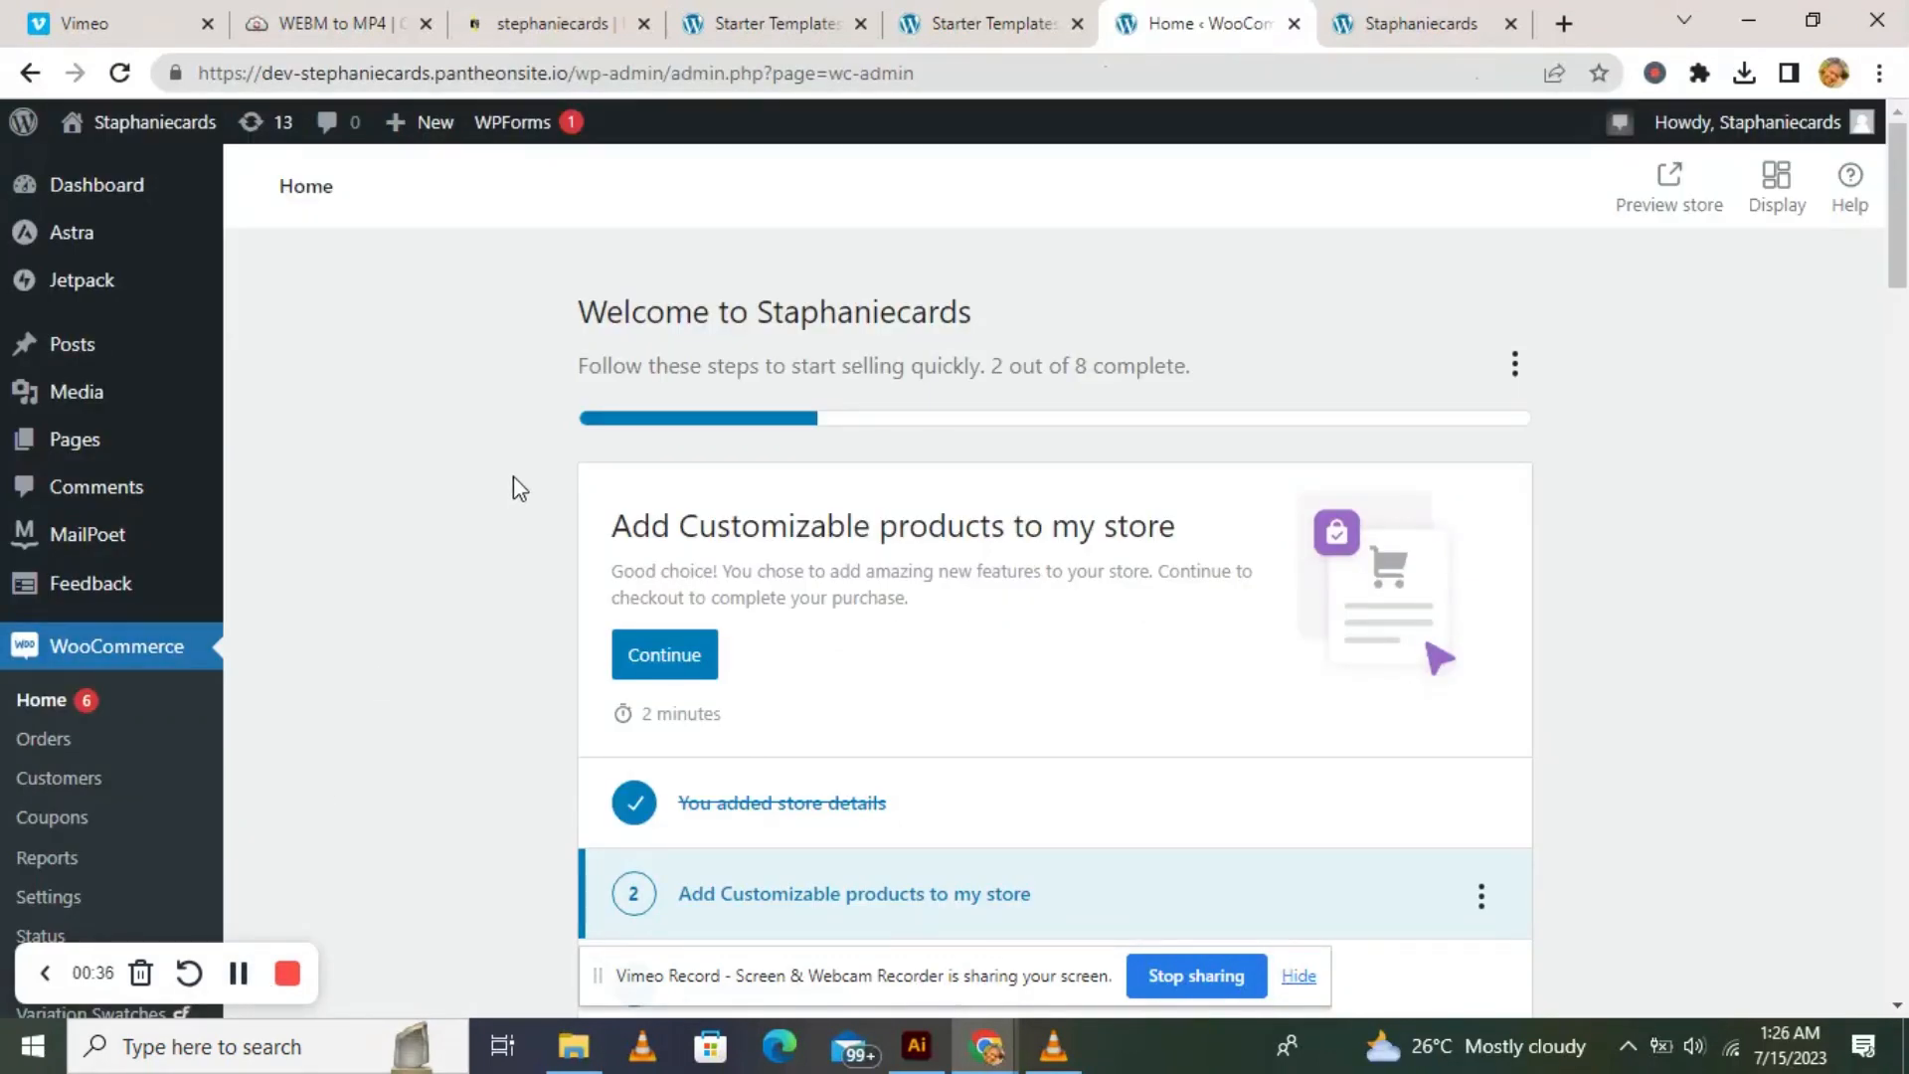
# Open the list of all products from the WooCommerce home page and look through the imported demo items.
pyautogui.scroll(-2, 467, 492)
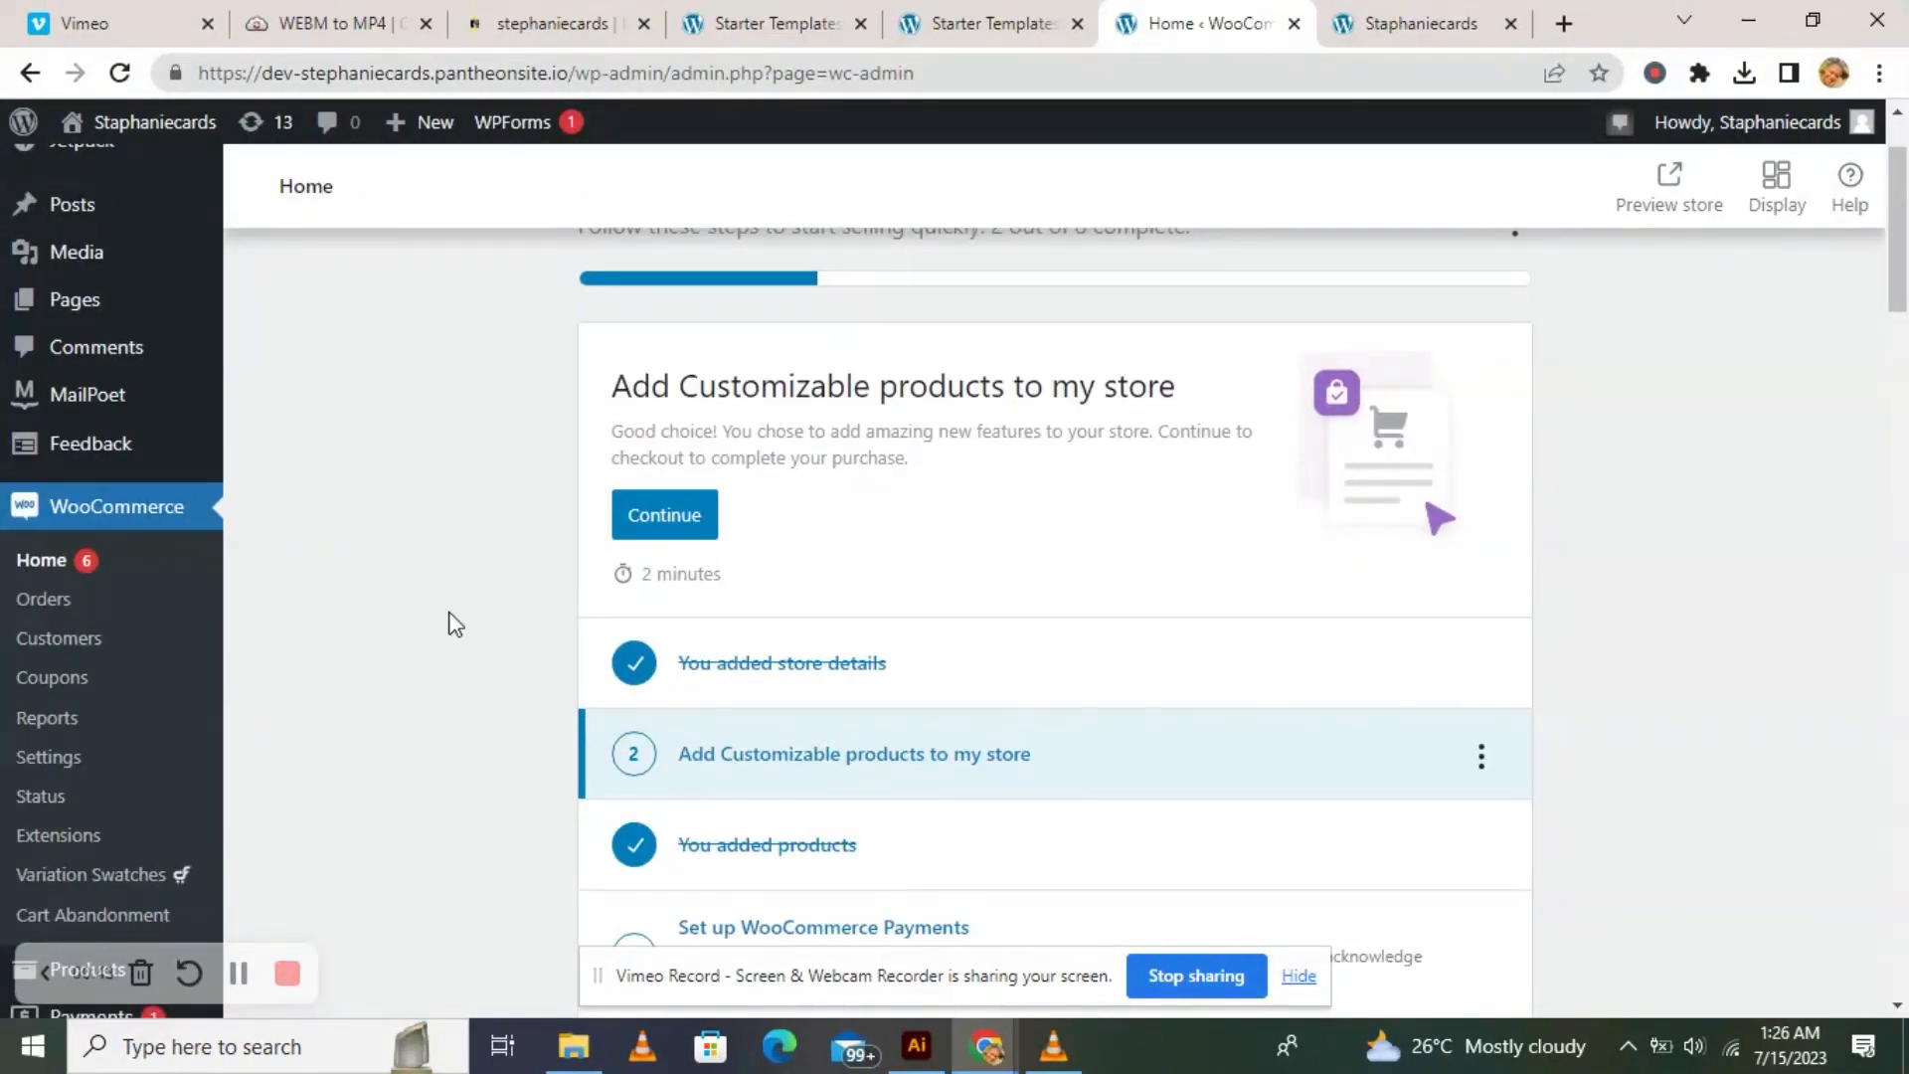
pyautogui.scroll(1, 179, 604)
pyautogui.scroll(1, 179, 599)
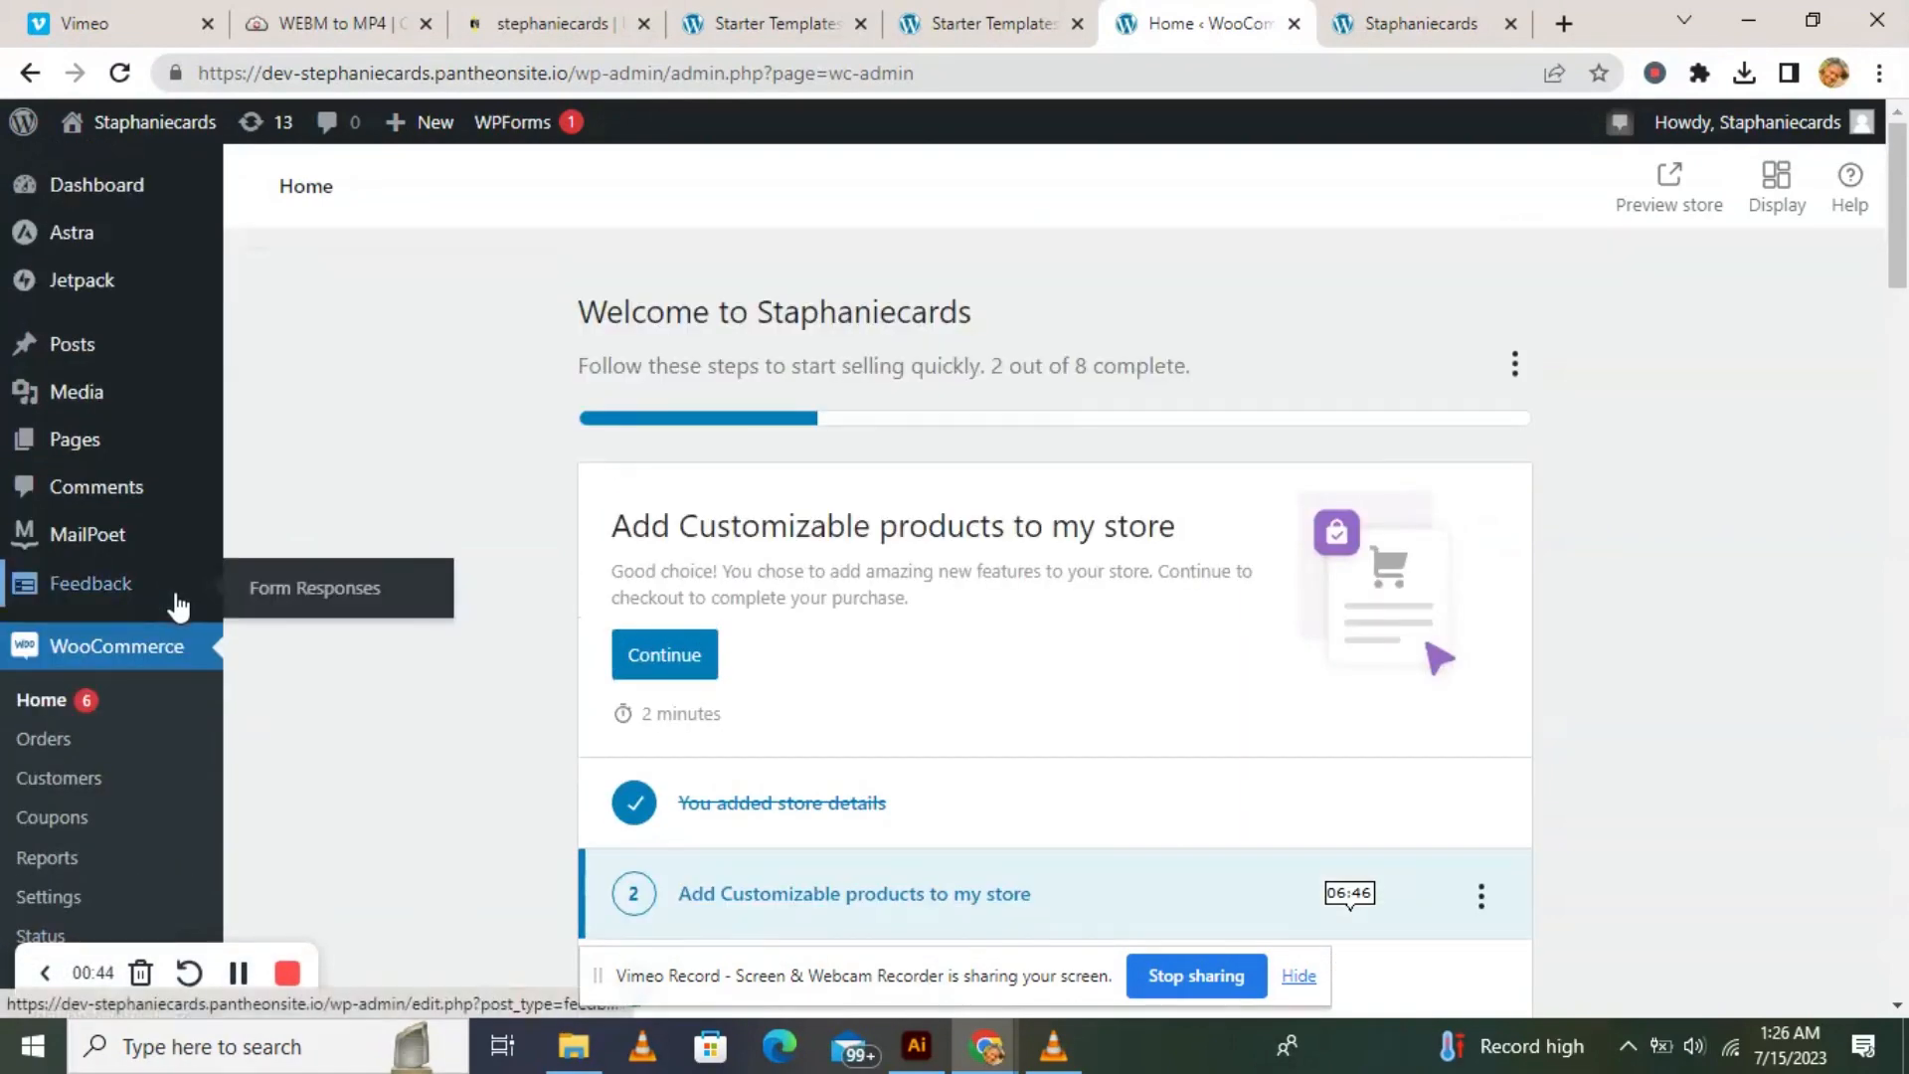
pyautogui.scroll(-8, 179, 606)
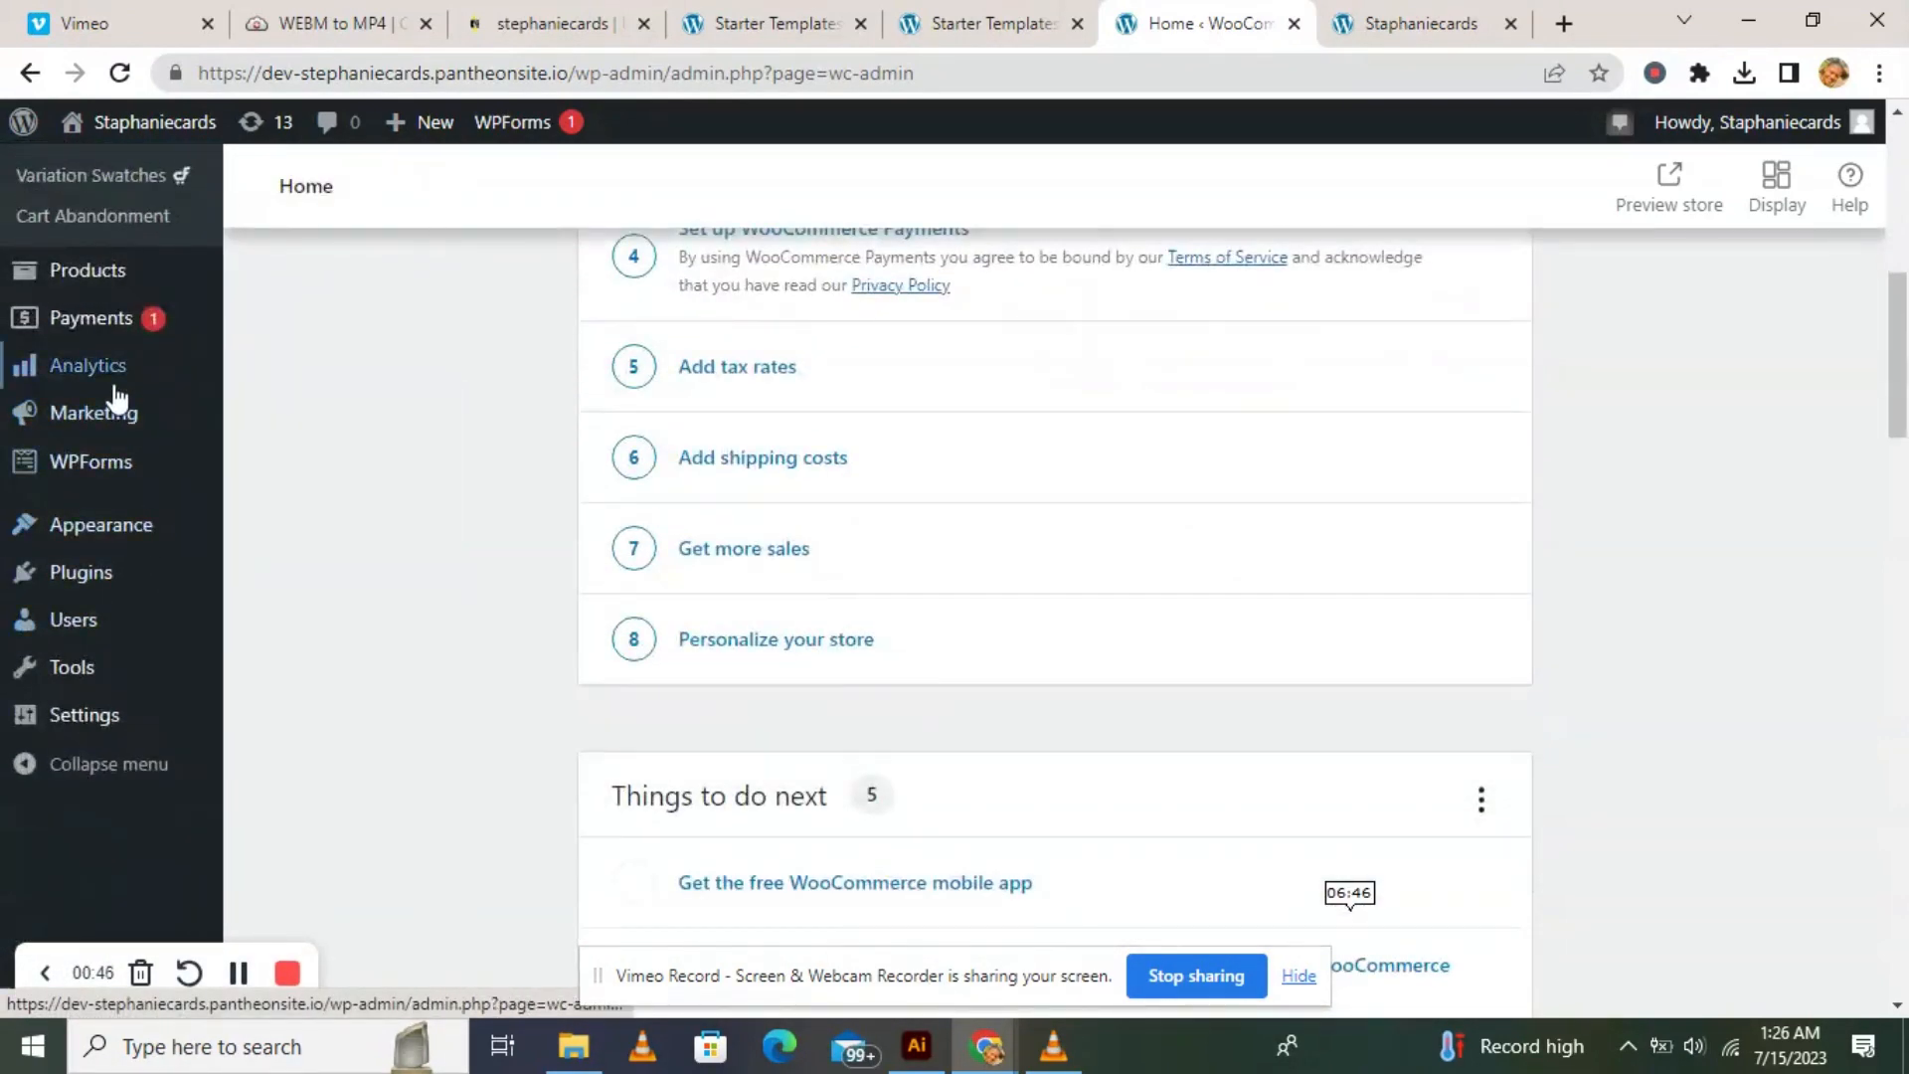
pyautogui.click(115, 273)
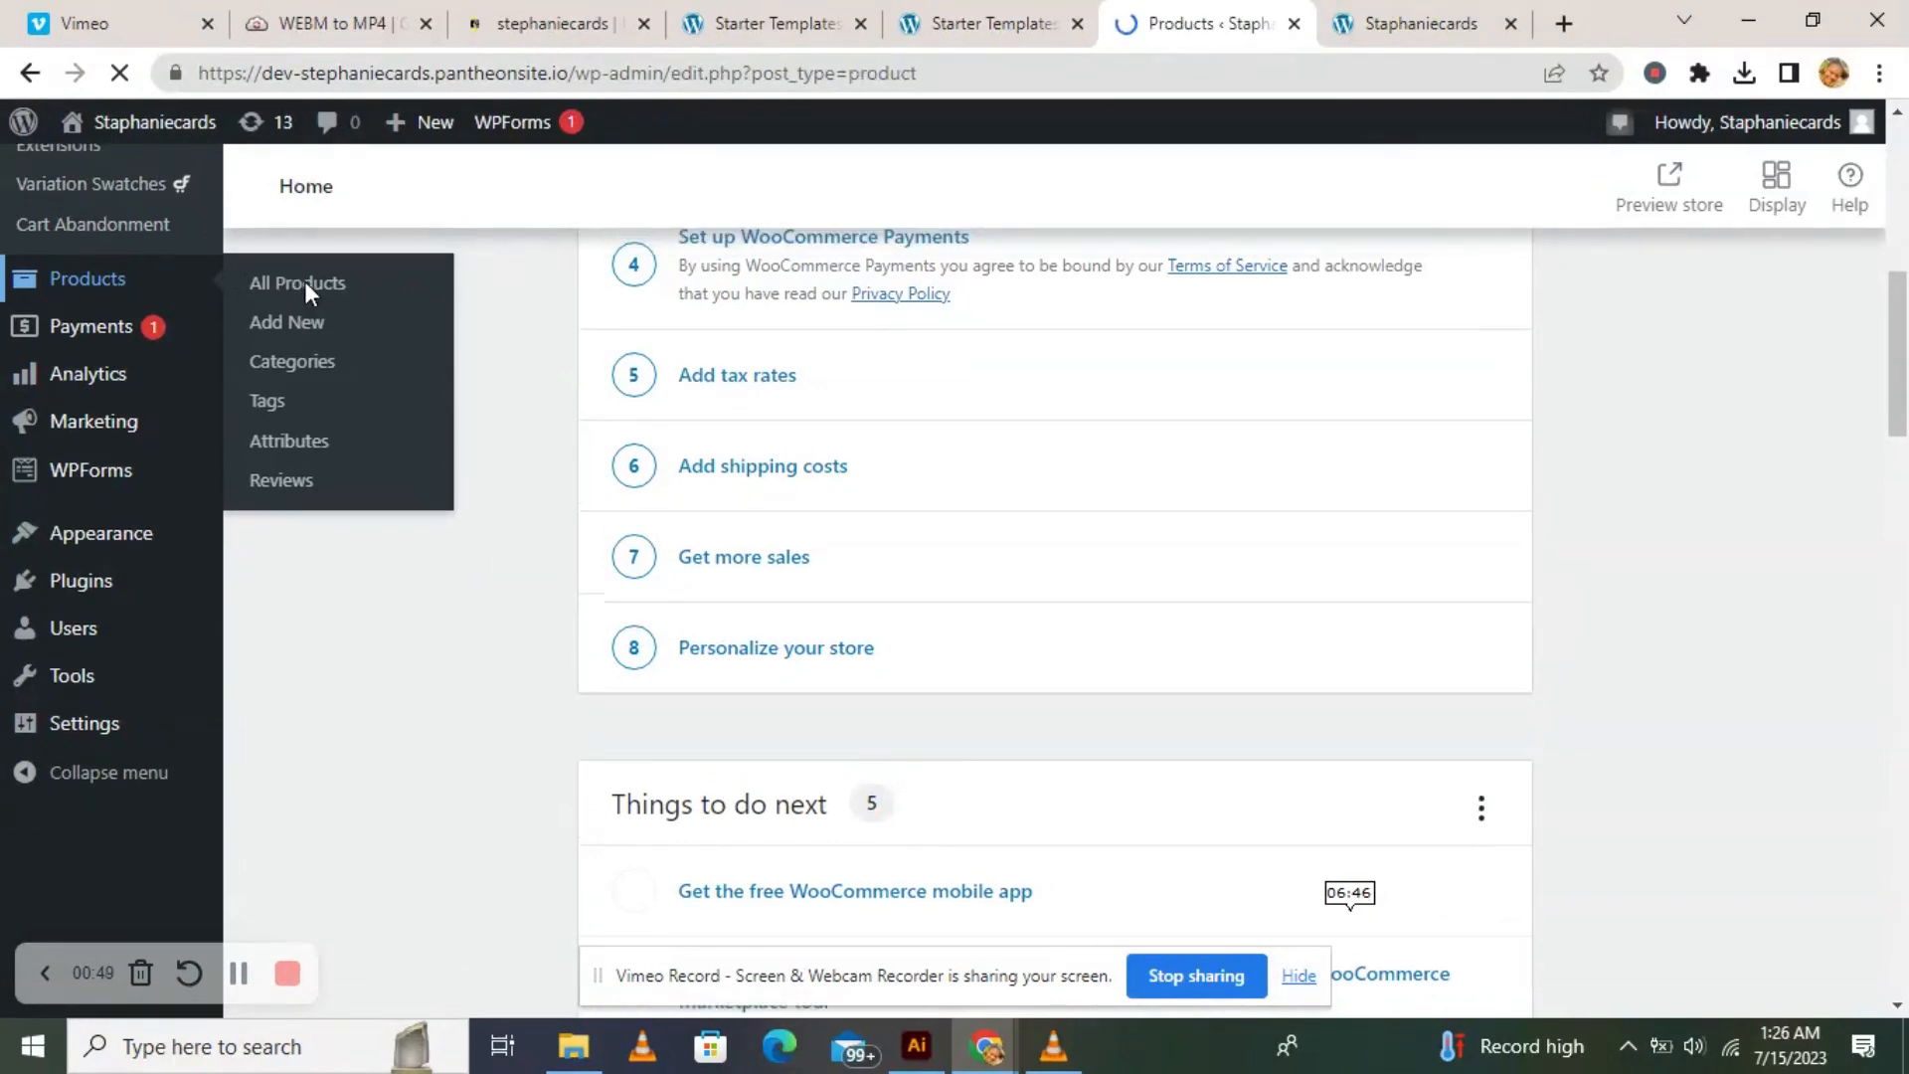
pyautogui.scroll(-10, 418, 353)
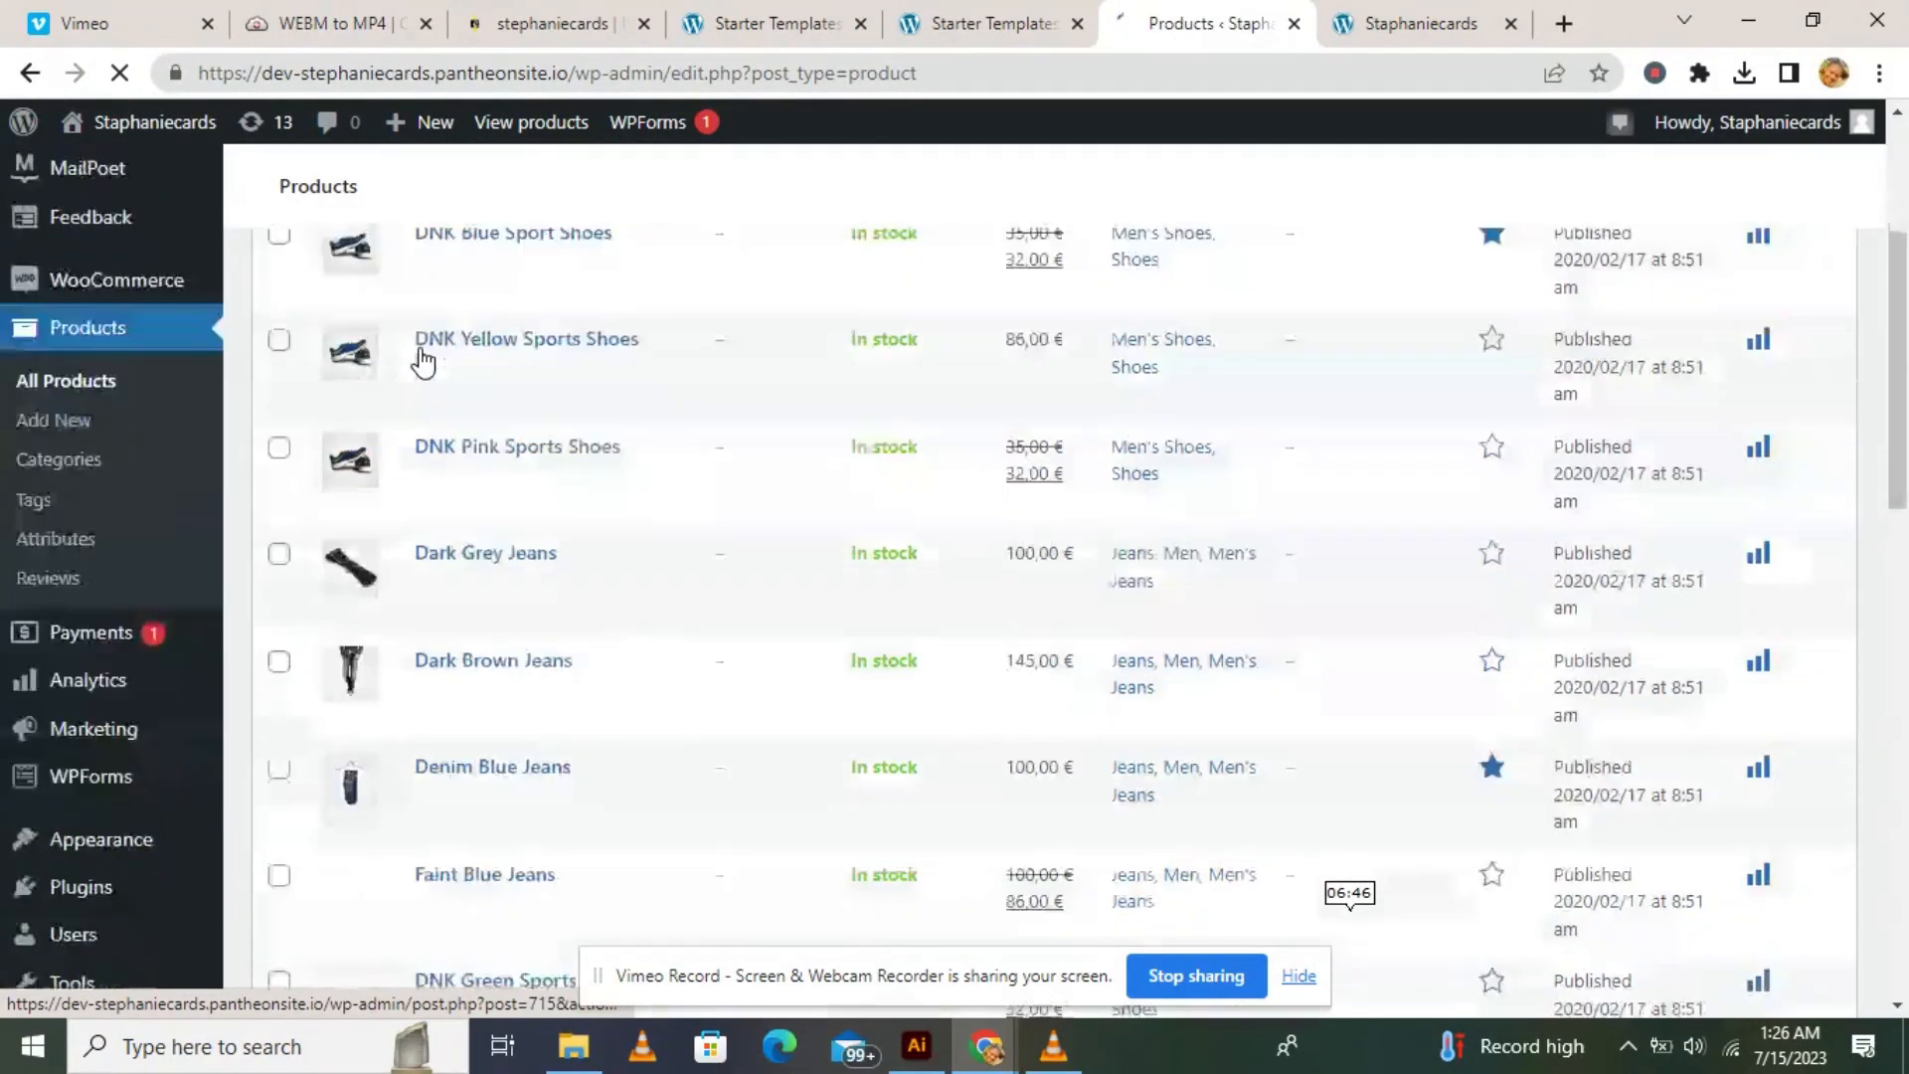
pyautogui.scroll(10, 419, 356)
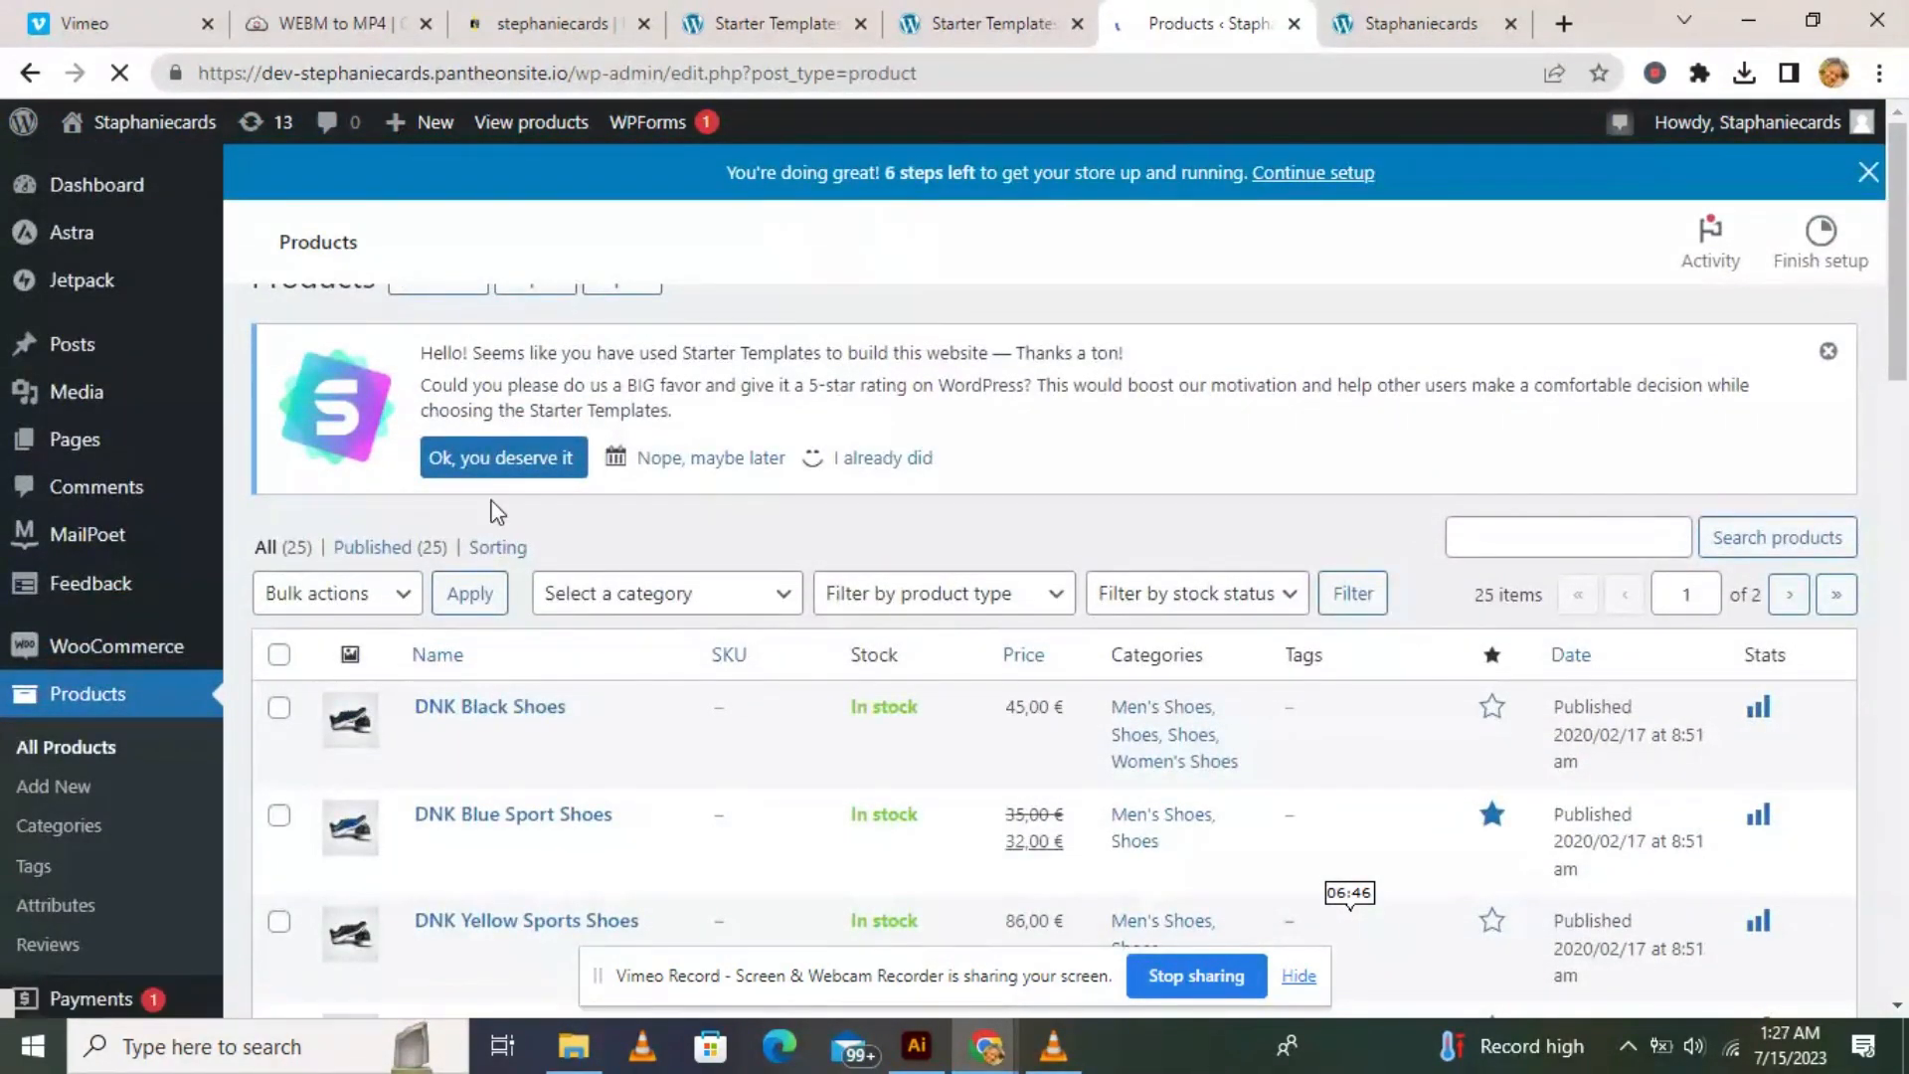
# Select all listed demo products and move them to the trash in bulk.
pyautogui.scroll(-2, 463, 457)
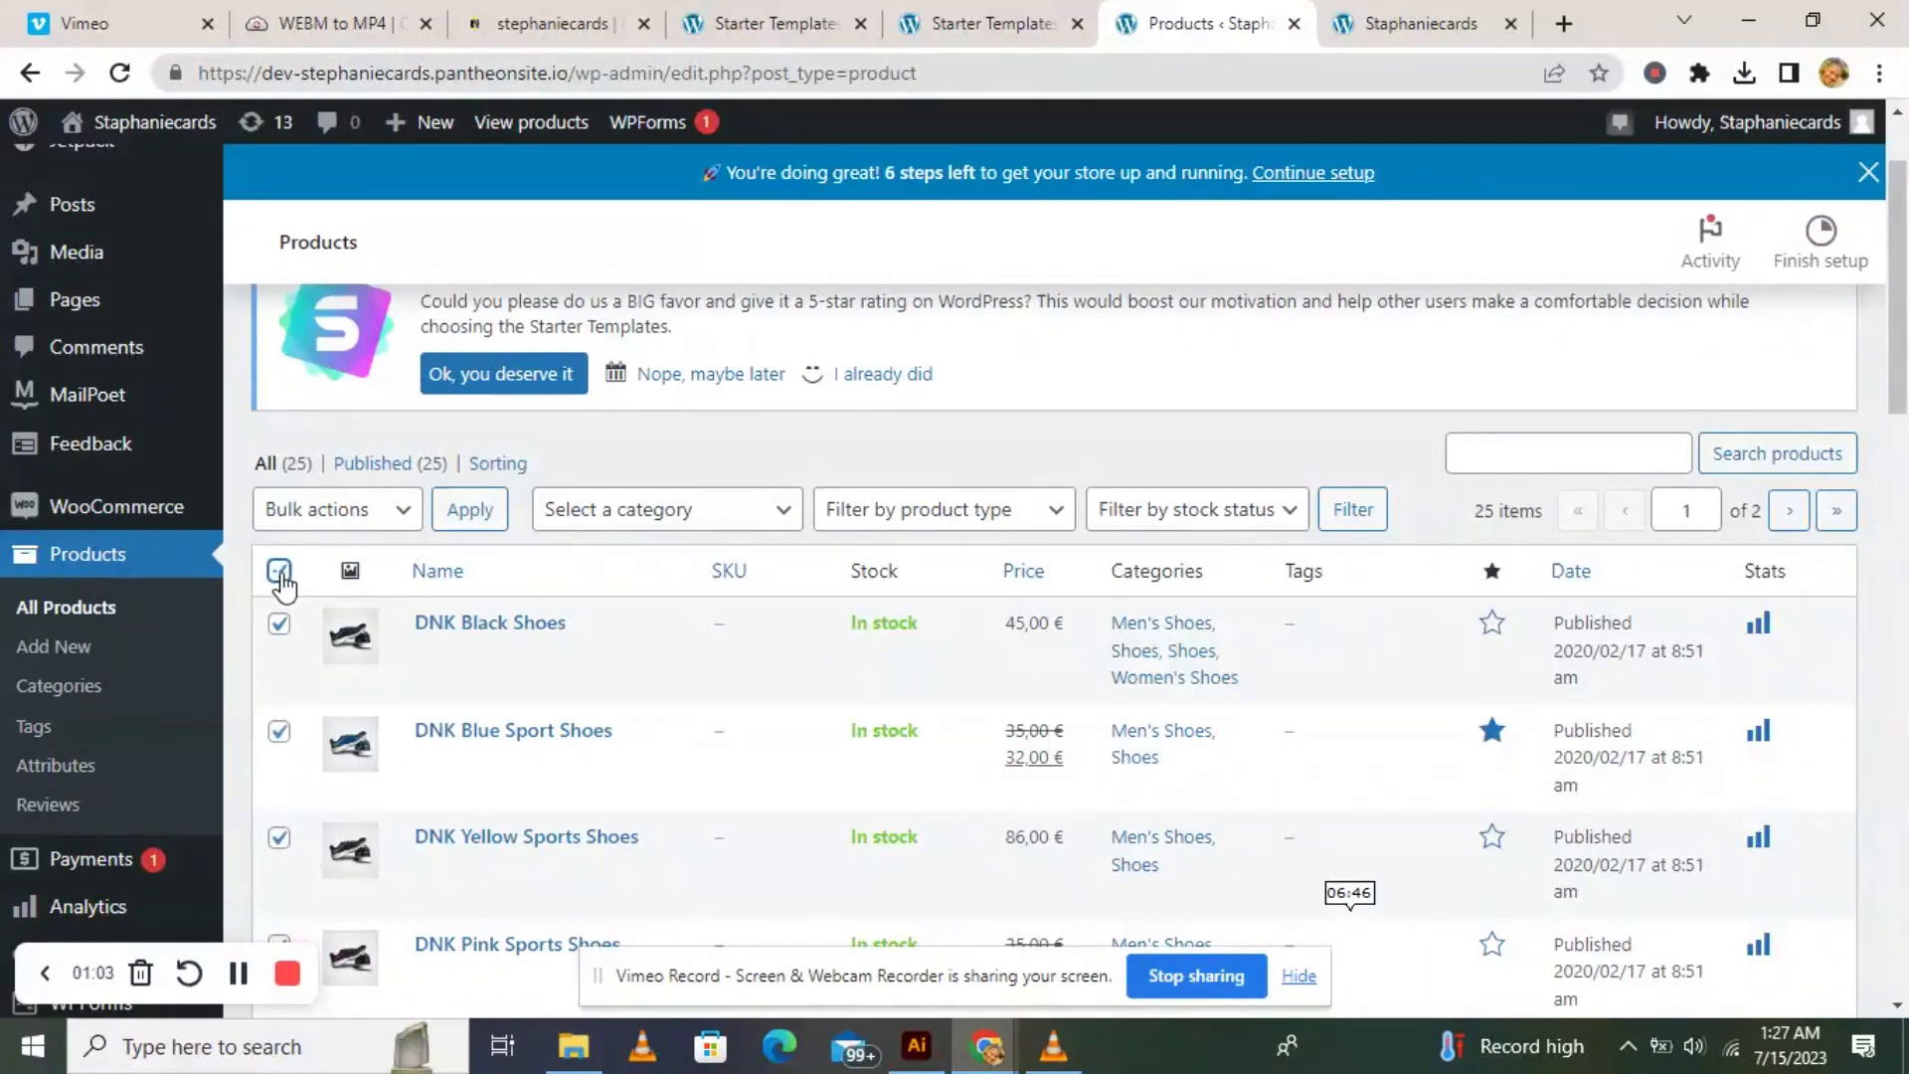
pyautogui.click(346, 512)
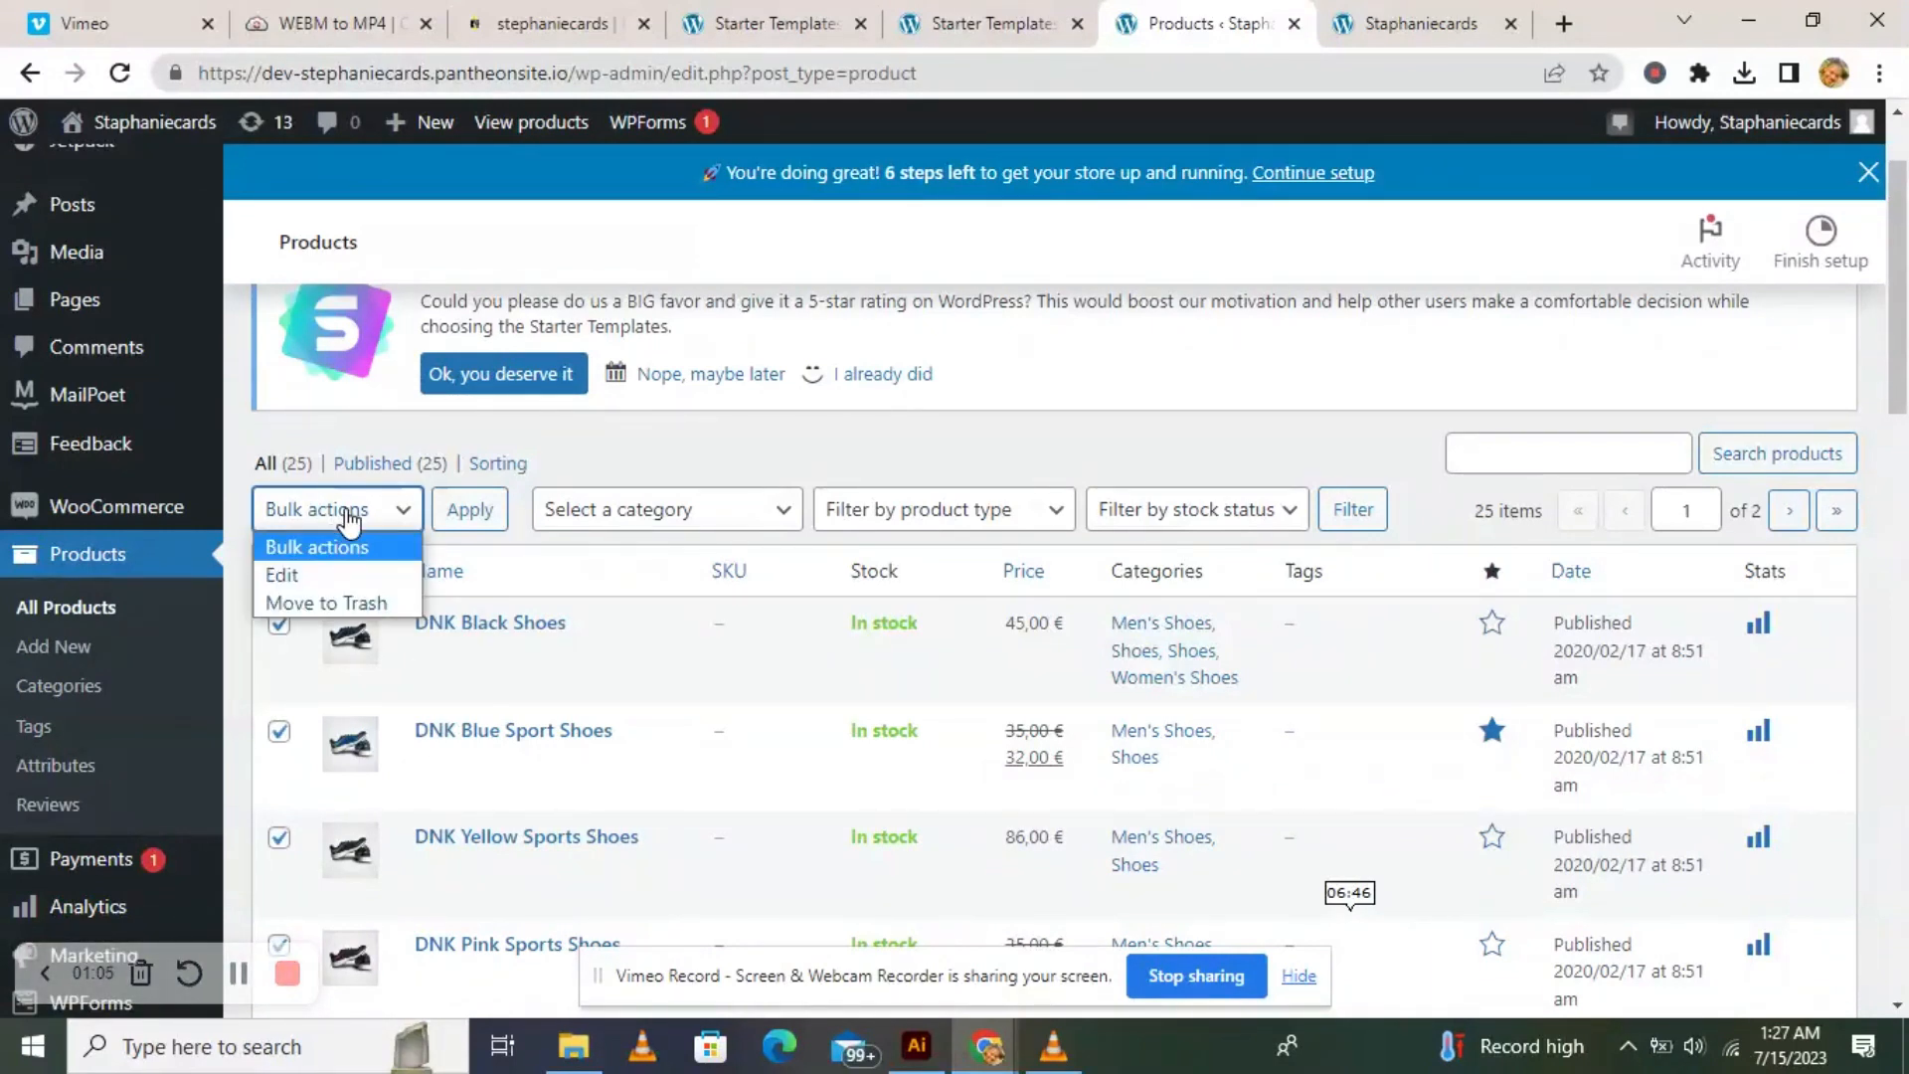
pyautogui.click(340, 601)
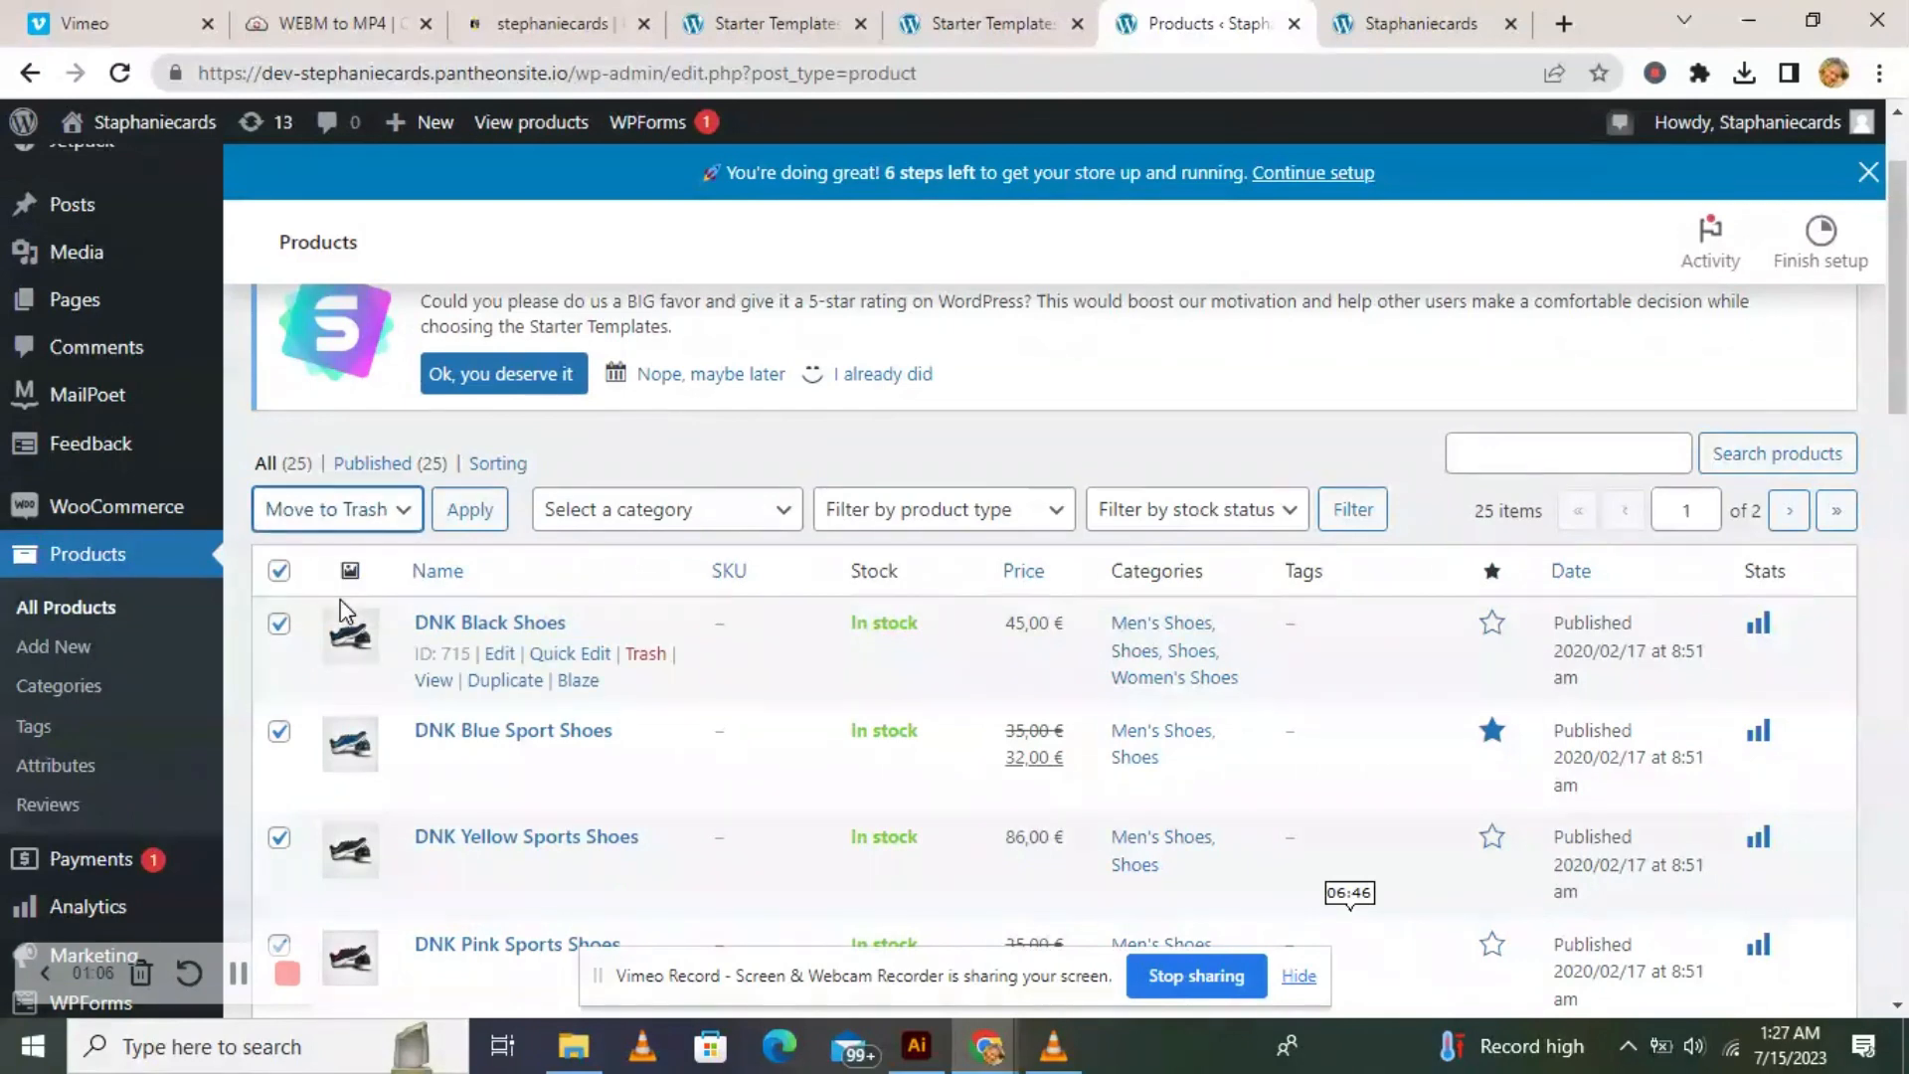
pyautogui.click(467, 510)
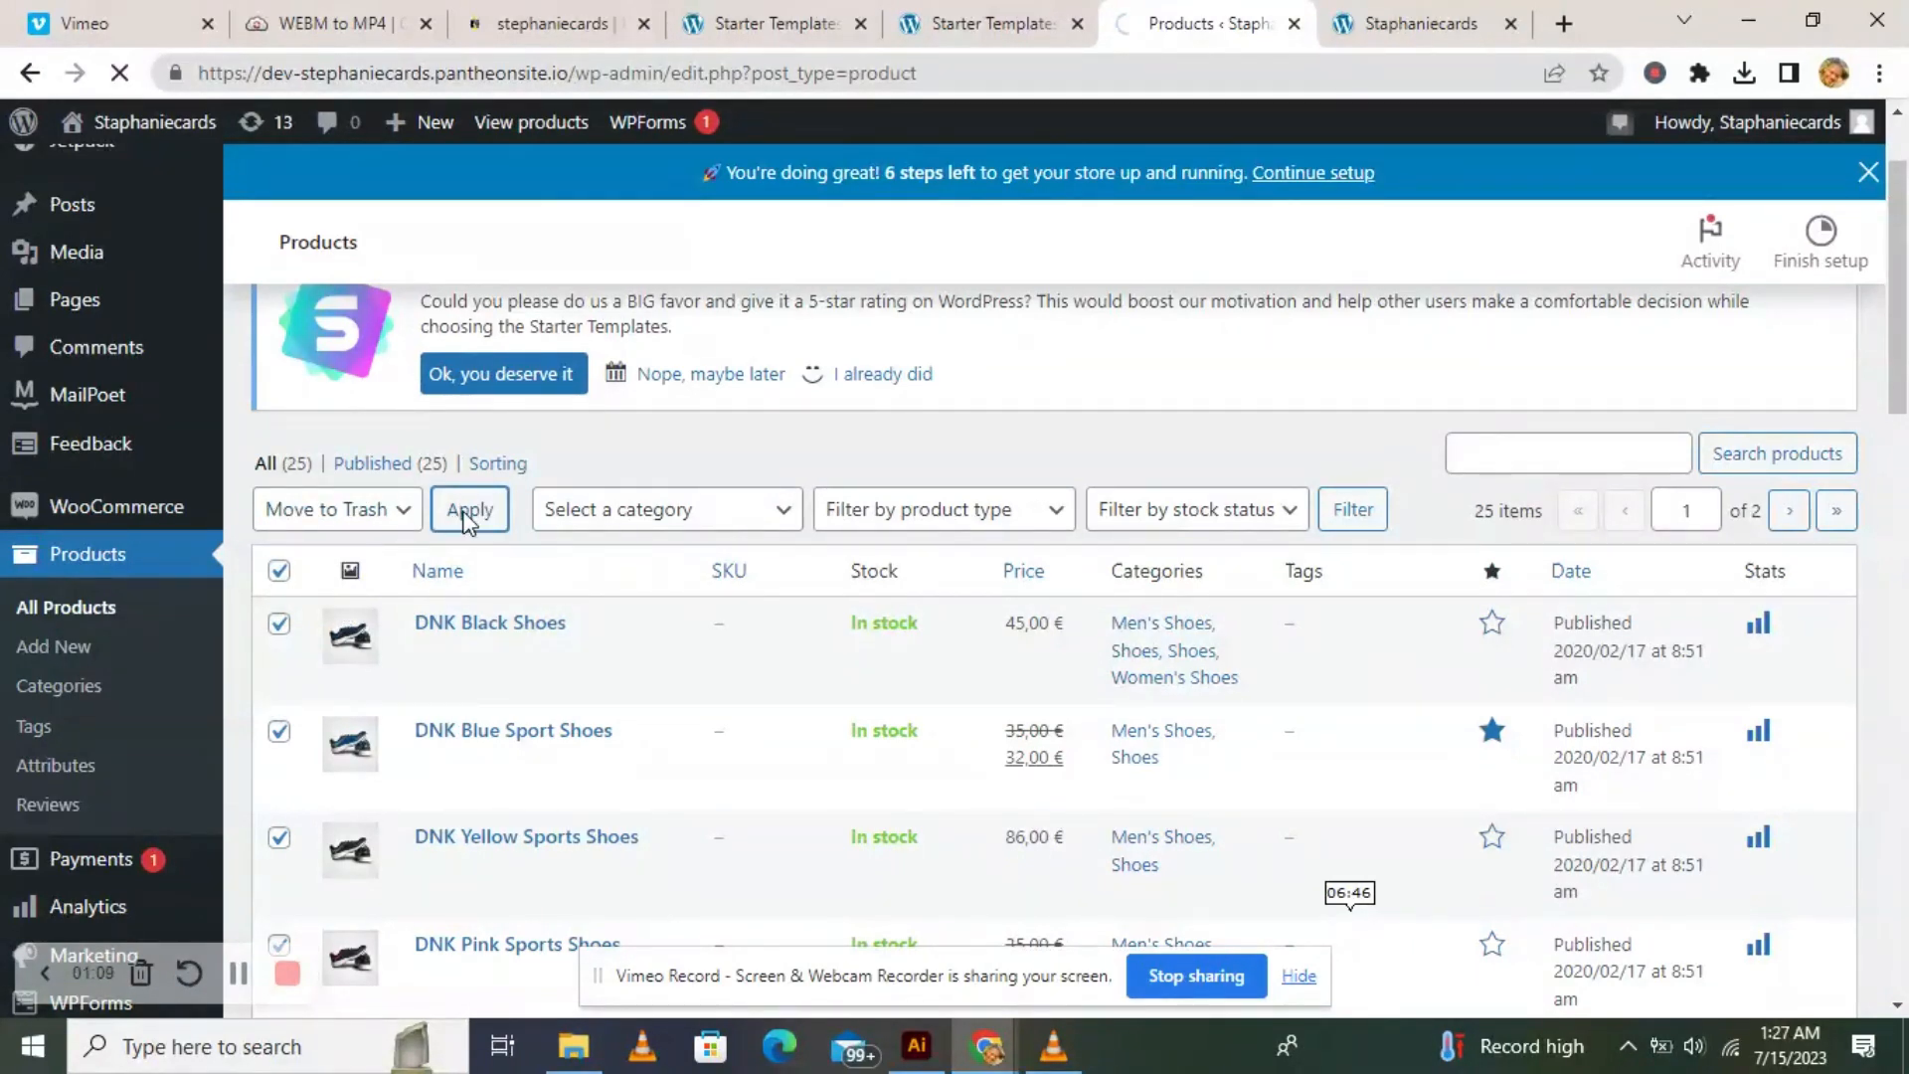
pyautogui.scroll(-3, 465, 392)
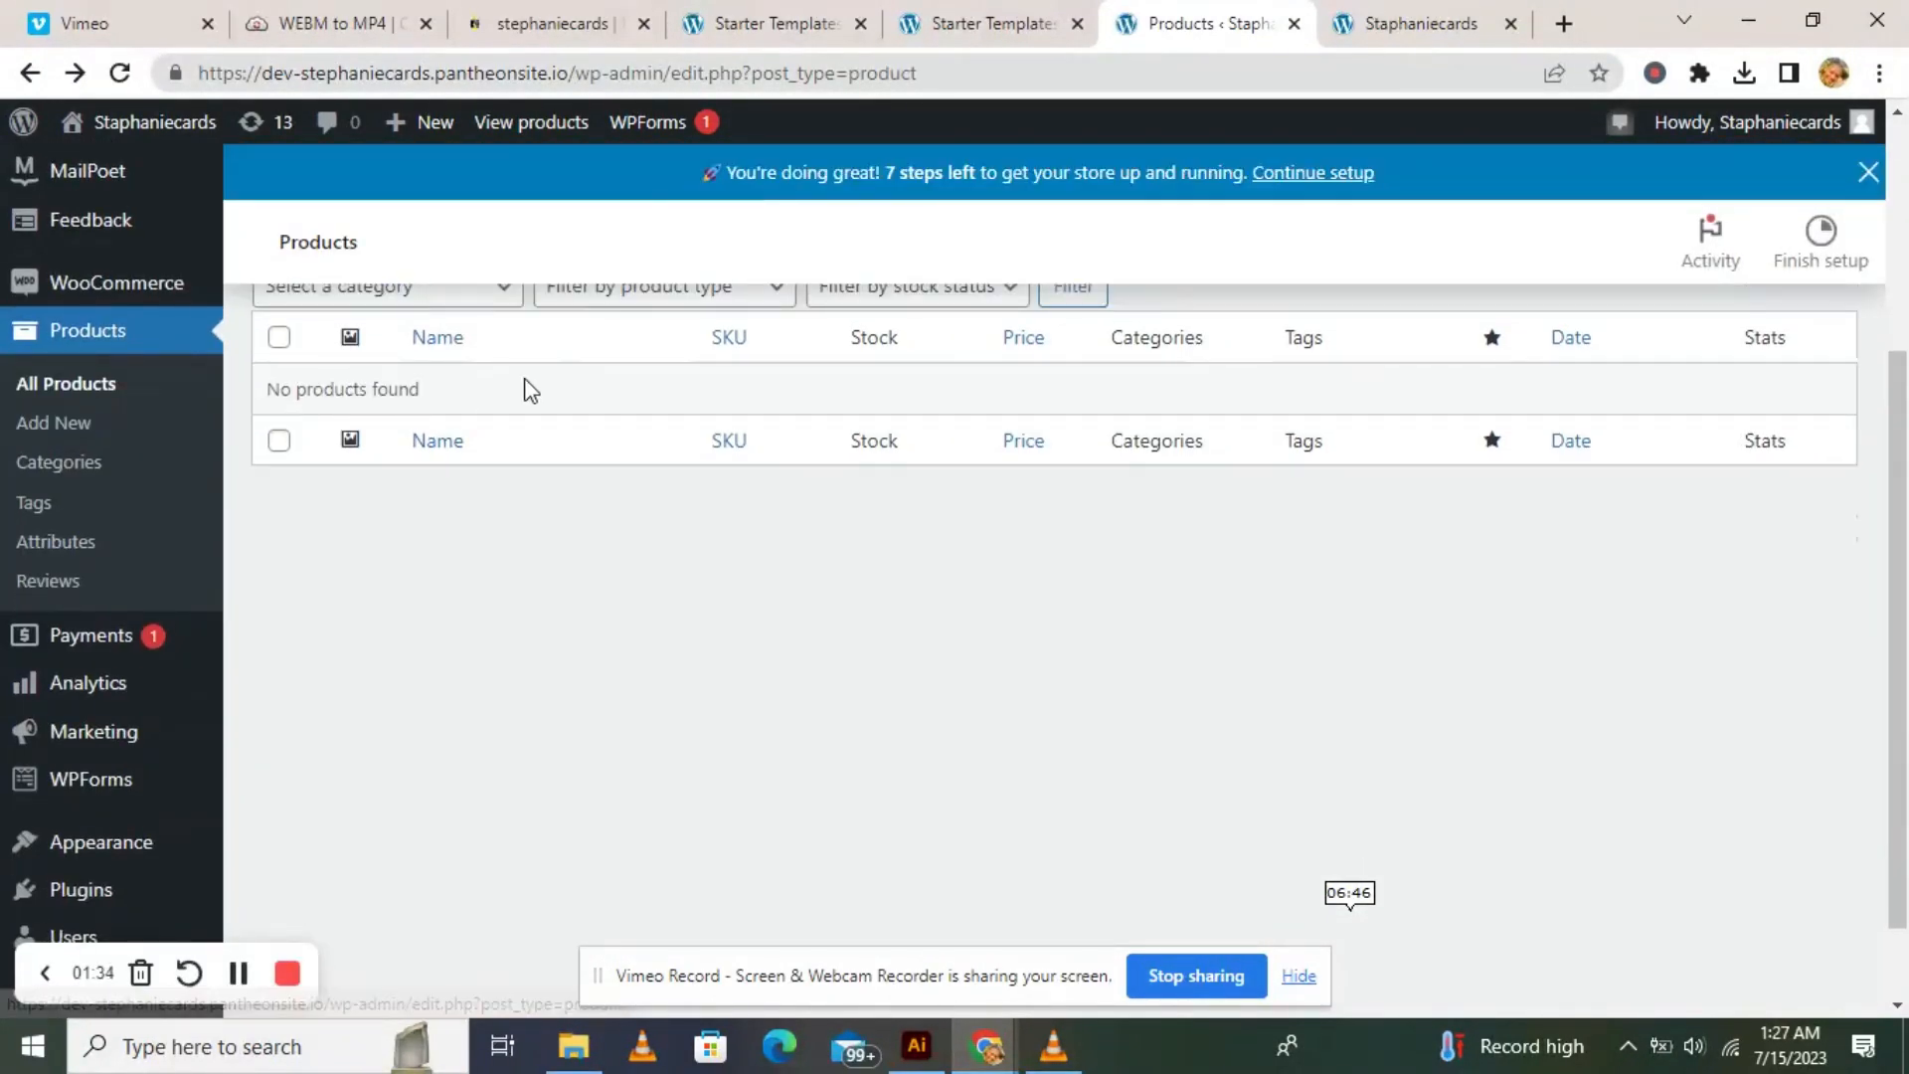
pyautogui.scroll(5, 527, 388)
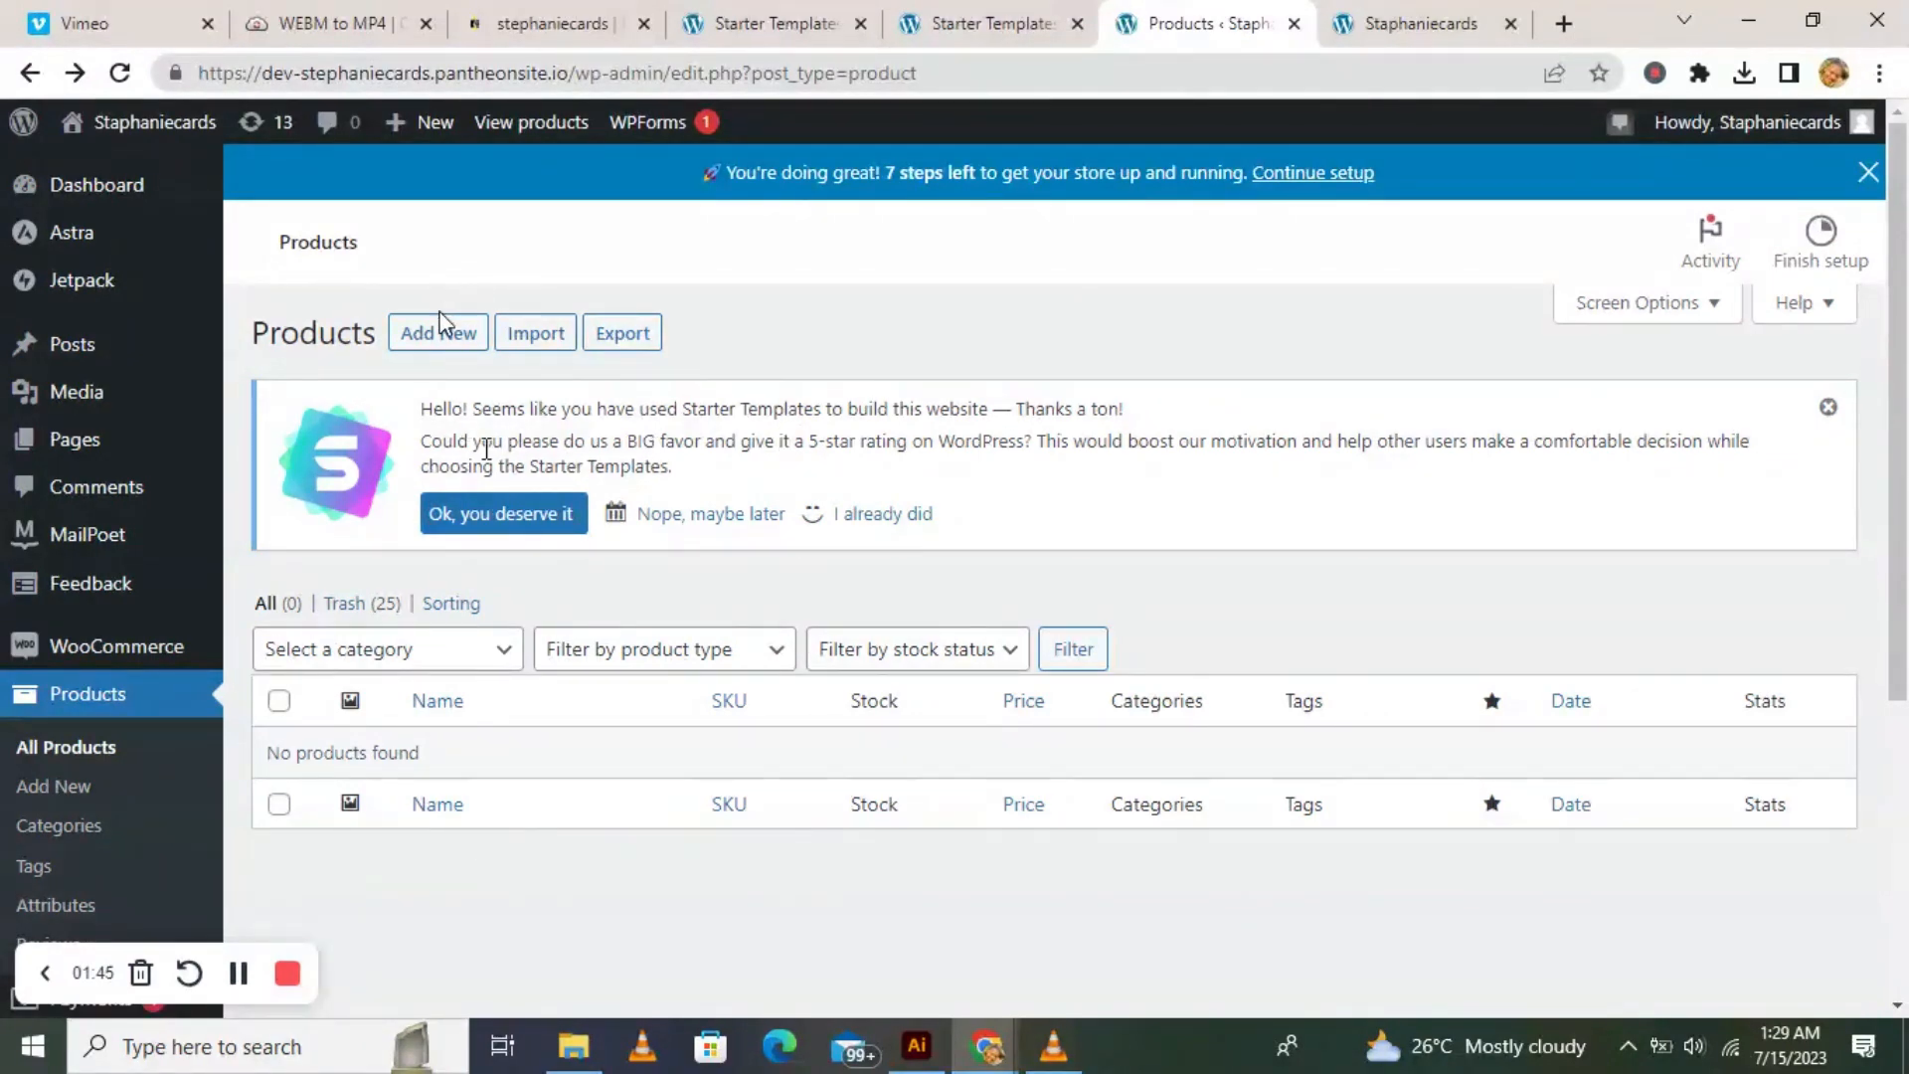
# Add a new product named "Purple Bag" with the description "This is a purple bag".
pyautogui.click(439, 336)
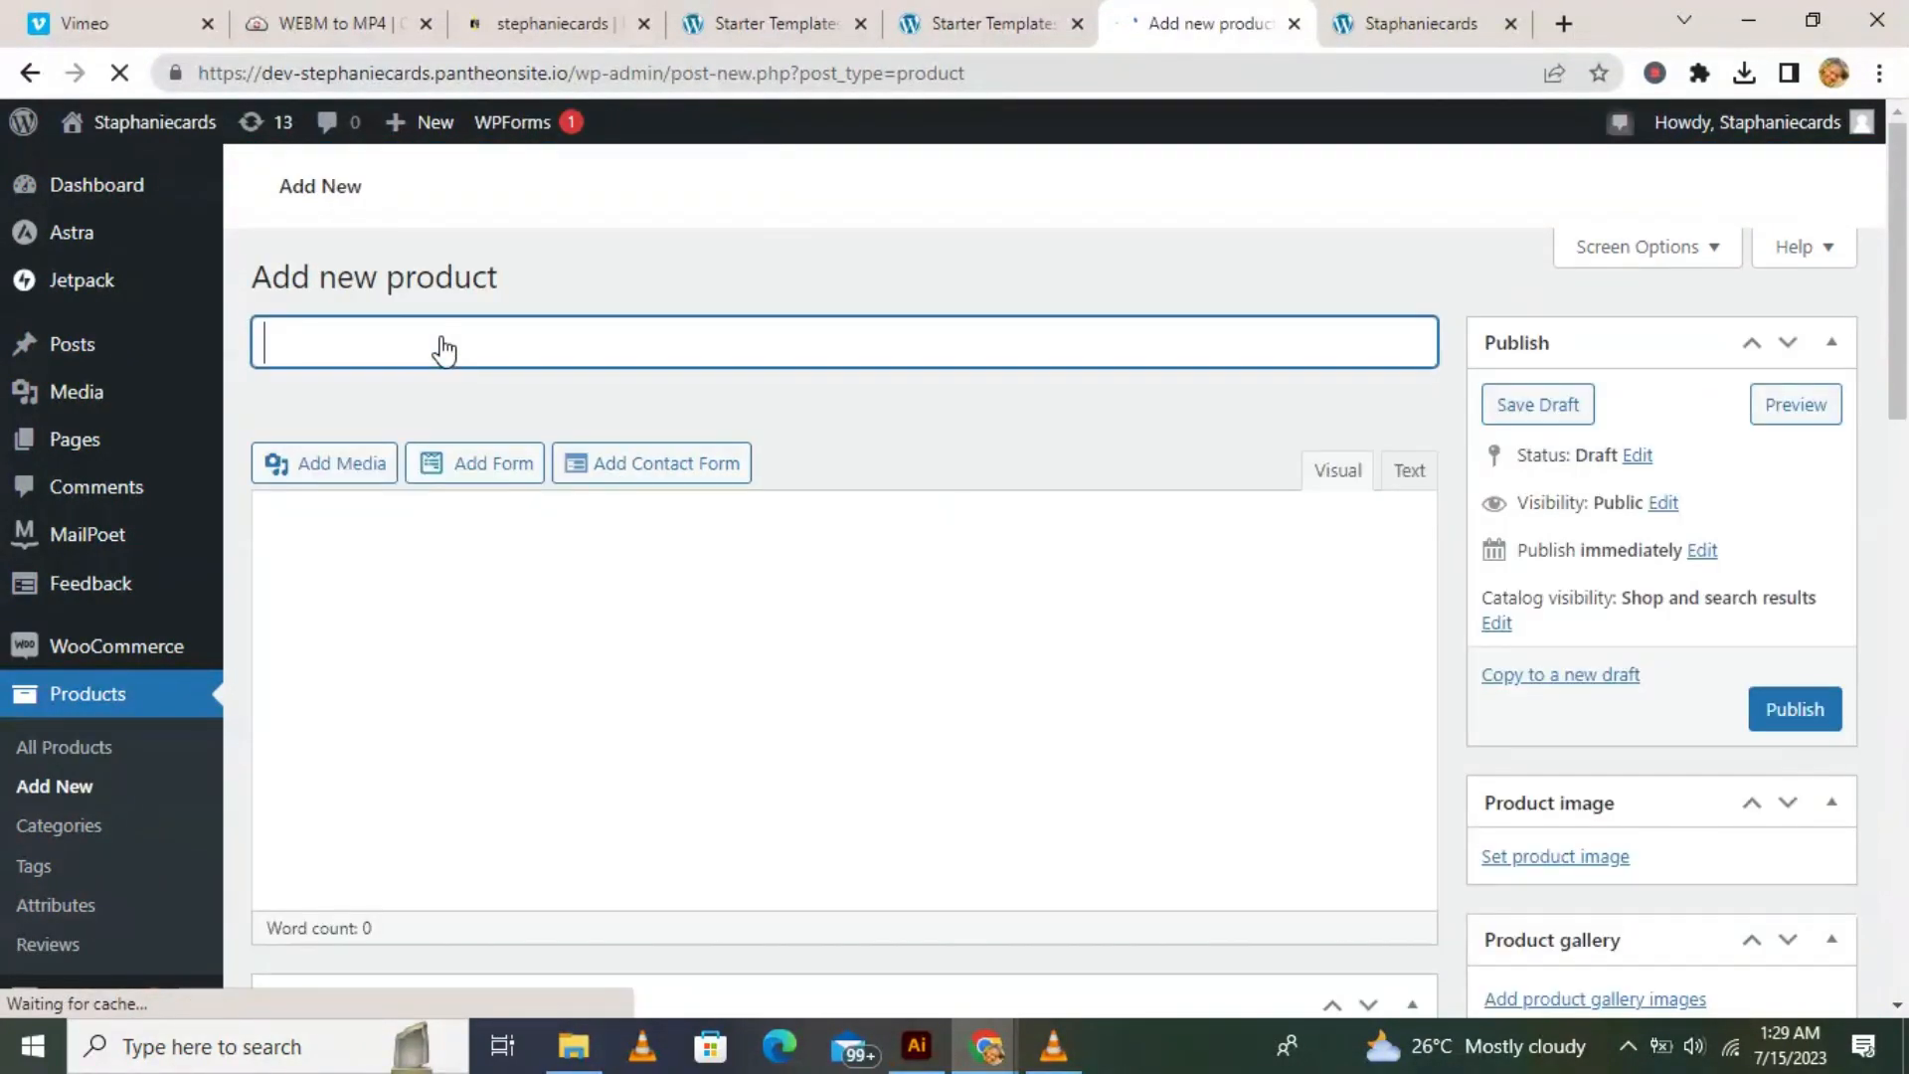
pyautogui.write('P')
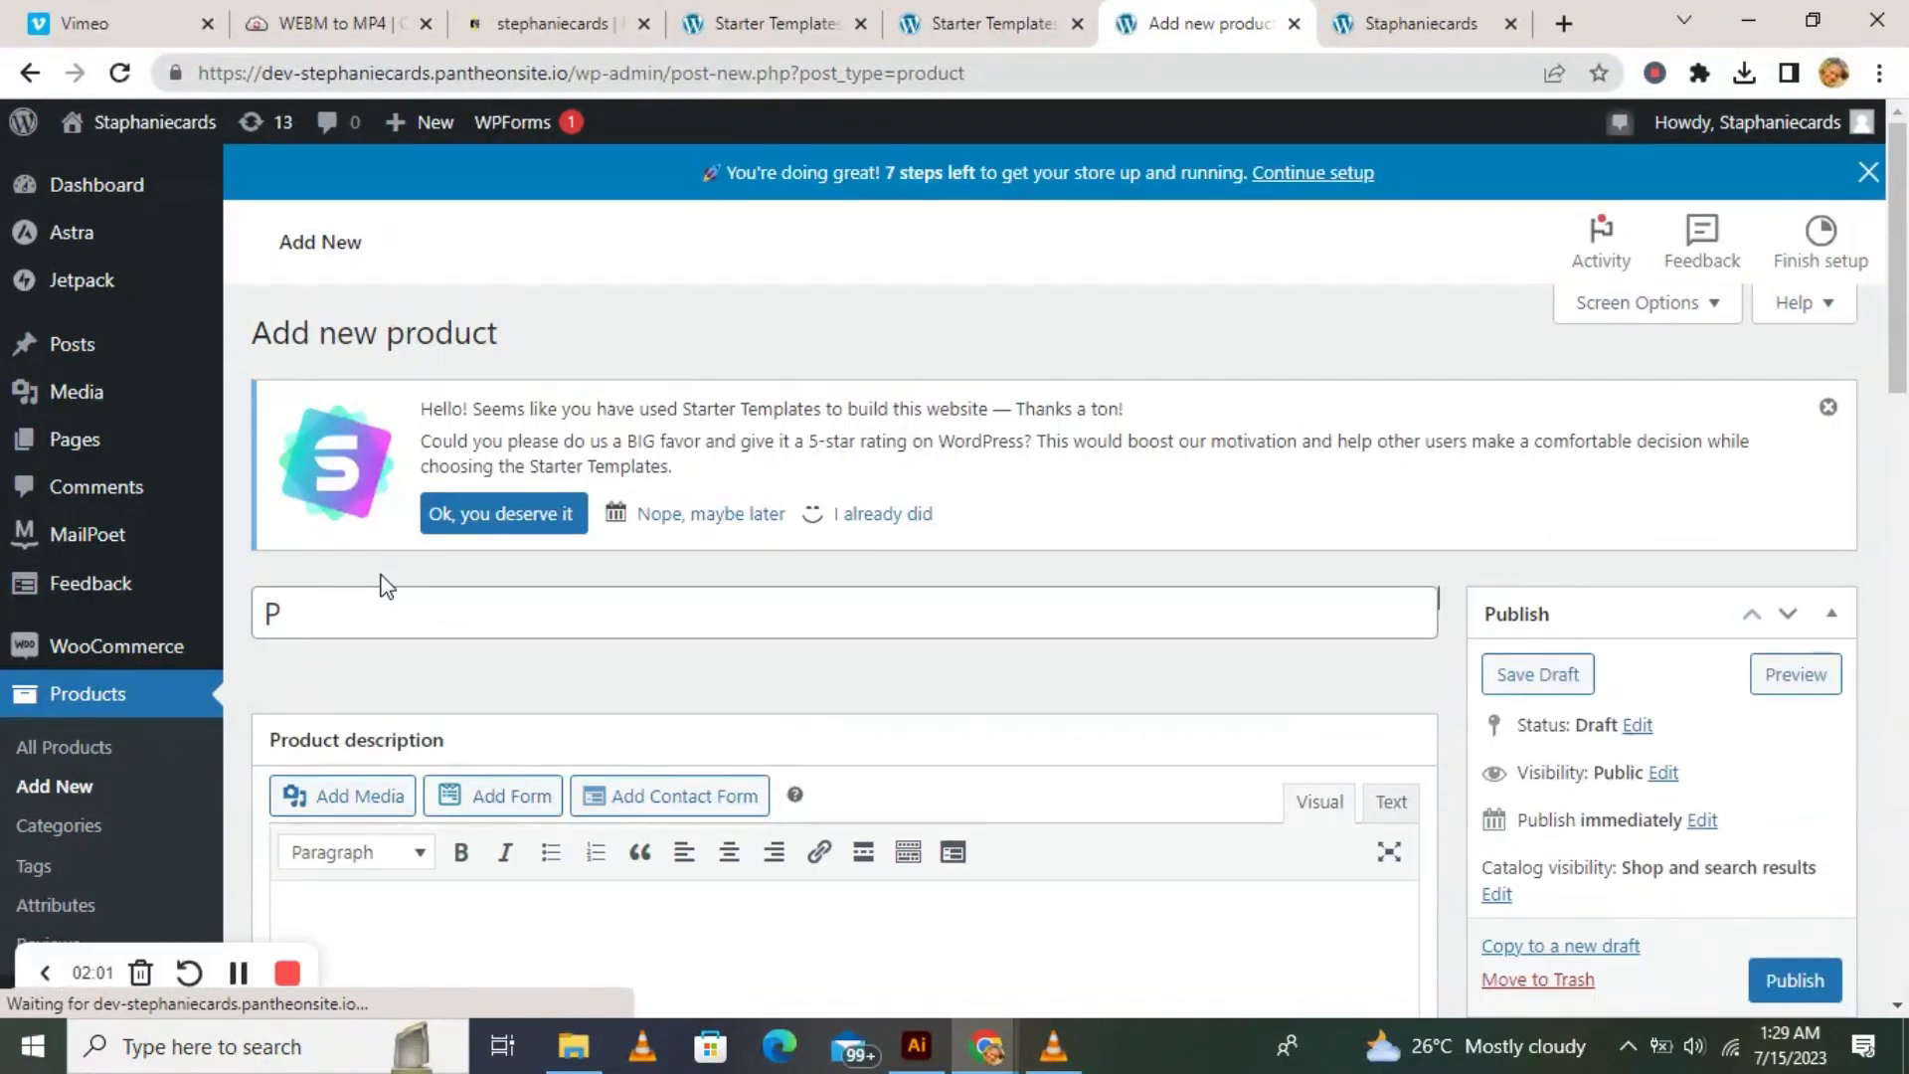
pyautogui.click(348, 624)
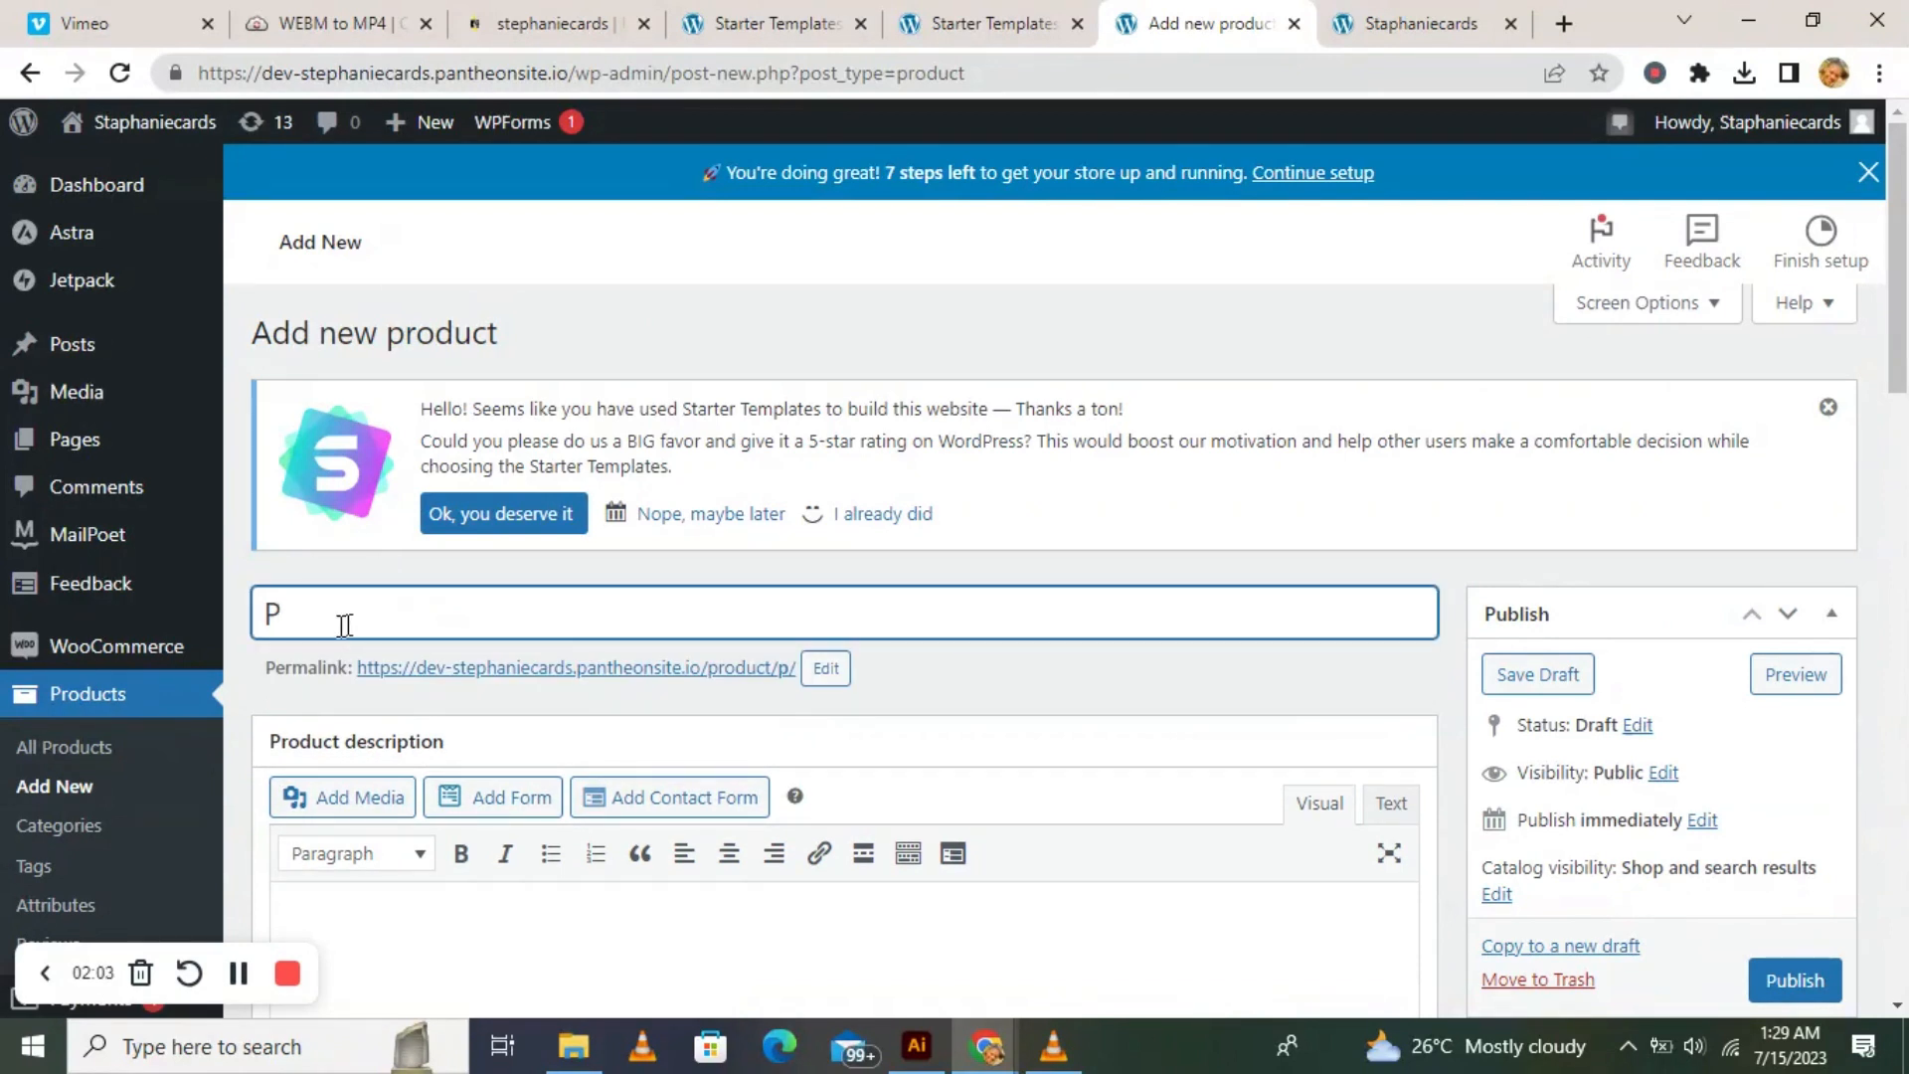
pyautogui.write('urple Bag')
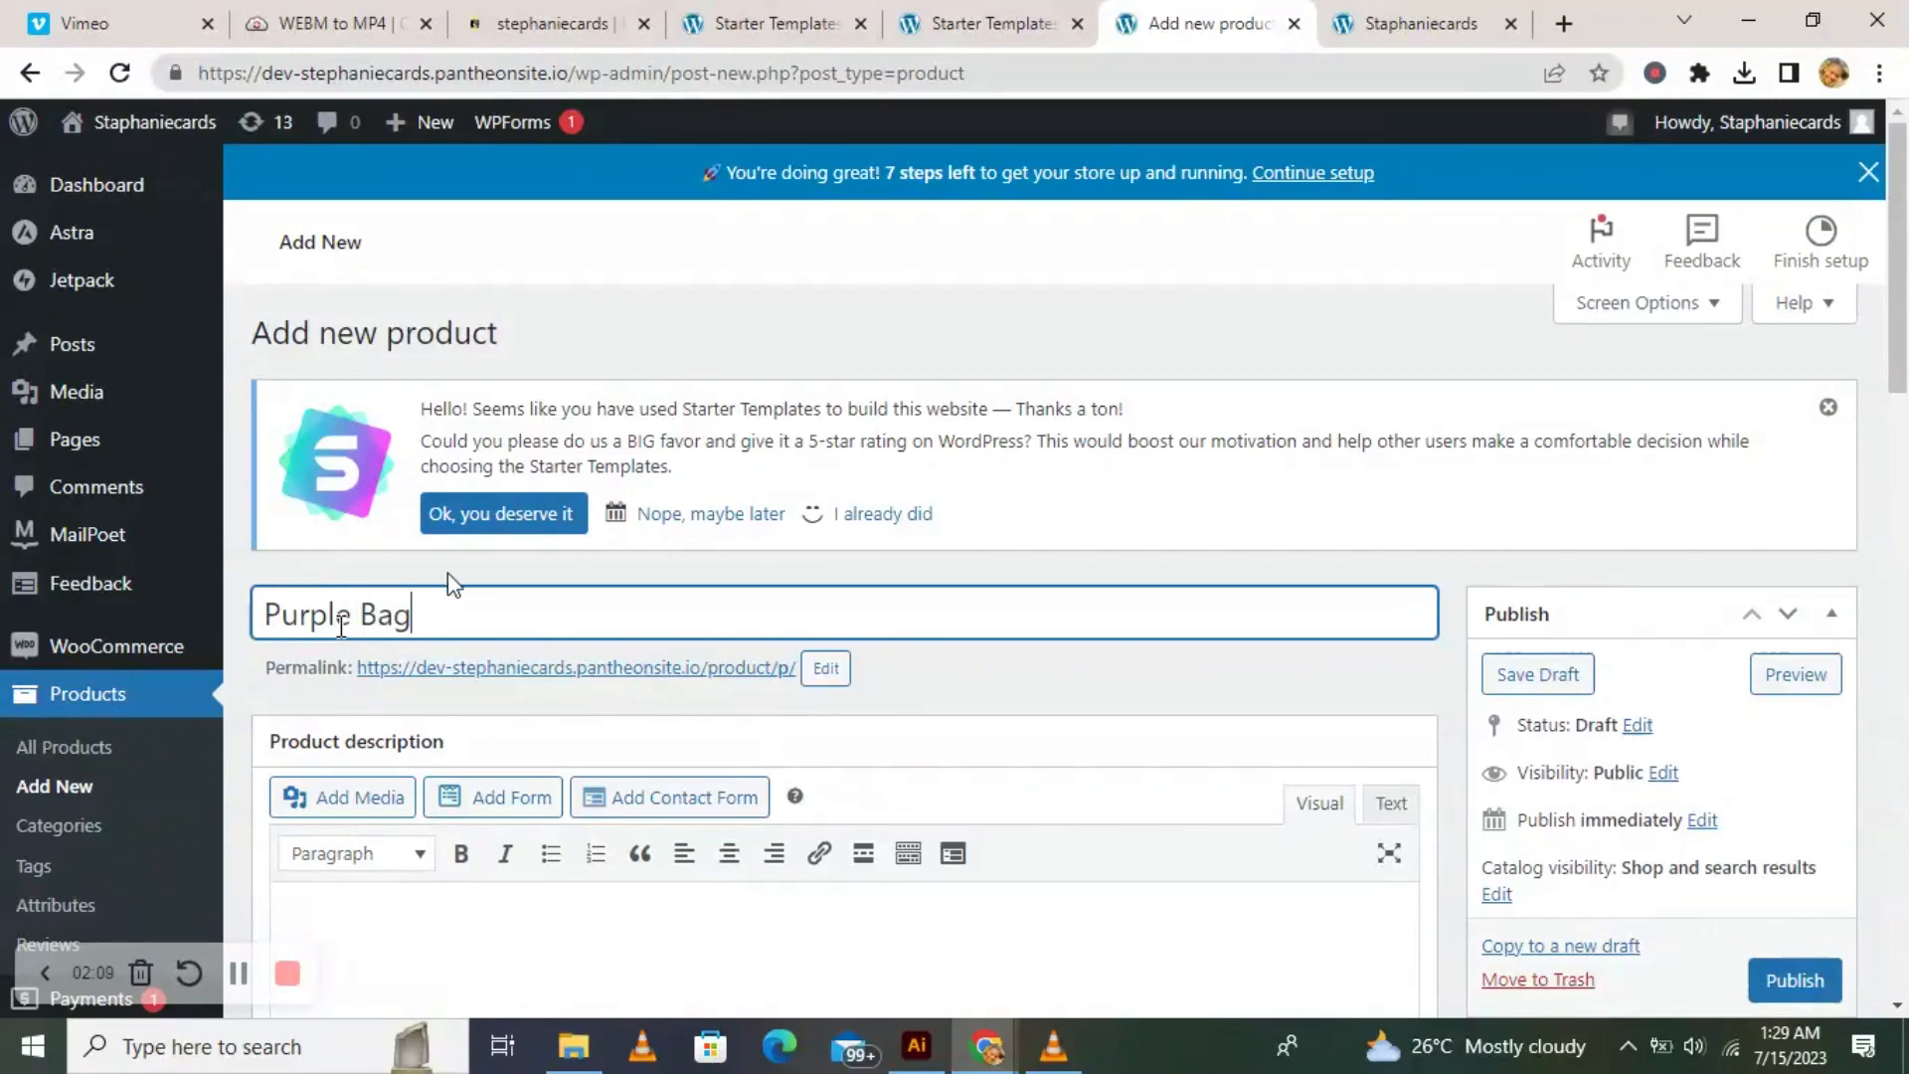
pyautogui.scroll(-3, 475, 668)
pyautogui.click(399, 686)
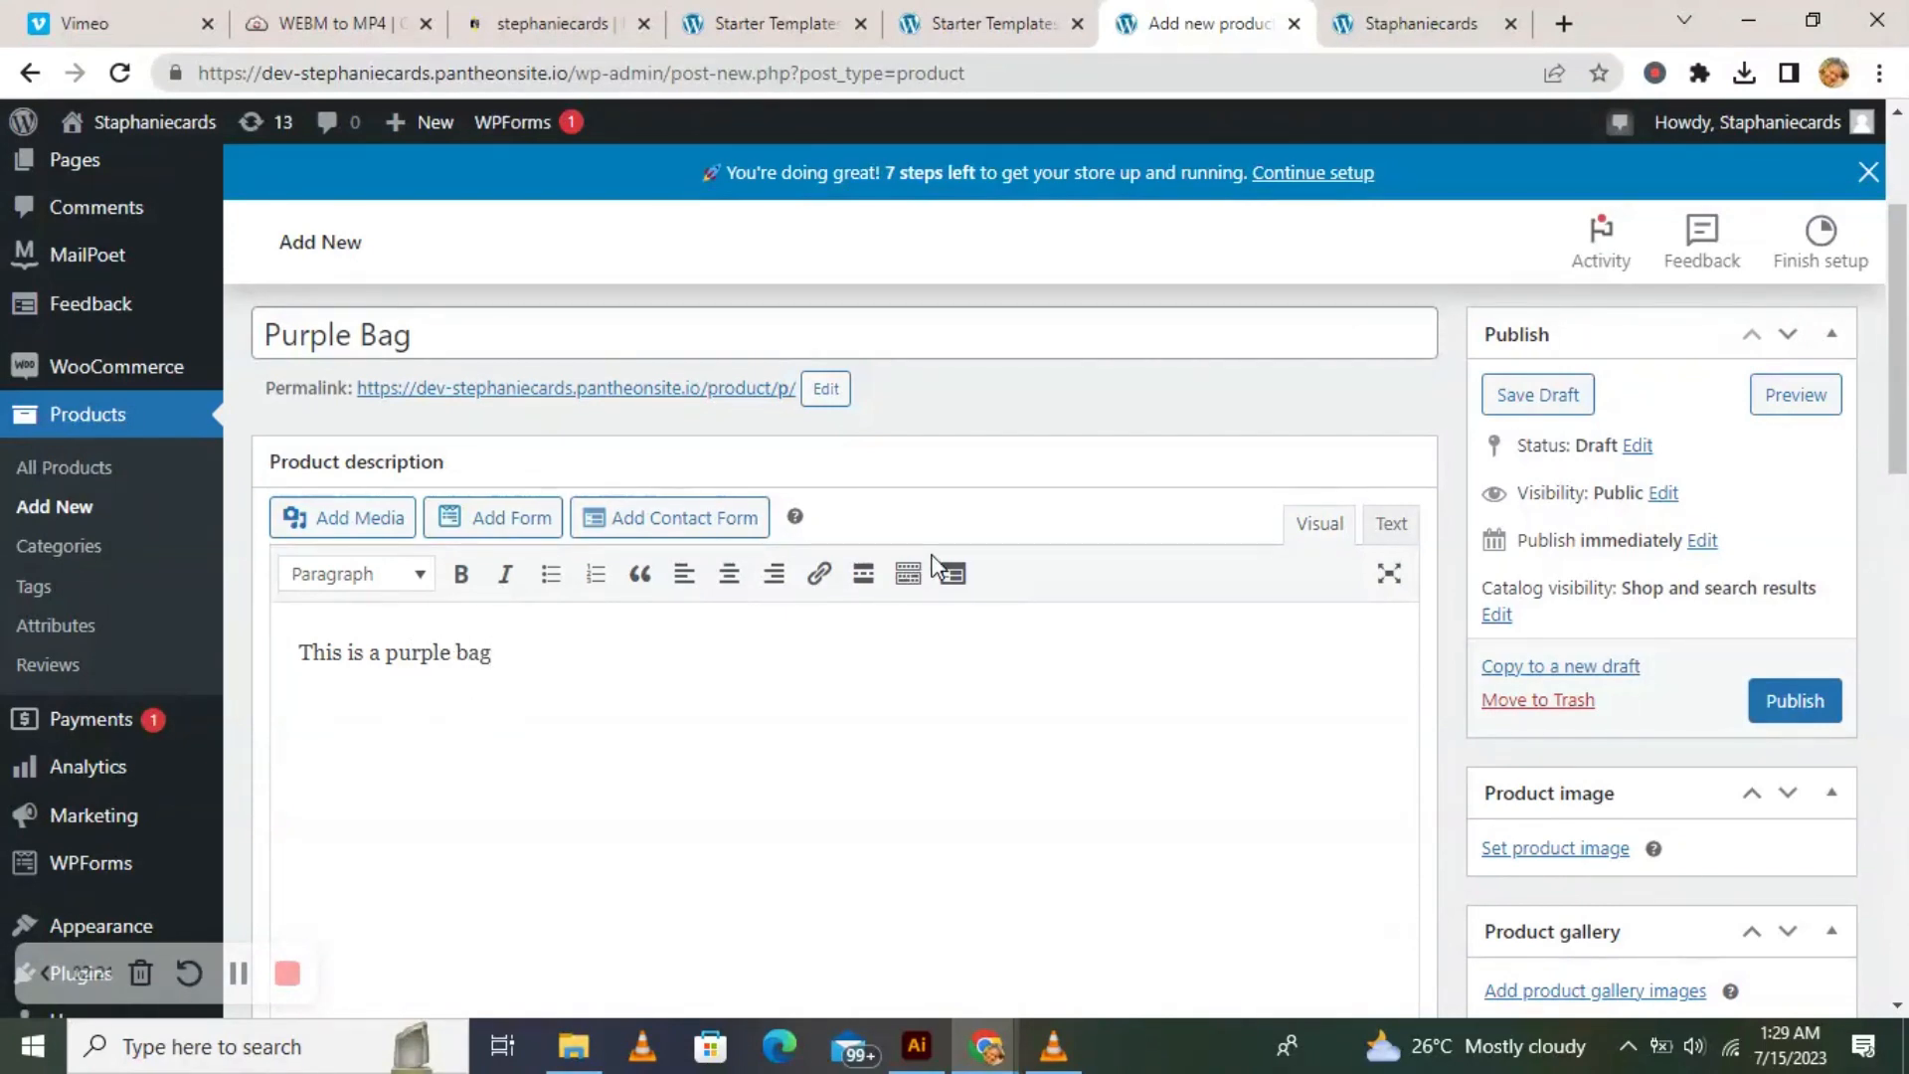
# Set the Purple Bag's regular price to 30 € and its sale price to 25.99 €.
pyautogui.scroll(-6, 1001, 507)
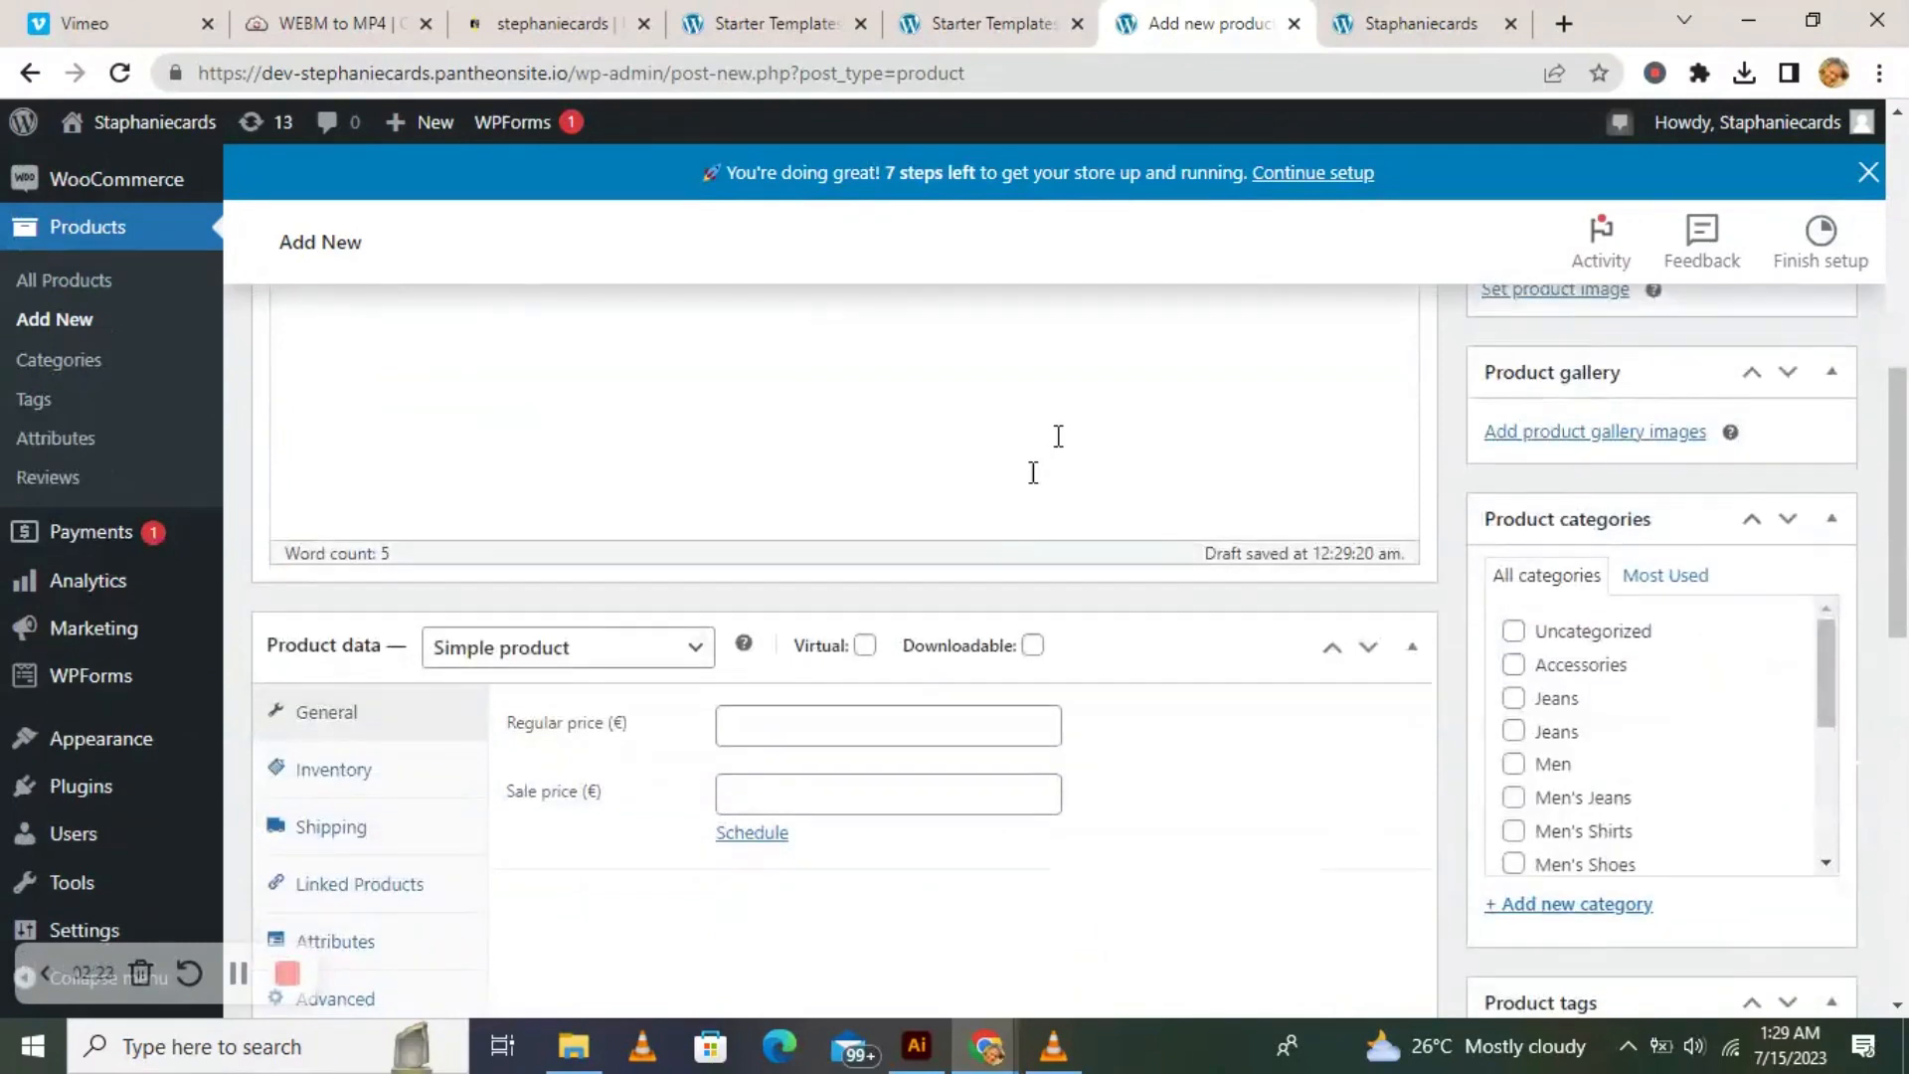
pyautogui.click(803, 581)
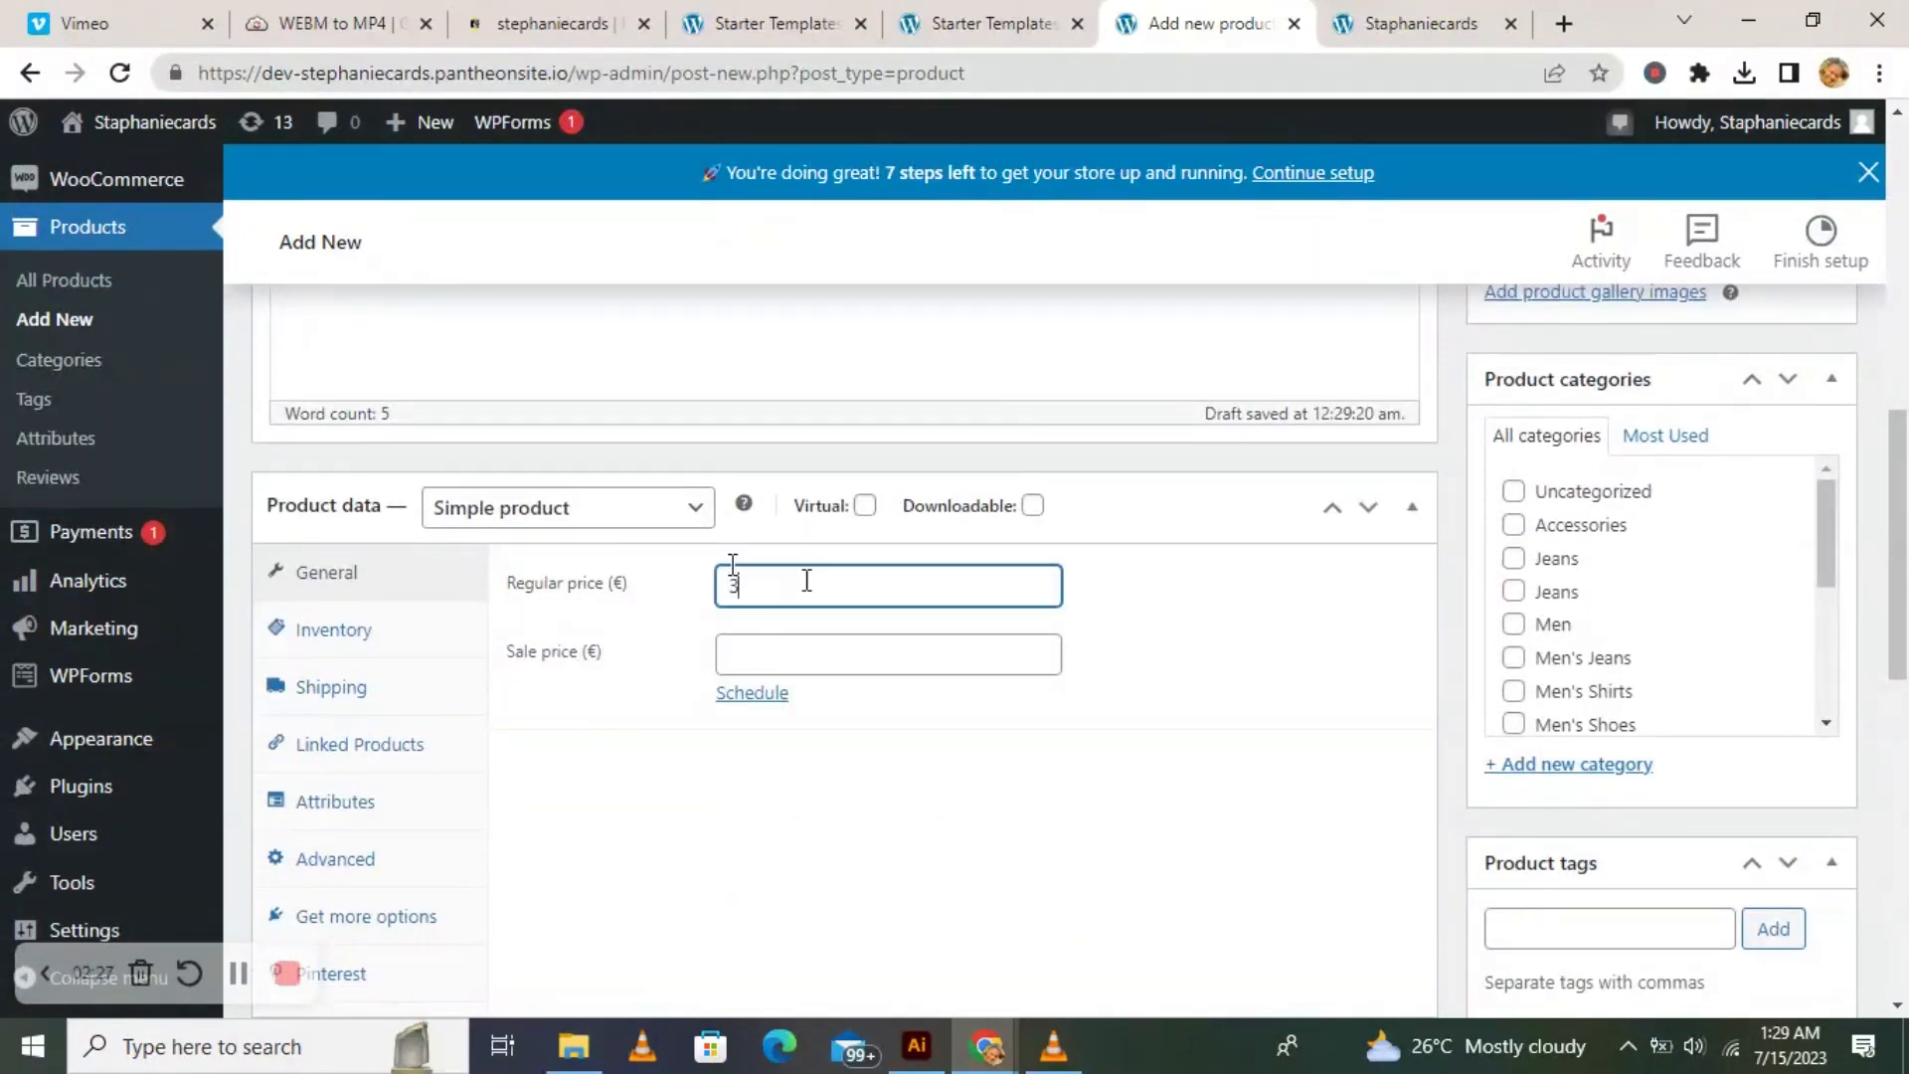
pyautogui.click(733, 653)
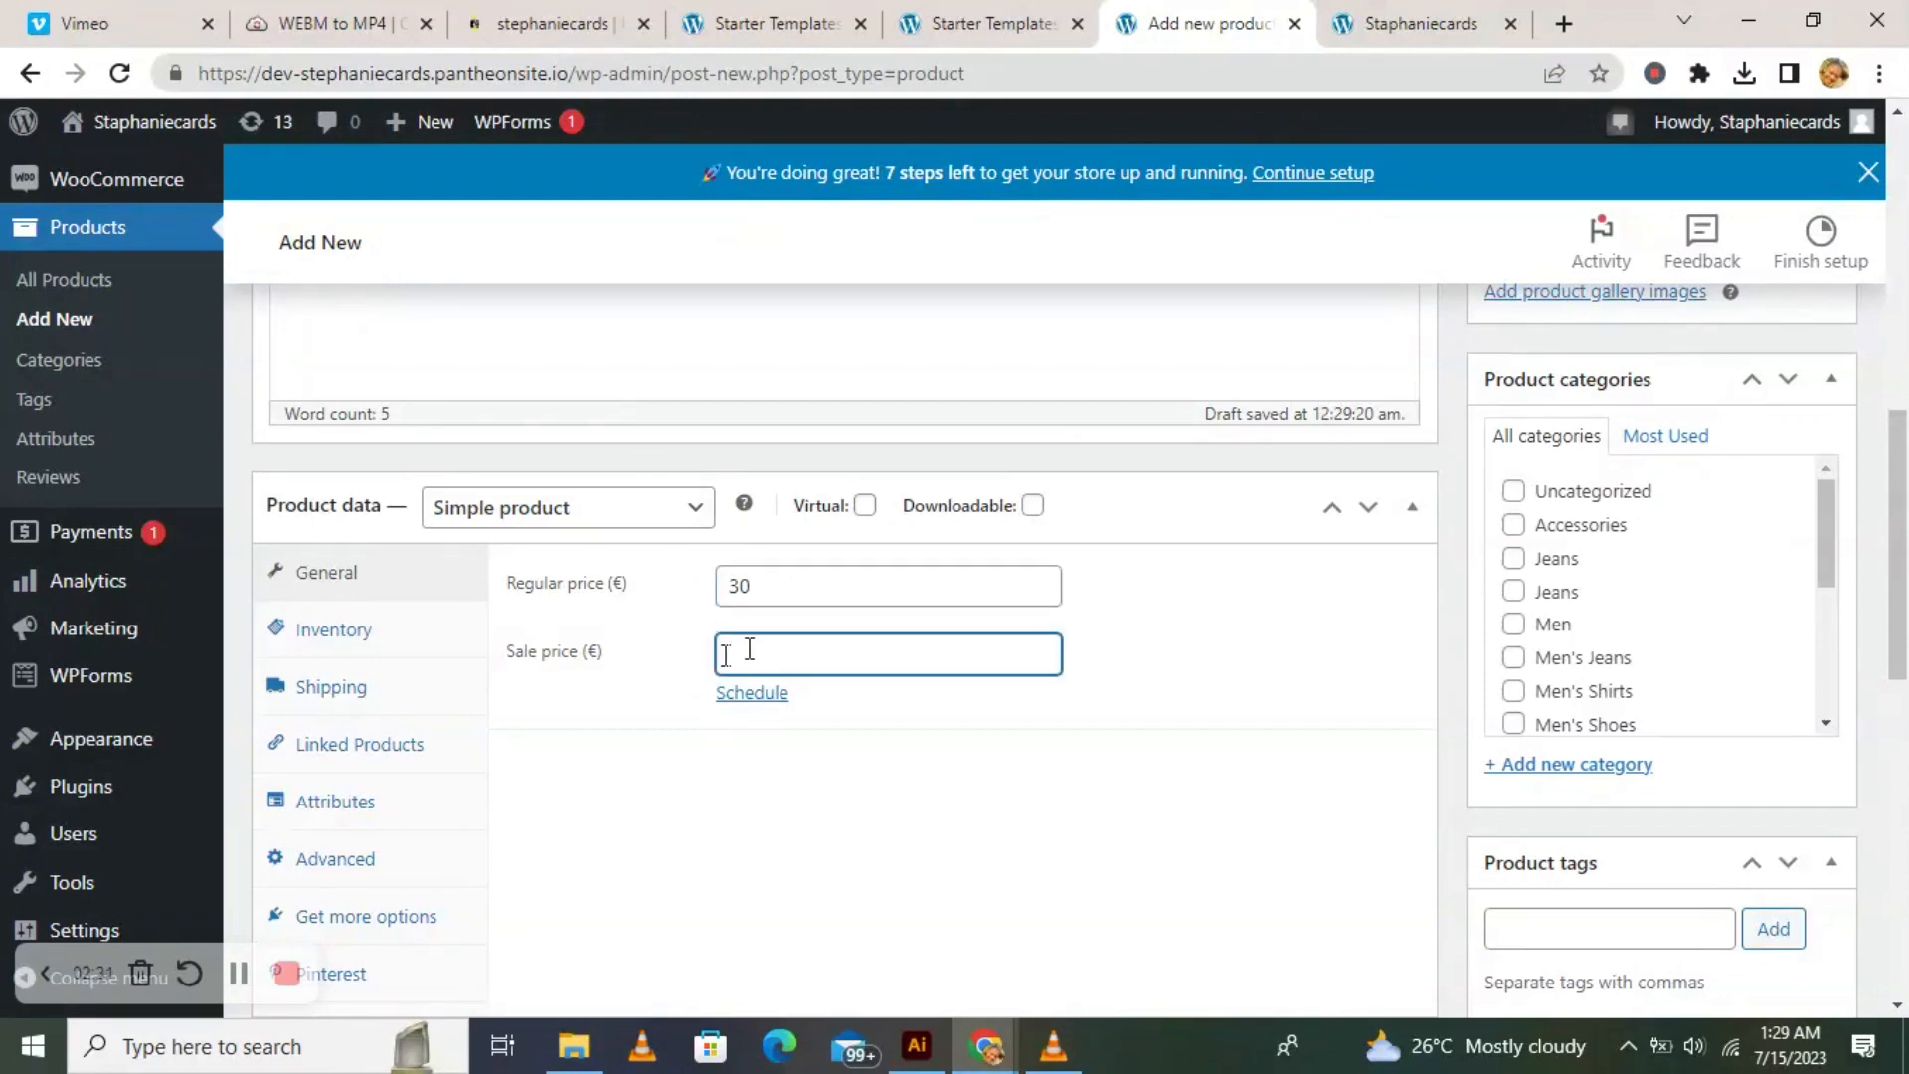
pyautogui.write('57')
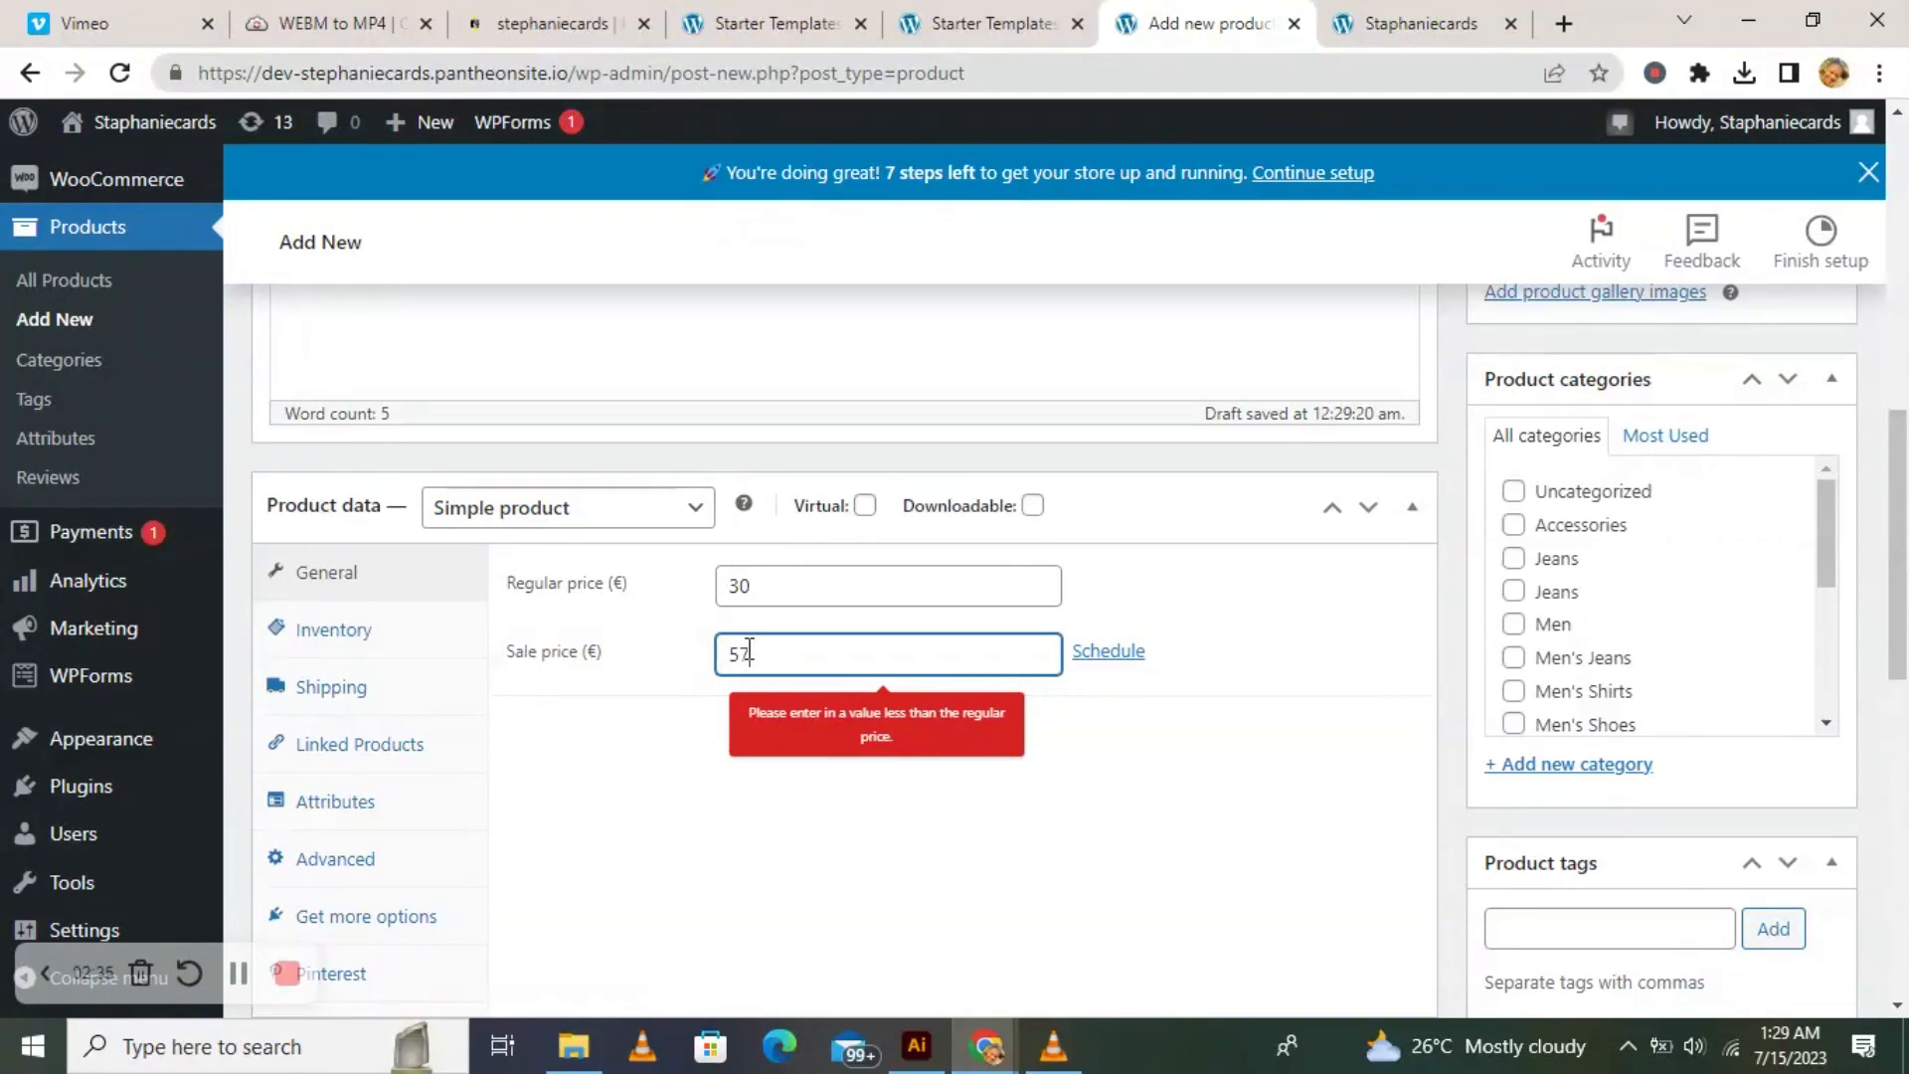
pyautogui.press('BackSpace')
pyautogui.press('BackSpace')
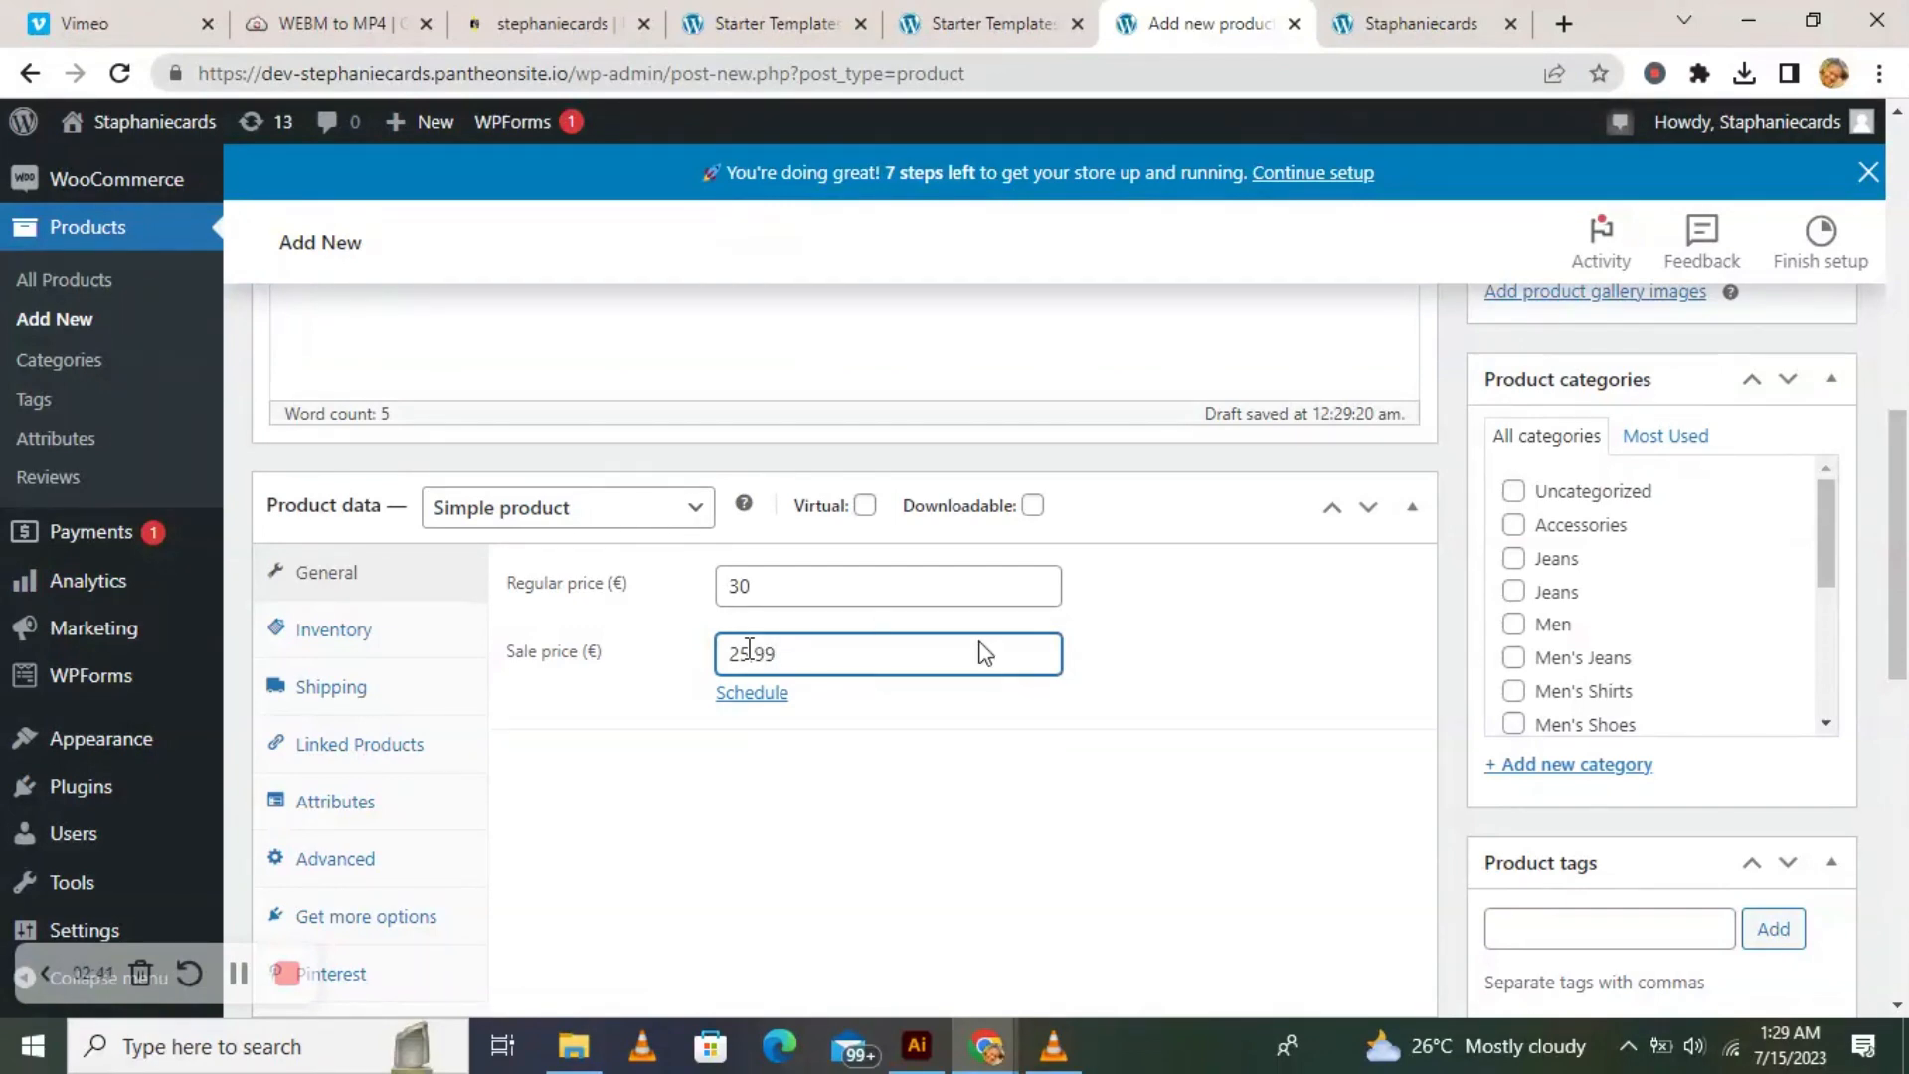
# Choose the black handbag picture product-bag2.jpg from the media library for the Purple Bag's product image.
pyautogui.scroll(-5, 926, 796)
pyautogui.scroll(10, 900, 770)
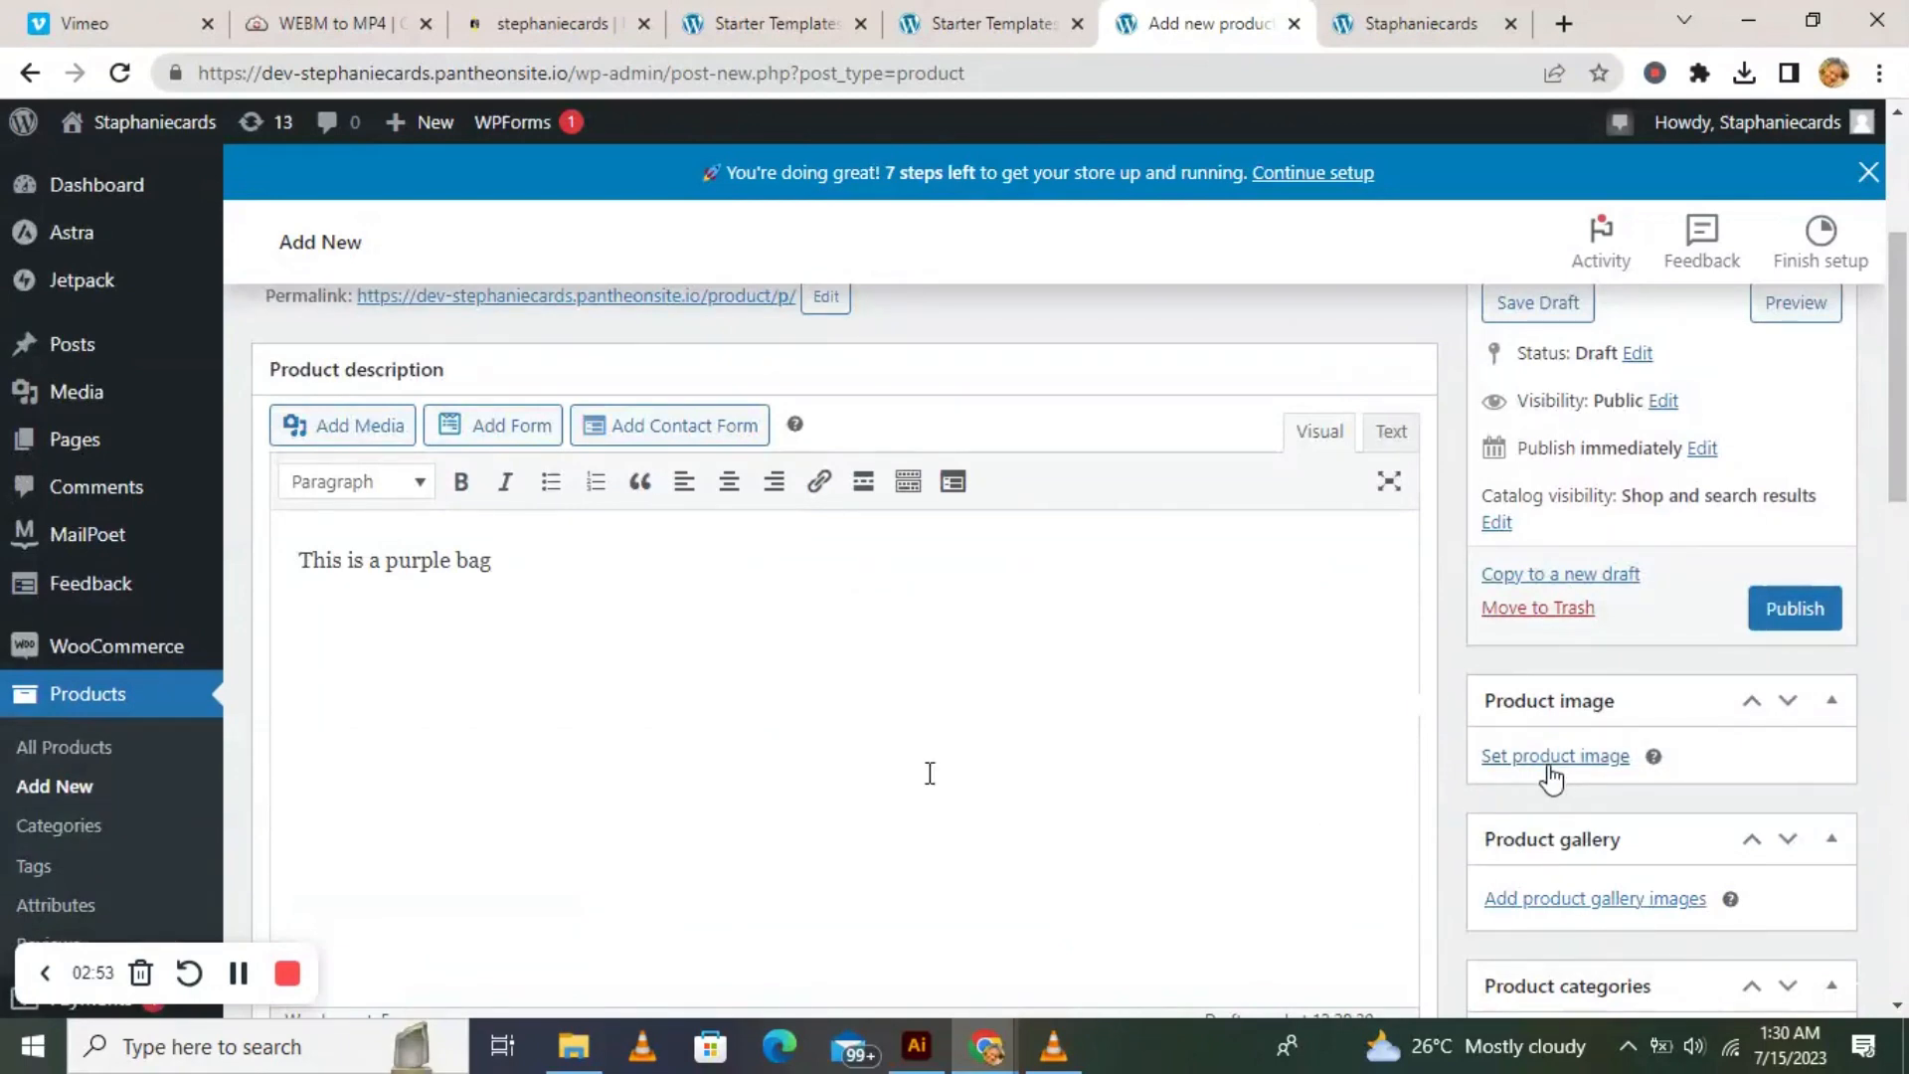
pyautogui.click(1563, 758)
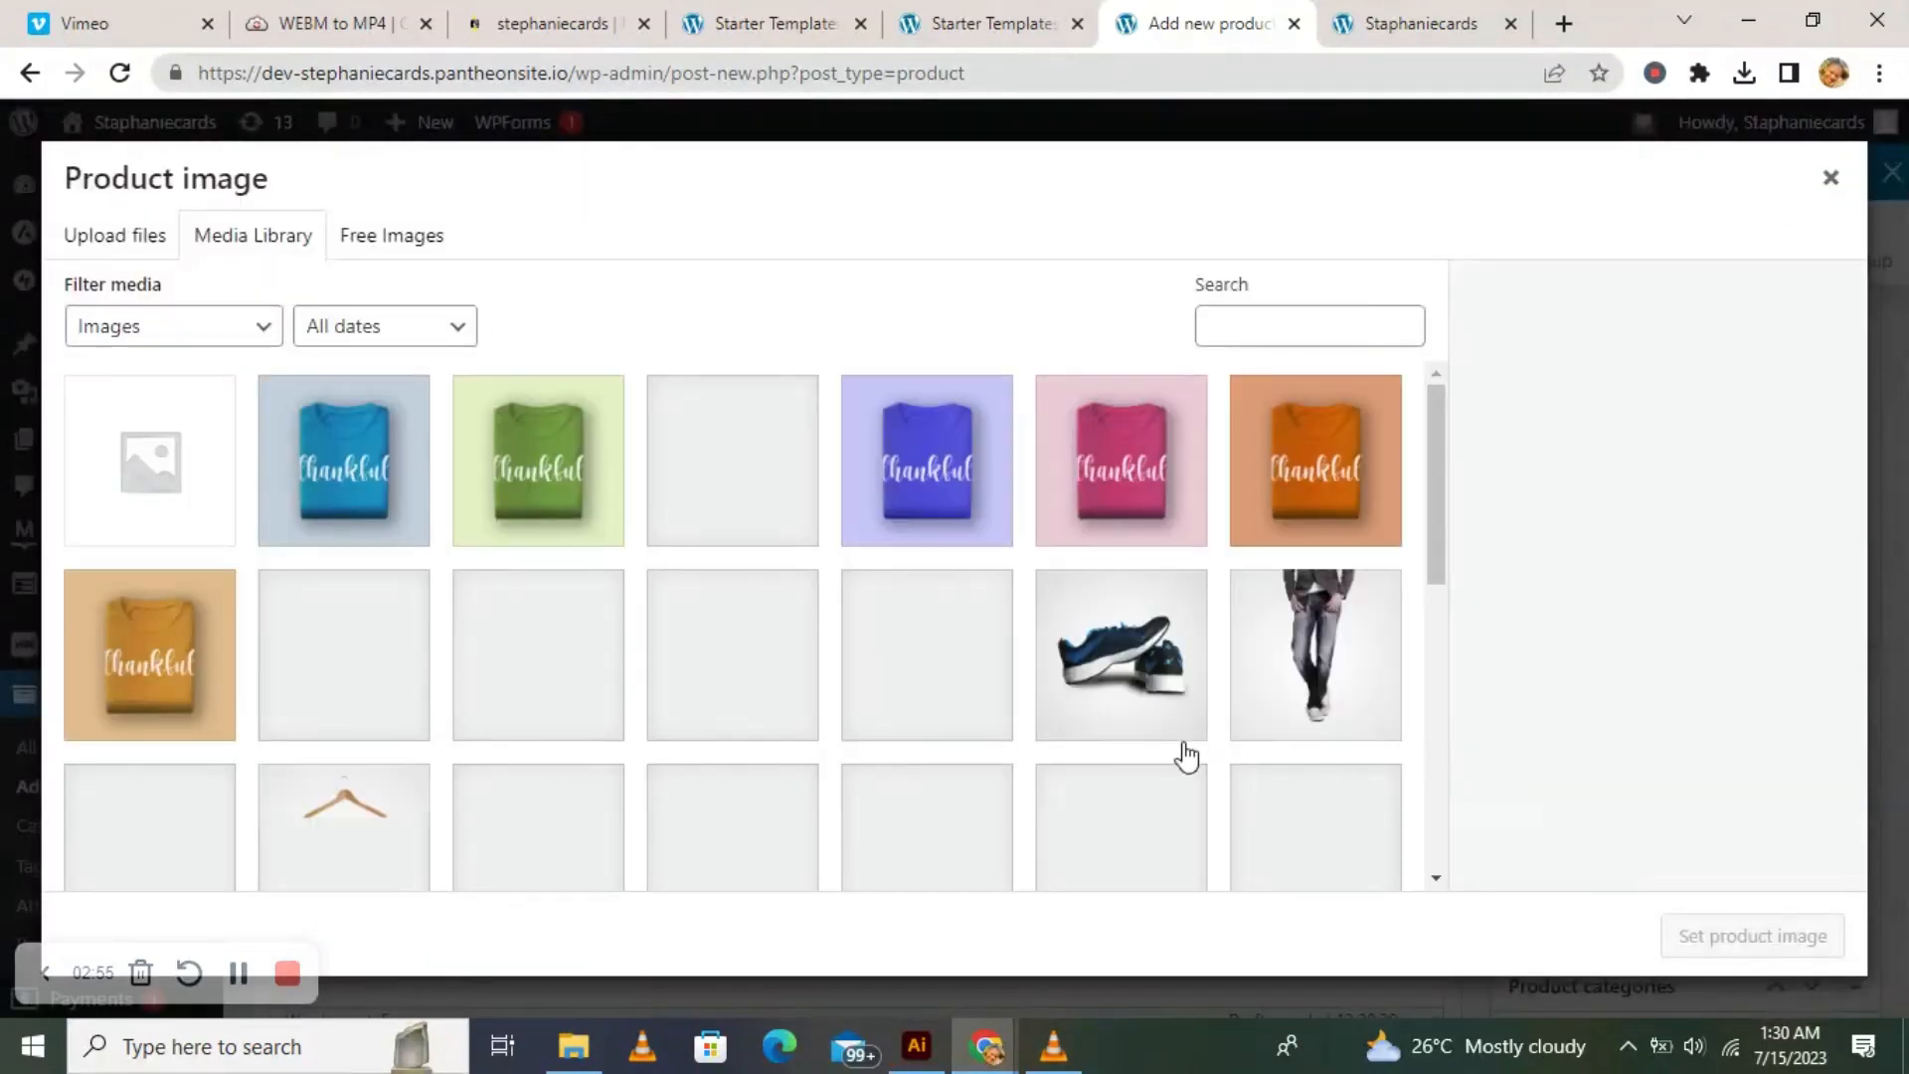
pyautogui.scroll(-7, 374, 611)
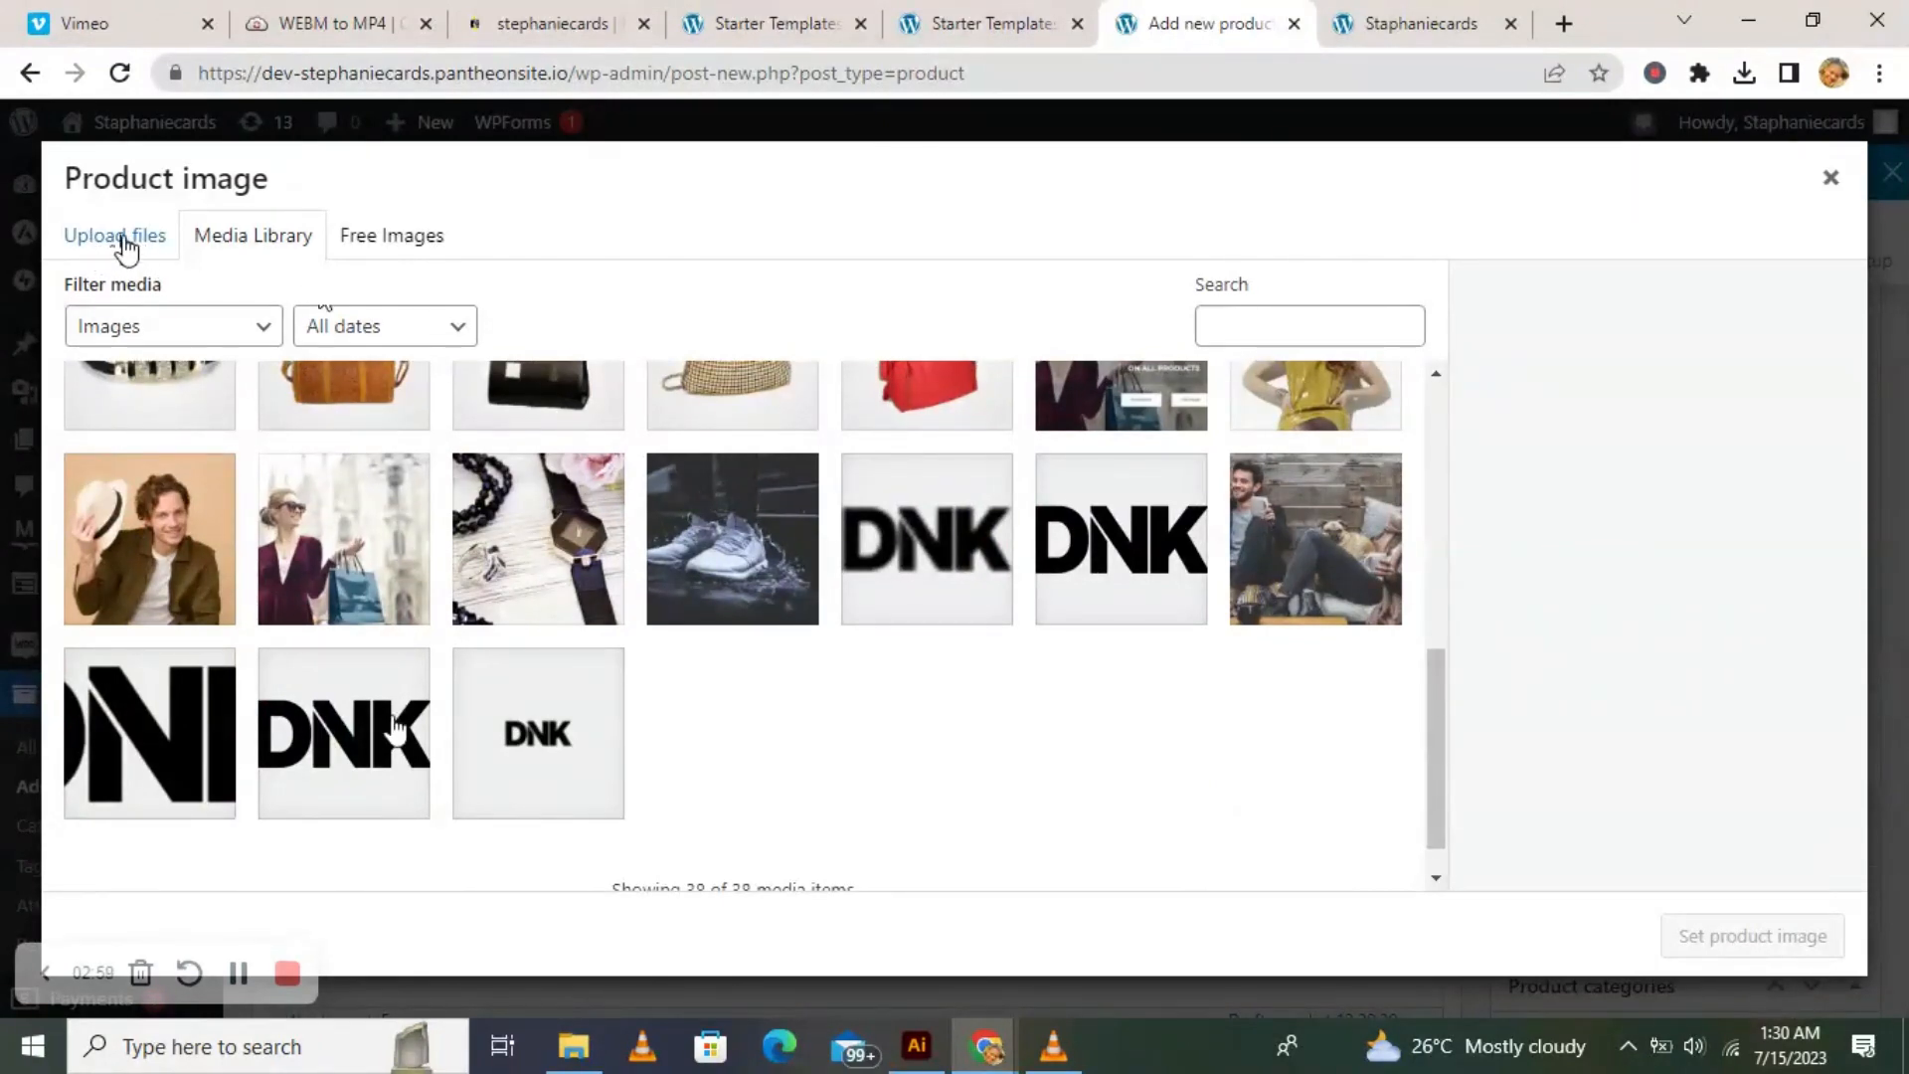
pyautogui.click(103, 249)
pyautogui.click(235, 249)
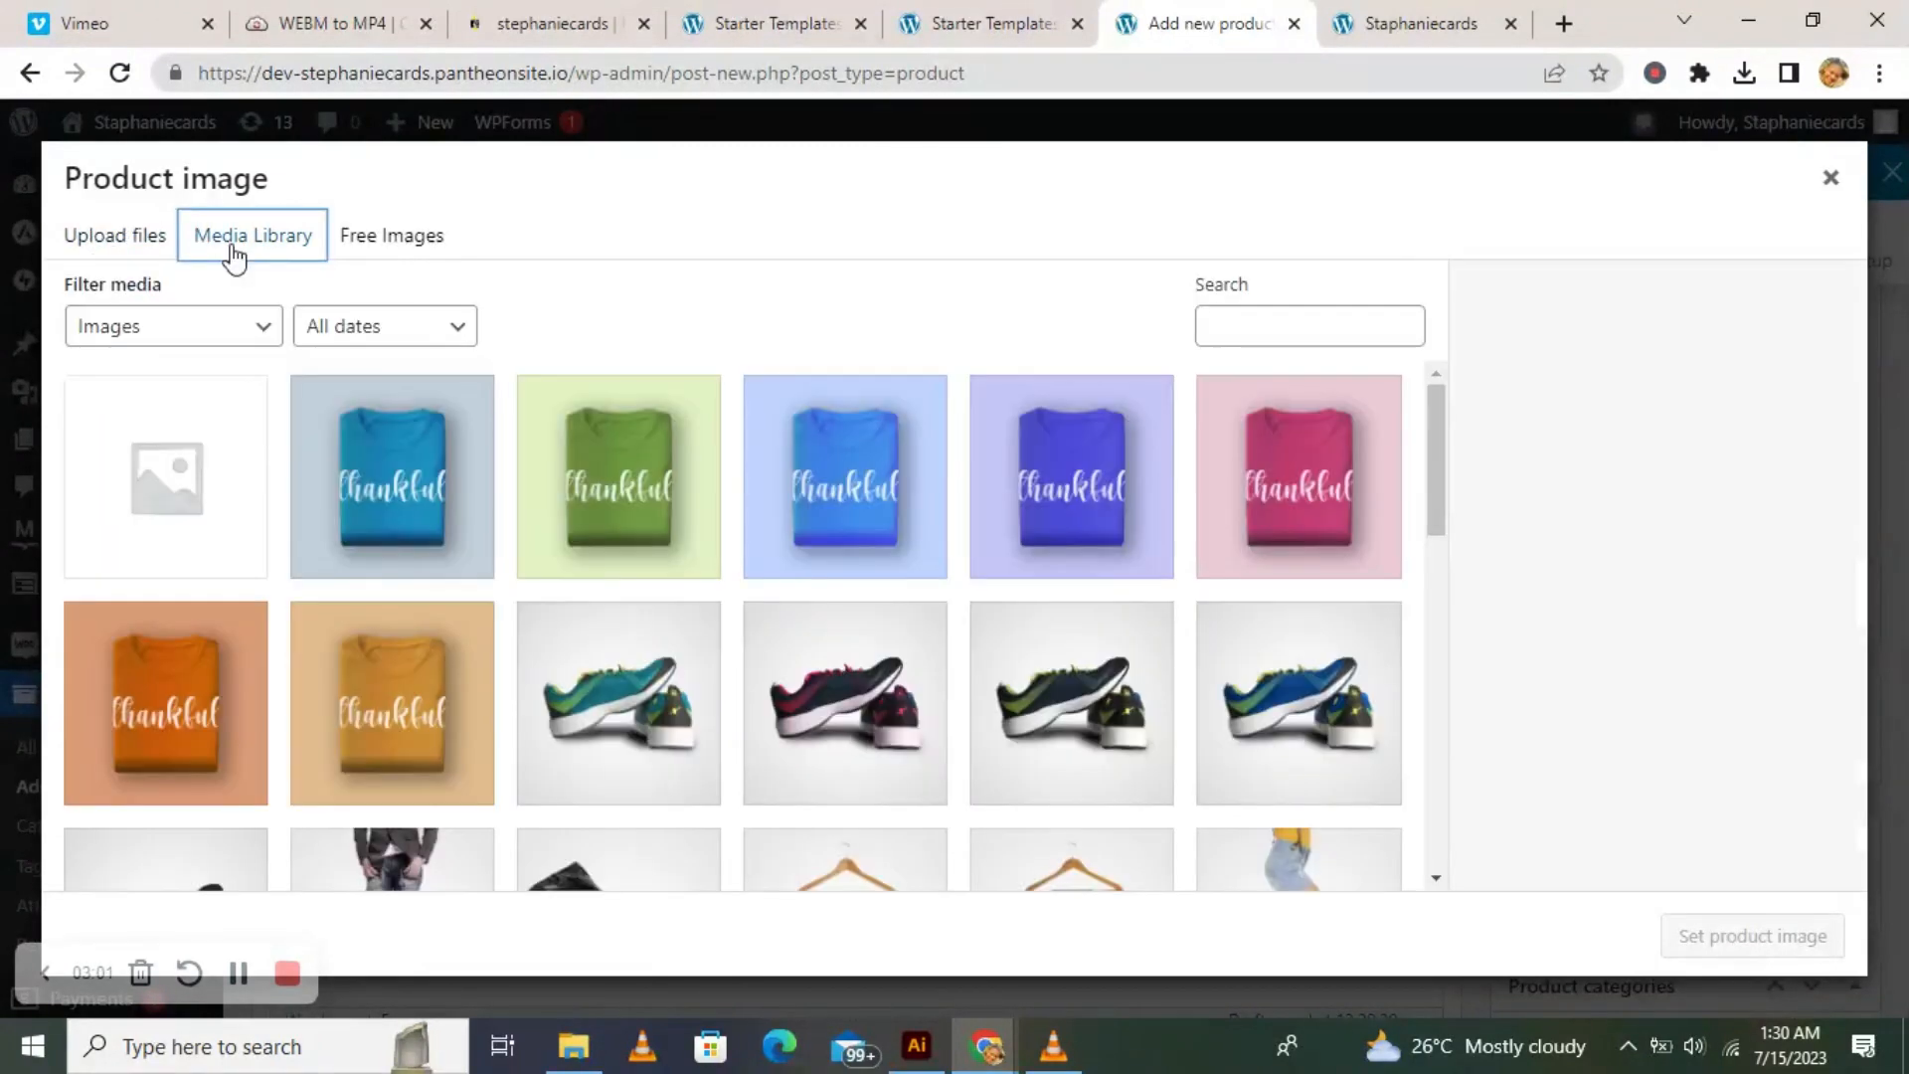
pyautogui.scroll(-4, 497, 547)
pyautogui.scroll(-5, 524, 562)
pyautogui.scroll(3, 575, 561)
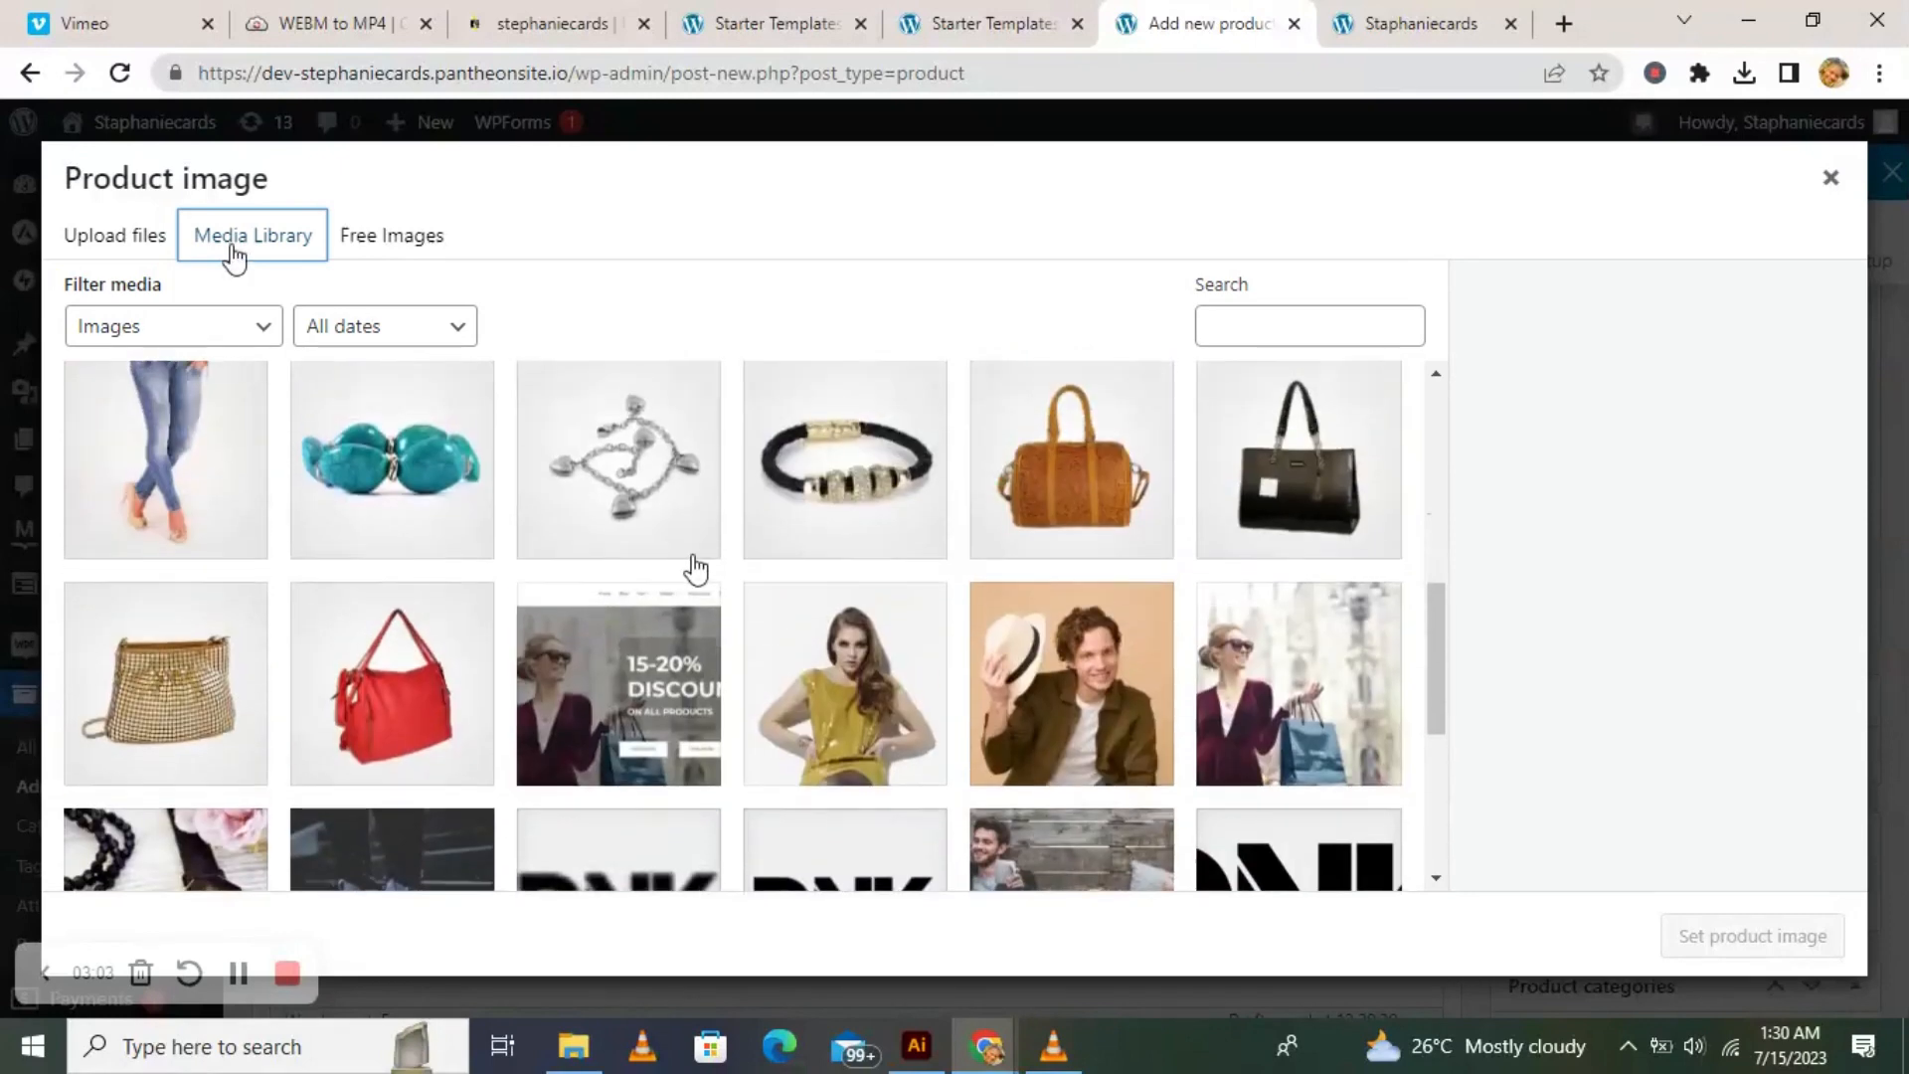
pyautogui.click(1357, 478)
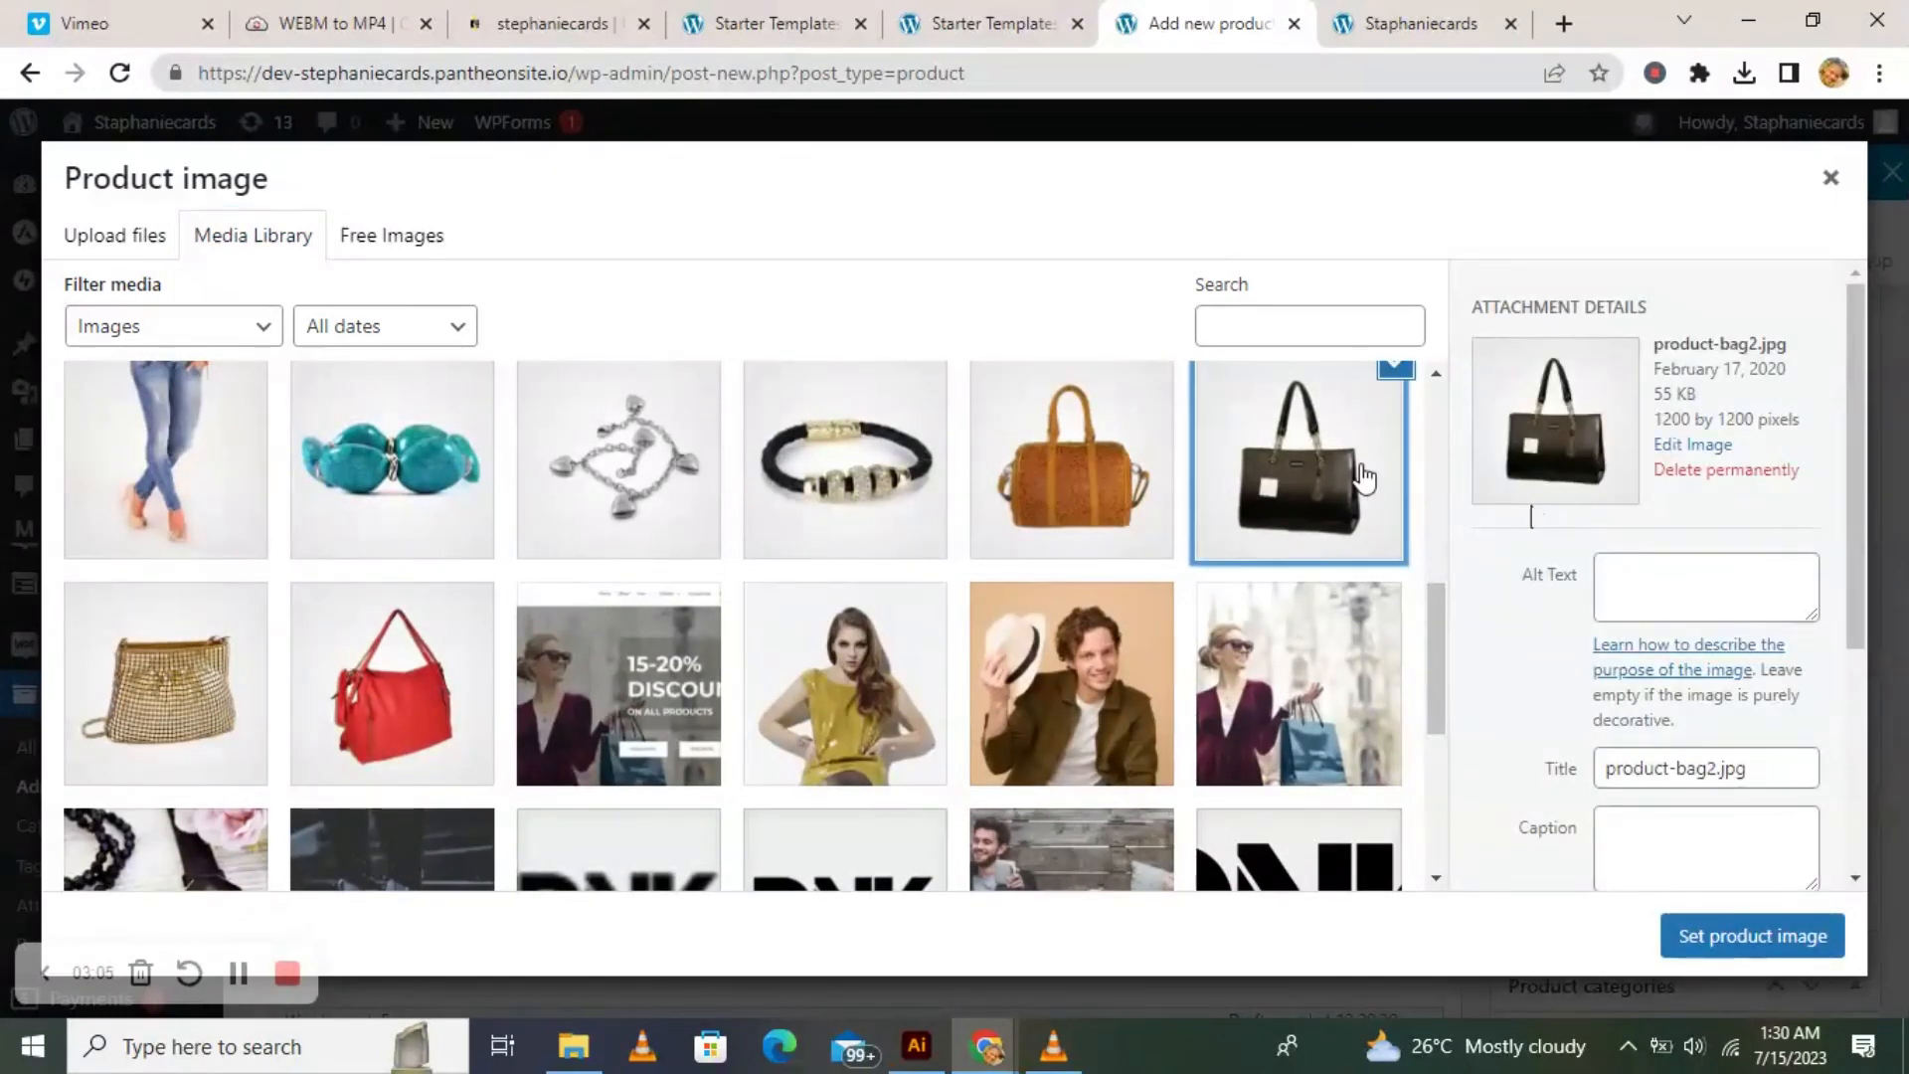
pyautogui.scroll(-3, 1464, 548)
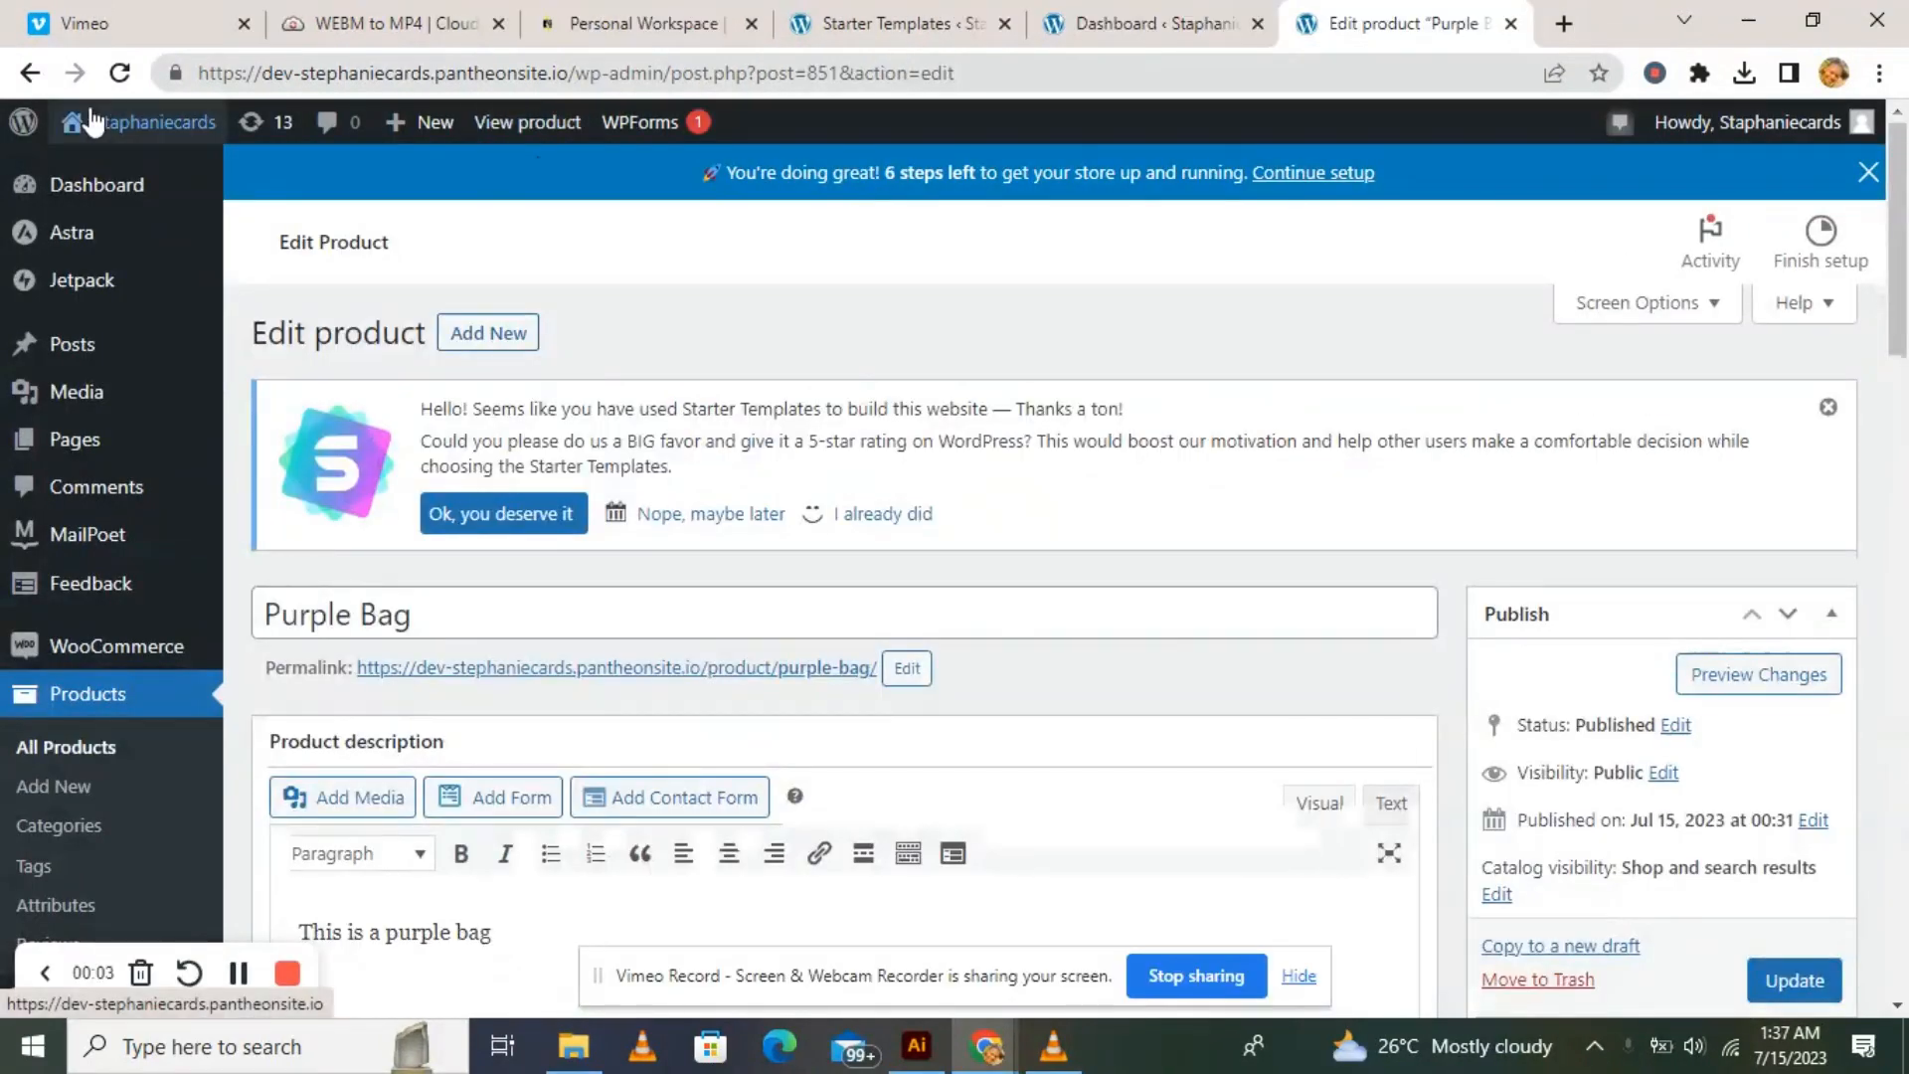
# Visit the live site from the Purple Bag's edit page to view the storefront.
pyautogui.moveTo(166, 121)
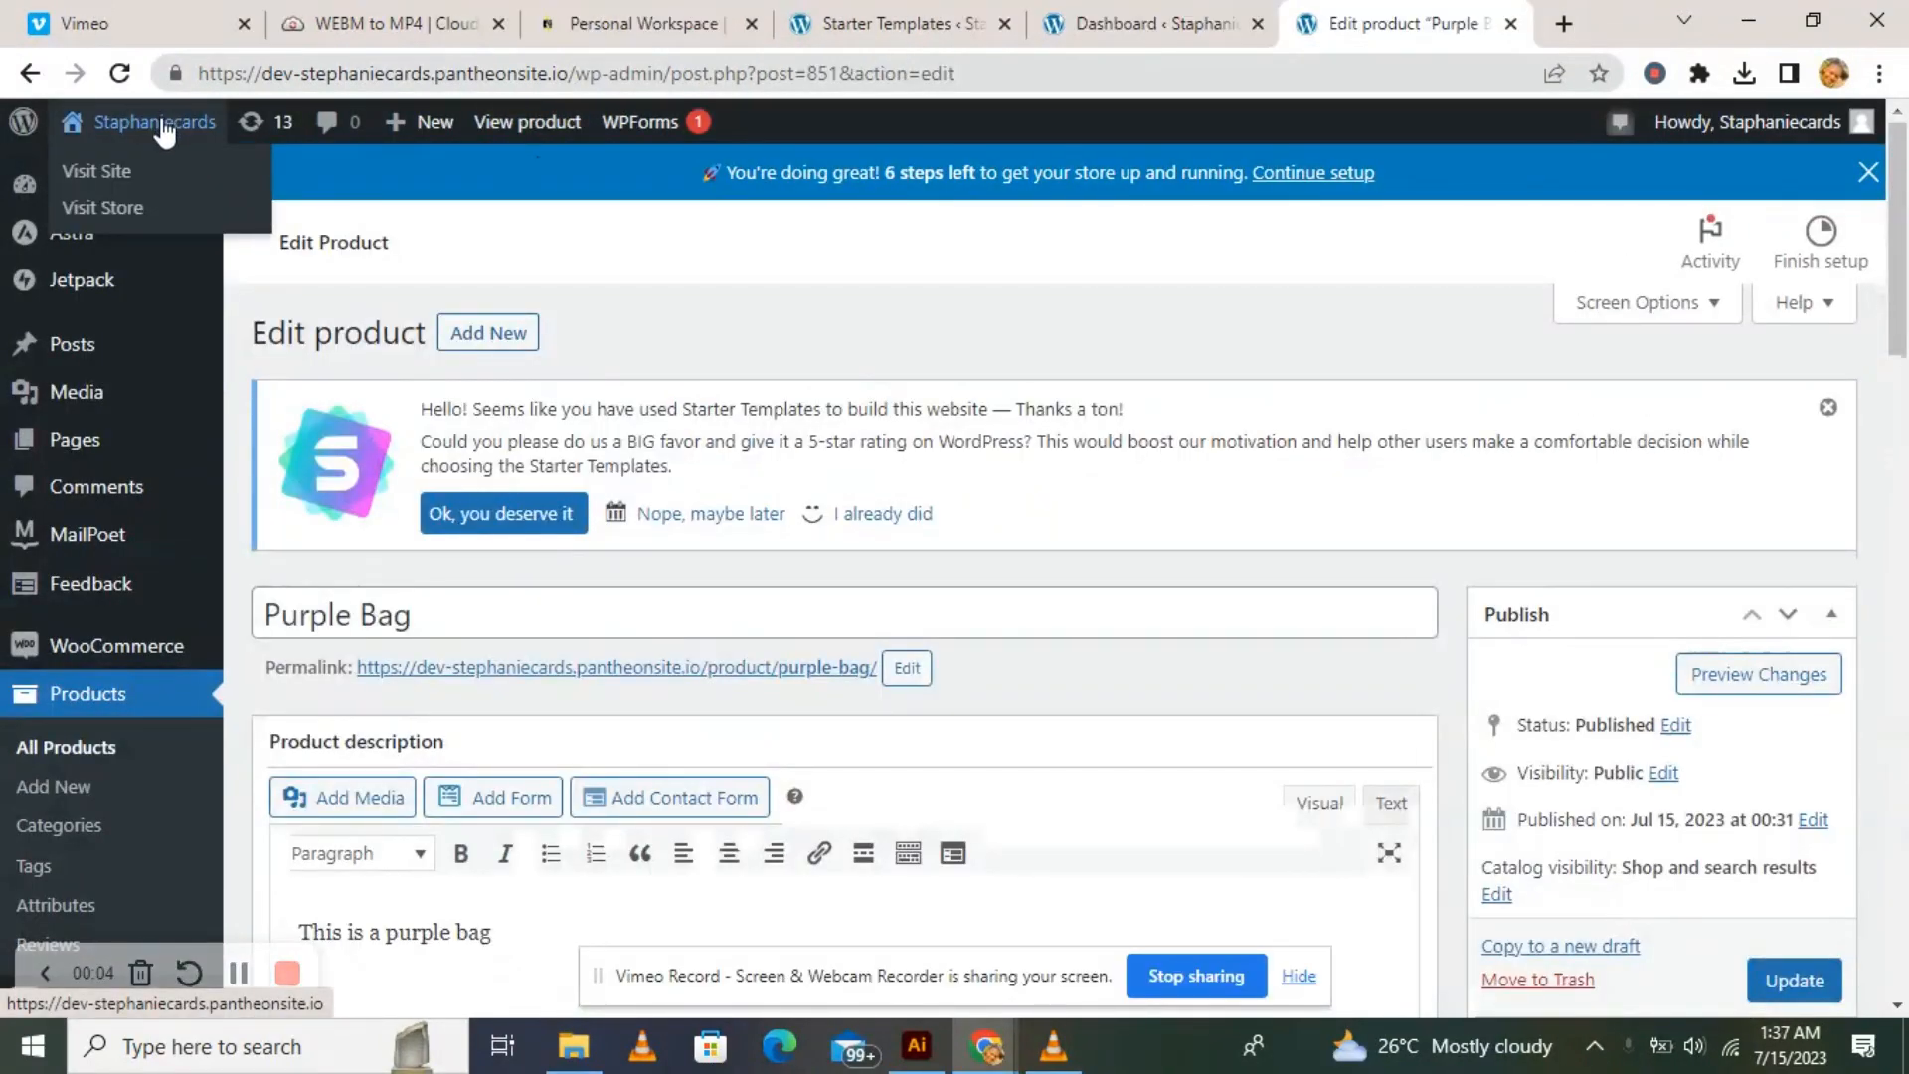
pyautogui.click(143, 170)
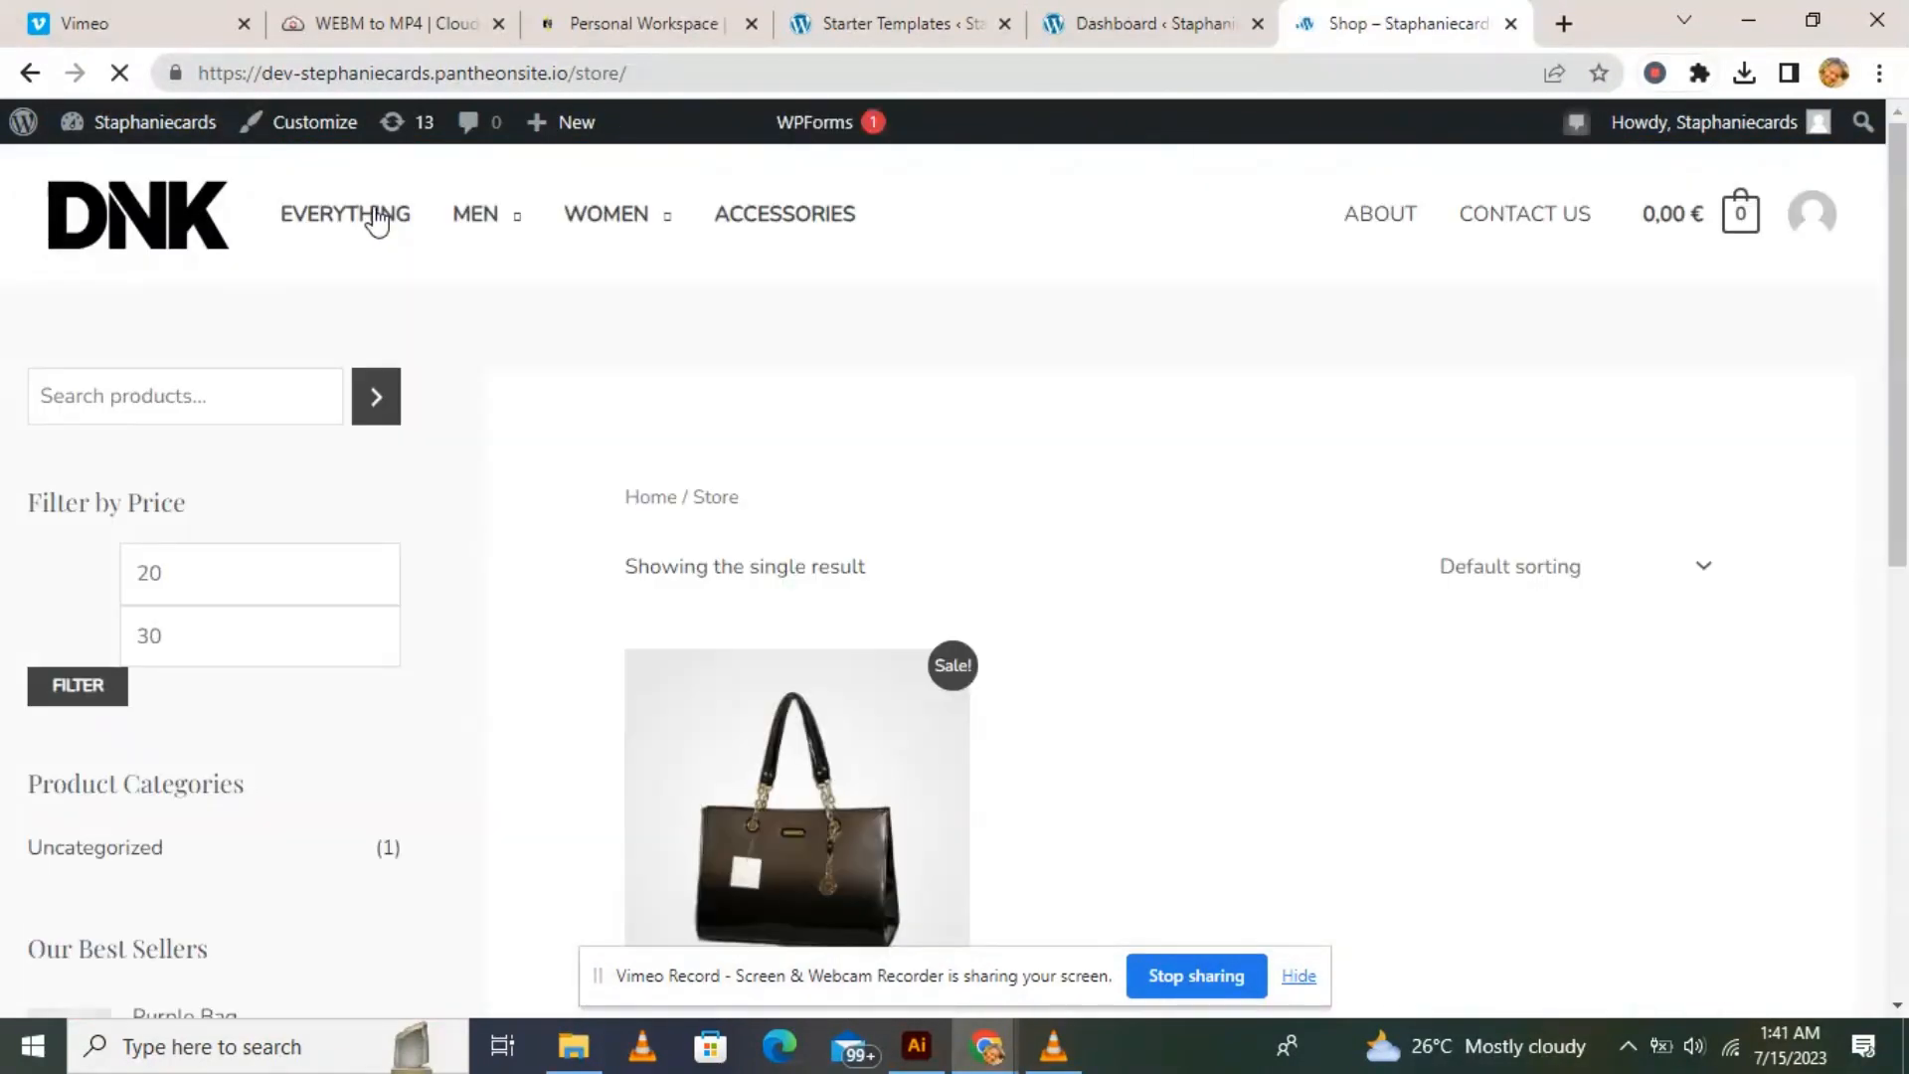
# Examine the Purple Bag's listing on the storefront's Everything page.
pyautogui.scroll(-2, 641, 331)
pyautogui.scroll(-2, 656, 343)
pyautogui.scroll(2, 676, 358)
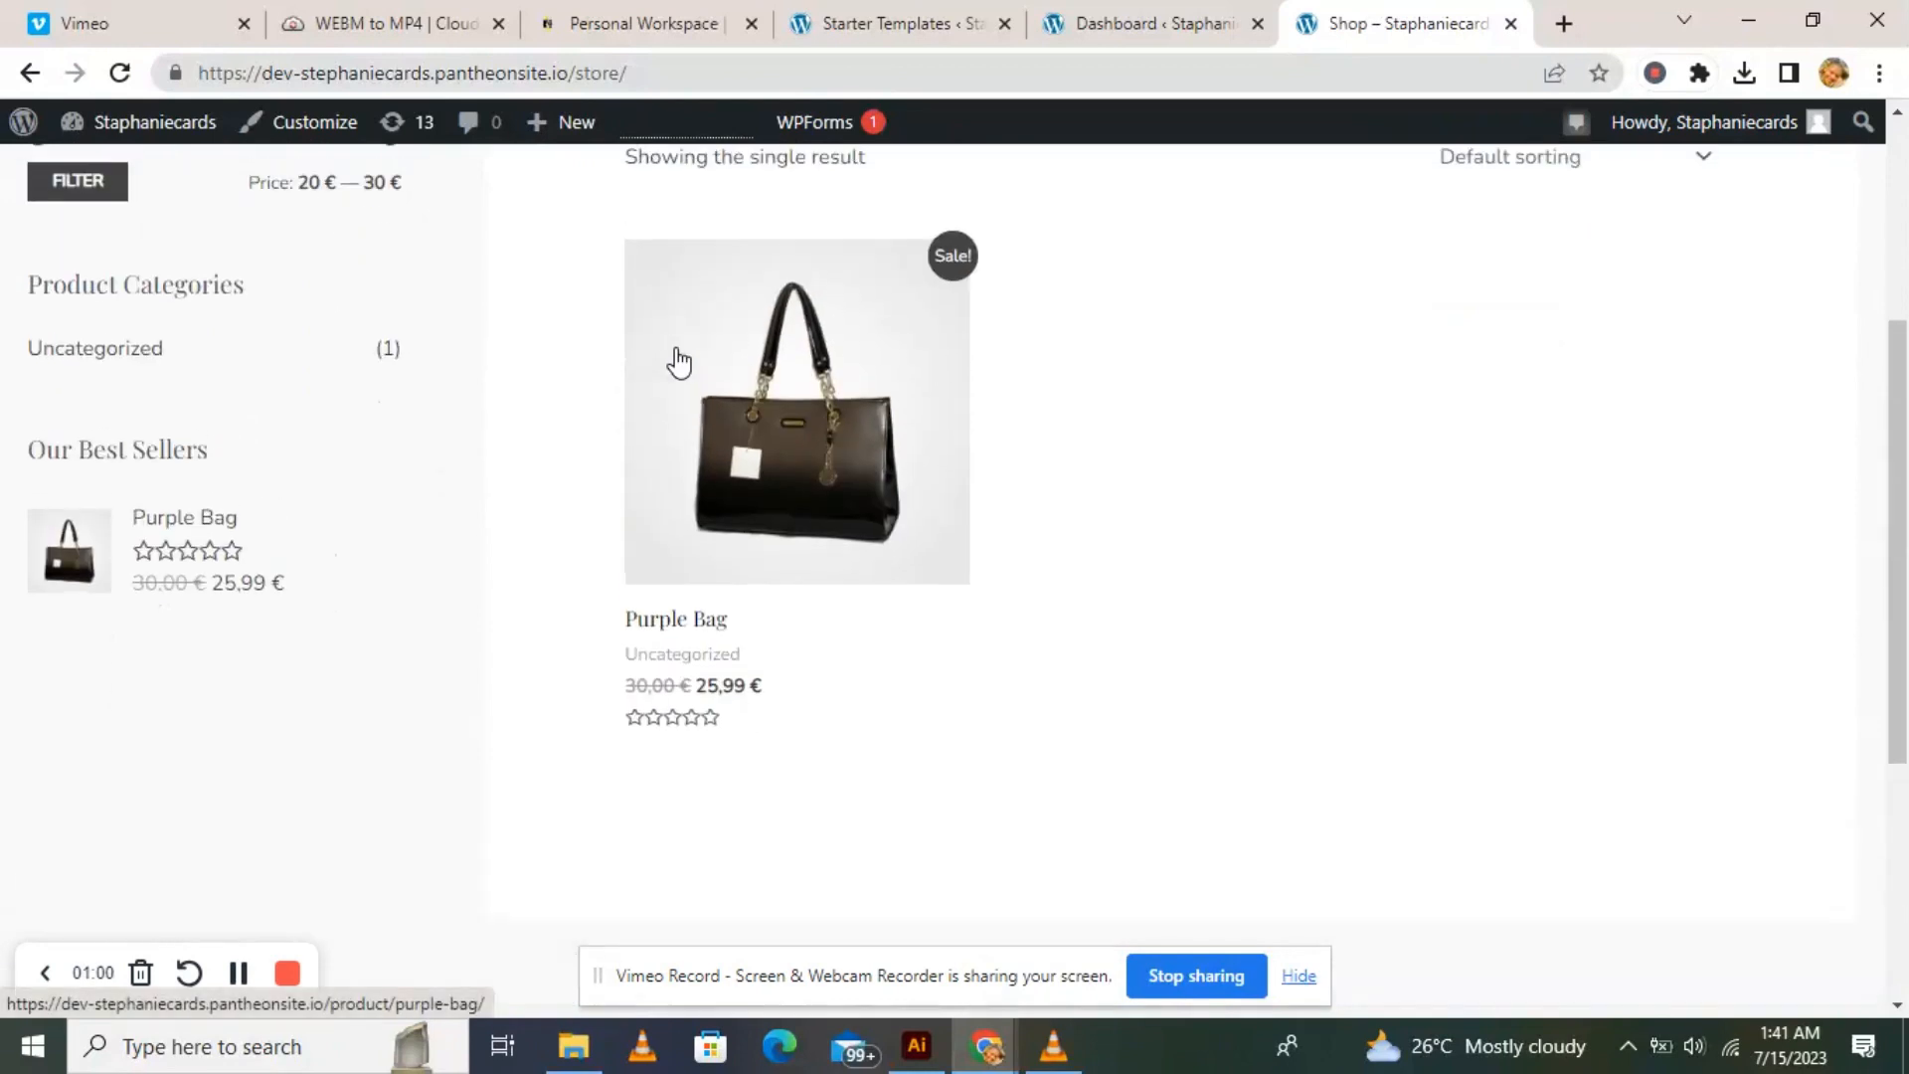
pyautogui.scroll(-1, 800, 350)
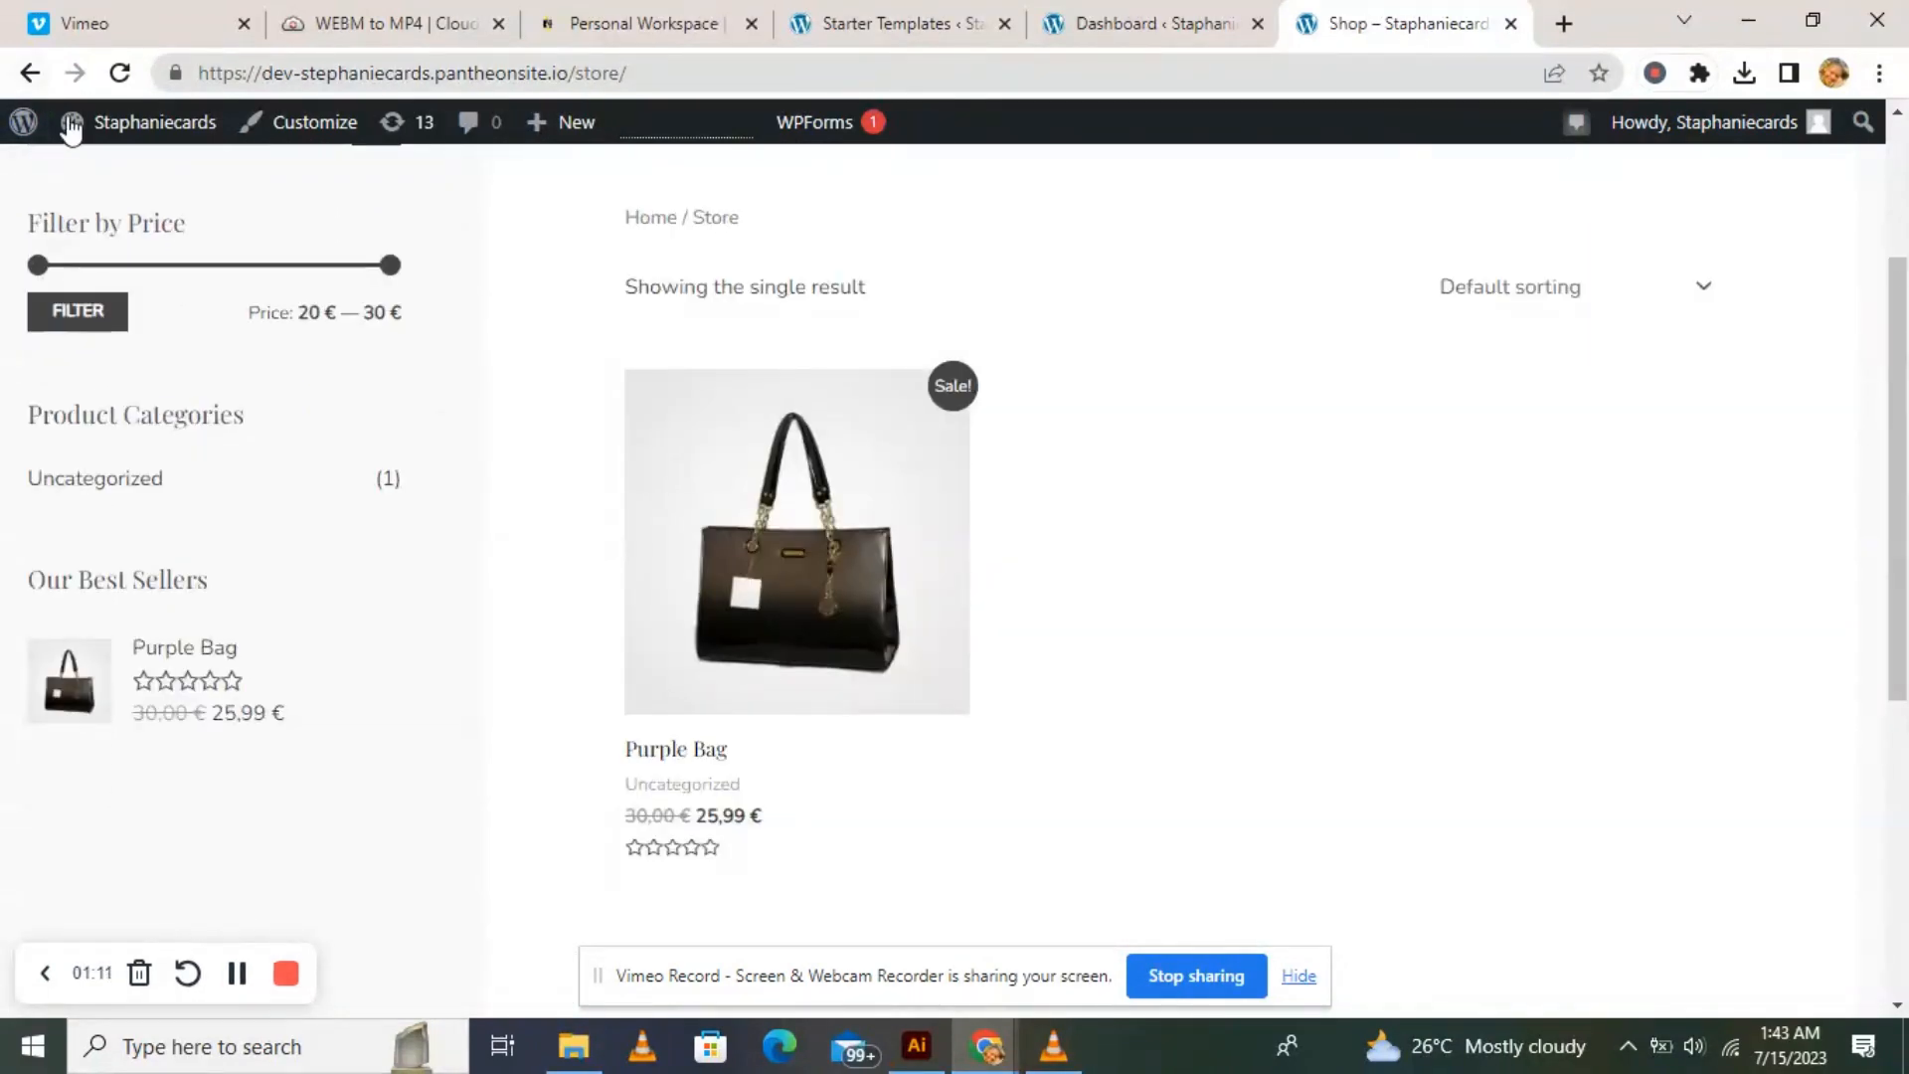
# Open the WooCommerce payment settings from the site's admin dashboard and review the available payment methods.
pyautogui.moveTo(100, 134)
pyautogui.click(102, 171)
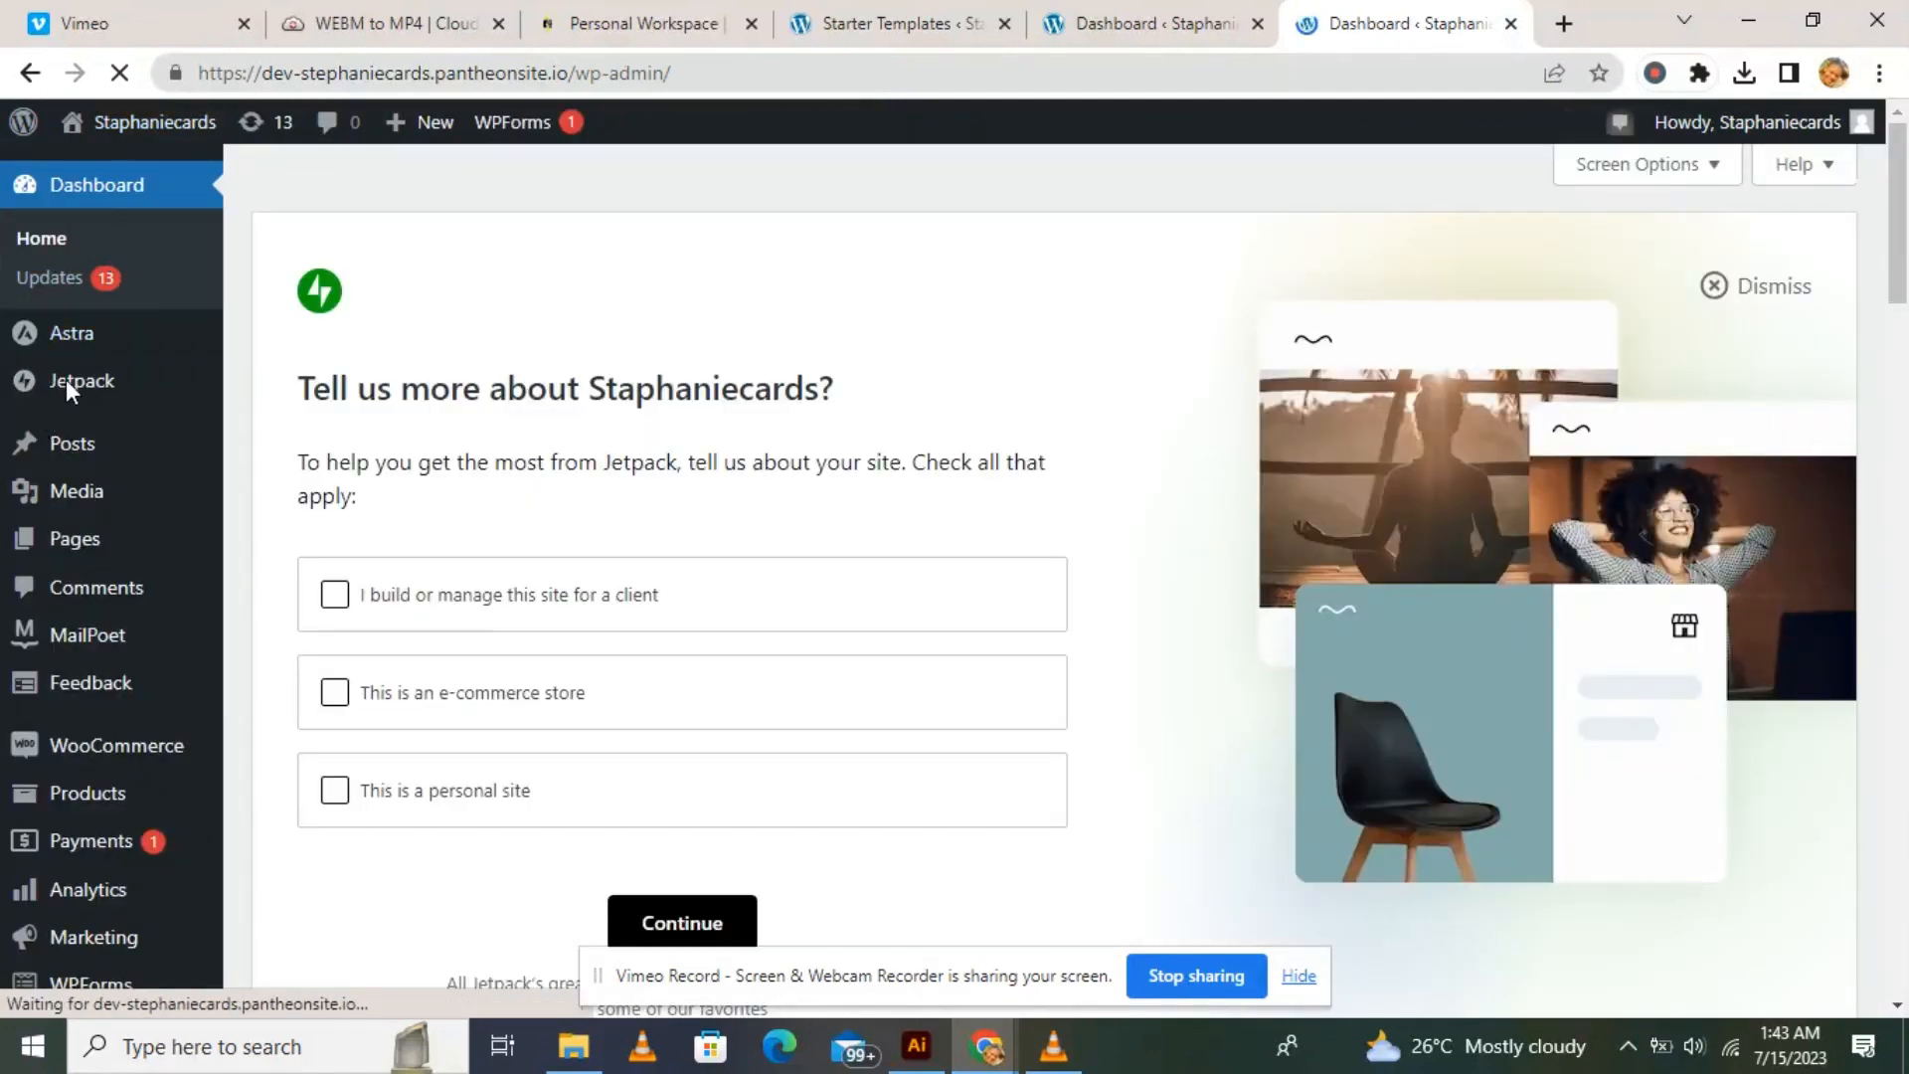
pyautogui.scroll(-1, 85, 805)
pyautogui.moveTo(102, 609)
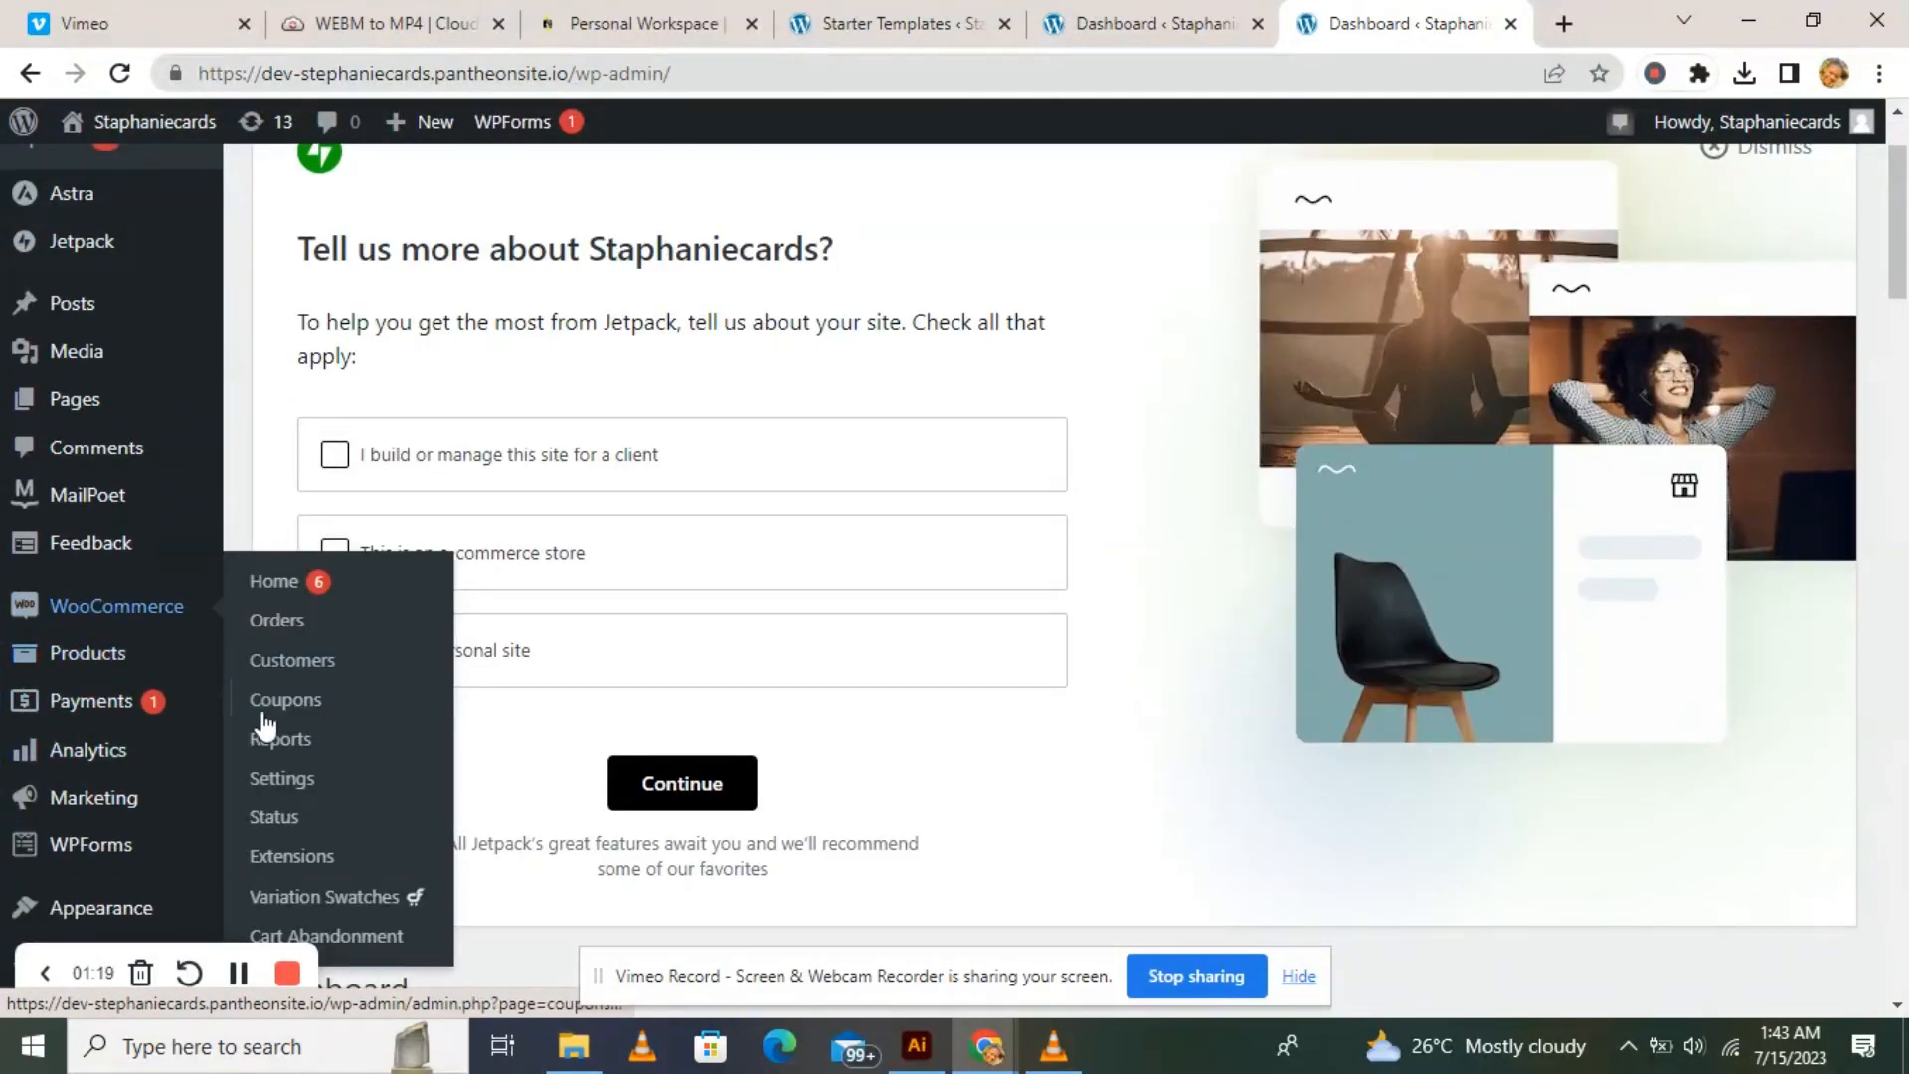
pyautogui.click(298, 787)
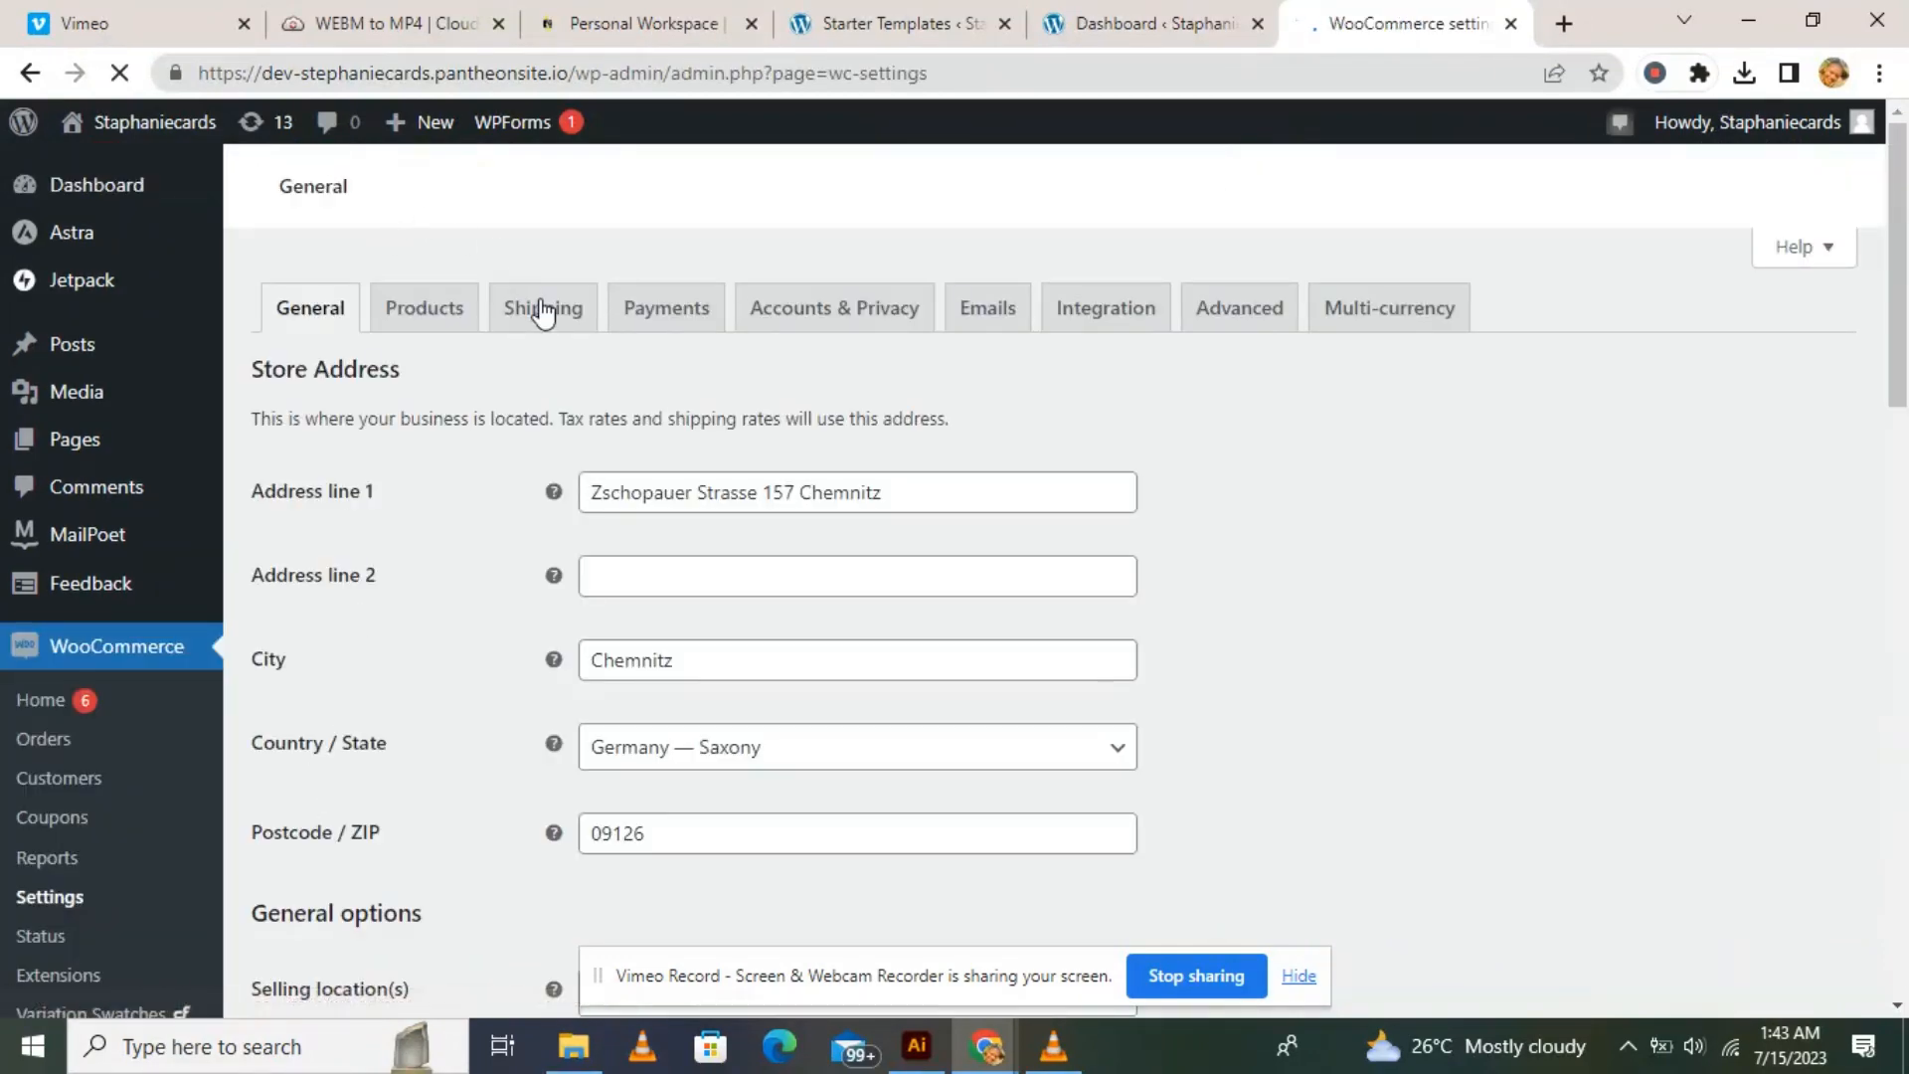
pyautogui.click(688, 317)
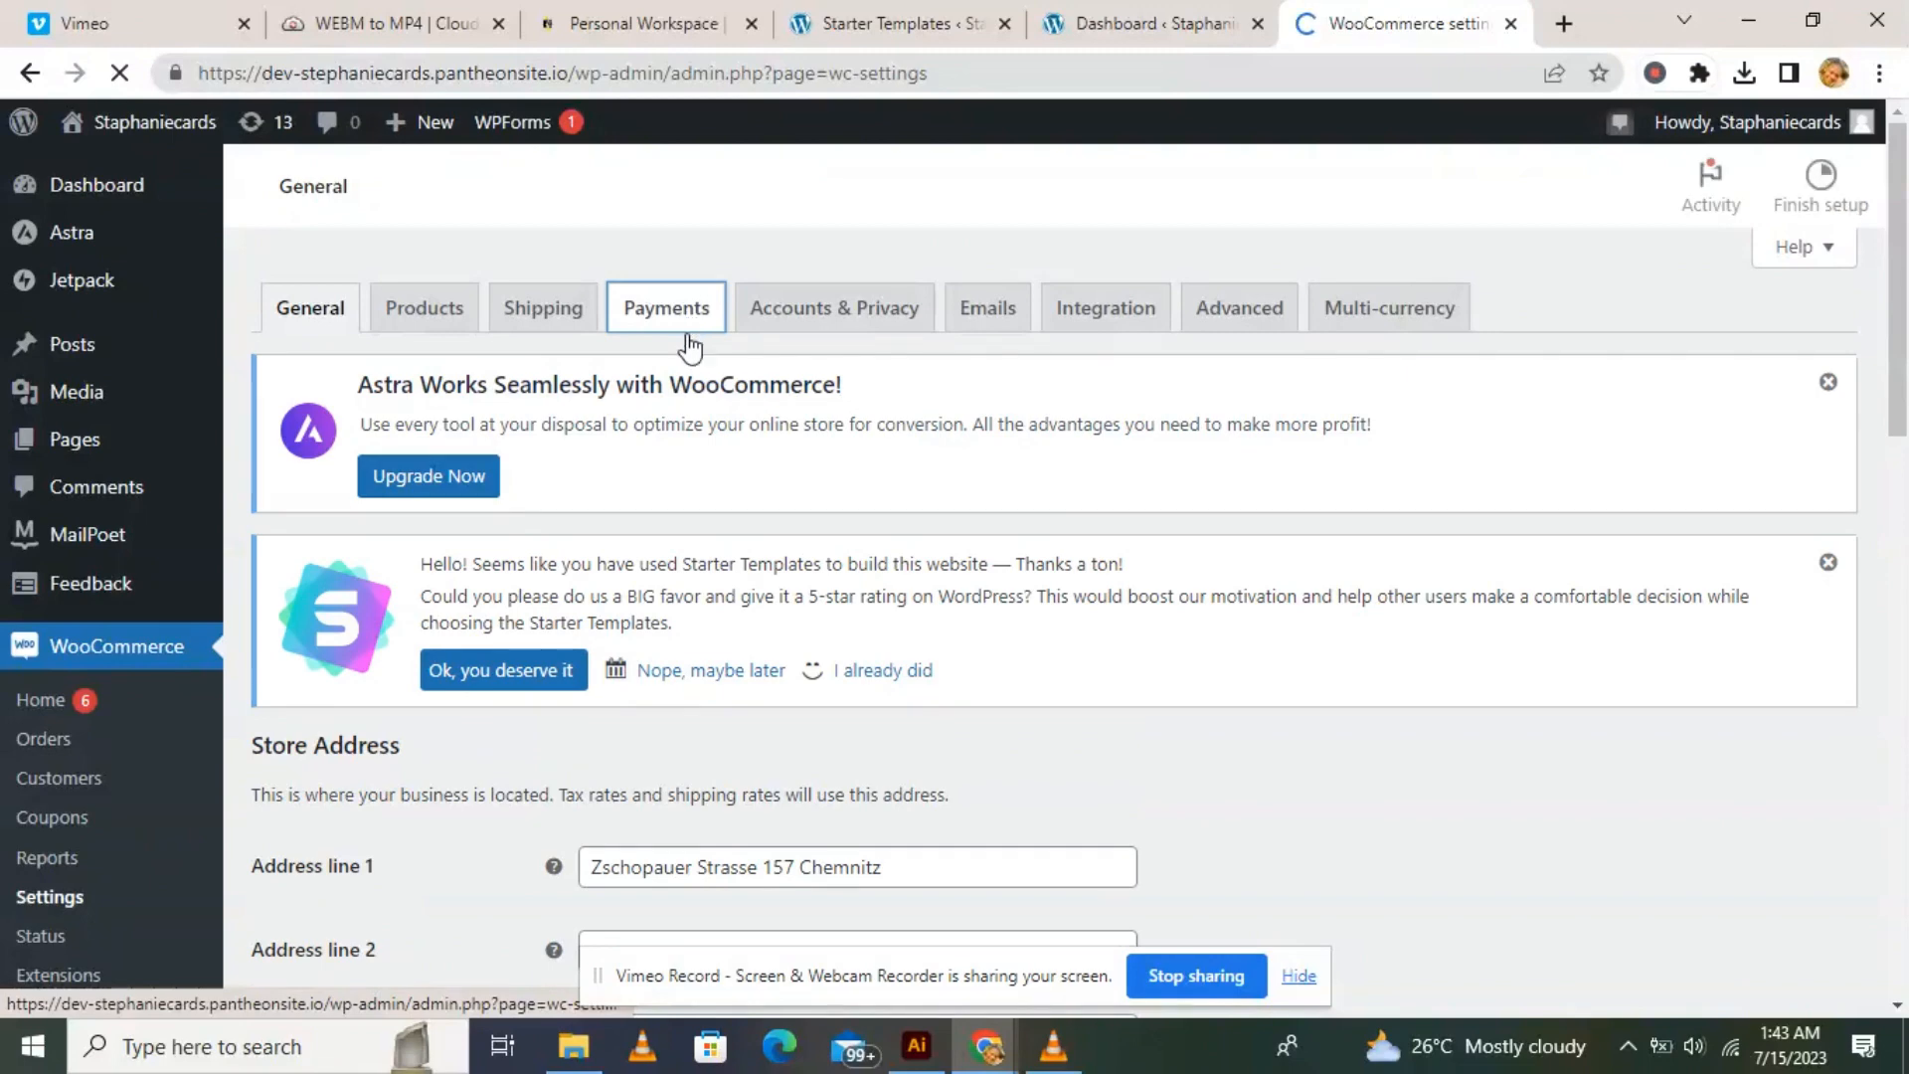
pyautogui.scroll(-2, 702, 456)
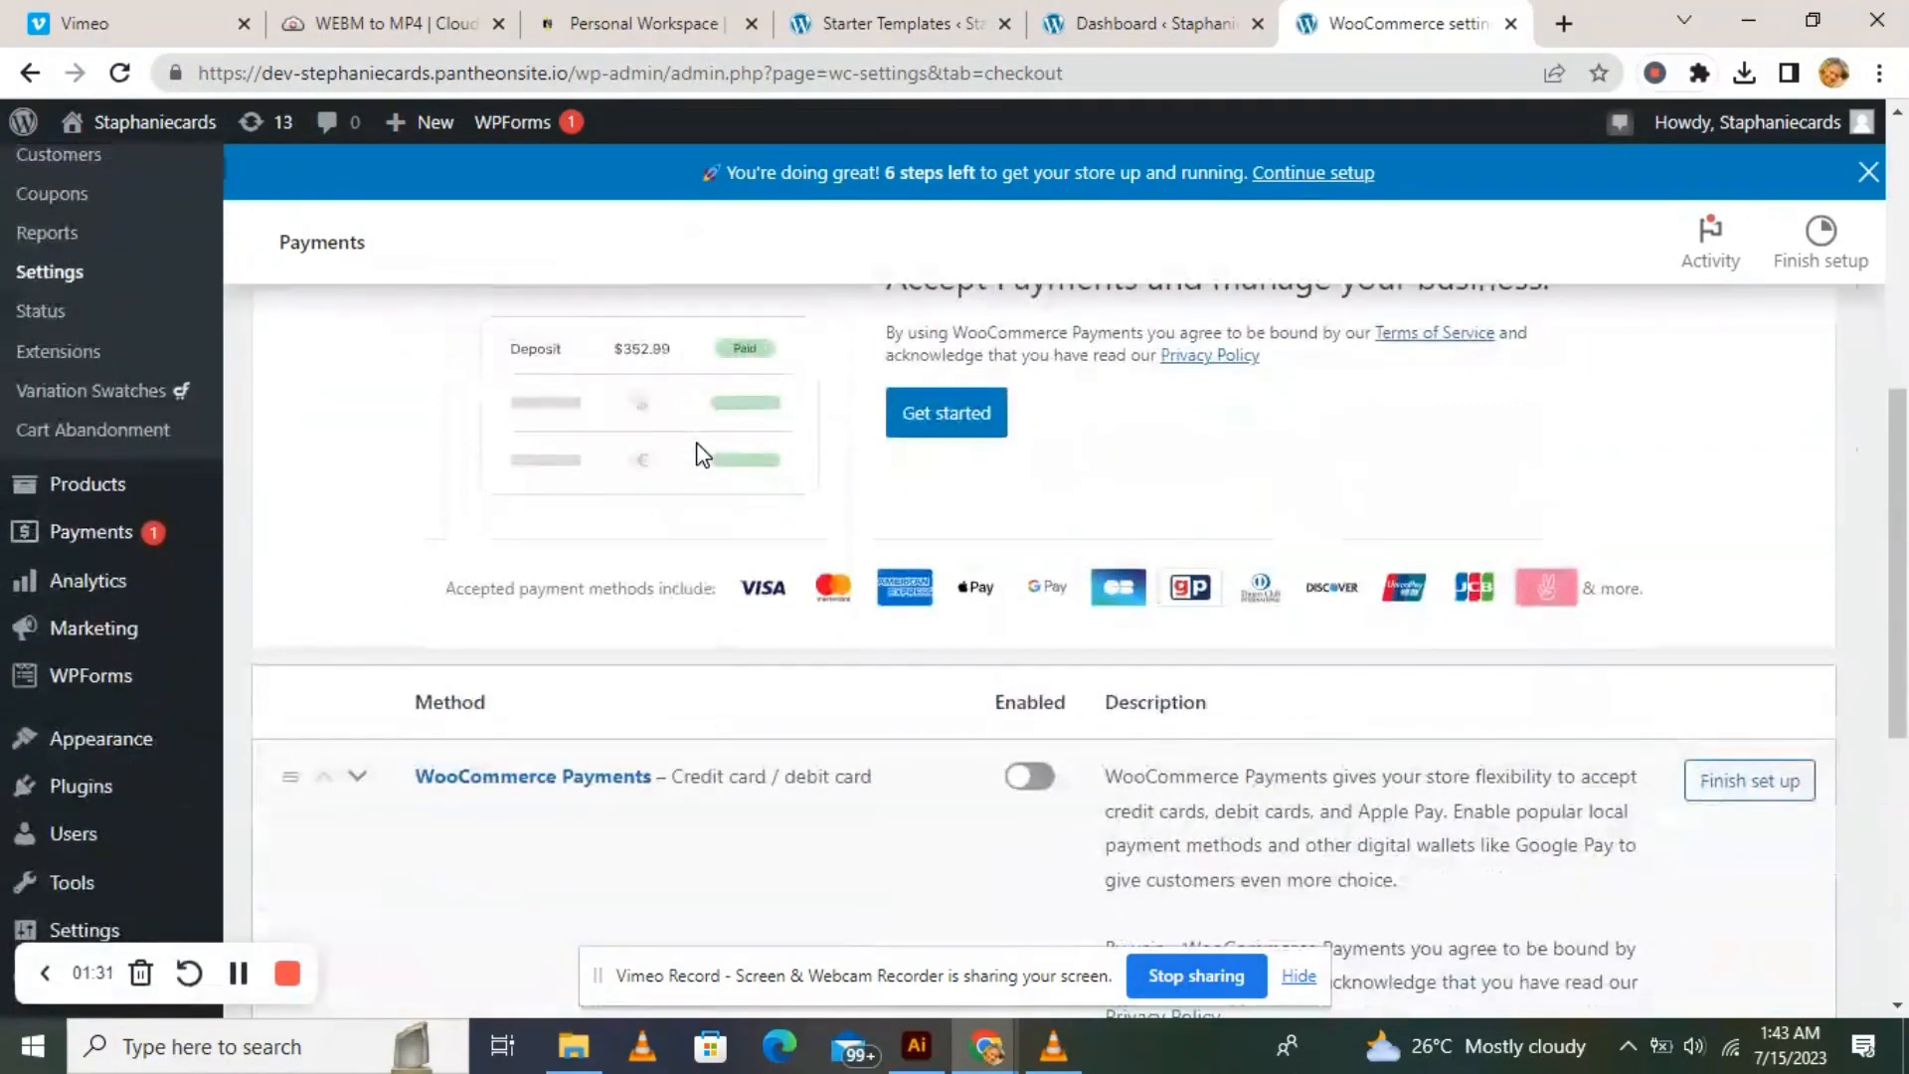
pyautogui.scroll(-5, 702, 456)
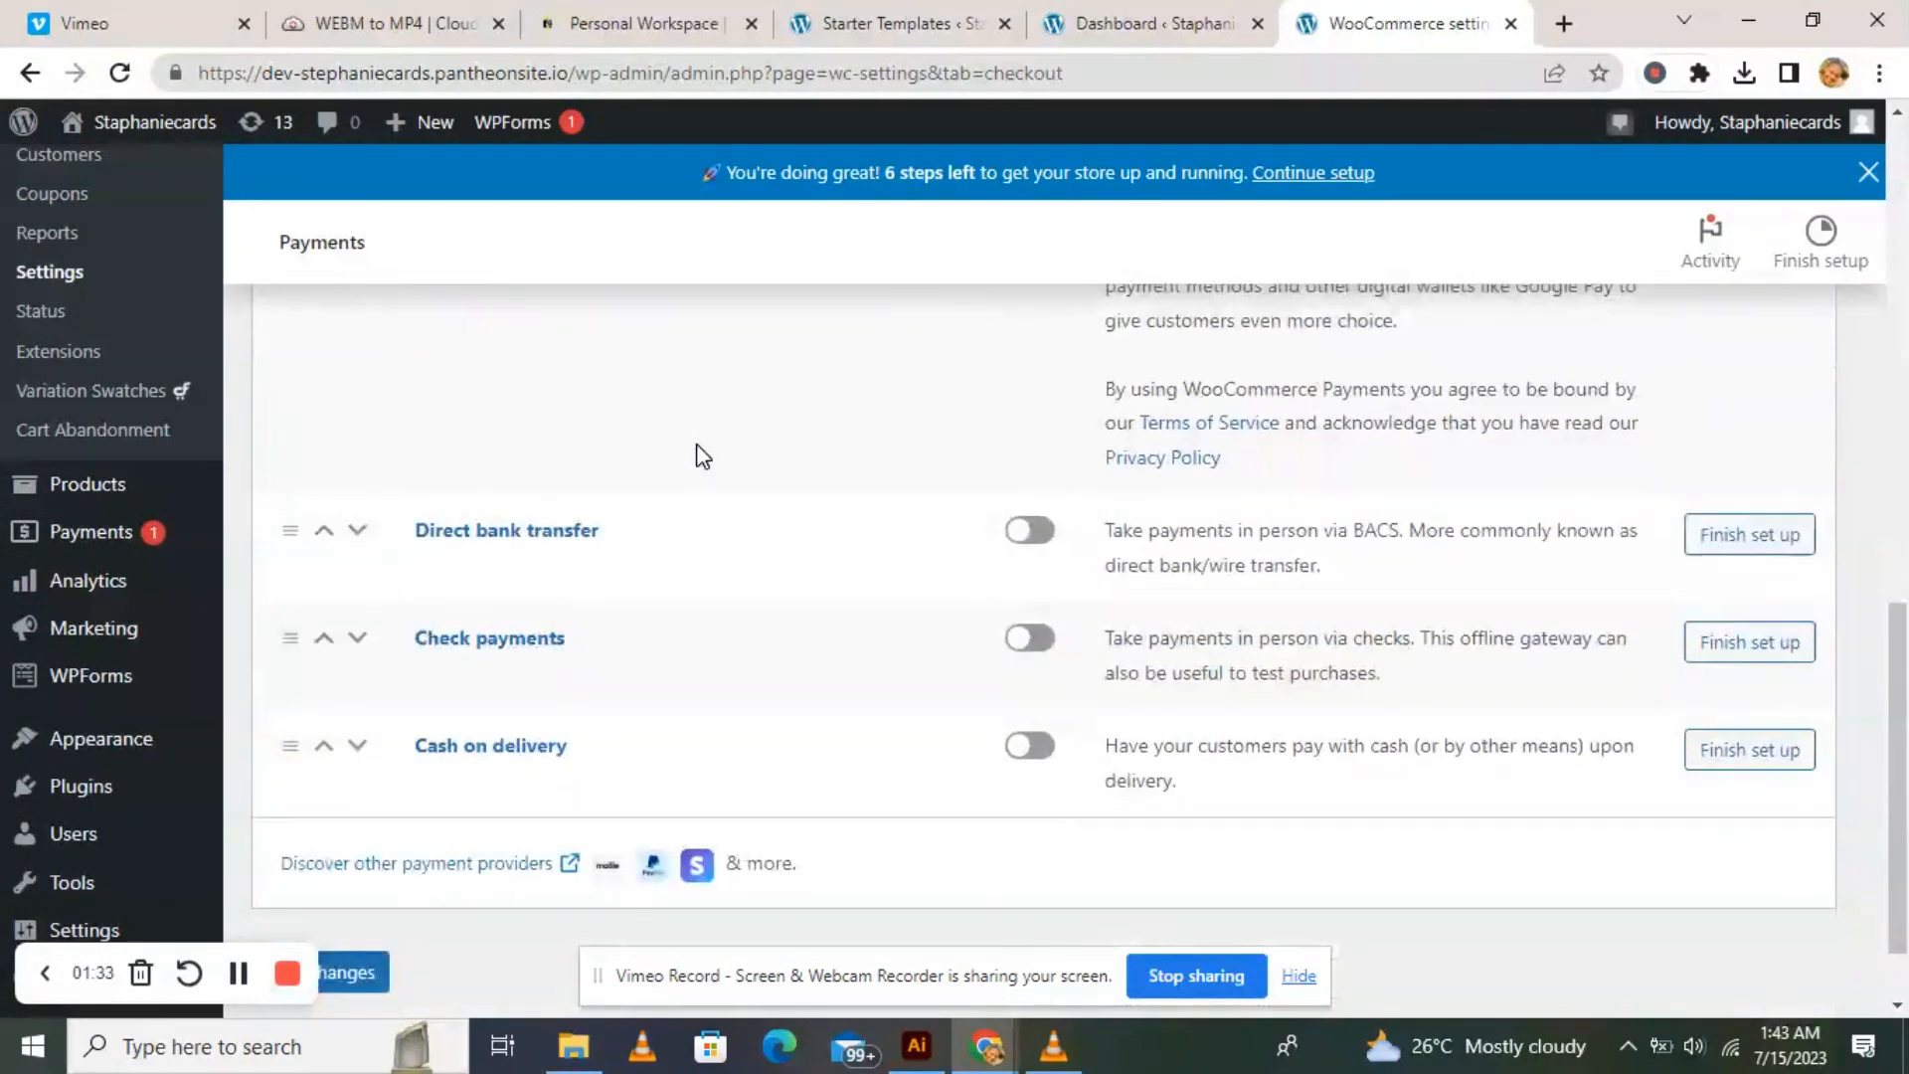
pyautogui.scroll(-1, 702, 456)
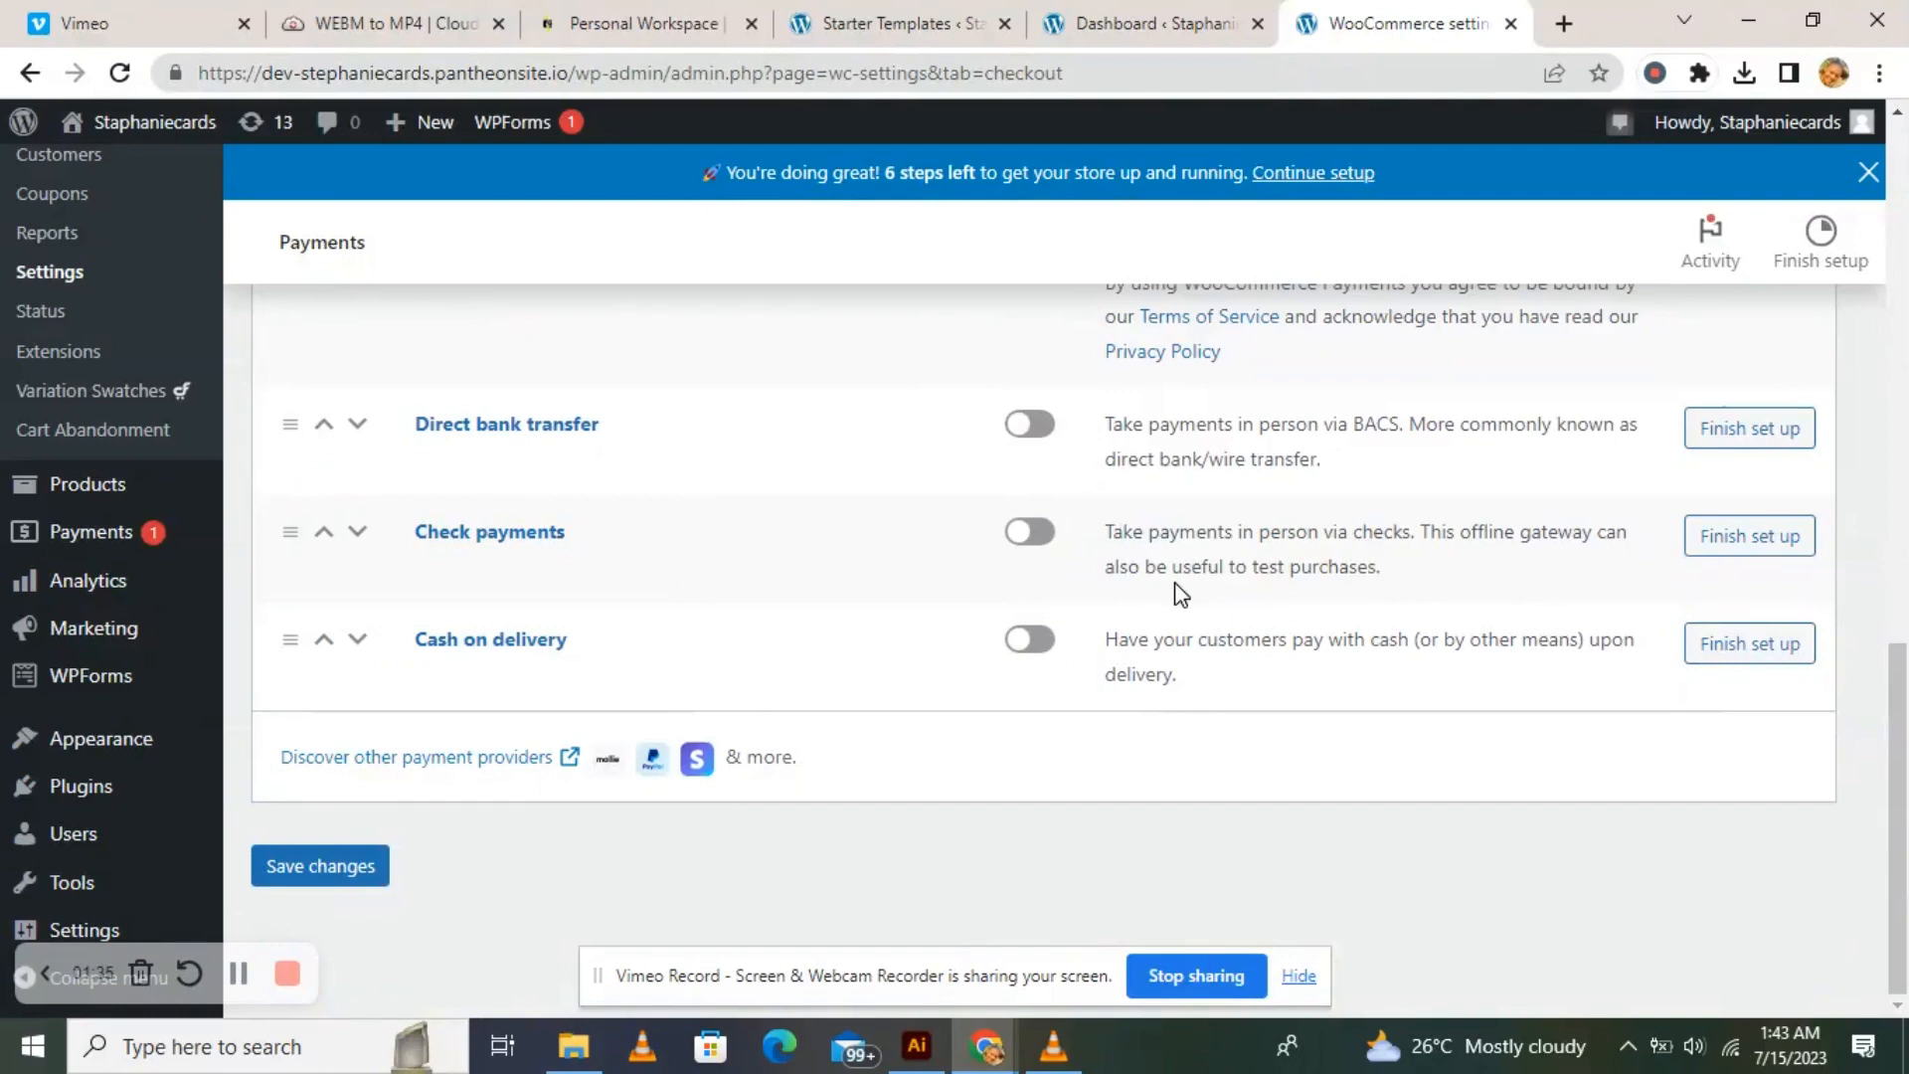
pyautogui.scroll(4, 478, 552)
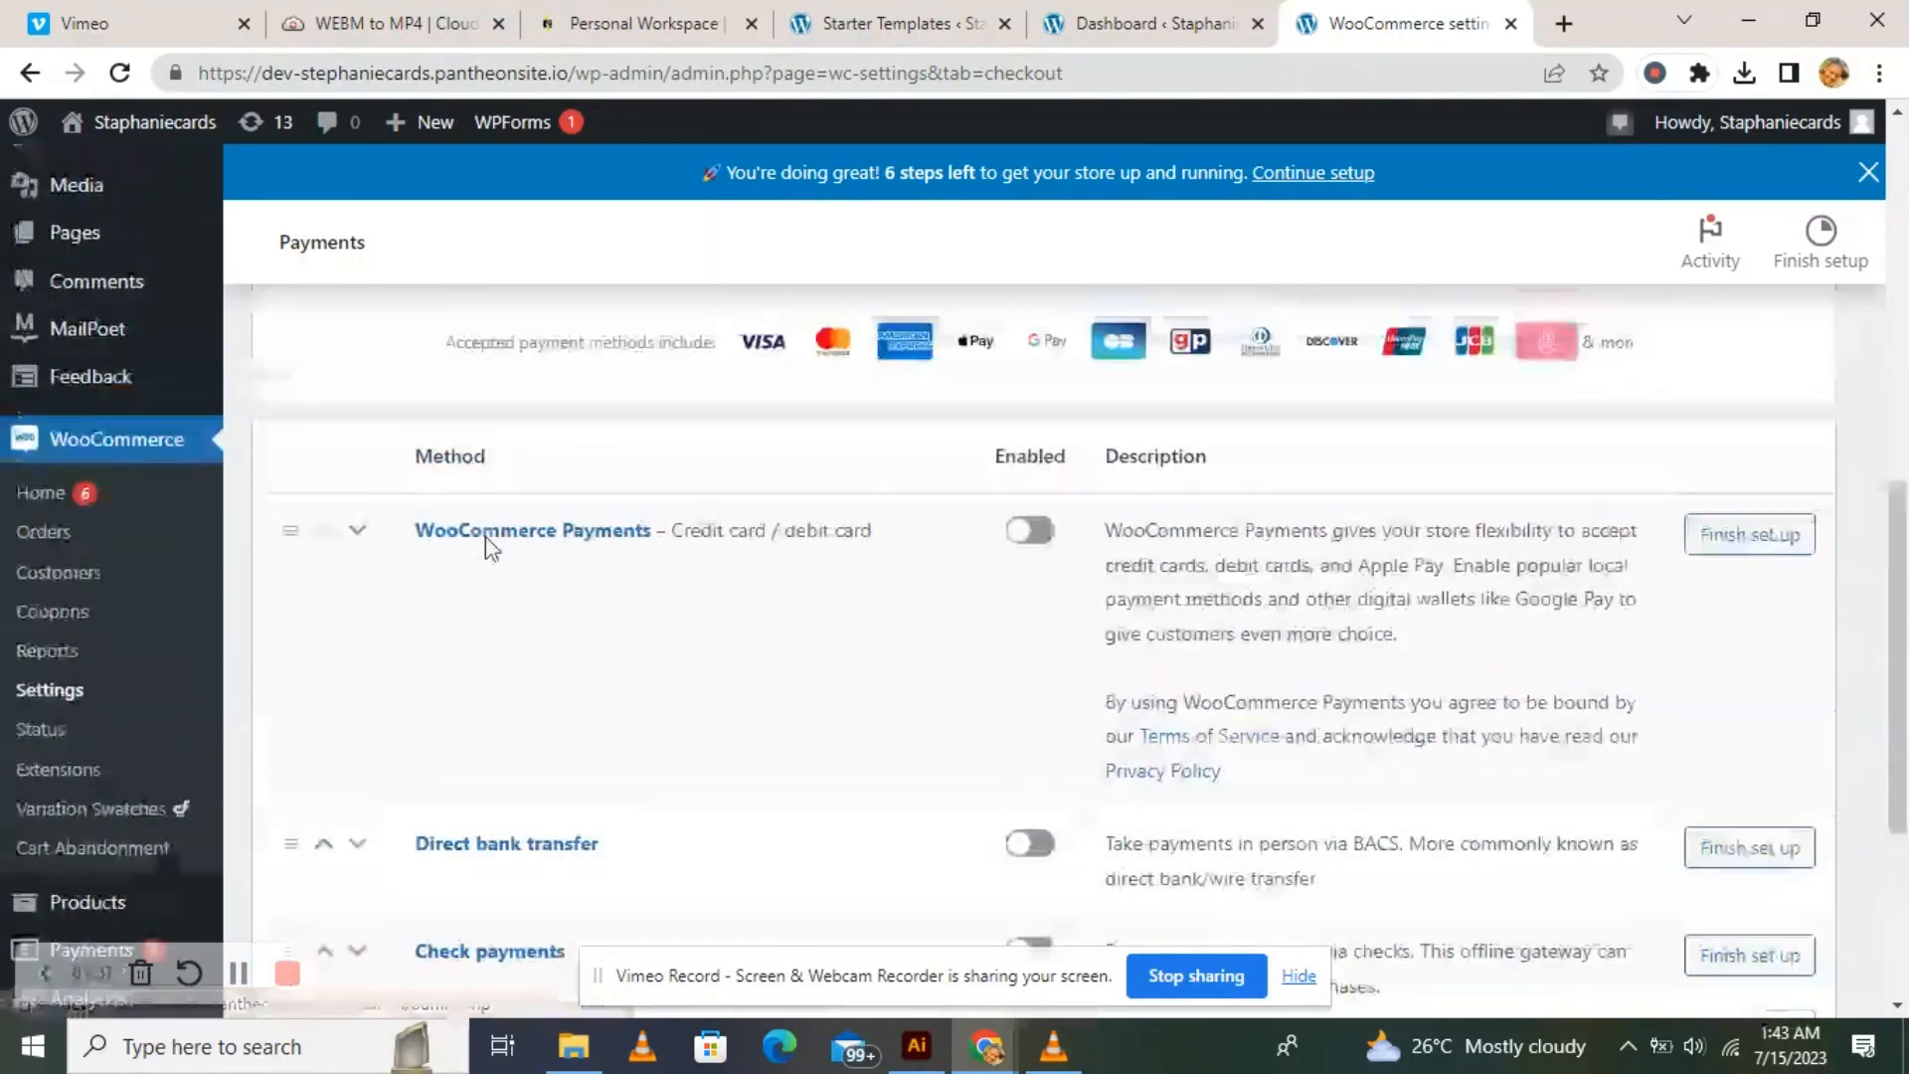
pyautogui.scroll(4, 927, 575)
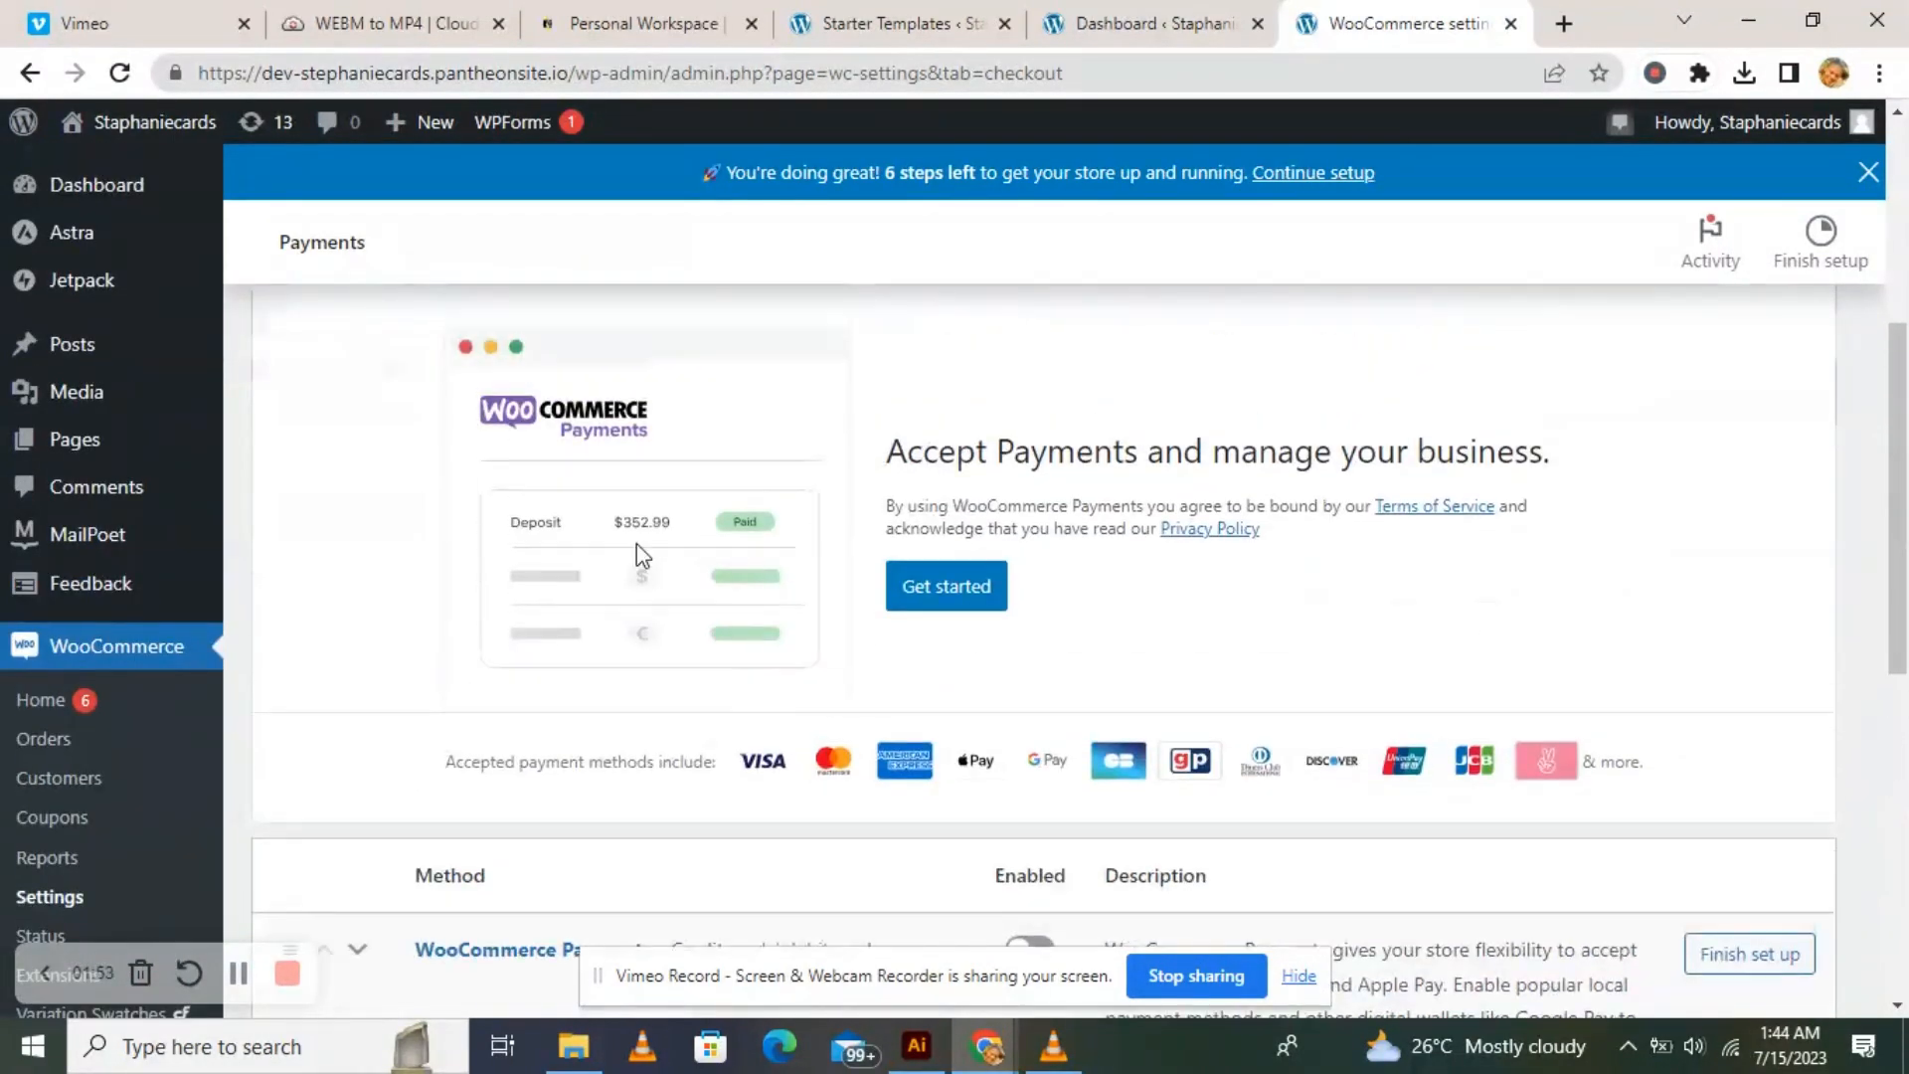
# Visit the live site and look through the home page from the discount banner down to the footer links.
pyautogui.moveTo(170, 118)
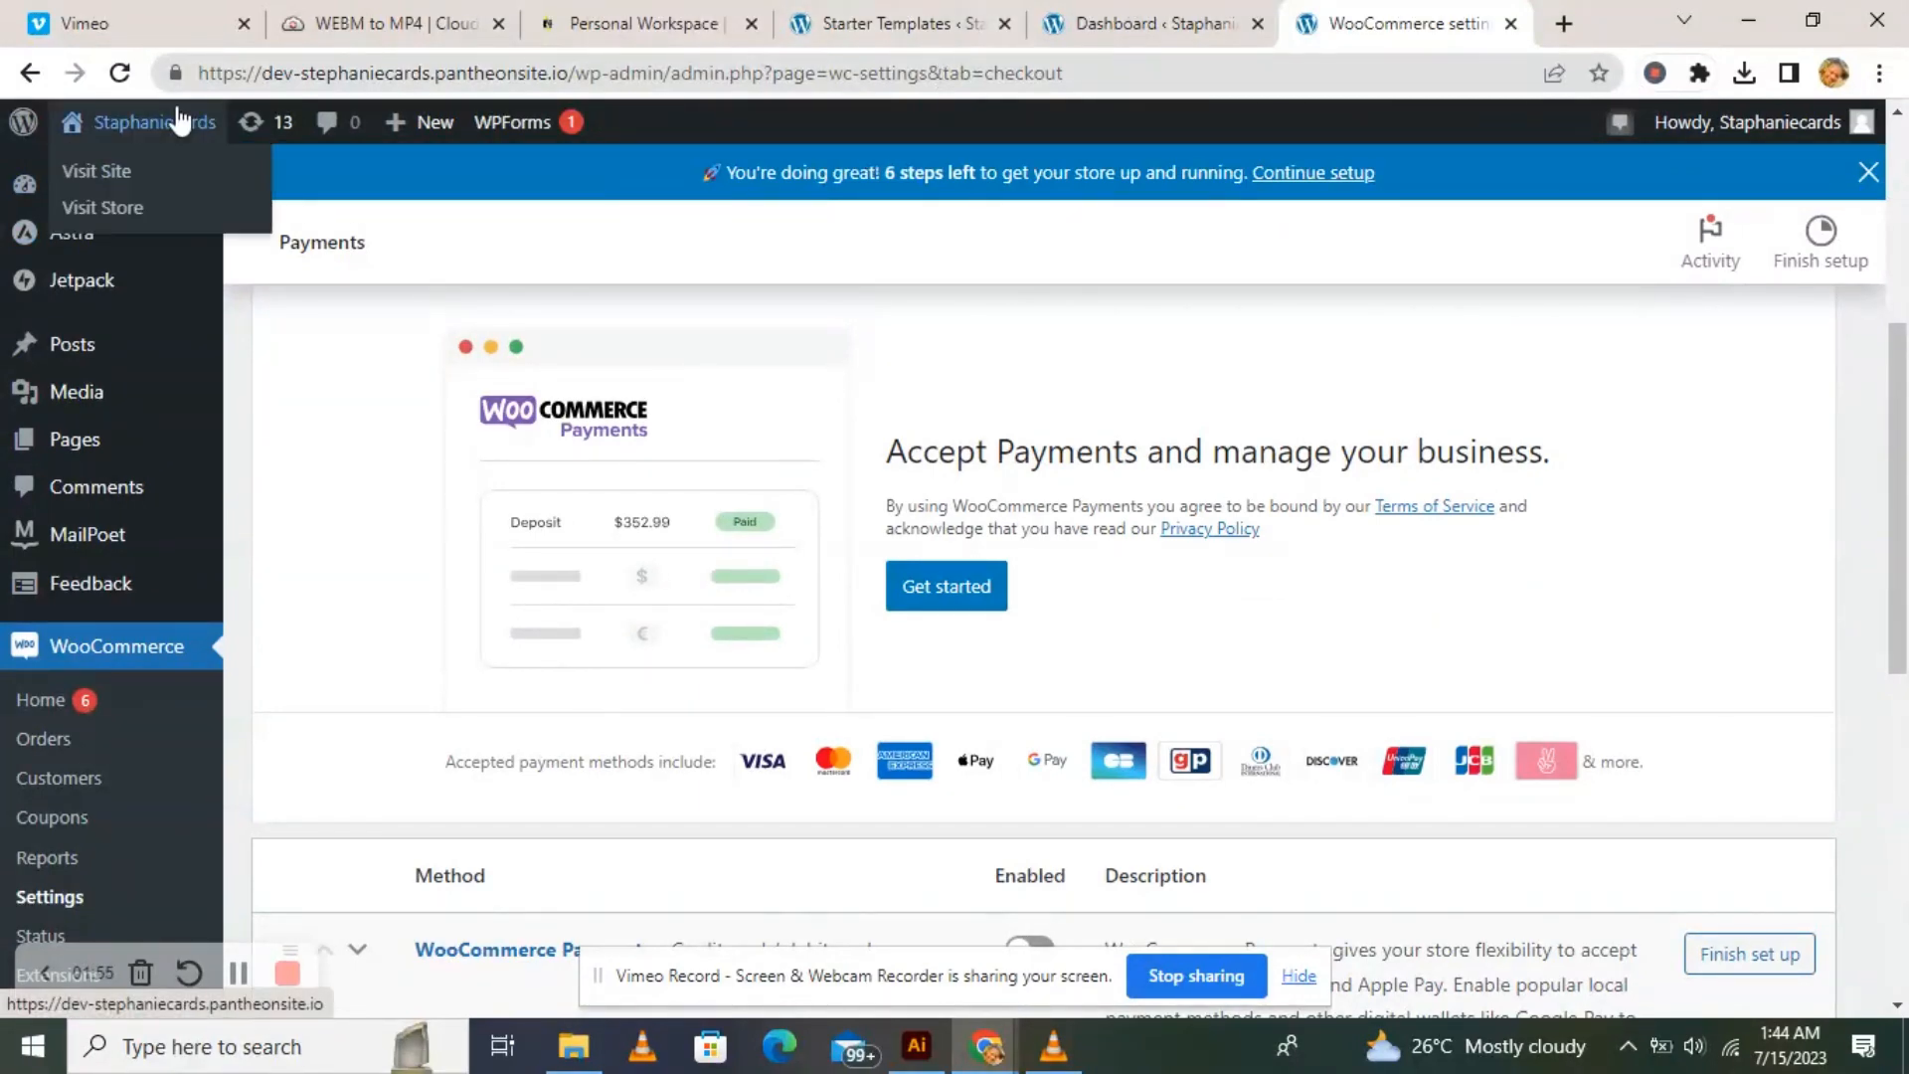
pyautogui.click(186, 214)
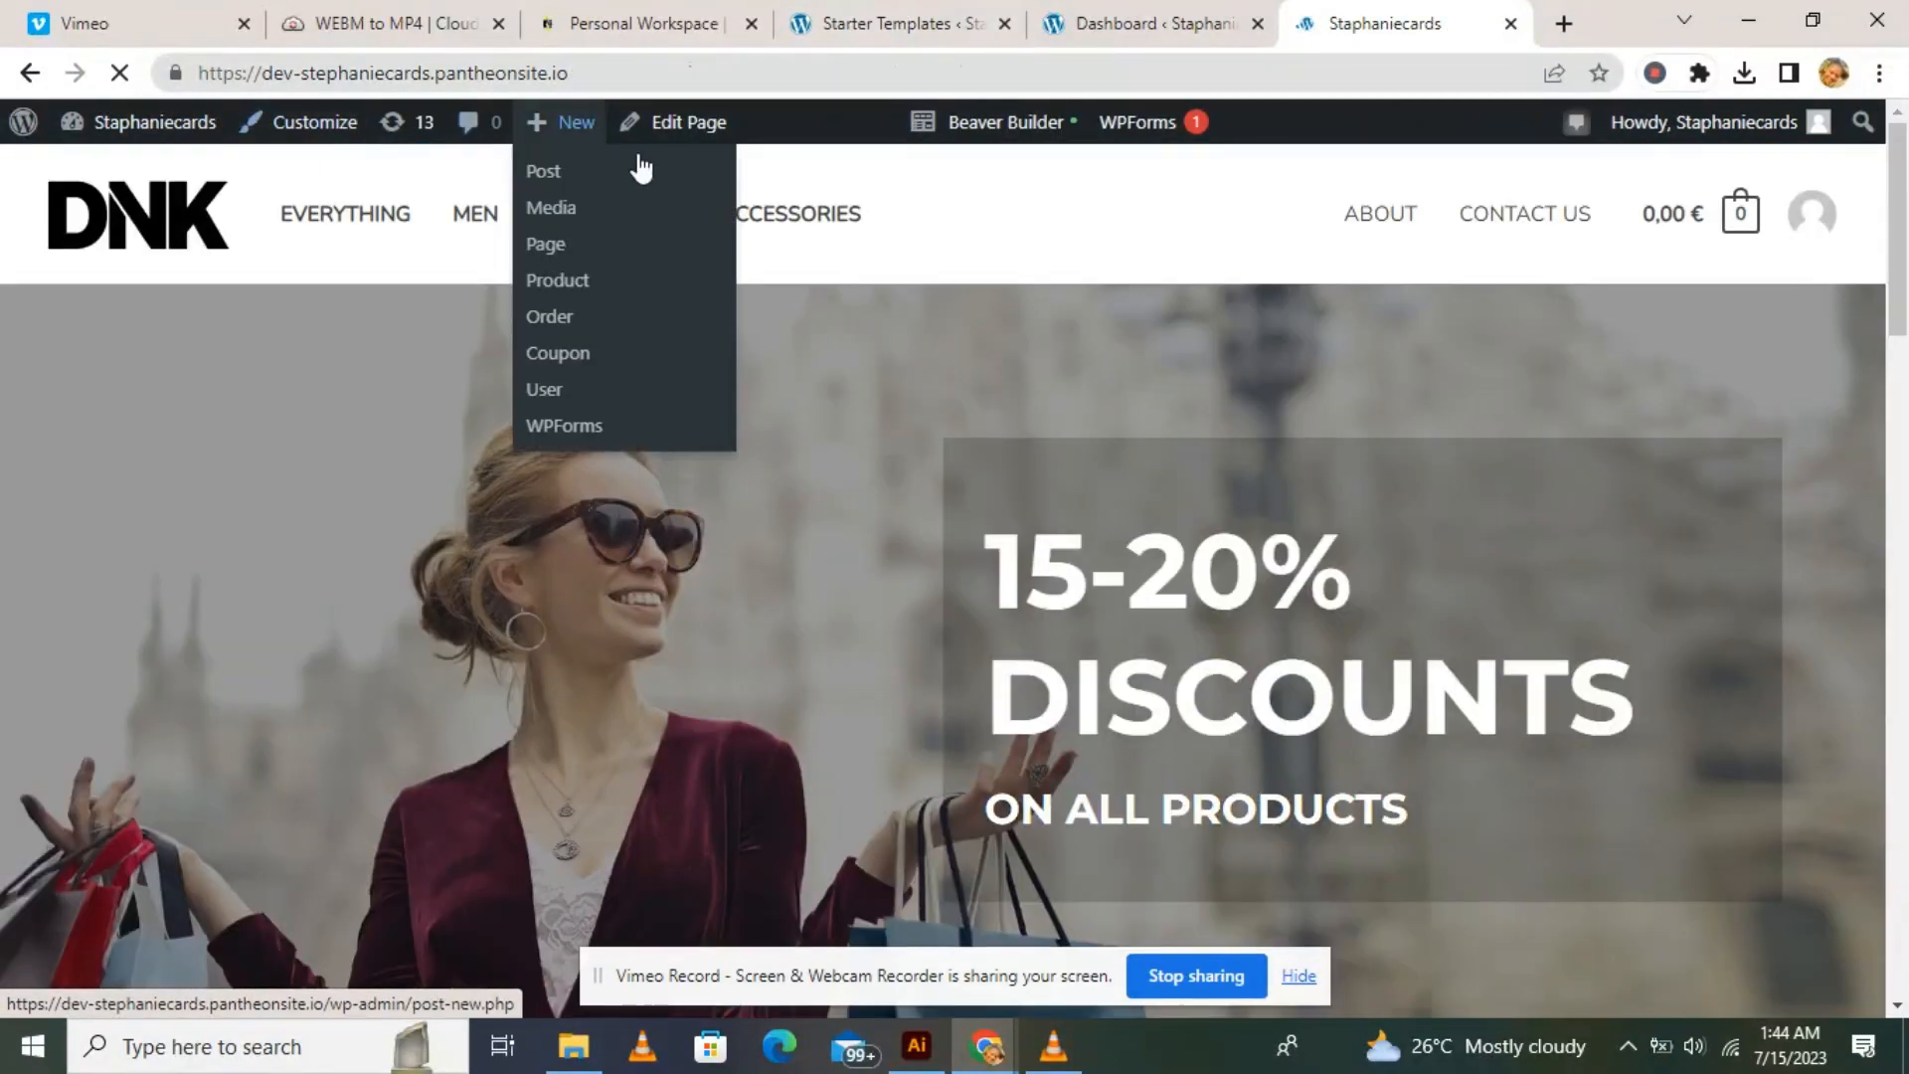
pyautogui.scroll(-2, 984, 403)
pyautogui.scroll(-3, 986, 399)
pyautogui.scroll(6, 985, 400)
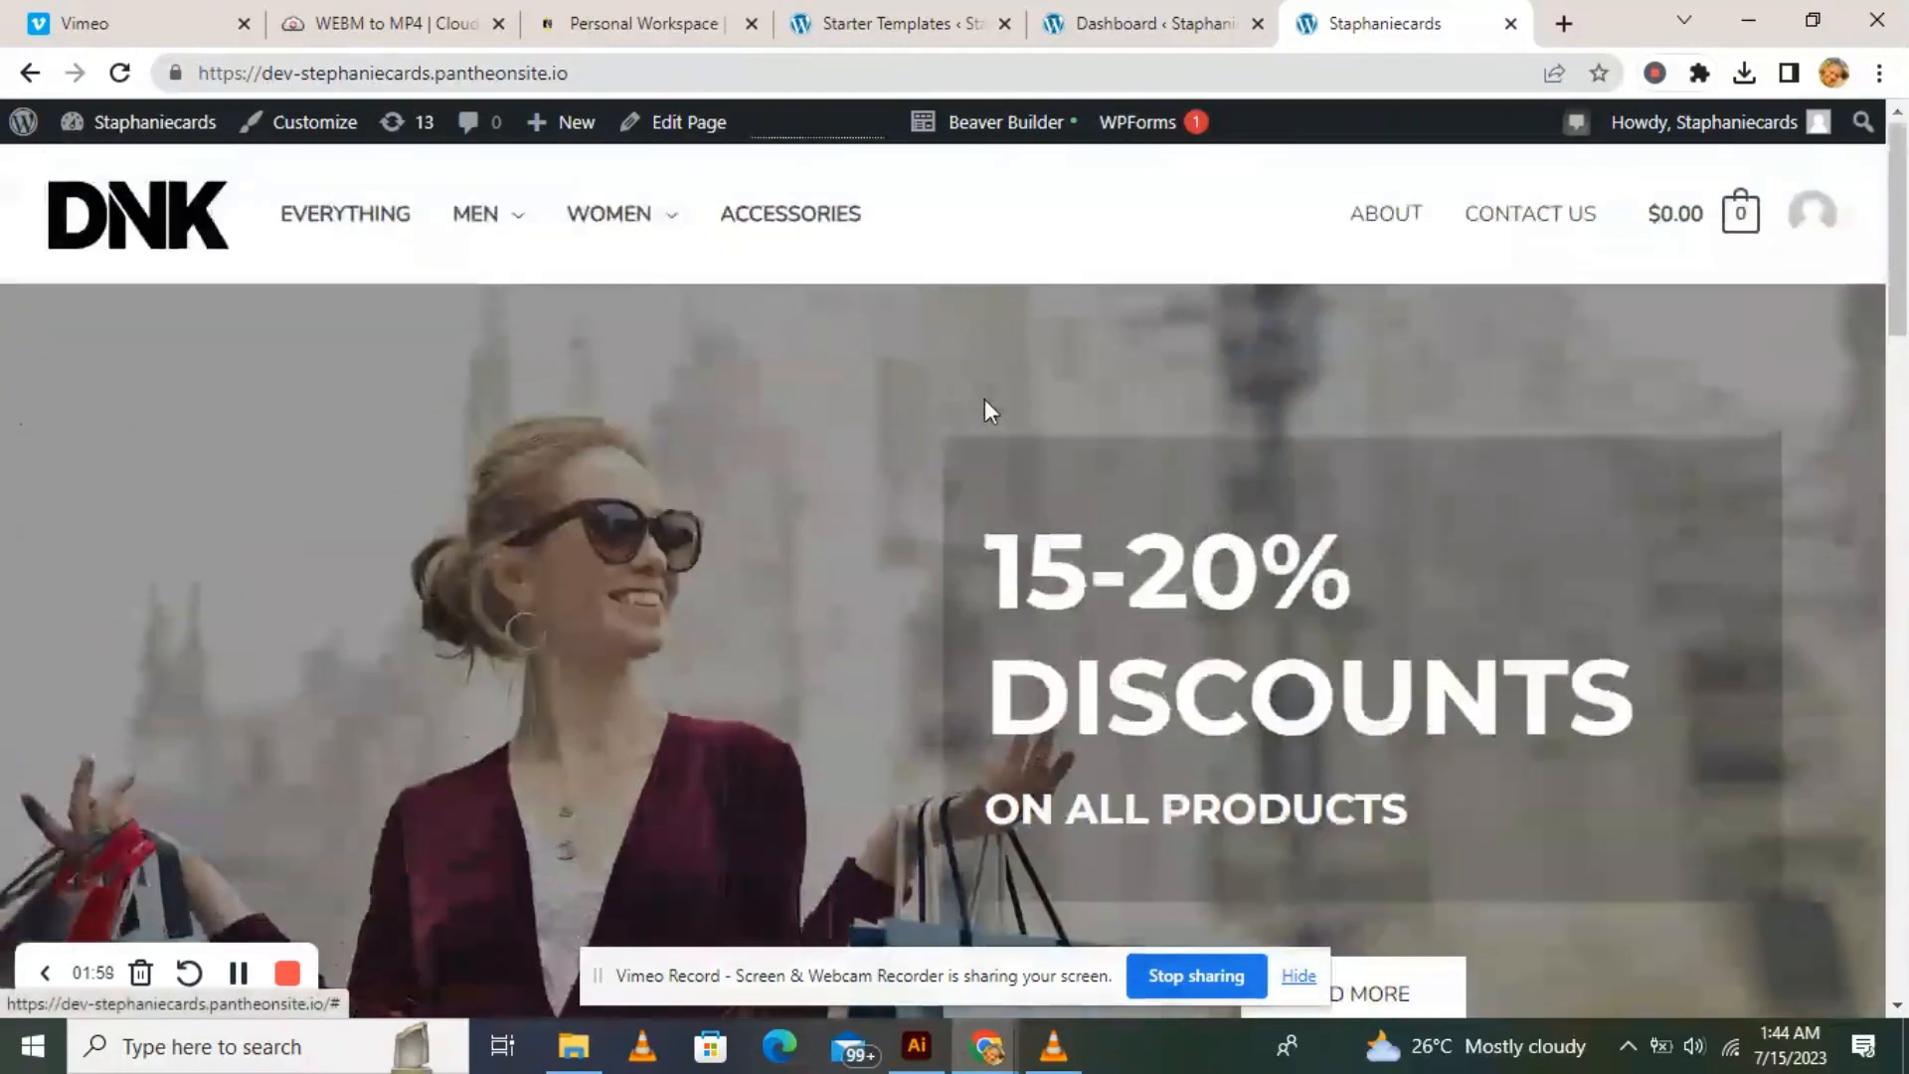
pyautogui.scroll(-15, 985, 402)
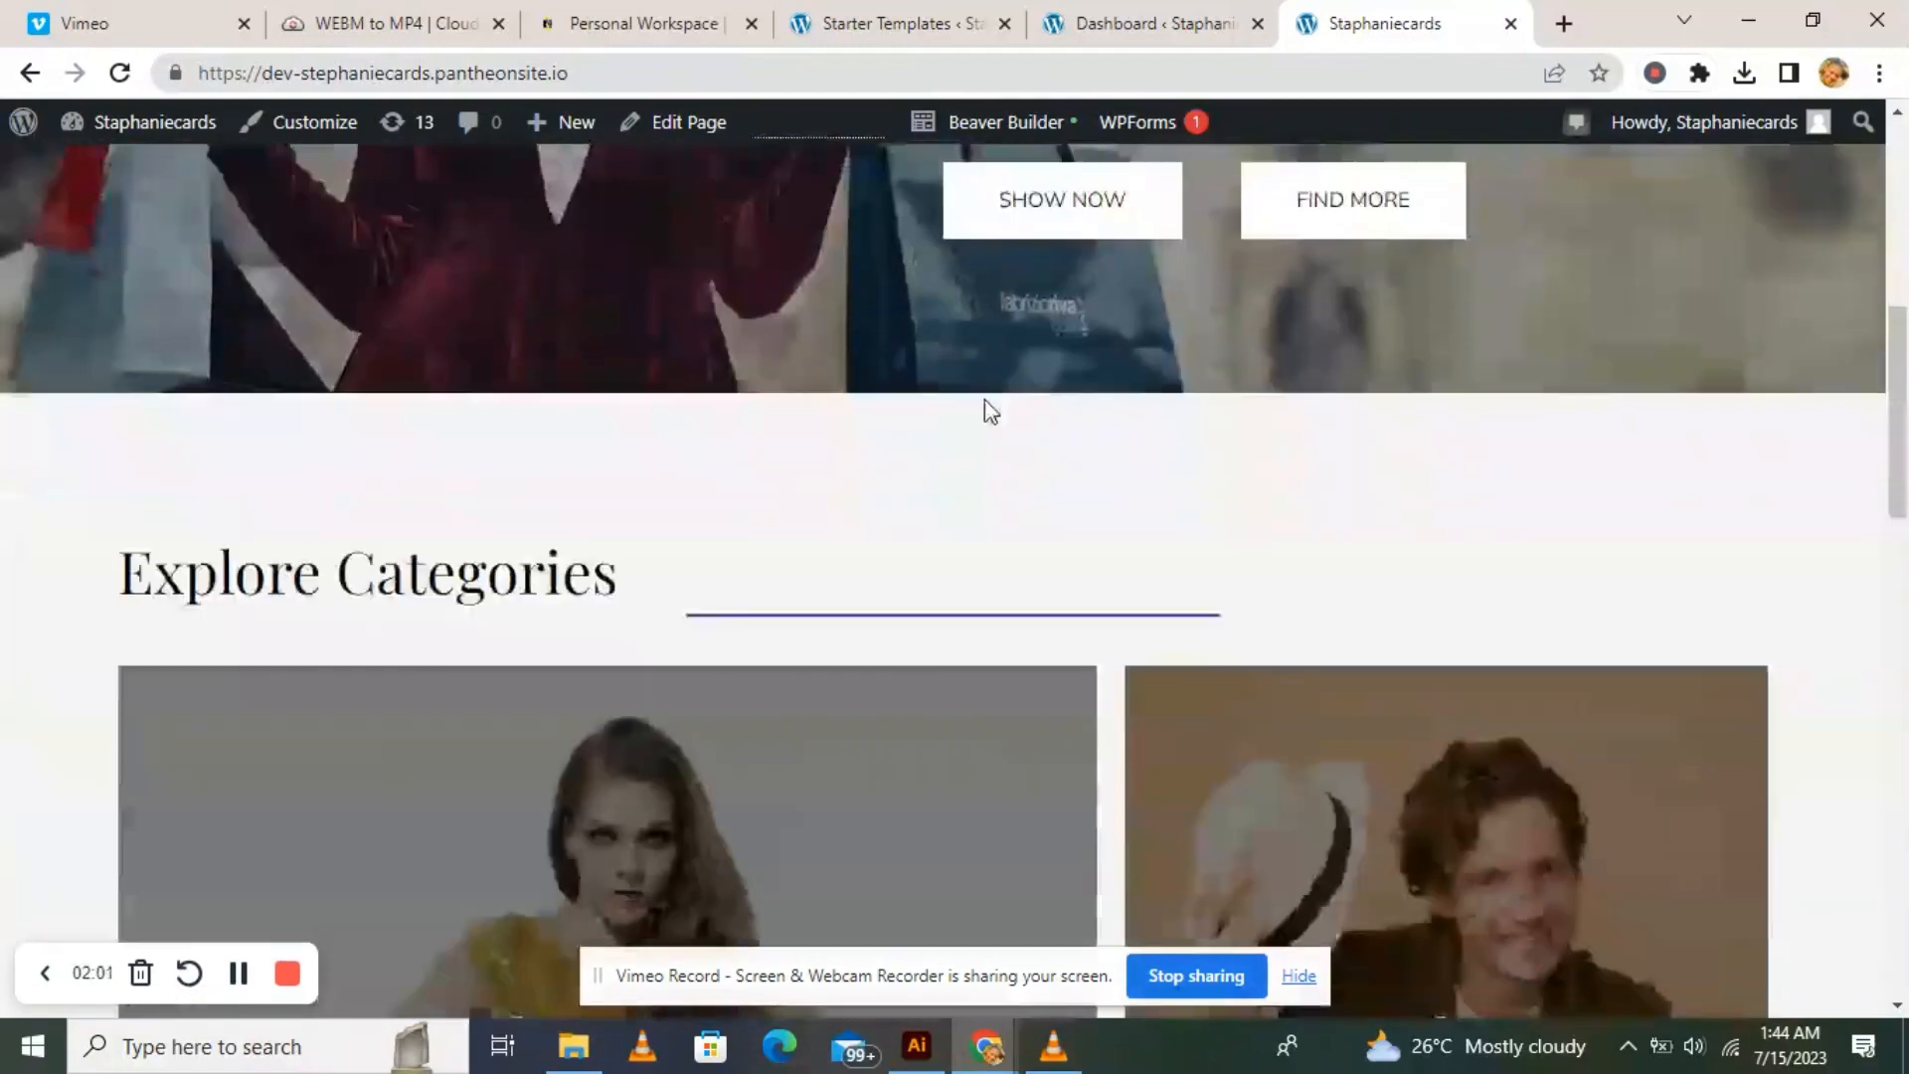
pyautogui.scroll(-8, 985, 403)
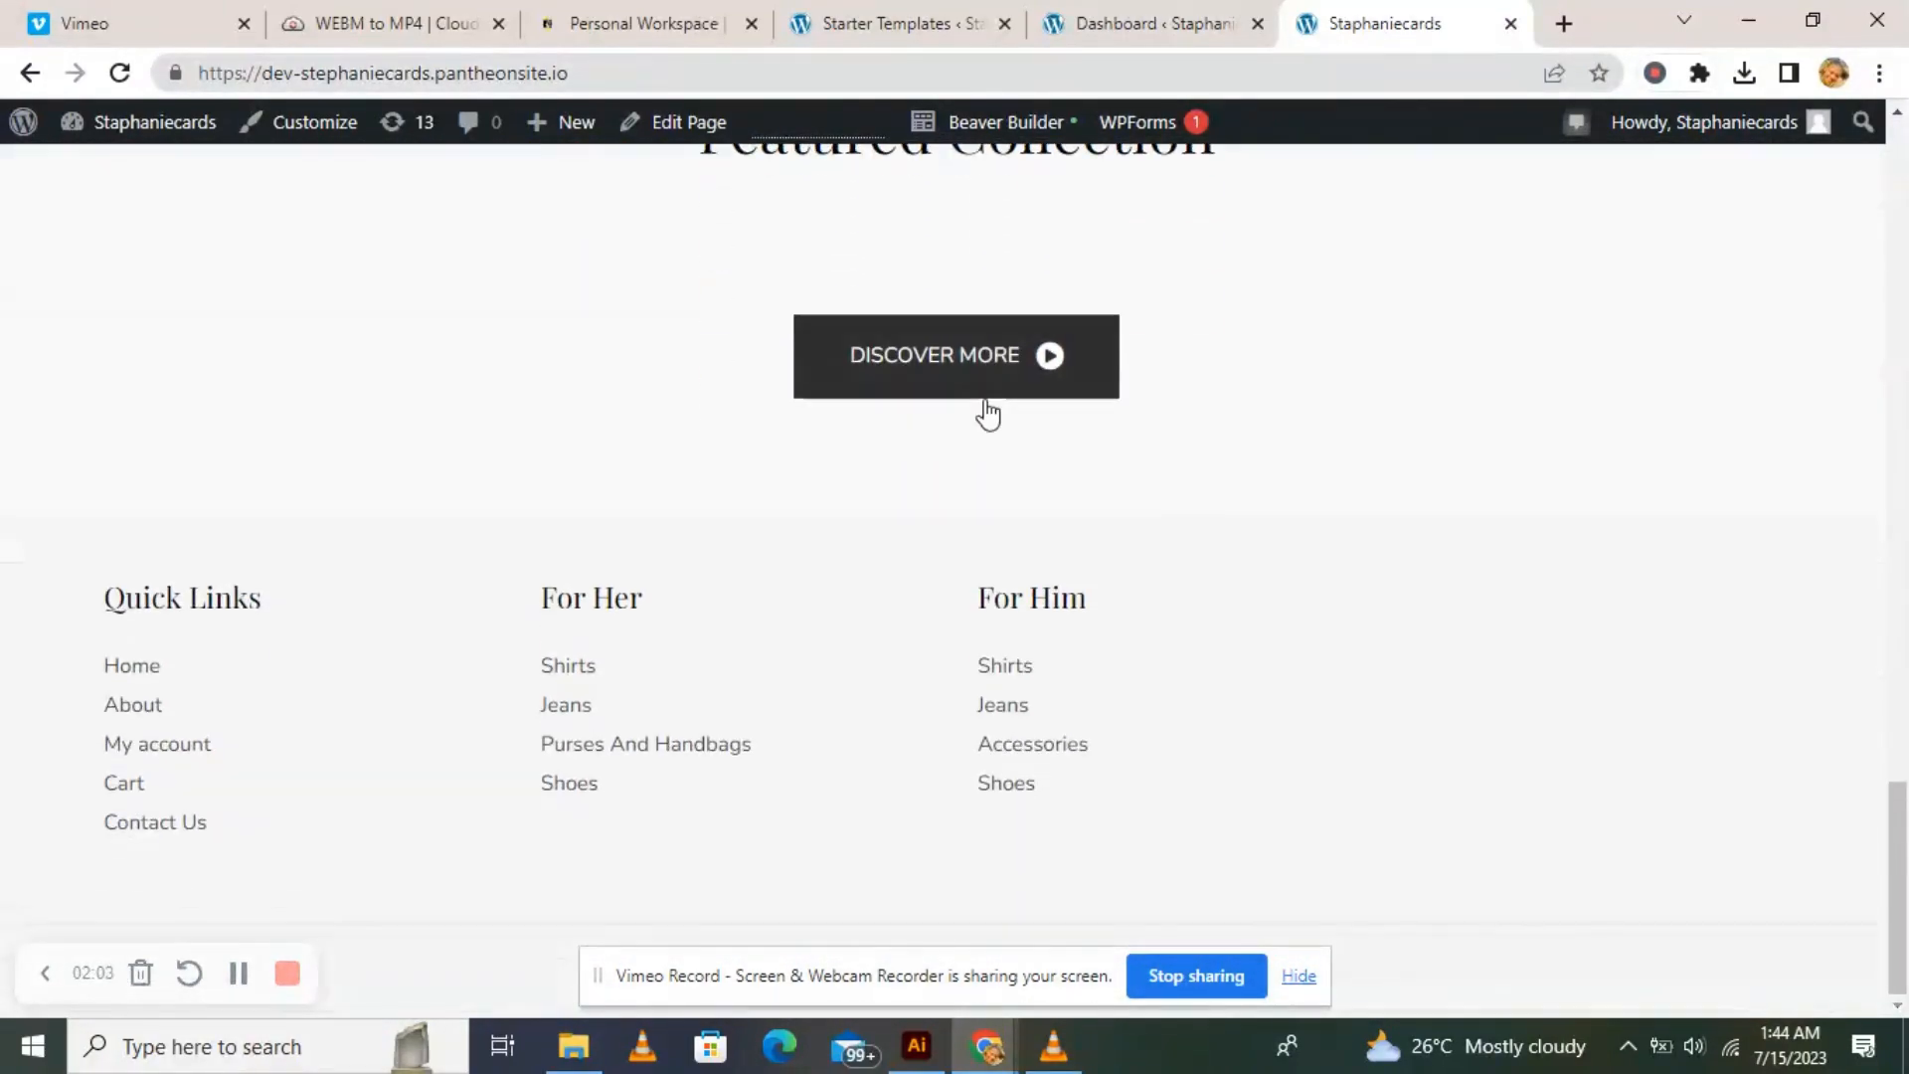
pyautogui.scroll(9, 985, 408)
pyautogui.scroll(15, 983, 398)
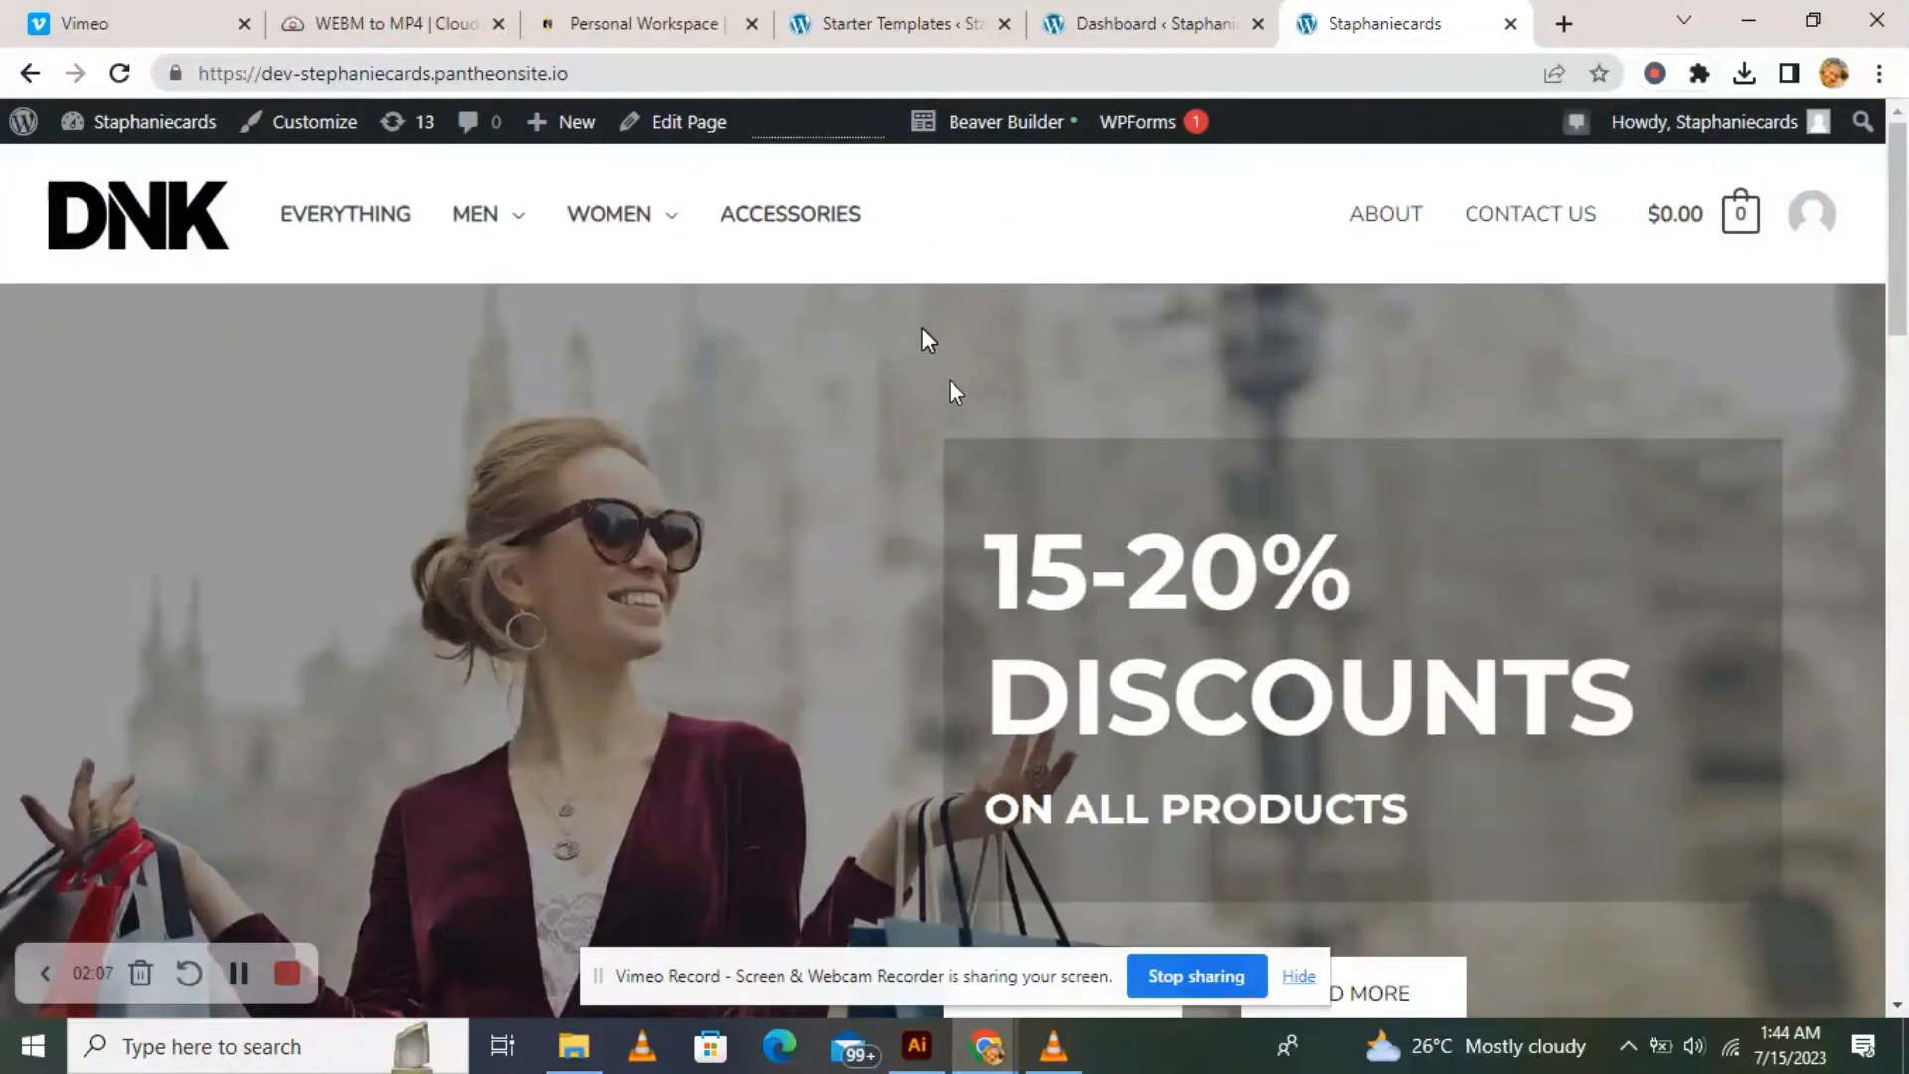
pyautogui.scroll(-3, 922, 332)
pyautogui.scroll(-15, 925, 368)
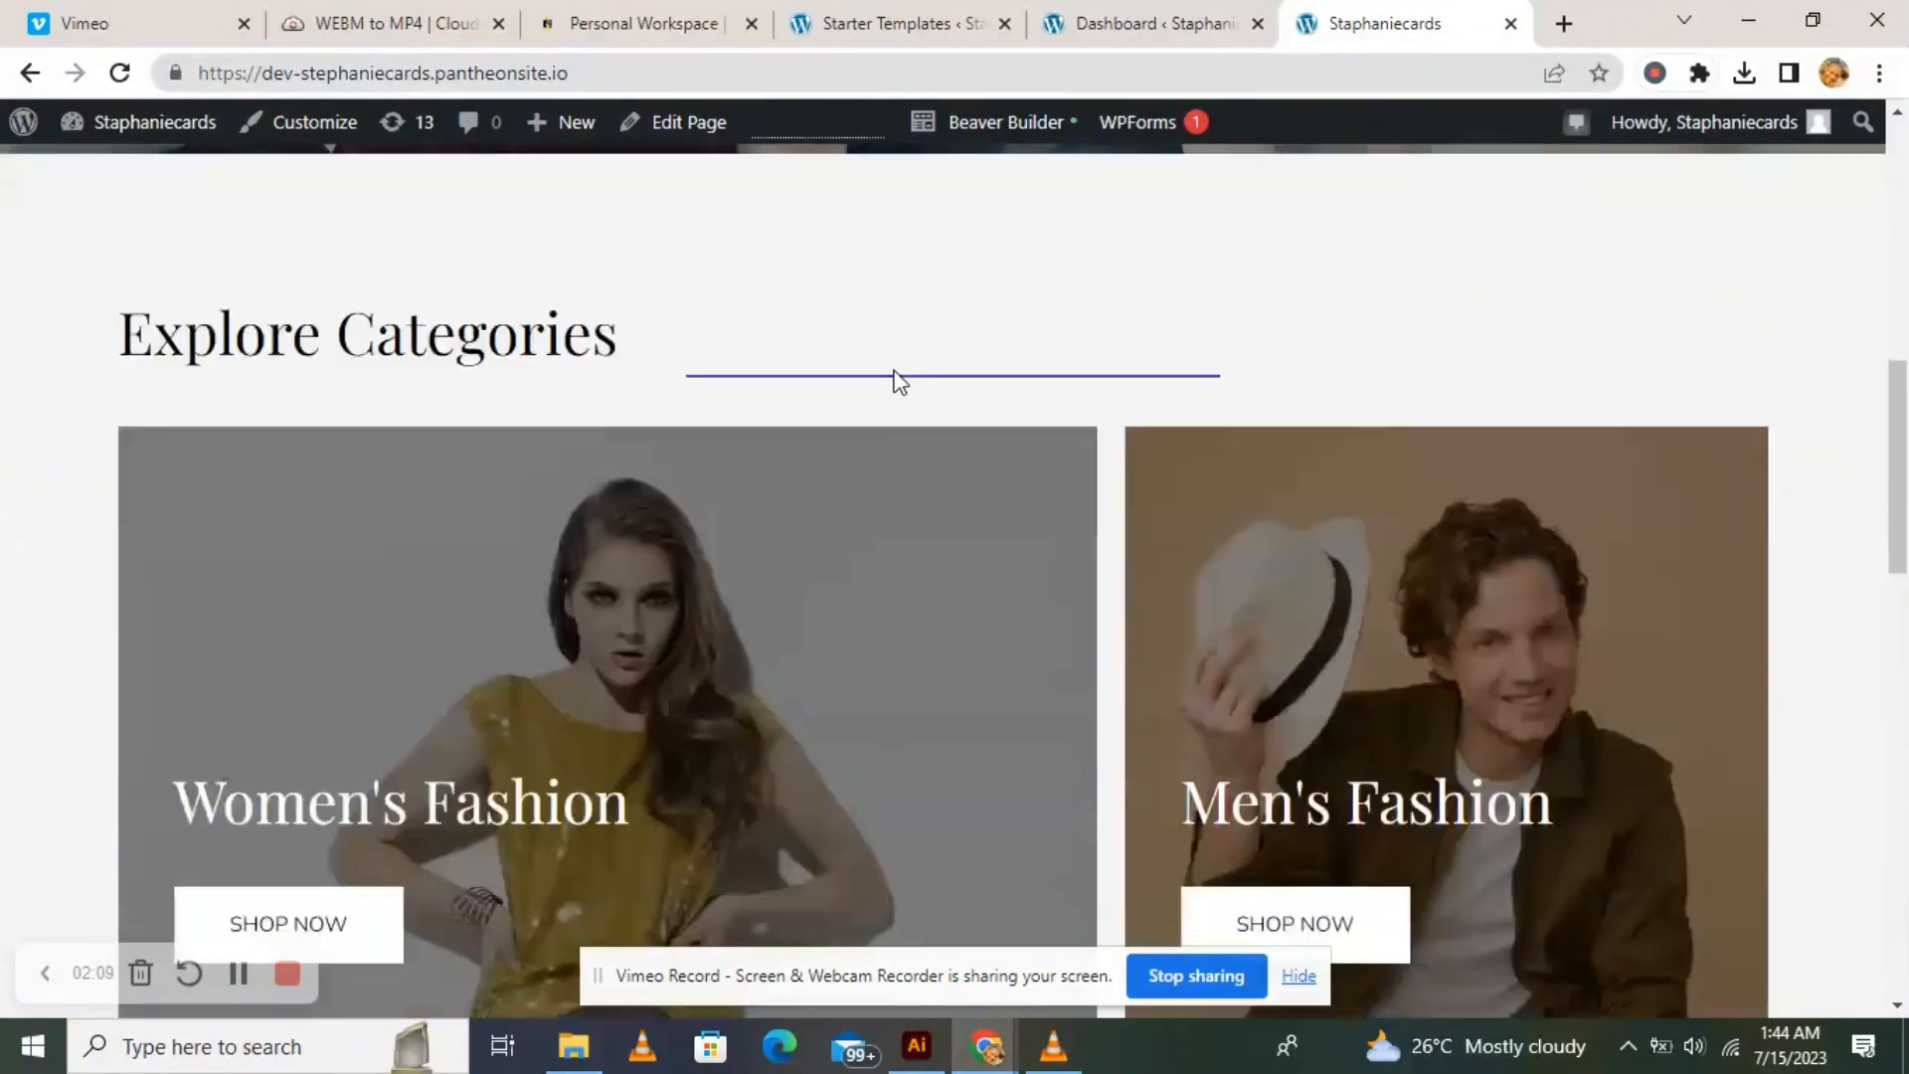
pyautogui.scroll(15, 893, 371)
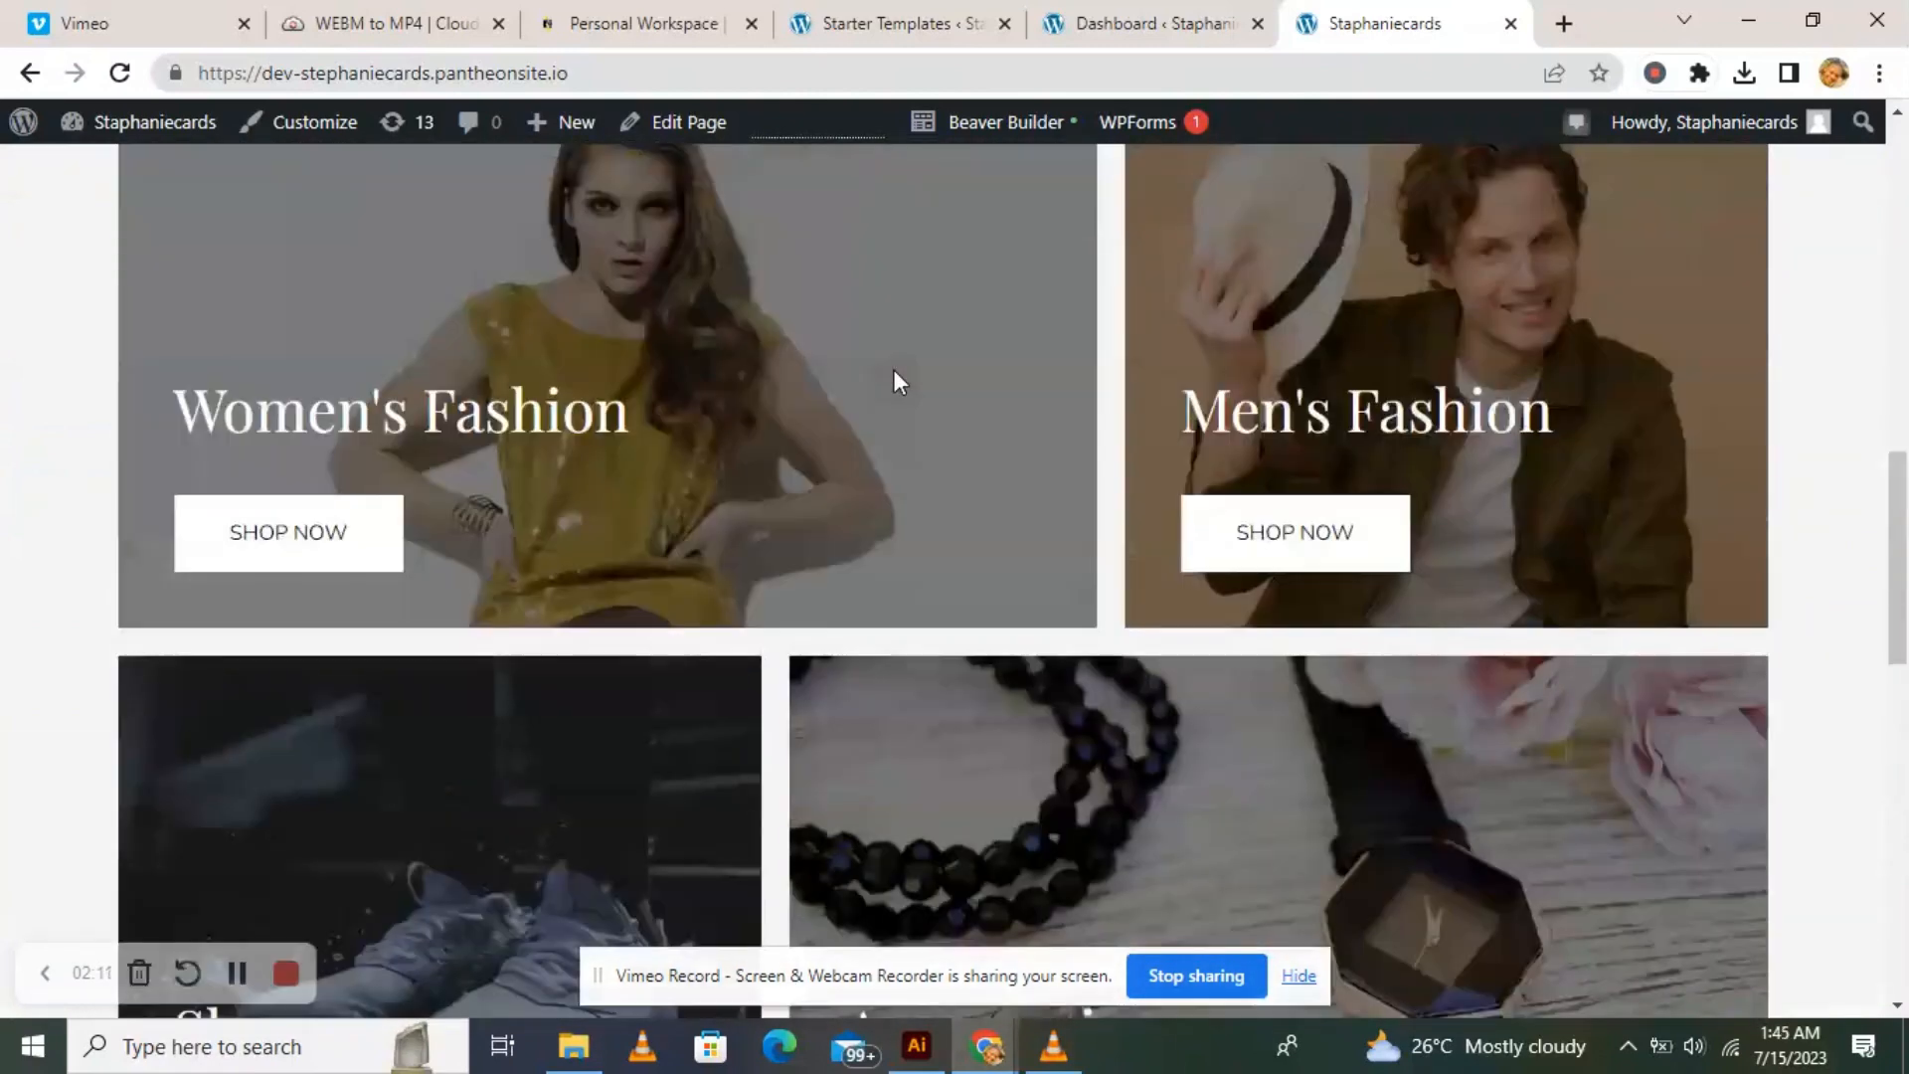